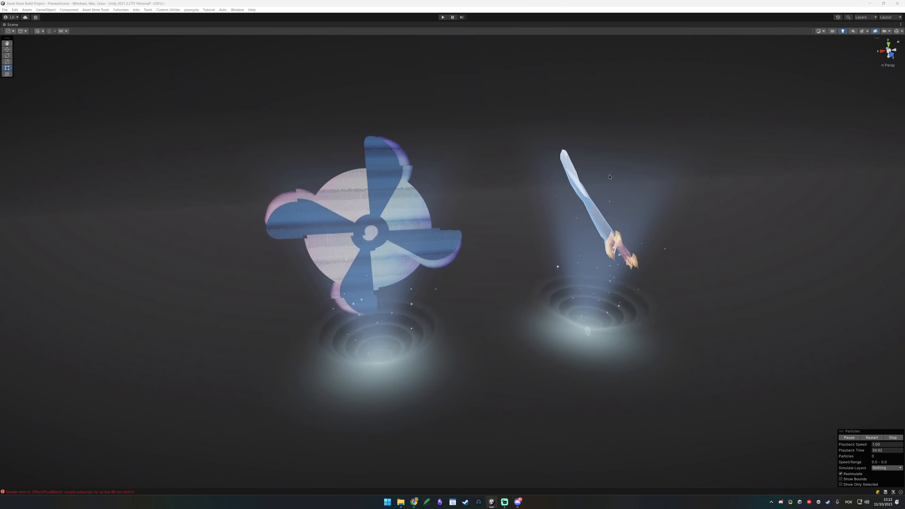
- Examine the fan and katana hologram effects in the scene from several angles and distances
{"action": "left_click_drag", "start_coordinate": [653, 251], "coordinate": [469, 198], "text": "alt"}
{"action": "left_click_drag", "start_coordinate": [751, 257], "coordinate": [170, 242], "text": "alt"}
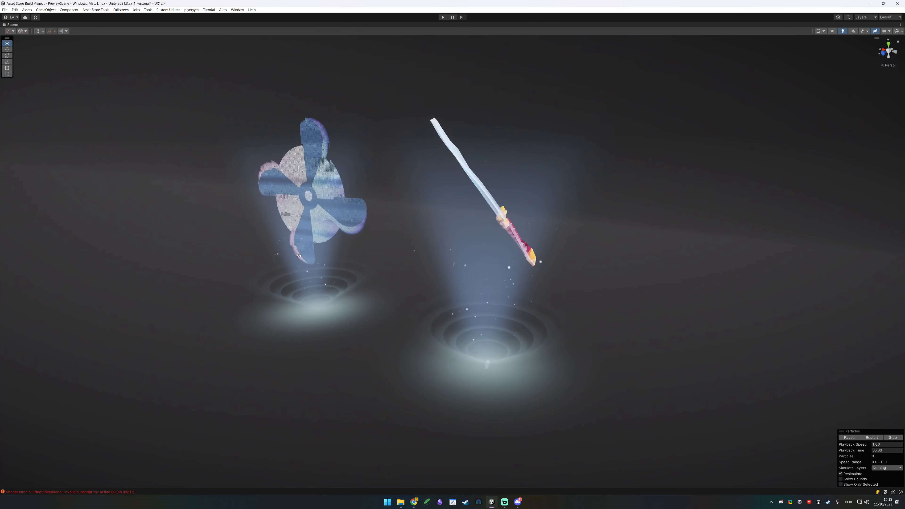
{"action": "left_click_drag", "start_coordinate": [546, 208], "coordinate": [437, 202], "text": "alt"}
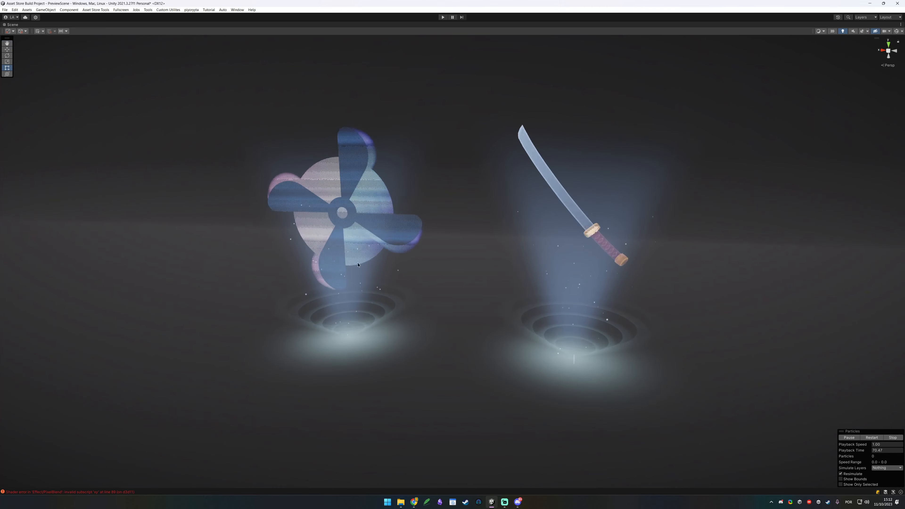
{"action": "left_click_drag", "start_coordinate": [664, 231], "coordinate": [487, 290], "text": "alt"}
{"action": "scroll", "coordinate": [487, 289], "scroll_direction": "up", "scroll_amount": 4}
{"action": "middle_click_drag", "start_coordinate": [348, 151], "coordinate": [522, 239]}
{"action": "scroll", "coordinate": [522, 239], "scroll_direction": "down", "scroll_amount": 5}
{"action": "left_click_drag", "start_coordinate": [522, 239], "coordinate": [445, 228], "text": "alt"}
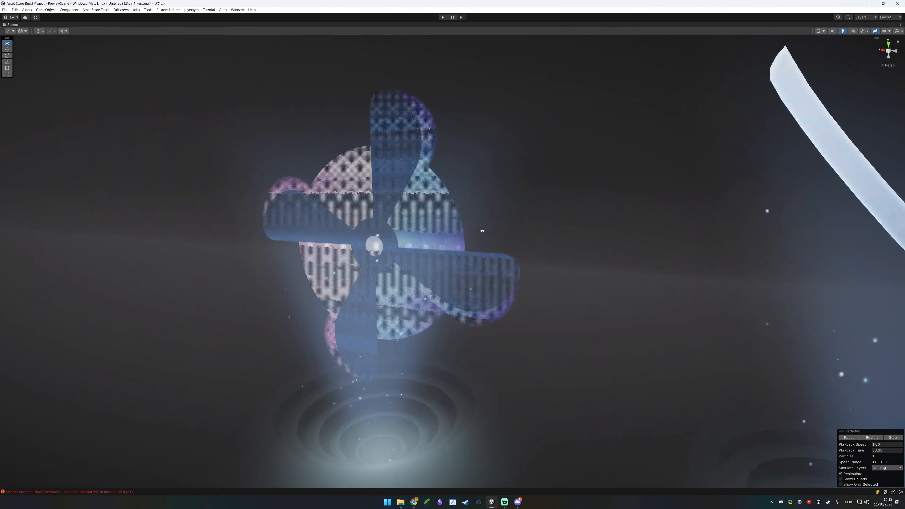
{"action": "right_click_drag", "start_coordinate": [483, 230], "coordinate": [487, 271], "text": "alt"}
{"action": "left_click_drag", "start_coordinate": [487, 271], "coordinate": [492, 278], "text": "alt"}
{"action": "right_click_drag", "start_coordinate": [492, 279], "coordinate": [570, 276], "text": "alt"}
{"action": "middle_click_drag", "start_coordinate": [571, 276], "coordinate": [473, 241]}
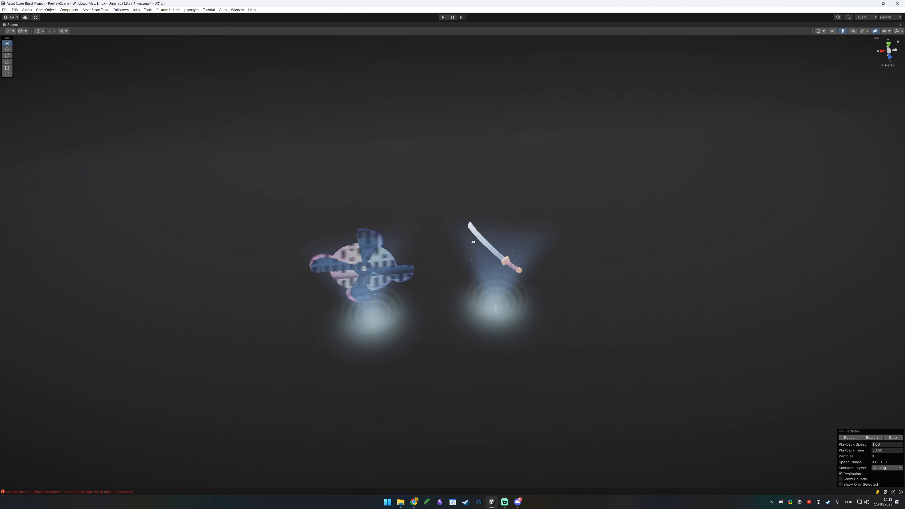
{"action": "left_click_drag", "start_coordinate": [473, 241], "coordinate": [450, 176], "text": "alt"}
{"action": "middle_click_drag", "start_coordinate": [451, 176], "coordinate": [445, 238]}
{"action": "right_click_drag", "start_coordinate": [344, 241], "coordinate": [428, 276], "text": "alt"}
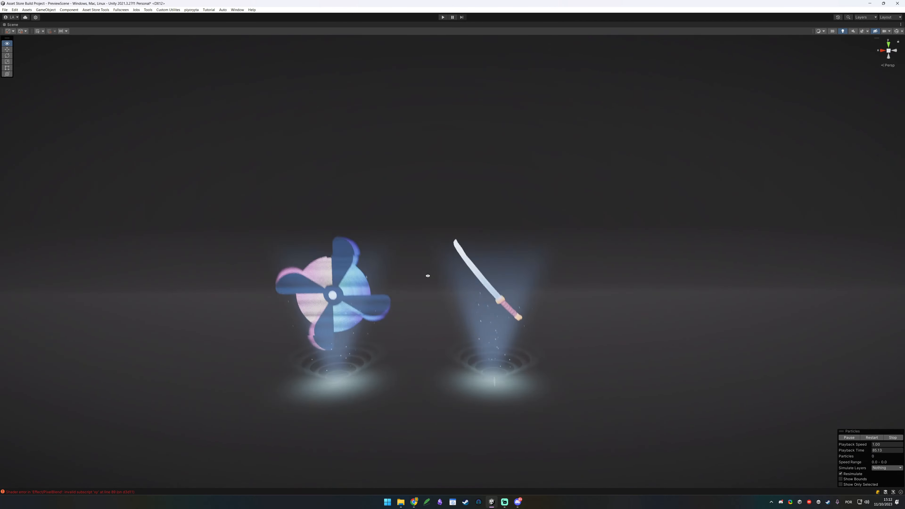
{"action": "middle_click_drag", "start_coordinate": [427, 276], "coordinate": [473, 240]}
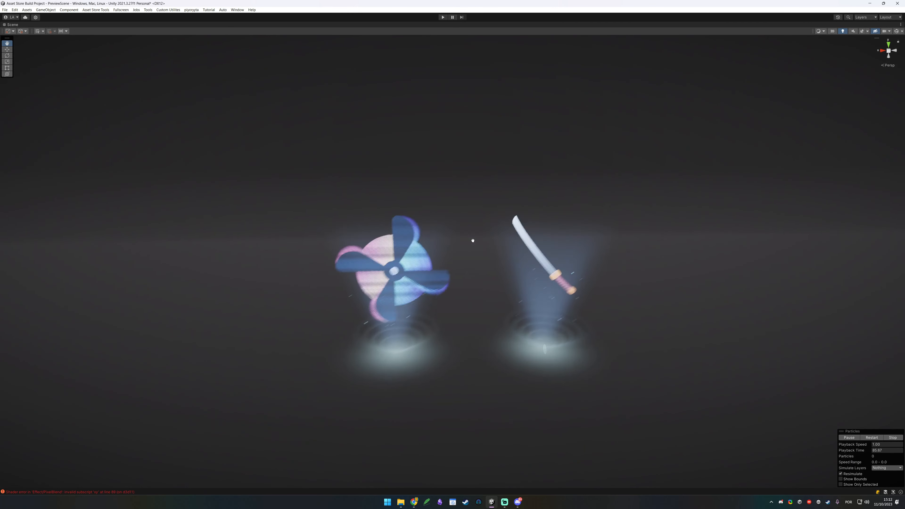
{"action": "right_click_drag", "start_coordinate": [473, 240], "coordinate": [544, 254], "text": "alt"}
{"action": "middle_click_drag", "start_coordinate": [544, 255], "coordinate": [509, 211]}
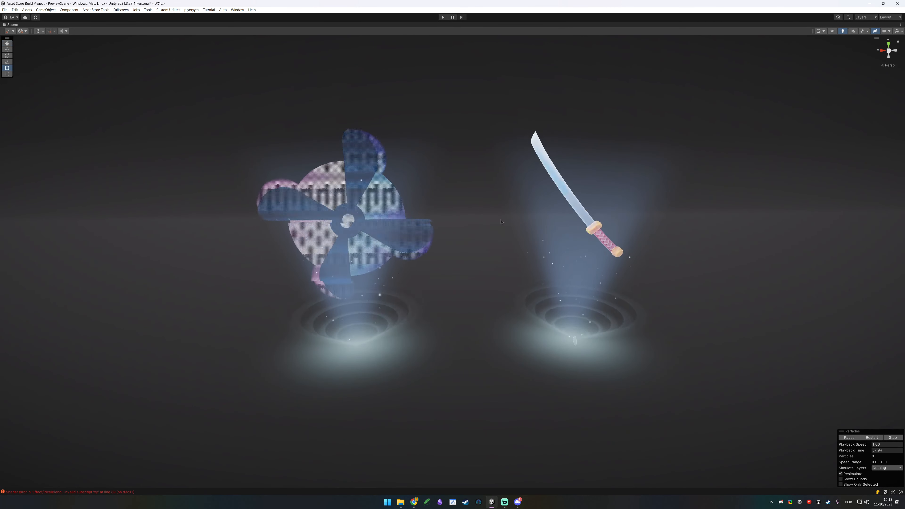
{"action": "middle_click_drag", "start_coordinate": [534, 224], "coordinate": [491, 253]}
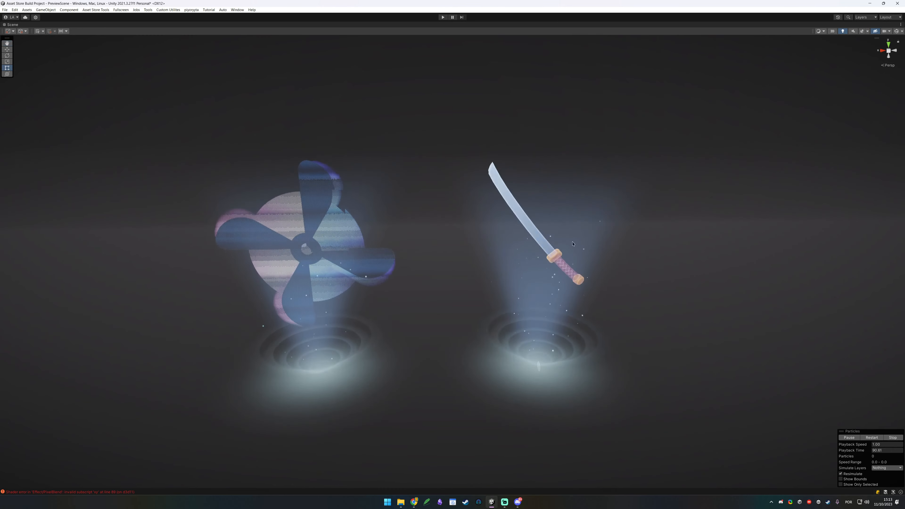
{"action": "scroll", "coordinate": [490, 253], "scroll_direction": "up", "scroll_amount": 6}
{"action": "middle_click_drag", "start_coordinate": [606, 210], "coordinate": [484, 231]}
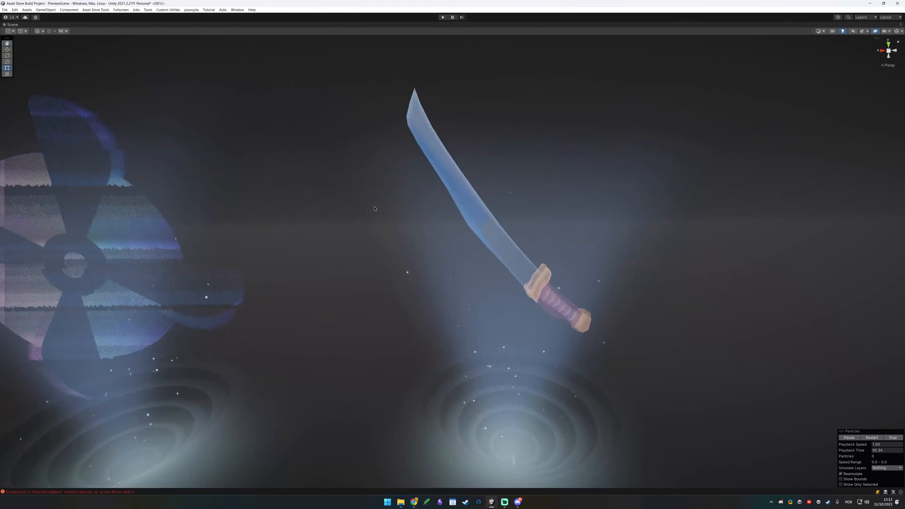
{"action": "right_click_drag", "start_coordinate": [483, 158], "coordinate": [262, 341], "text": "alt"}
{"action": "middle_click_drag", "start_coordinate": [262, 341], "coordinate": [332, 342]}
{"action": "scroll", "coordinate": [332, 342], "scroll_direction": "up", "scroll_amount": 7}
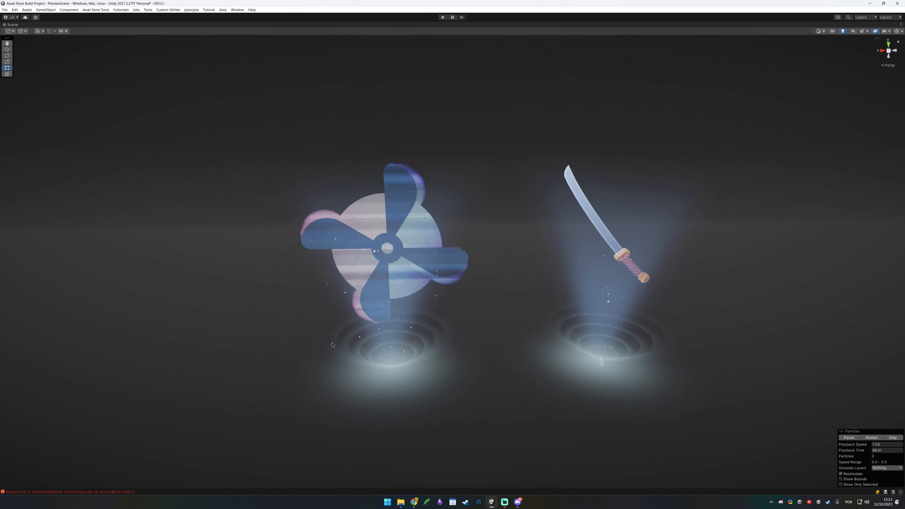
- Open the HologramaTutorial shader from the "tutorial ptbr" folder in the shader editor and enlarge the editor to full screen
{"action": "key", "text": "shift+space"}
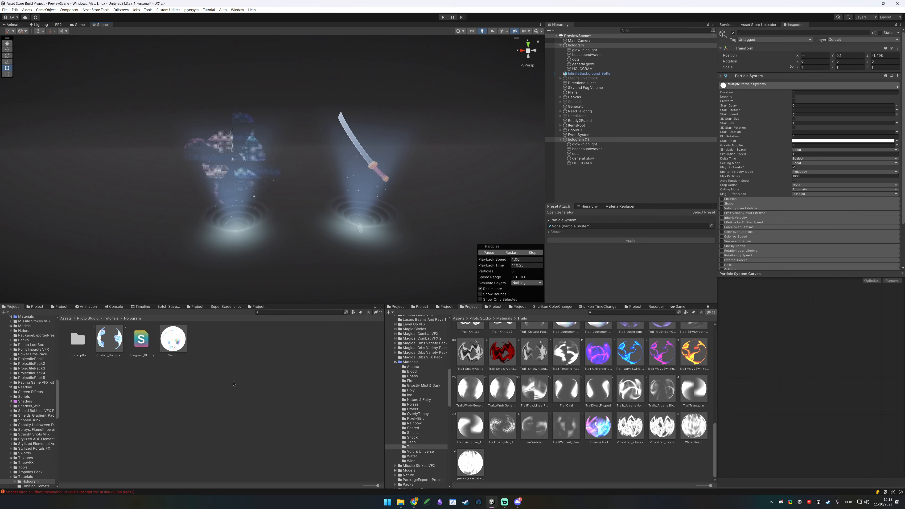
{"action": "double_click", "coordinate": [77, 339]}
{"action": "left_click", "coordinate": [110, 339]}
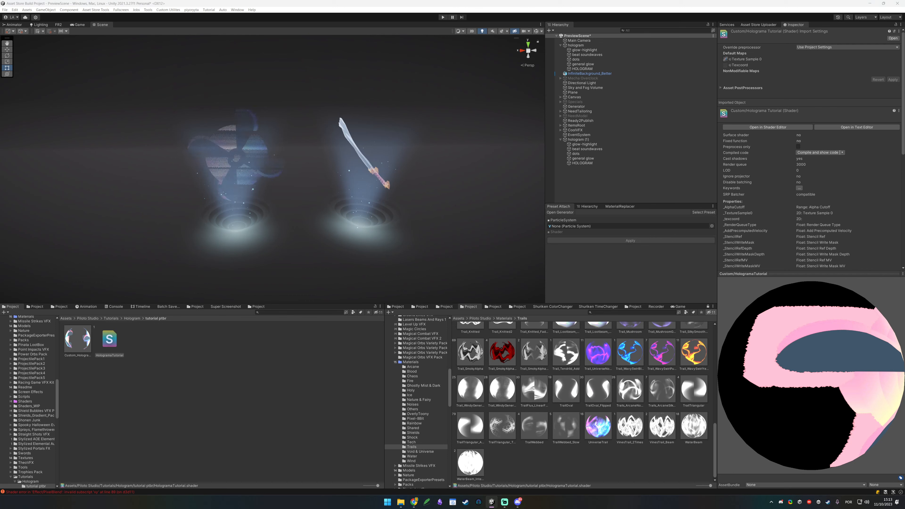
{"action": "mouse_move", "coordinate": [314, 180]}
{"action": "left_mouse_down"}
{"action": "mouse_move", "coordinate": [306, 228]}
{"action": "mouse_move", "coordinate": [323, 179]}
{"action": "left_mouse_up"}
{"action": "left_click_drag", "start_coordinate": [852, 4], "coordinate": [775, 42]}
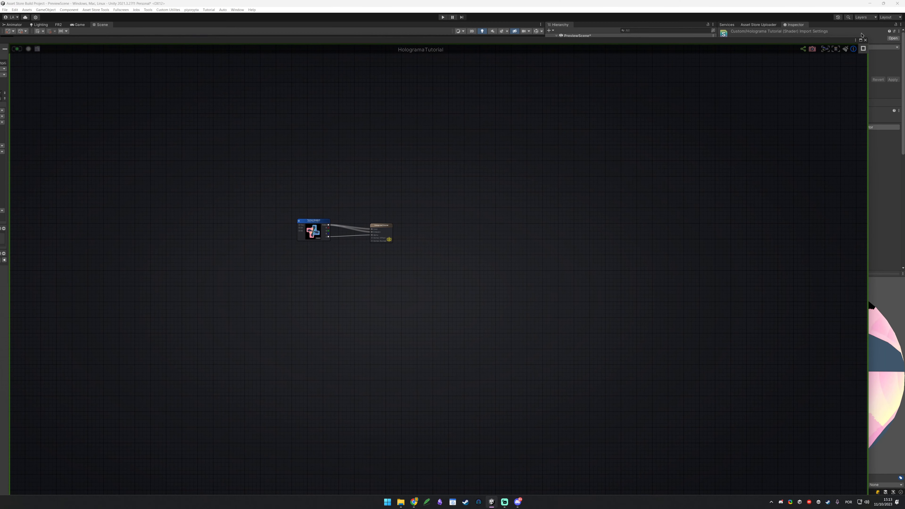
{"action": "left_click", "coordinate": [861, 41]}
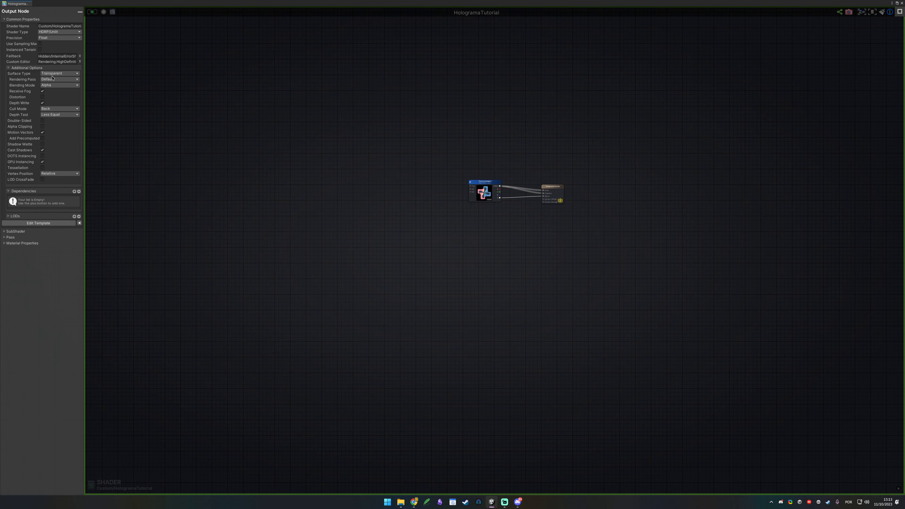
- Examine the shader's existing graph, including how the Texture Sample node is wired to the output node
{"action": "scroll", "coordinate": [548, 183], "scroll_direction": "up", "scroll_amount": 5}
{"action": "middle_click_drag", "start_coordinate": [477, 193], "coordinate": [506, 174]}
{"action": "left_click_drag", "start_coordinate": [355, 106], "coordinate": [446, 182]}
{"action": "left_click_drag", "start_coordinate": [326, 114], "coordinate": [460, 215]}
{"action": "left_click_drag", "start_coordinate": [367, 122], "coordinate": [530, 222]}
{"action": "left_click_drag", "start_coordinate": [387, 150], "coordinate": [547, 222]}
{"action": "left_click_drag", "start_coordinate": [383, 127], "coordinate": [479, 209]}
{"action": "left_click_drag", "start_coordinate": [393, 138], "coordinate": [492, 230]}
{"action": "left_click_drag", "start_coordinate": [554, 146], "coordinate": [659, 239]}
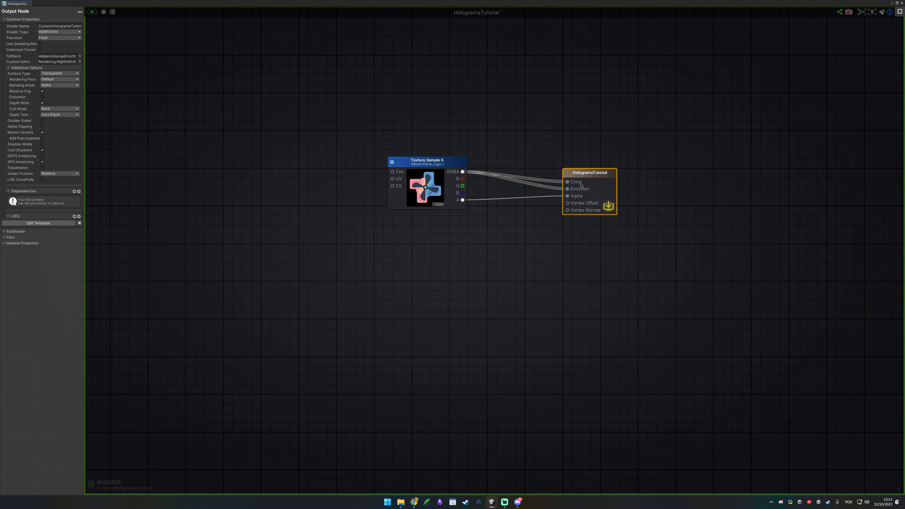
{"action": "left_click_drag", "start_coordinate": [325, 137], "coordinate": [743, 251]}
{"action": "left_click_drag", "start_coordinate": [618, 252], "coordinate": [662, 221]}
{"action": "left_click", "coordinate": [610, 236]}
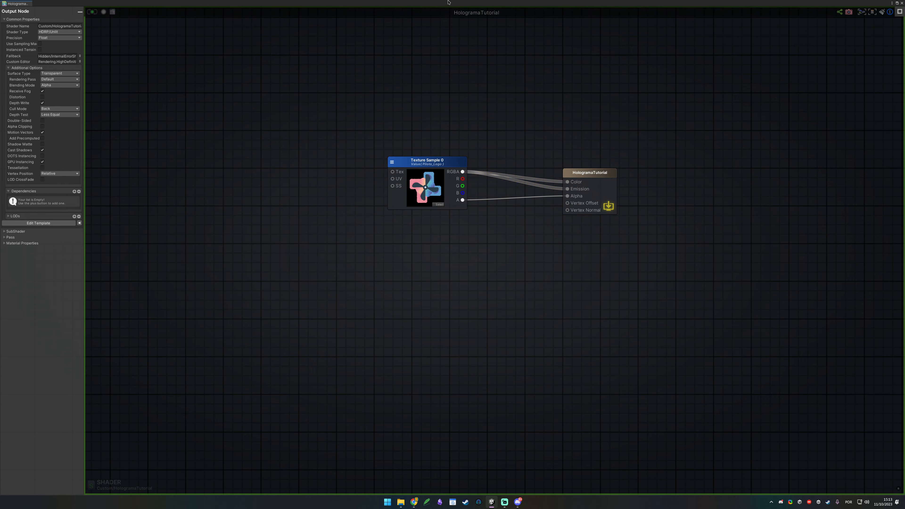
- Duplicate the fan's HOLOGRAM quad in the scene, with the copy set apart from the original effects, and frame it
{"action": "double_click", "coordinate": [434, 4]}
{"action": "double_click", "coordinate": [590, 164]}
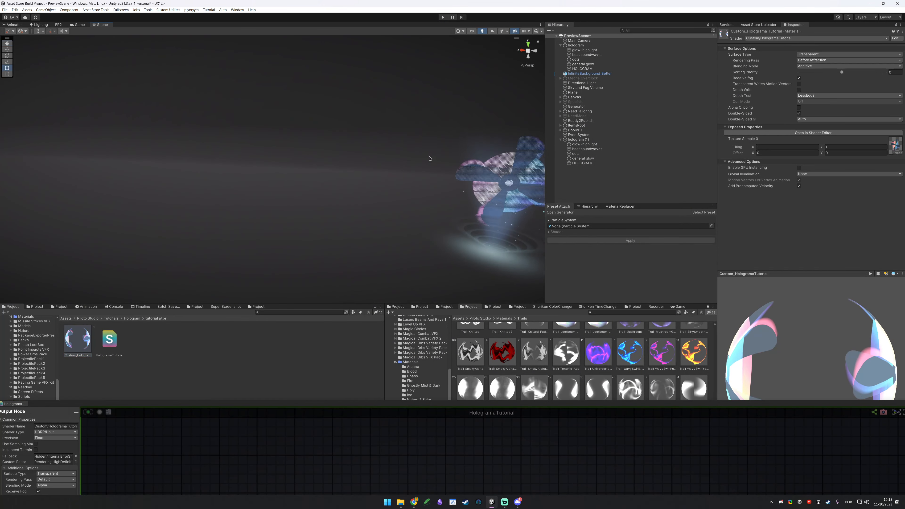
{"action": "key", "text": "ctrl+d"}
{"action": "left_click_drag", "start_coordinate": [585, 169], "coordinate": [574, 180]}
{"action": "key", "text": "f"}
{"action": "key", "text": "w"}
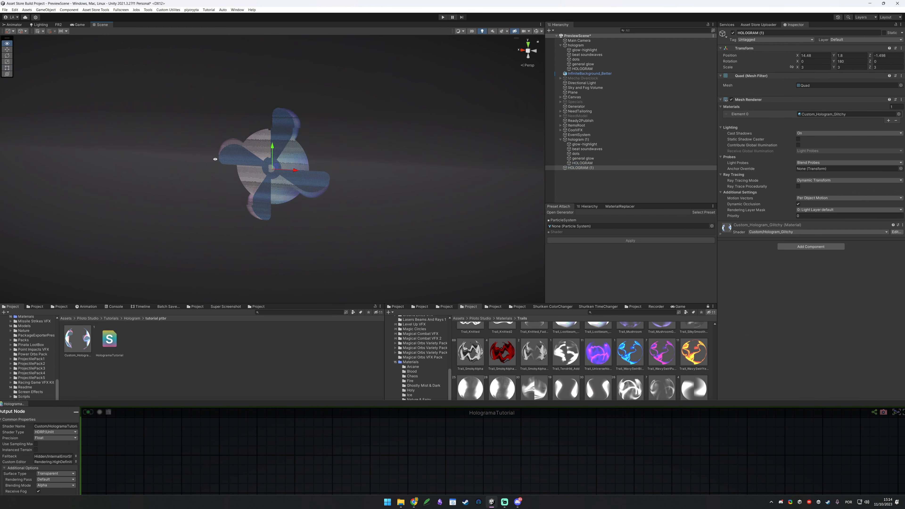
- Assign the Custom_HologramaTutorial material to the duplicated HOLOGRAM quad and inspect it in the scene
{"action": "left_click_drag", "start_coordinate": [77, 339], "coordinate": [746, 299]}
{"action": "left_click_drag", "start_coordinate": [135, 158], "coordinate": [186, 113], "text": "alt"}
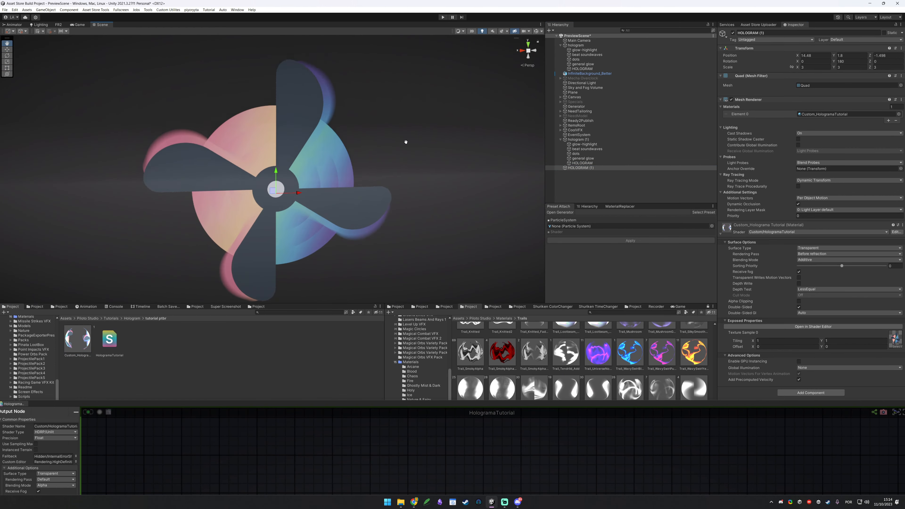
{"action": "scroll", "coordinate": [404, 142], "scroll_direction": "down", "scroll_amount": 5}
{"action": "scroll", "coordinate": [337, 136], "scroll_direction": "up", "scroll_amount": 2}
{"action": "scroll", "coordinate": [337, 136], "scroll_direction": "down", "scroll_amount": 2}
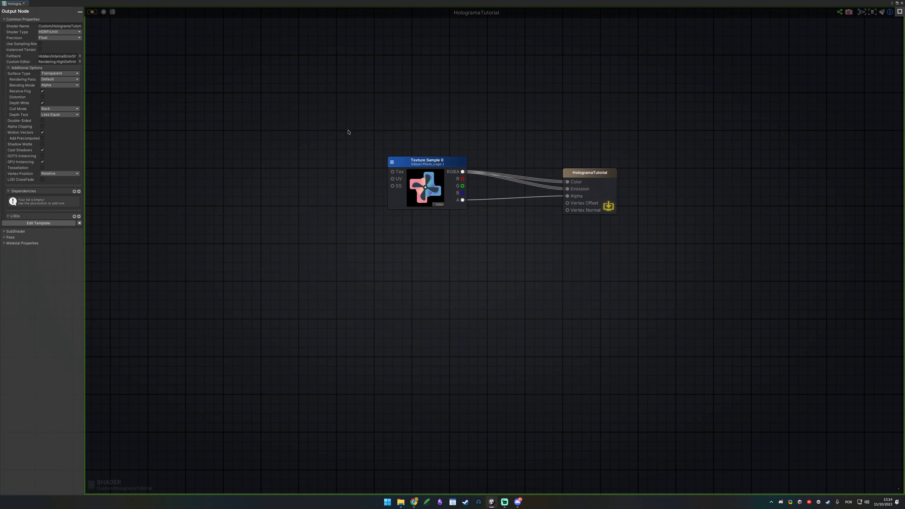
{"action": "left_click_drag", "start_coordinate": [349, 133], "coordinate": [356, 107]}
{"action": "left_click_drag", "start_coordinate": [360, 112], "coordinate": [491, 263]}
{"action": "left_click_drag", "start_coordinate": [490, 231], "coordinate": [306, 117]}
{"action": "left_click_drag", "start_coordinate": [252, 107], "coordinate": [348, 138]}
{"action": "left_click_drag", "start_coordinate": [340, 105], "coordinate": [499, 237]}
{"action": "left_click_drag", "start_coordinate": [409, 178], "coordinate": [427, 183]}
{"action": "left_click", "coordinate": [447, 125]}
{"action": "scroll", "coordinate": [417, 117], "scroll_direction": "down", "scroll_amount": 3}
{"action": "middle_click_drag", "start_coordinate": [417, 118], "coordinate": [652, 430]}
{"action": "scroll", "coordinate": [406, 233], "scroll_direction": "up", "scroll_amount": 3}
{"action": "middle_click_drag", "start_coordinate": [635, 471], "coordinate": [407, 189]}
{"action": "left_click", "coordinate": [464, 228]}
{"action": "left_click_drag", "start_coordinate": [392, 183], "coordinate": [509, 276]}
{"action": "middle_click_drag", "start_coordinate": [382, 123], "coordinate": [677, 381]}
{"action": "scroll", "coordinate": [479, 217], "scroll_direction": "down", "scroll_amount": 1}
{"action": "scroll", "coordinate": [435, 228], "scroll_direction": "down", "scroll_amount": 2}
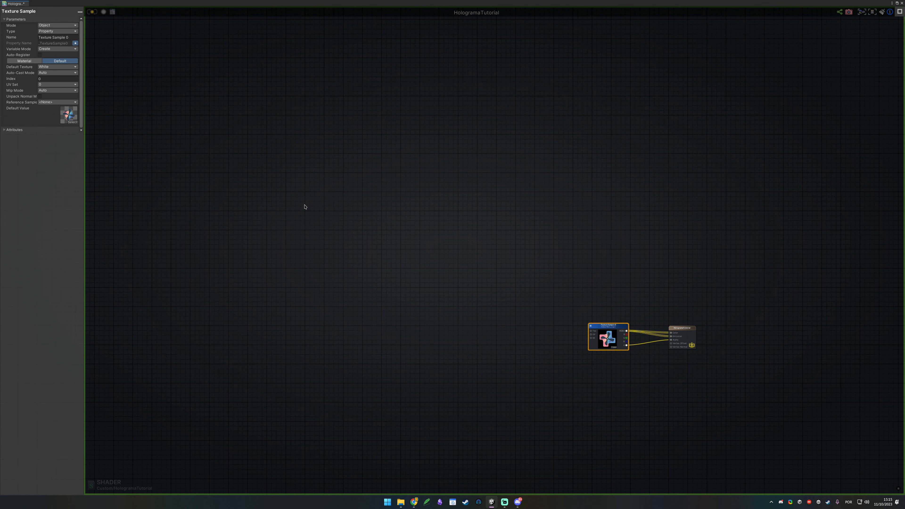
{"action": "left_click_drag", "start_coordinate": [212, 76], "coordinate": [582, 274]}
{"action": "left_click_drag", "start_coordinate": [267, 257], "coordinate": [536, 385]}
{"action": "left_click_drag", "start_coordinate": [306, 100], "coordinate": [442, 221]}
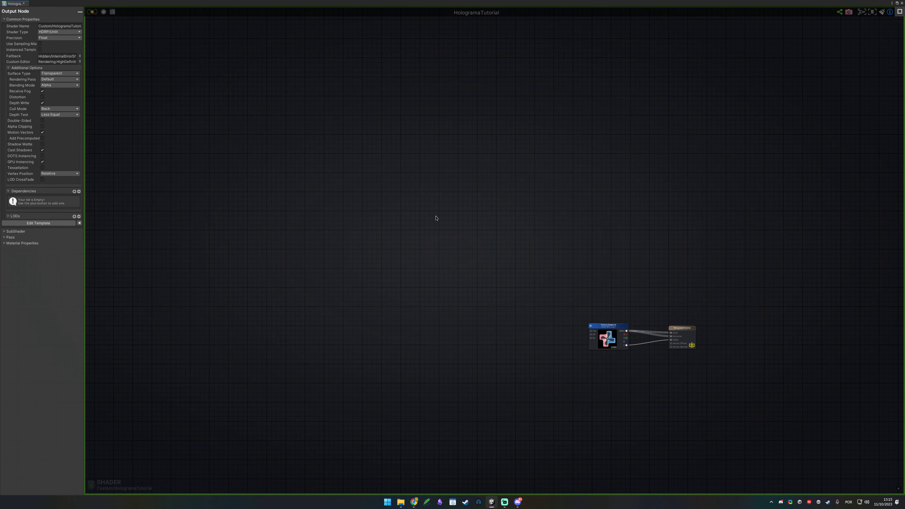
{"action": "left_click", "coordinate": [606, 339]}
{"action": "middle_click_drag", "start_coordinate": [601, 360], "coordinate": [501, 287]}
{"action": "scroll", "coordinate": [518, 299], "scroll_direction": "up", "scroll_amount": 3}
{"action": "left_click_drag", "start_coordinate": [435, 192], "coordinate": [535, 279]}
- Add a Noise Generator node in an empty area of the shader graph and expand its preview
{"action": "middle_click_drag", "start_coordinate": [375, 127], "coordinate": [639, 427]}
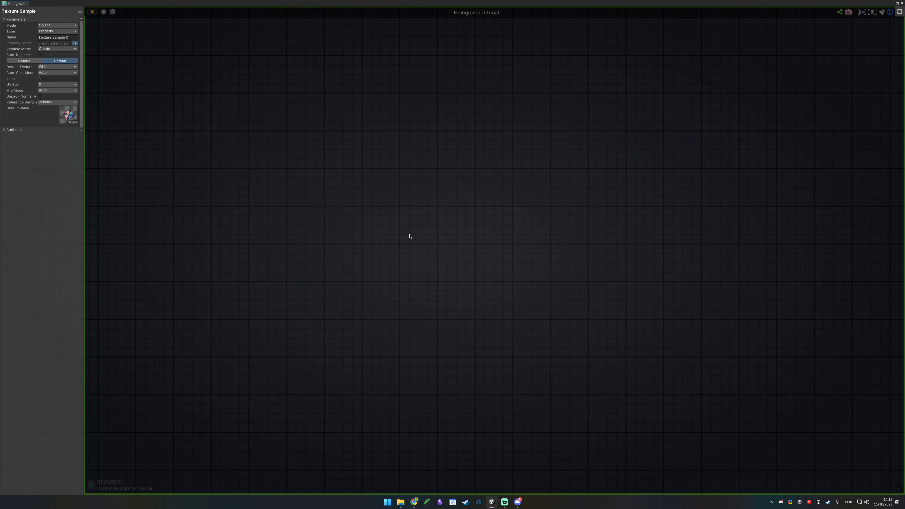
{"action": "scroll", "coordinate": [439, 243], "scroll_direction": "down", "scroll_amount": 1}
{"action": "middle_click_drag", "start_coordinate": [306, 122], "coordinate": [357, 174]}
{"action": "right_click", "coordinate": [342, 165]}
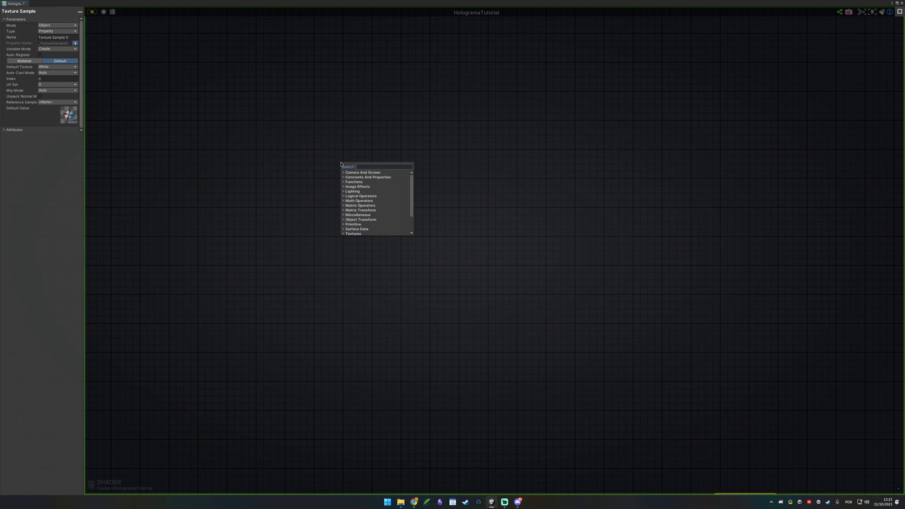
{"action": "type", "text": "noise gene"}
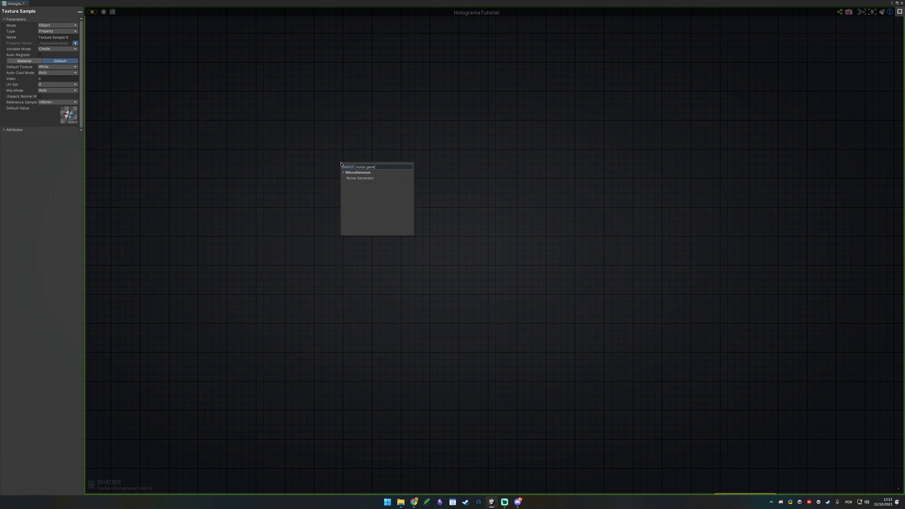
{"action": "key", "text": "Return"}
{"action": "scroll", "coordinate": [383, 193], "scroll_direction": "up", "scroll_amount": 2}
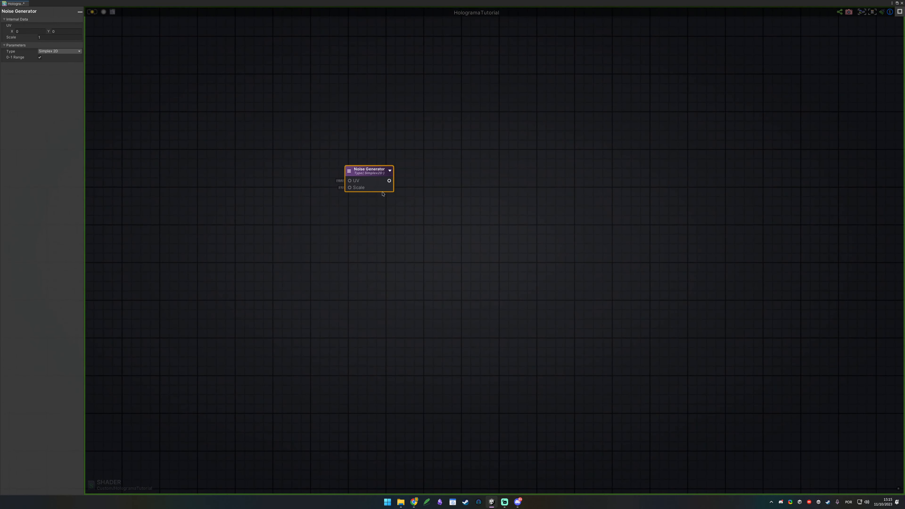
{"action": "left_click", "coordinate": [390, 171]}
{"action": "left_click_drag", "start_coordinate": [386, 170], "coordinate": [447, 154]}
{"action": "left_click_drag", "start_coordinate": [357, 97], "coordinate": [422, 173]}
{"action": "mouse_move", "coordinate": [606, 146]}
{"action": "left_mouse_down"}
{"action": "mouse_move", "coordinate": [351, 180]}
{"action": "mouse_move", "coordinate": [400, 178]}
{"action": "left_mouse_up"}
{"action": "left_click_drag", "start_coordinate": [582, 116], "coordinate": [362, 215]}
{"action": "mouse_move", "coordinate": [306, 122]}
{"action": "left_mouse_down"}
{"action": "mouse_move", "coordinate": [558, 225]}
{"action": "mouse_move", "coordinate": [539, 212]}
{"action": "left_mouse_up"}
{"action": "left_click_drag", "start_coordinate": [374, 151], "coordinate": [595, 223]}
{"action": "left_click_drag", "start_coordinate": [337, 126], "coordinate": [474, 192]}
{"action": "left_click_drag", "start_coordinate": [311, 130], "coordinate": [550, 193]}
{"action": "mouse_move", "coordinate": [500, 124]}
{"action": "middle_mouse_down"}
{"action": "mouse_move", "coordinate": [601, 172]}
{"action": "mouse_move", "coordinate": [490, 139]}
{"action": "middle_mouse_up"}
{"action": "left_click_drag", "start_coordinate": [310, 129], "coordinate": [538, 243]}
{"action": "left_click_drag", "start_coordinate": [301, 165], "coordinate": [499, 209]}
{"action": "mouse_move", "coordinate": [326, 138]}
{"action": "left_mouse_down"}
{"action": "mouse_move", "coordinate": [418, 208]}
{"action": "mouse_move", "coordinate": [481, 211]}
{"action": "mouse_move", "coordinate": [535, 228]}
{"action": "left_mouse_up"}
{"action": "mouse_move", "coordinate": [366, 163]}
{"action": "left_mouse_down"}
{"action": "mouse_move", "coordinate": [660, 243]}
{"action": "mouse_move", "coordinate": [407, 245]}
{"action": "left_mouse_up"}
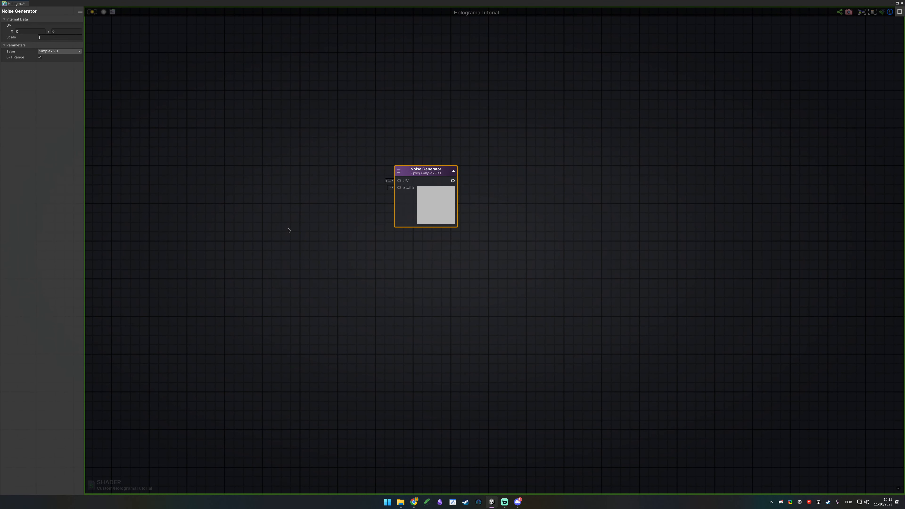
{"action": "left_click_drag", "start_coordinate": [421, 181], "coordinate": [433, 153]}
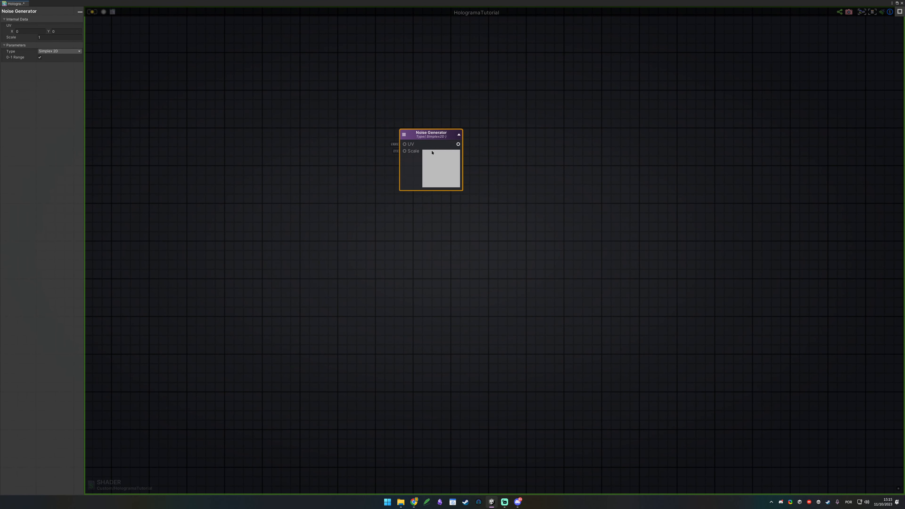
{"action": "left_click_drag", "start_coordinate": [322, 74], "coordinate": [553, 250]}
{"action": "left_click_drag", "start_coordinate": [508, 228], "coordinate": [355, 95]}
{"action": "left_click_drag", "start_coordinate": [355, 95], "coordinate": [483, 240]}
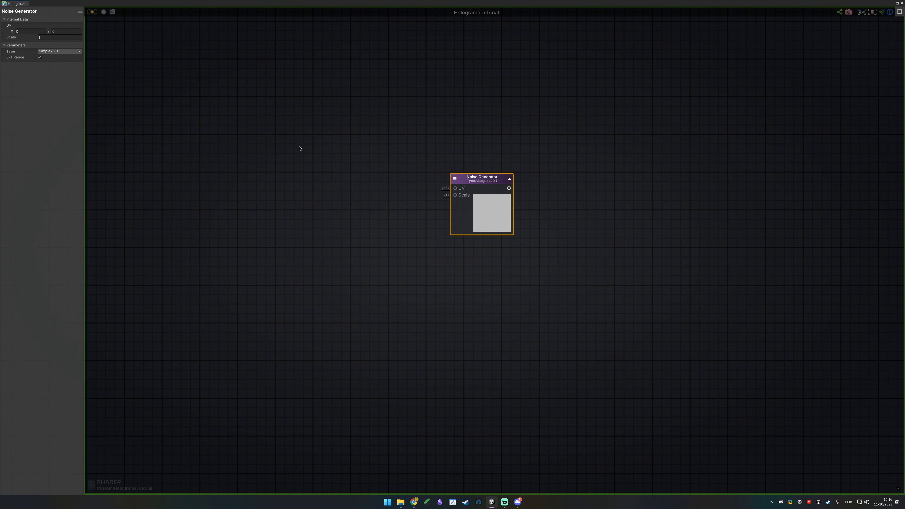
{"action": "key", "text": "XF86AudioLowerVolume"}
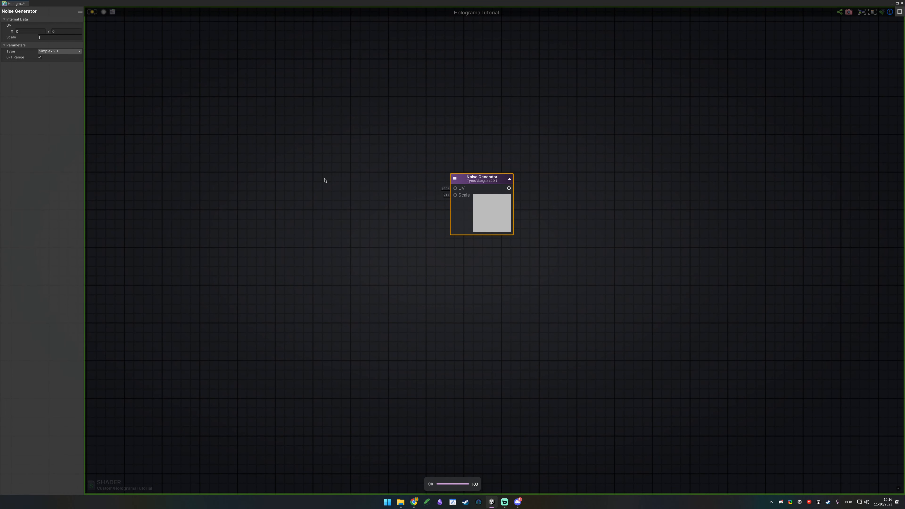
- Add a Vector2 node to the graph and place it well before the Noise Generator node
{"action": "middle_click_drag", "start_coordinate": [293, 198], "coordinate": [381, 226]}
{"action": "left_click", "coordinate": [353, 228]}
{"action": "right_click_drag", "start_coordinate": [342, 223], "coordinate": [339, 221]}
{"action": "right_click", "coordinate": [342, 219]}
{"action": "left_click", "coordinate": [314, 197]}
{"action": "key", "text": "2"}
{"action": "left_click", "coordinate": [314, 198]}
{"action": "left_click_drag", "start_coordinate": [333, 214], "coordinate": [256, 205]}
- Turn the Vector2 node into a Property and name it Glitch Tiling
{"action": "left_click", "coordinate": [69, 25]}
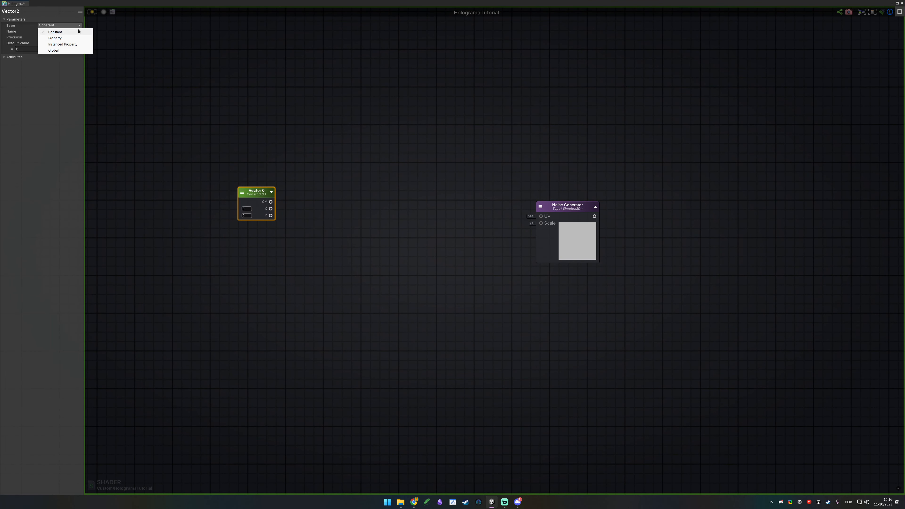
{"action": "left_click", "coordinate": [62, 35]}
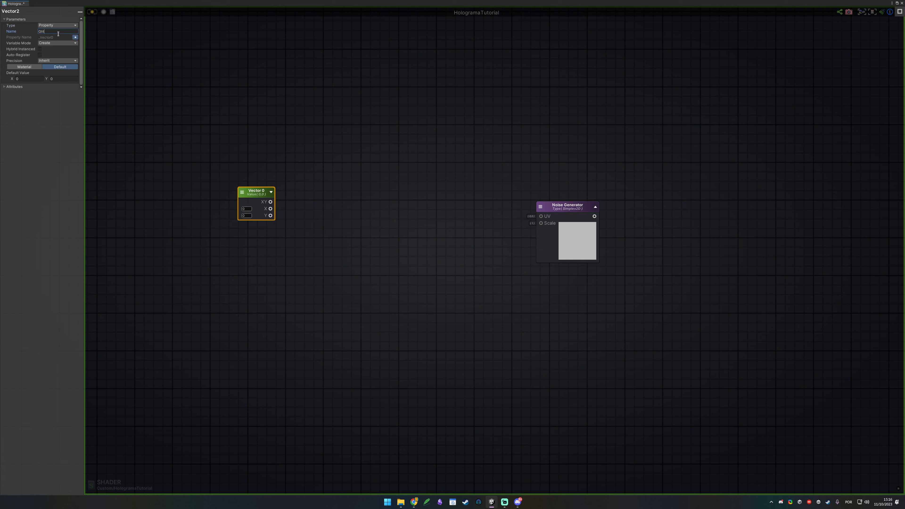
{"action": "key", "text": "Tab"}
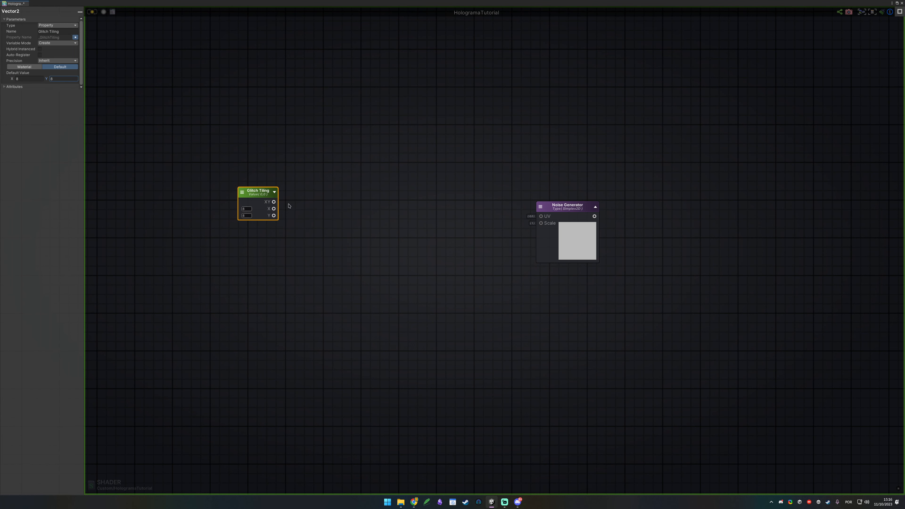
- Add a Texture Coordinates node between Glitch Tiling and the Noise Generator, and connect its UV output to the noise's UV input
{"action": "middle_click_drag", "start_coordinate": [288, 206], "coordinate": [346, 207]}
{"action": "left_click", "coordinate": [602, 259]}
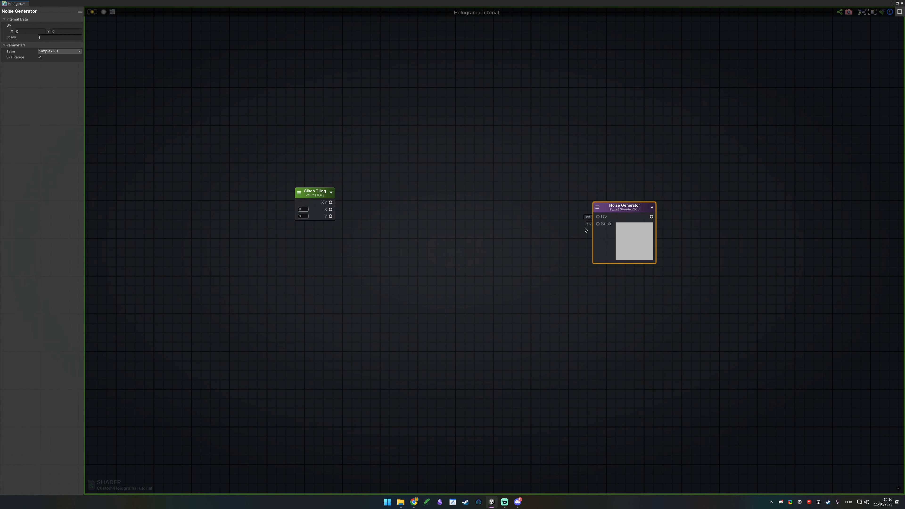
{"action": "left_click_drag", "start_coordinate": [523, 217], "coordinate": [620, 228]}
{"action": "left_click_drag", "start_coordinate": [528, 257], "coordinate": [528, 245]}
{"action": "left_click", "coordinate": [473, 176]}
{"action": "left_click_drag", "start_coordinate": [604, 235], "coordinate": [600, 244]}
{"action": "left_click", "coordinate": [475, 212]}
{"action": "left_click", "coordinate": [469, 207]}
{"action": "left_click_drag", "start_coordinate": [487, 200], "coordinate": [583, 226]}
{"action": "left_click", "coordinate": [601, 238]}
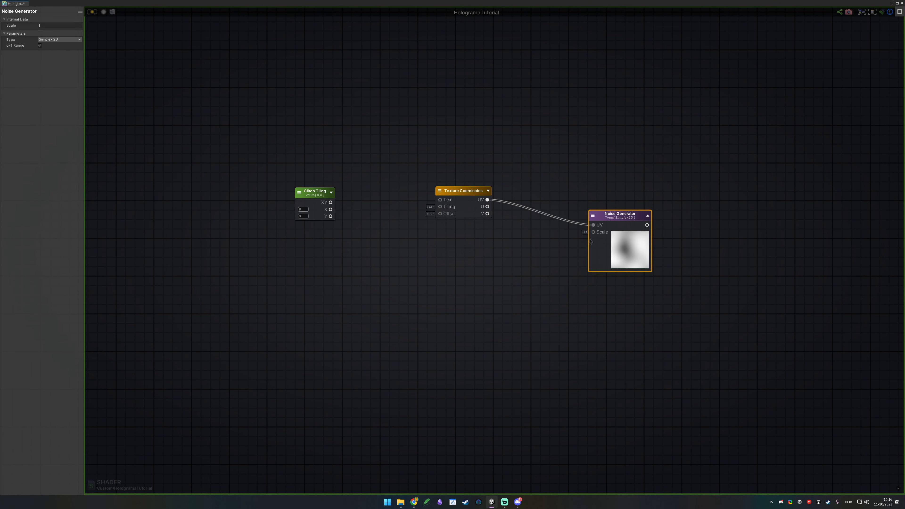
- Set the Noise Generator's scale to 12
{"action": "left_click", "coordinate": [58, 26]}
{"action": "type", "text": "12"}
{"action": "left_click", "coordinate": [716, 253]}
- Move the Noise Generator closer to the Texture Coordinates node and line the two up in a row
{"action": "middle_click_drag", "start_coordinate": [715, 253], "coordinate": [607, 247]}
{"action": "left_click_drag", "start_coordinate": [444, 339], "coordinate": [652, 197]}
{"action": "left_click_drag", "start_coordinate": [497, 255], "coordinate": [484, 234]}
{"action": "left_click", "coordinate": [489, 257]}
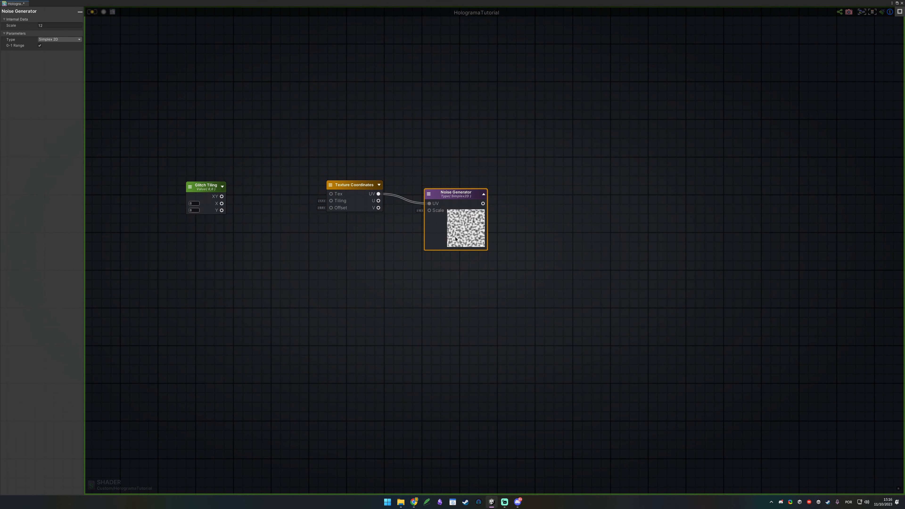
{"action": "left_click_drag", "start_coordinate": [332, 158], "coordinate": [369, 293]}
{"action": "right_click_drag", "start_coordinate": [400, 244], "coordinate": [472, 233]}
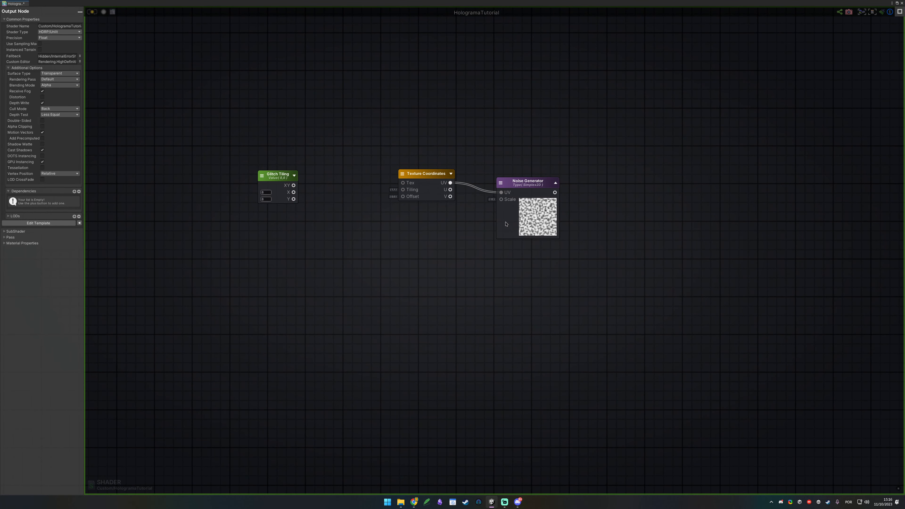
{"action": "left_click_drag", "start_coordinate": [506, 224], "coordinate": [524, 216]}
{"action": "left_click_drag", "start_coordinate": [456, 135], "coordinate": [413, 250]}
{"action": "left_click_drag", "start_coordinate": [491, 220], "coordinate": [474, 228]}
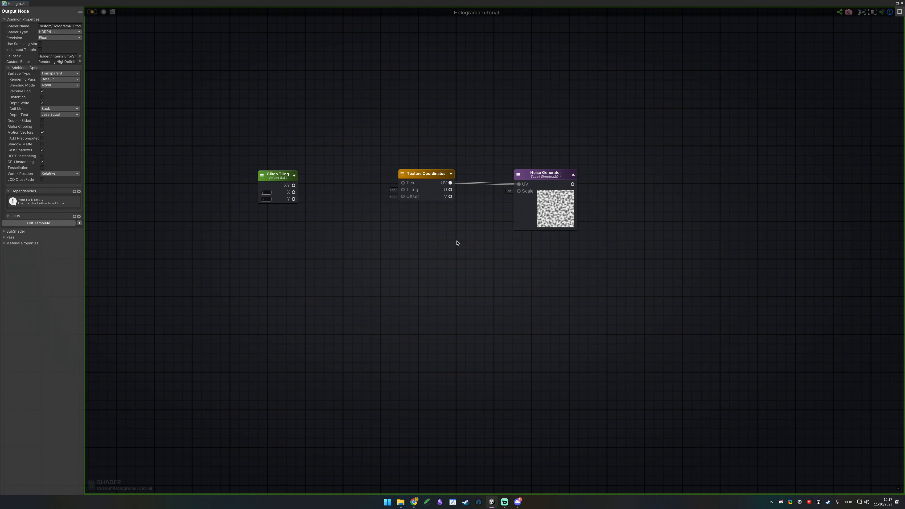
- Add a Time node and place it below the Glitch Tiling node
{"action": "middle_click_drag", "start_coordinate": [308, 264], "coordinate": [369, 268]}
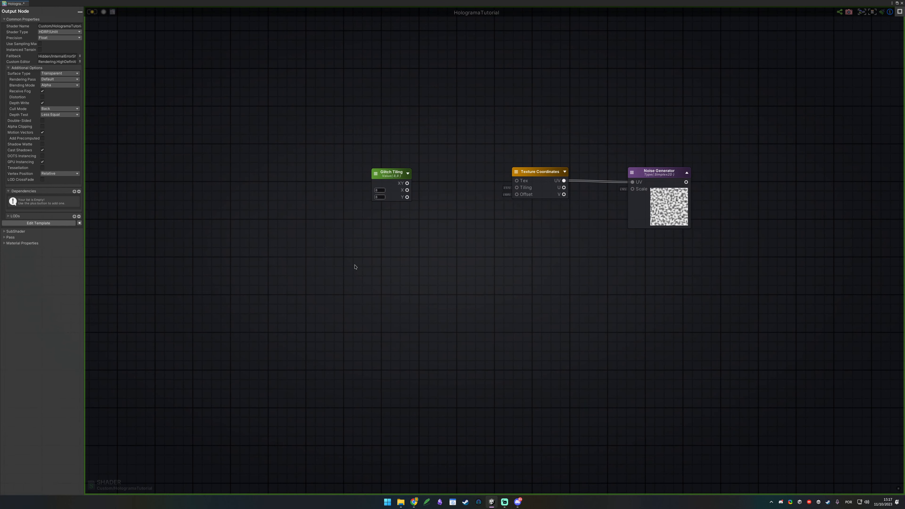
{"action": "right_click", "coordinate": [376, 258]}
{"action": "type", "text": "time"}
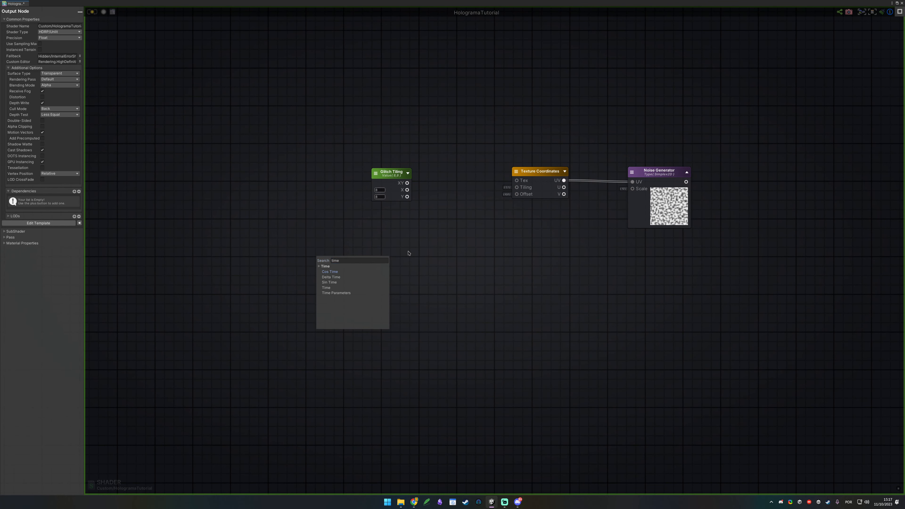
{"action": "key", "text": "Return"}
{"action": "left_click_drag", "start_coordinate": [328, 262], "coordinate": [381, 266]}
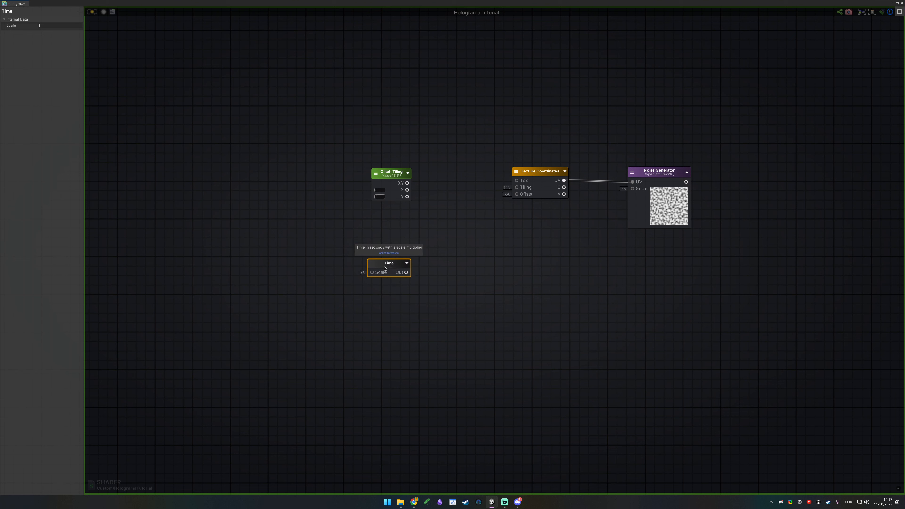
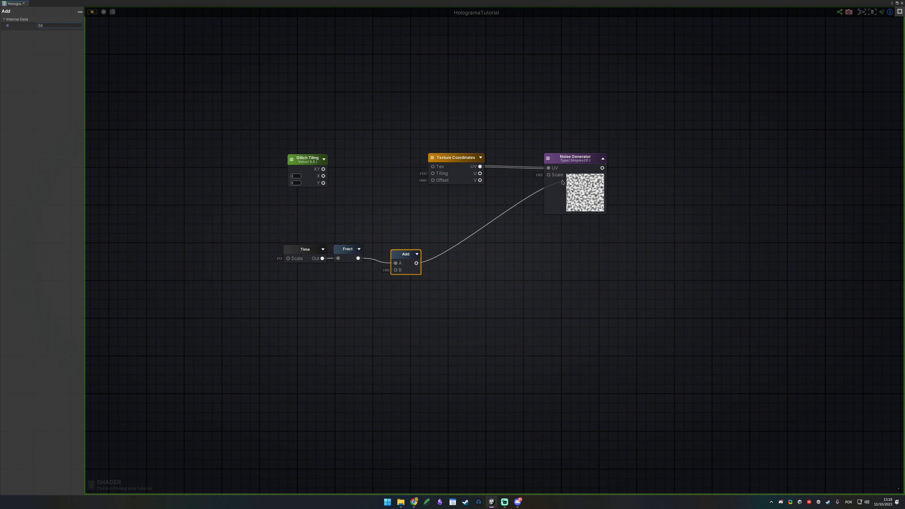
- Finish connecting the Add node's output to the noise's Scale input and set Add's B value to 70
{"action": "left_click", "coordinate": [544, 253]}
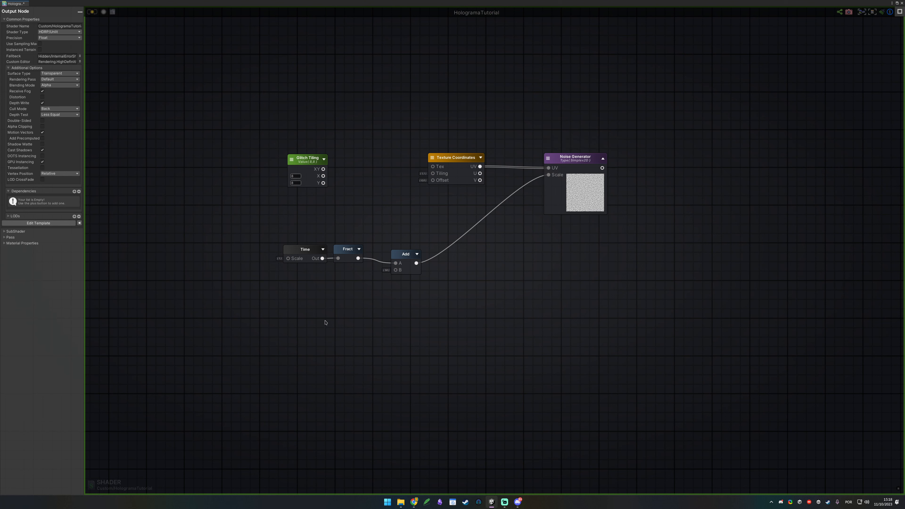
{"action": "left_click", "coordinate": [406, 266]}
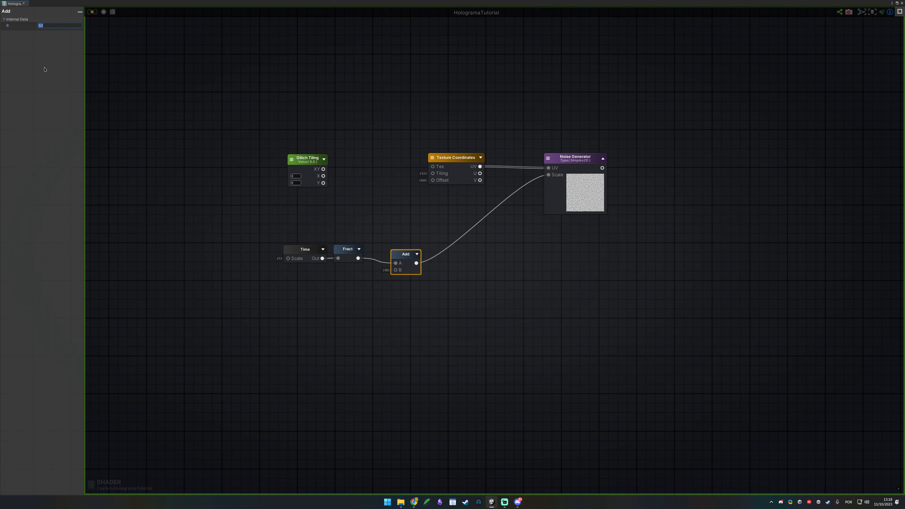
{"action": "left_click_drag", "start_coordinate": [491, 281], "coordinate": [408, 254]}
{"action": "middle_click_drag", "start_coordinate": [545, 292], "coordinate": [656, 316]}
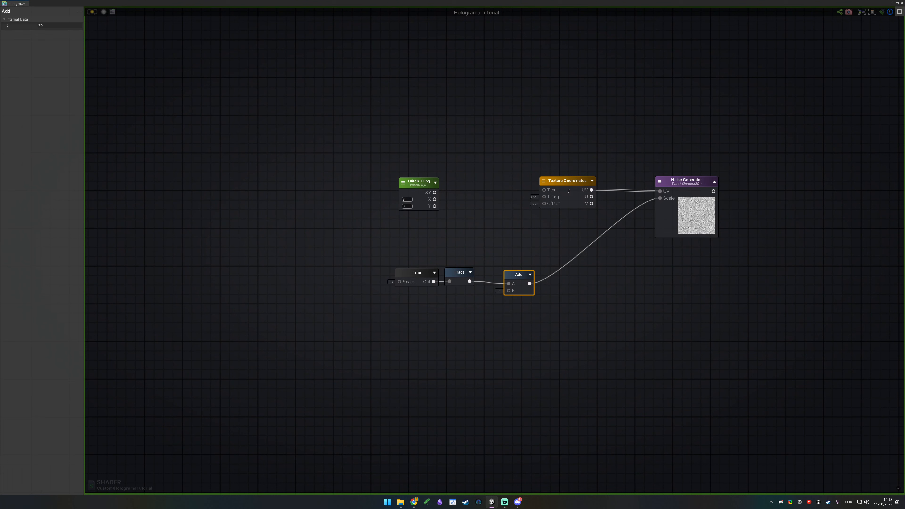
- Move Glitch Tiling away from Texture Coordinates, feed its X output into a new Multiply node, and connect Fract's output to Multiply's B
{"action": "left_click", "coordinate": [577, 200]}
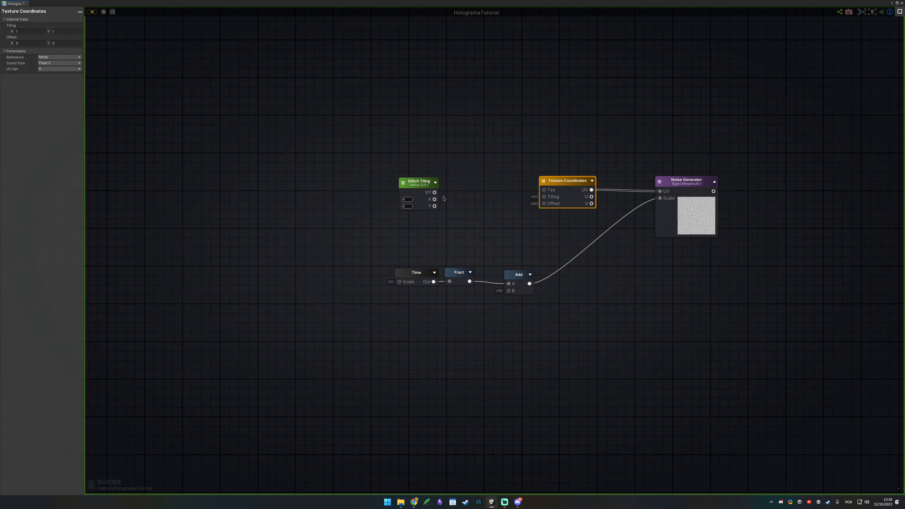
{"action": "left_click_drag", "start_coordinate": [425, 197], "coordinate": [375, 185]}
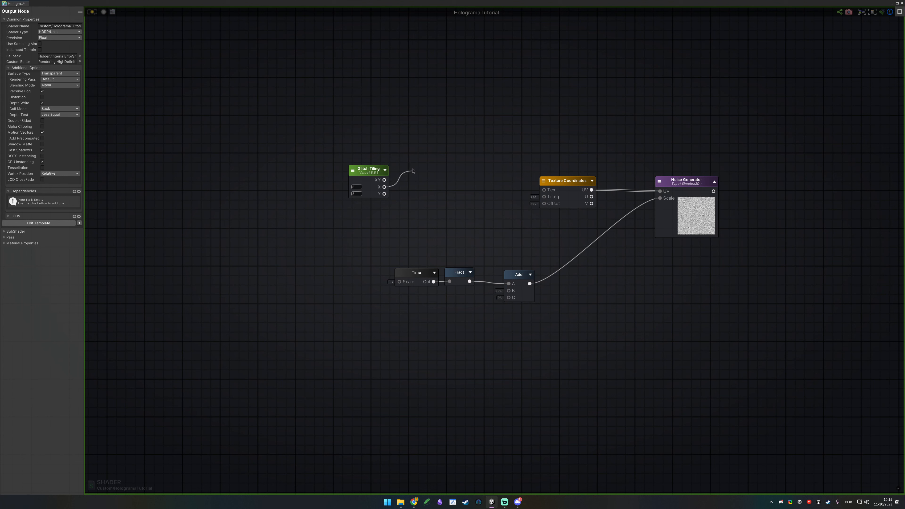
{"action": "left_click_drag", "start_coordinate": [413, 171], "coordinate": [415, 167]}
{"action": "type", "text": "mult"}
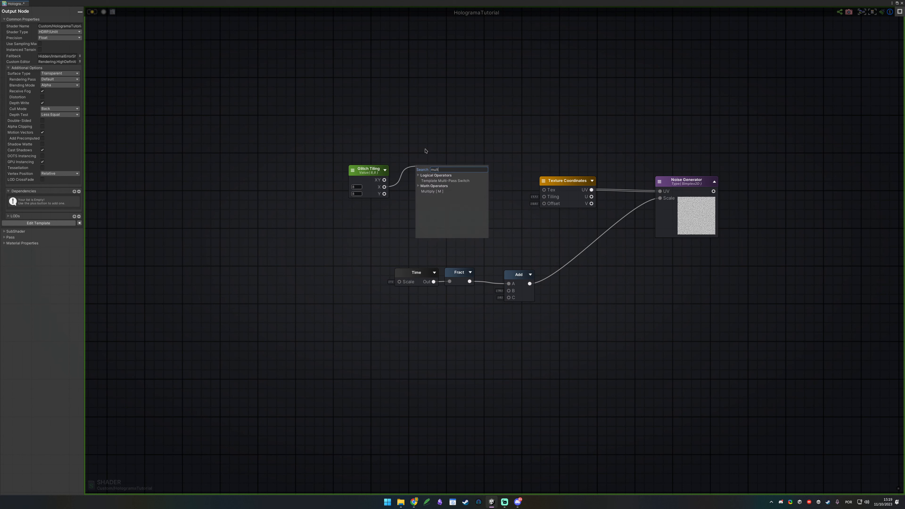
{"action": "key", "text": "Return"}
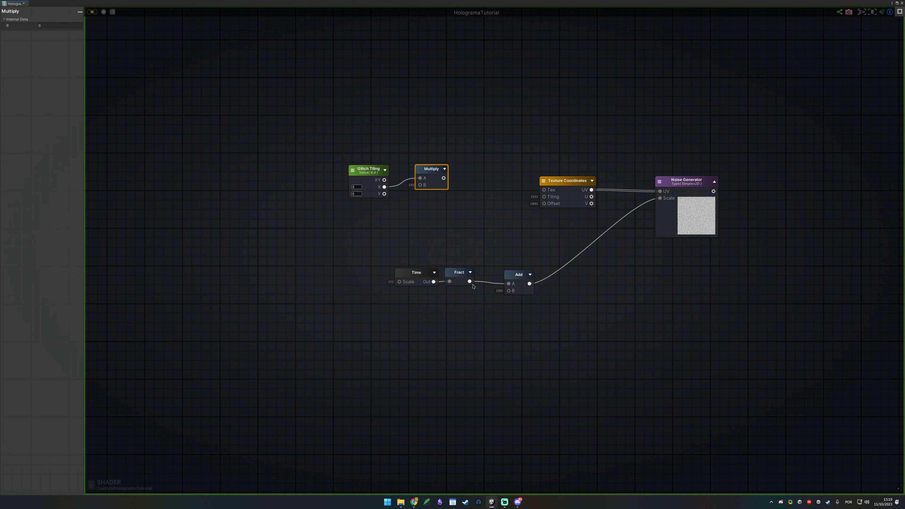
{"action": "left_click_drag", "start_coordinate": [470, 282], "coordinate": [423, 187]}
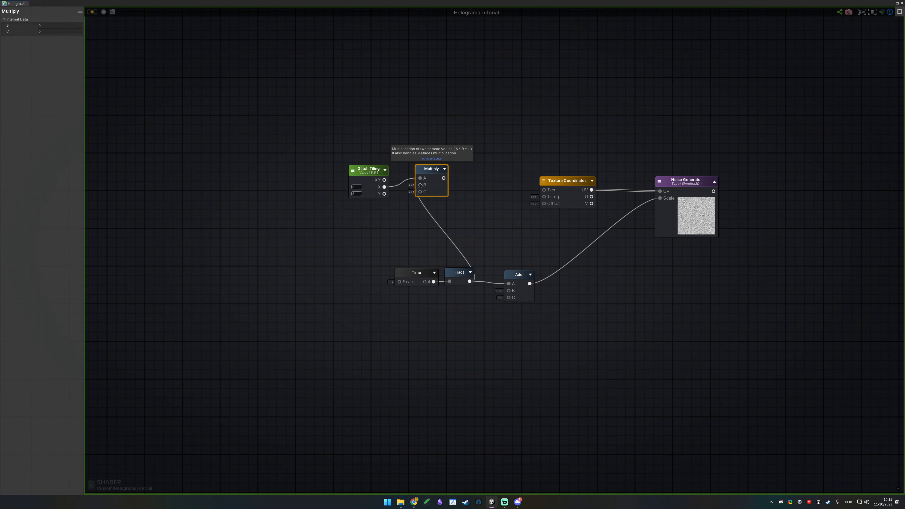
{"action": "left_click", "coordinate": [468, 183]}
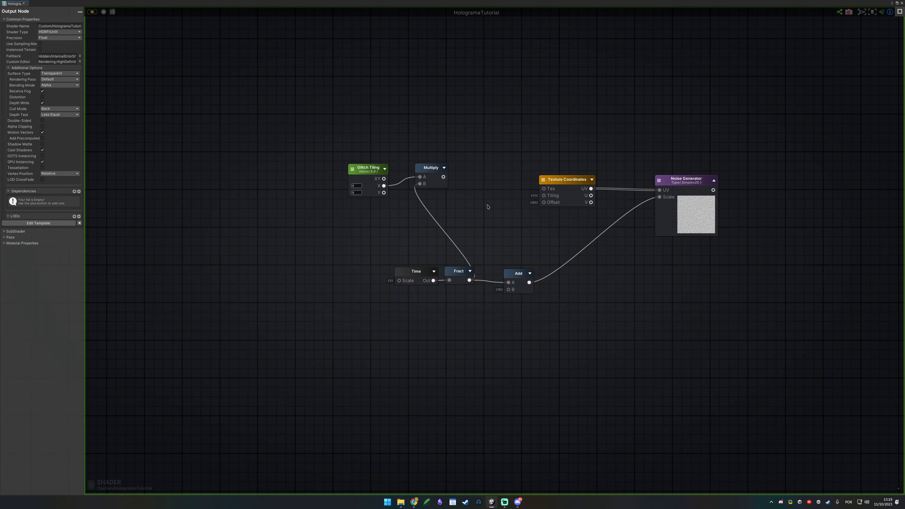
- Add a two-component Append node combining Multiply's output with Glitch Tiling's Y, and connect it to the Texture Coordinates' Tiling input
{"action": "right_click", "coordinate": [479, 182]}
{"action": "key", "text": "Return"}
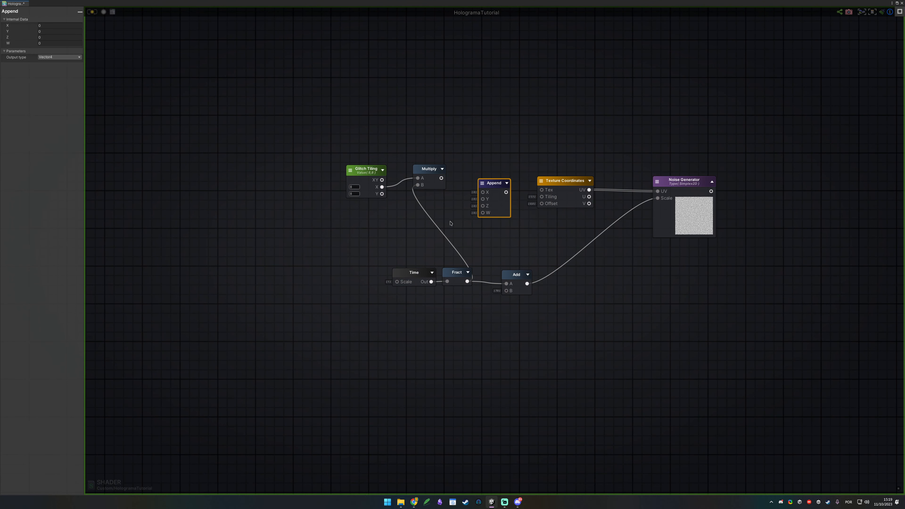
{"action": "left_click", "coordinate": [484, 183]}
{"action": "left_click", "coordinate": [480, 183]}
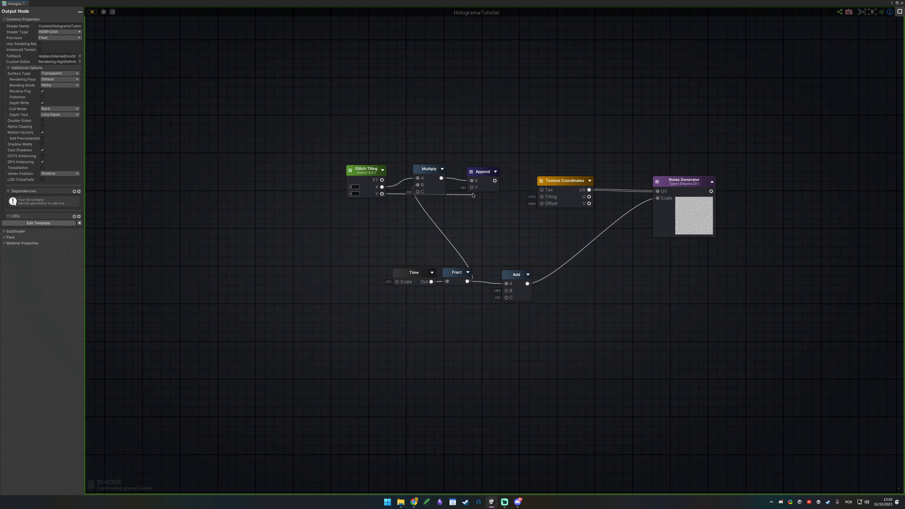
{"action": "middle_click_drag", "start_coordinate": [487, 239], "coordinate": [465, 251]}
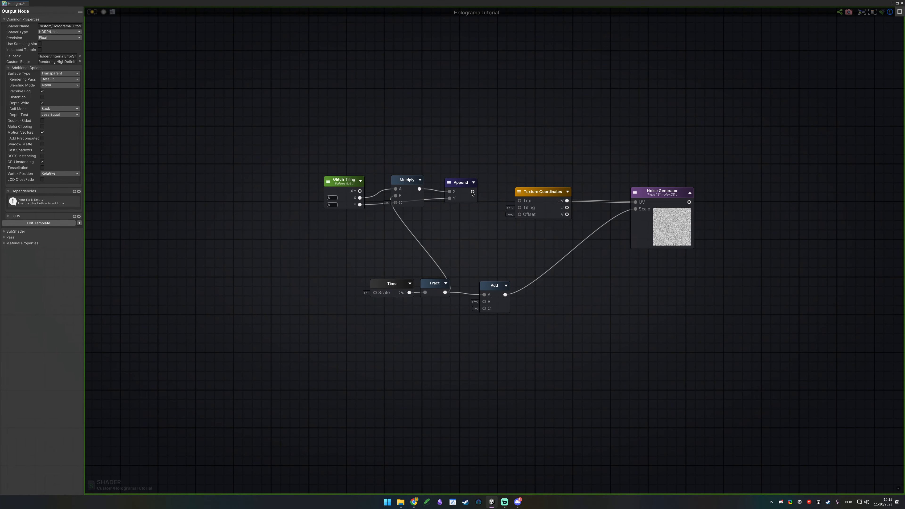
{"action": "middle_click_drag", "start_coordinate": [515, 227], "coordinate": [434, 236]}
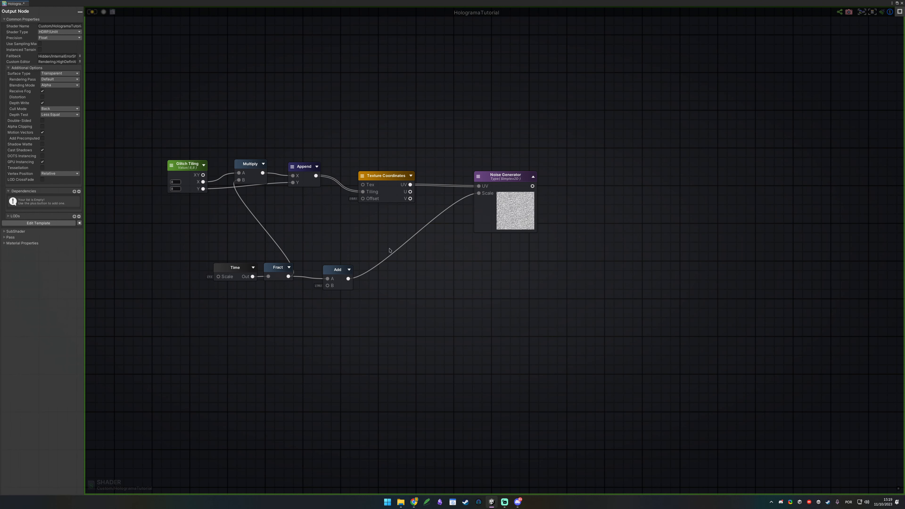
- Move the Texture Coordinates node close to Append and expand its preview
{"action": "middle_click_drag", "start_coordinate": [393, 251], "coordinate": [462, 269]}
{"action": "left_click_drag", "start_coordinate": [449, 194], "coordinate": [422, 180]}
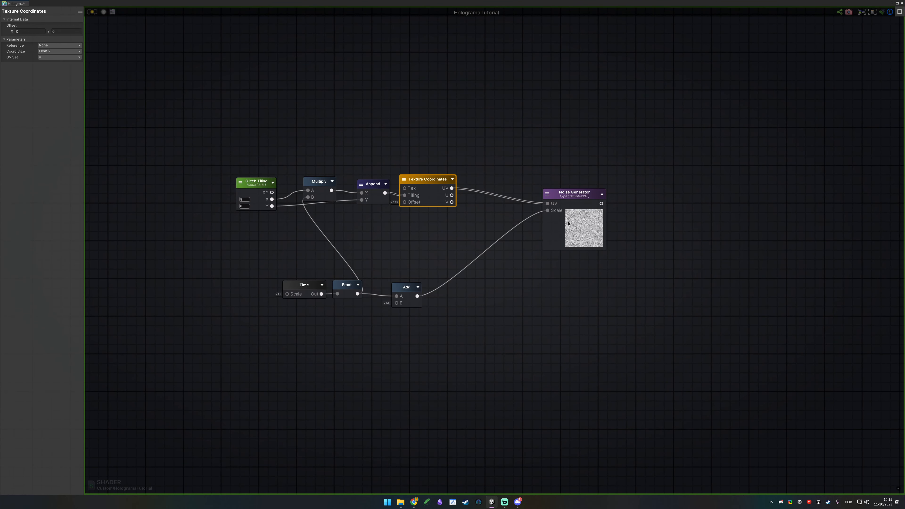
{"action": "left_click", "coordinate": [453, 179]}
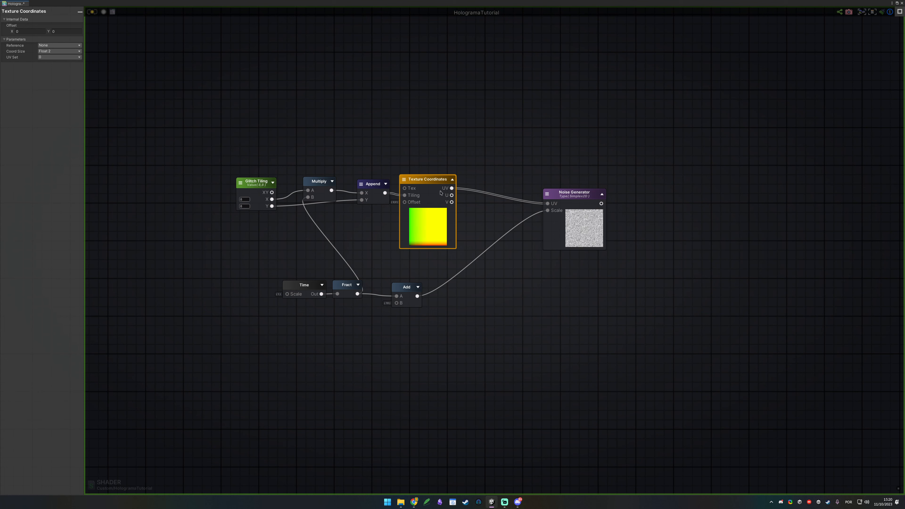
- Insert a Floor node between the Texture Coordinates' UV output and the Noise Generator's UV input
{"action": "right_click", "coordinate": [468, 189]}
{"action": "type", "text": "glooring"}
{"action": "key", "text": "ctrl+a"}
{"action": "type", "text": "floo"}
{"action": "key", "text": "BackSpace"}
{"action": "key", "text": "BackSpace"}
{"action": "left_click", "coordinate": [493, 205]}
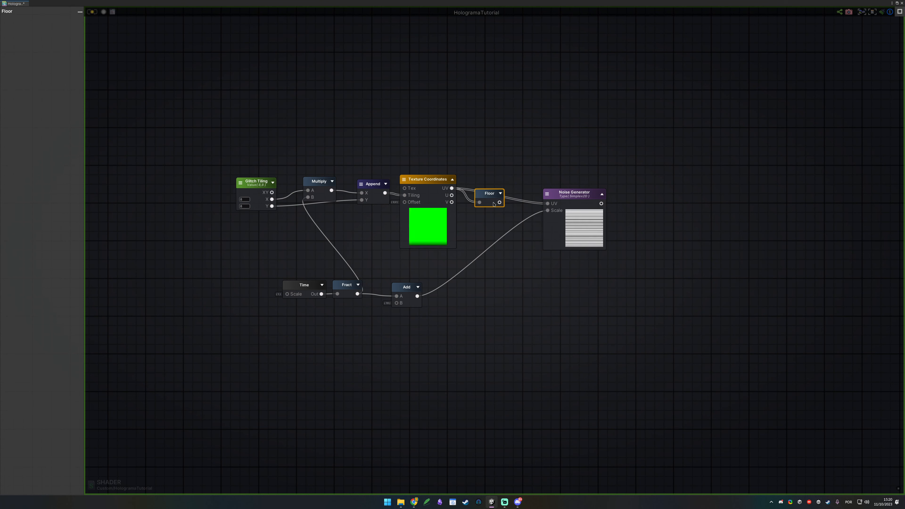
{"action": "left_click_drag", "start_coordinate": [499, 203], "coordinate": [553, 204]}
{"action": "middle_click_drag", "start_coordinate": [539, 297], "coordinate": [495, 291]}
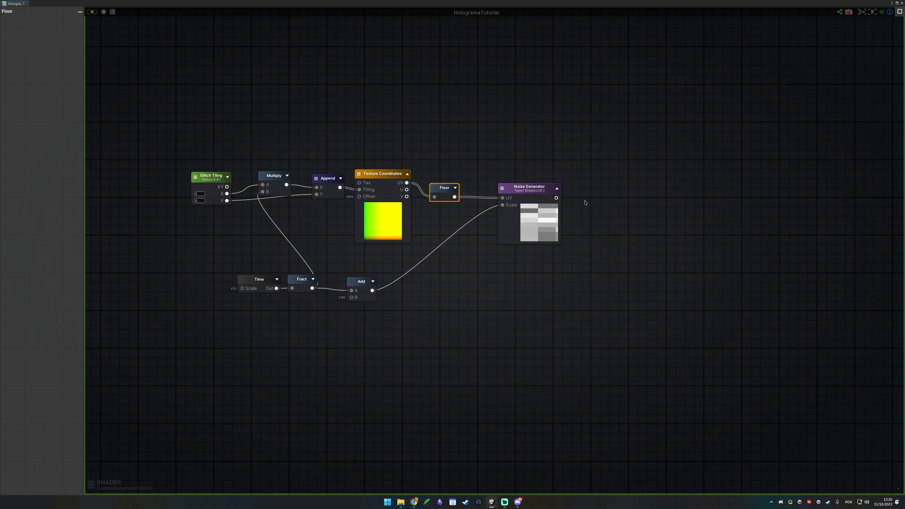
- Line up the Floor and Noise Generator nodes in one row beside Texture Coordinates
{"action": "left_click_drag", "start_coordinate": [448, 197], "coordinate": [445, 184]}
{"action": "left_click", "coordinate": [445, 205]}
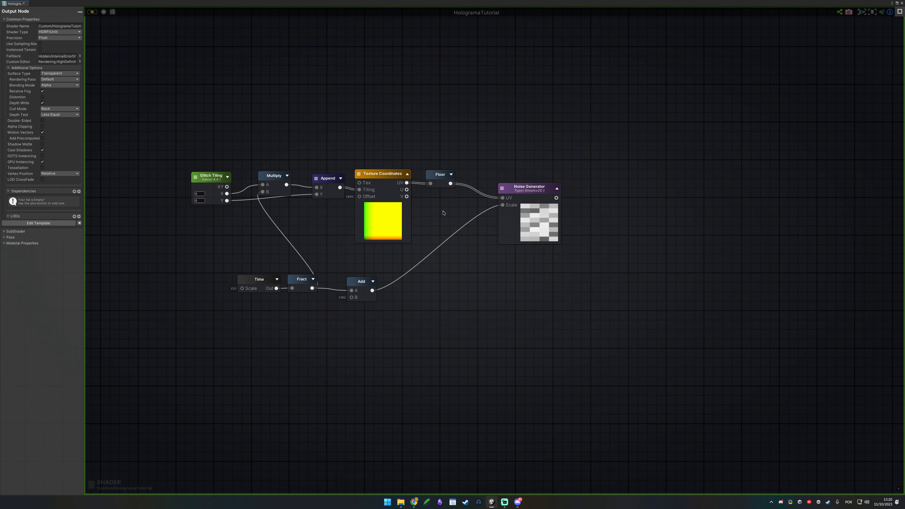
{"action": "left_click_drag", "start_coordinate": [517, 204], "coordinate": [489, 191]}
{"action": "left_click_drag", "start_coordinate": [563, 277], "coordinate": [462, 148]}
{"action": "left_click", "coordinate": [547, 253]}
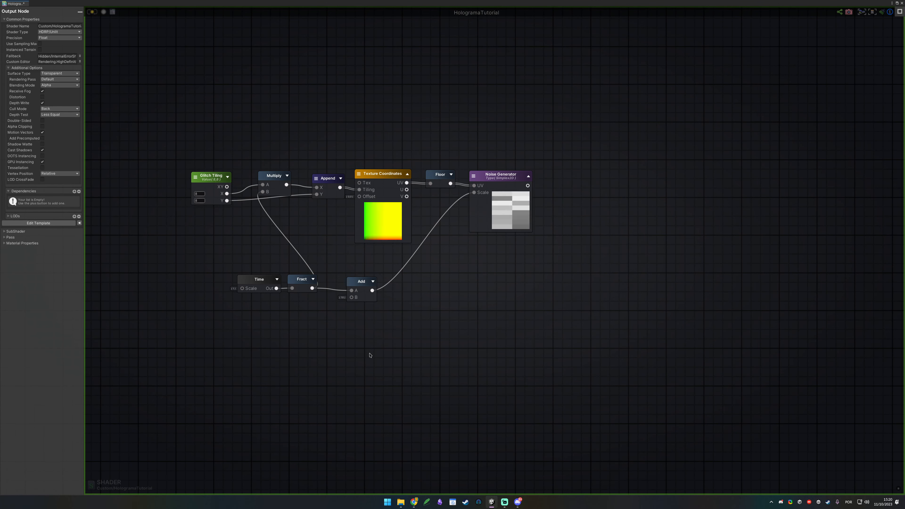
- Shift the Add and Time nodes slightly to tidy the time chain below the tiling nodes
{"action": "middle_click_drag", "start_coordinate": [640, 267], "coordinate": [756, 267]}
{"action": "left_click_drag", "start_coordinate": [478, 296], "coordinate": [466, 289]}
{"action": "left_click", "coordinate": [435, 307]}
{"action": "left_click", "coordinate": [370, 292]}
{"action": "mouse_move", "coordinate": [378, 291]}
{"action": "left_mouse_down"}
{"action": "mouse_move", "coordinate": [345, 296]}
{"action": "mouse_move", "coordinate": [383, 270]}
{"action": "mouse_move", "coordinate": [381, 290]}
{"action": "mouse_move", "coordinate": [379, 273]}
{"action": "mouse_move", "coordinate": [368, 285]}
{"action": "left_mouse_up"}
{"action": "left_click", "coordinate": [302, 250]}
- Add a Float node just before the Time node
{"action": "middle_click_drag", "start_coordinate": [302, 251], "coordinate": [356, 270]}
{"action": "key", "text": "1"}
{"action": "left_click", "coordinate": [337, 273]}
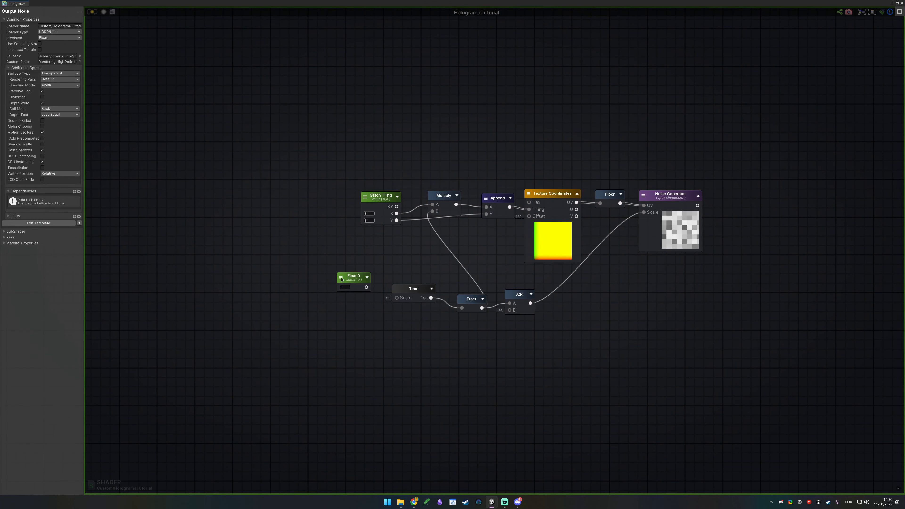
- Turn the Float node into a Property named Glitch Time Scale with a default value of 1
{"action": "left_click", "coordinate": [351, 279]}
{"action": "left_click", "coordinate": [59, 25]}
{"action": "left_click", "coordinate": [57, 37]}
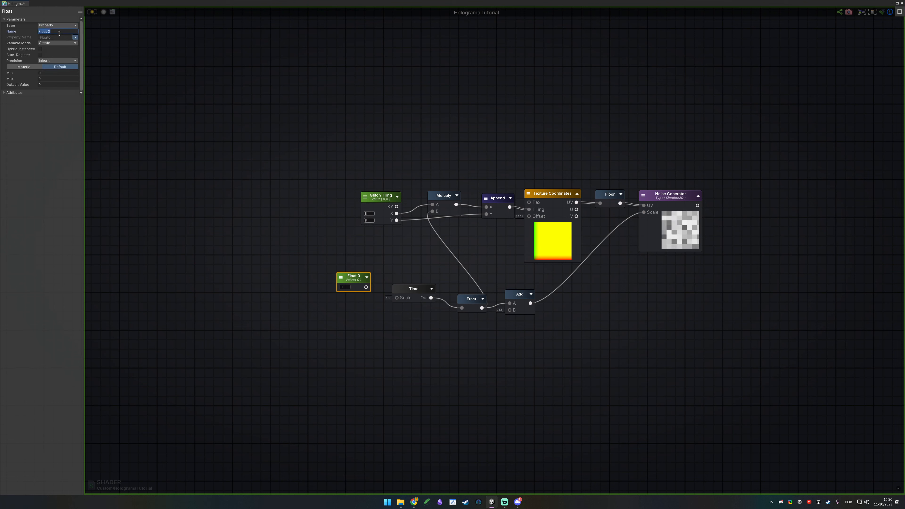
{"action": "type", "text": "Glit"}
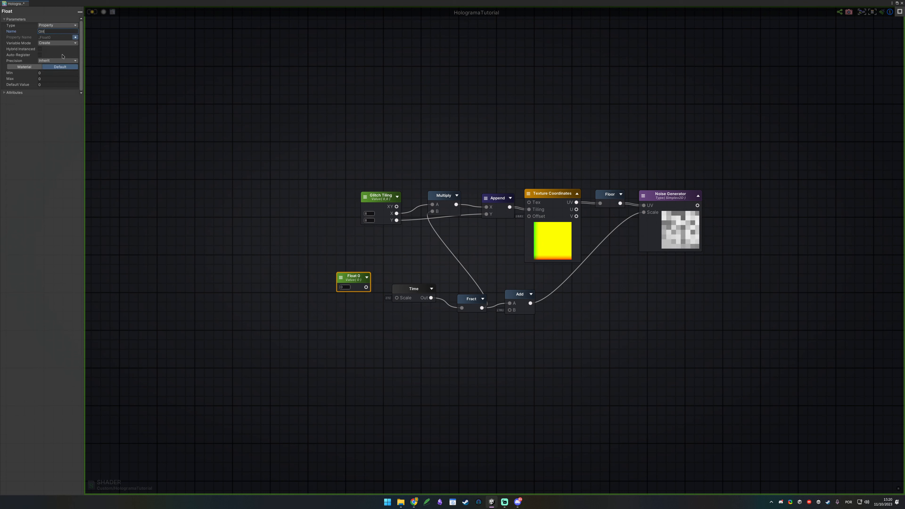
{"action": "type", "text": "ch Time Scale"}
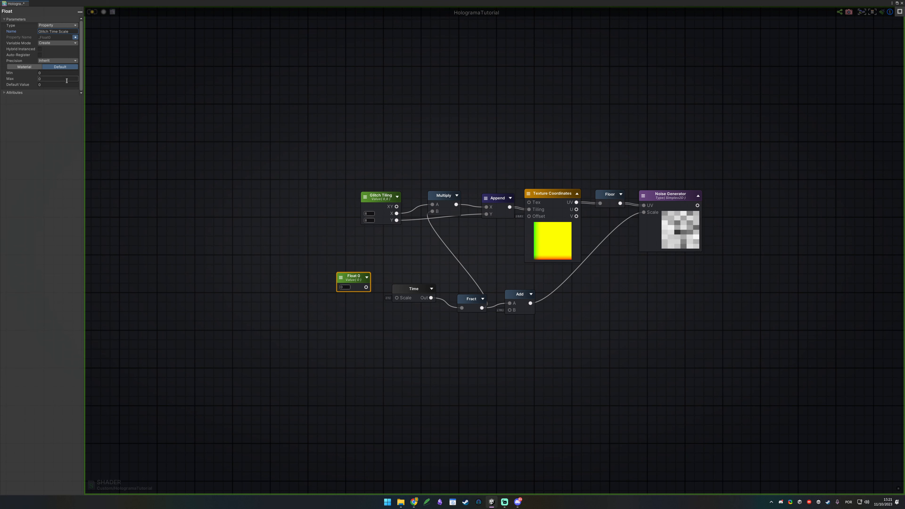
{"action": "left_click", "coordinate": [67, 85]}
{"action": "type", "text": "1"}
- Connect Glitch Time Scale to the Time node's Scale input and position it neatly before the Time node
{"action": "left_click_drag", "start_coordinate": [406, 301], "coordinate": [401, 299]}
{"action": "left_click_drag", "start_coordinate": [367, 280], "coordinate": [353, 286]}
{"action": "left_click", "coordinate": [360, 304]}
{"action": "left_click_drag", "start_coordinate": [328, 324], "coordinate": [453, 260]}
- Group all nodes of the noise setup in a comment frame titled Glitch UVs
{"action": "left_click_drag", "start_coordinate": [304, 352], "coordinate": [762, 131]}
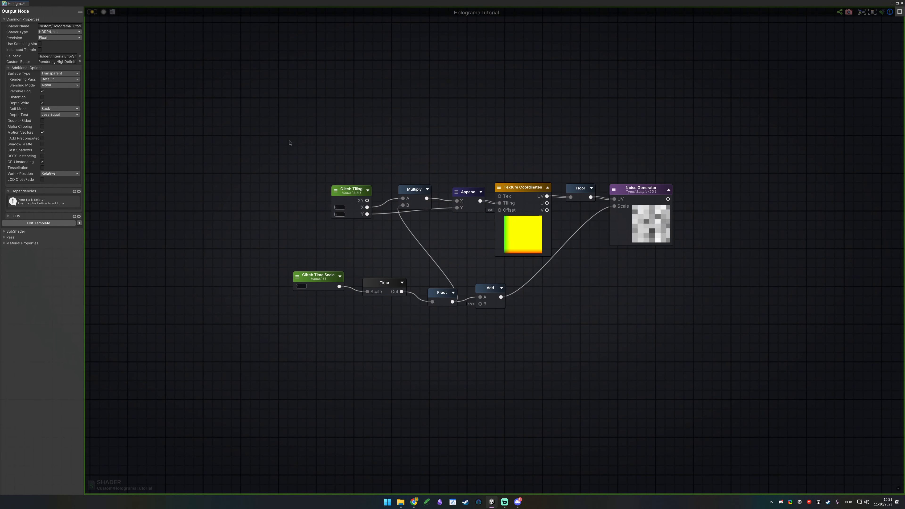
{"action": "left_click_drag", "start_coordinate": [250, 127], "coordinate": [729, 338]}
{"action": "key", "text": "c"}
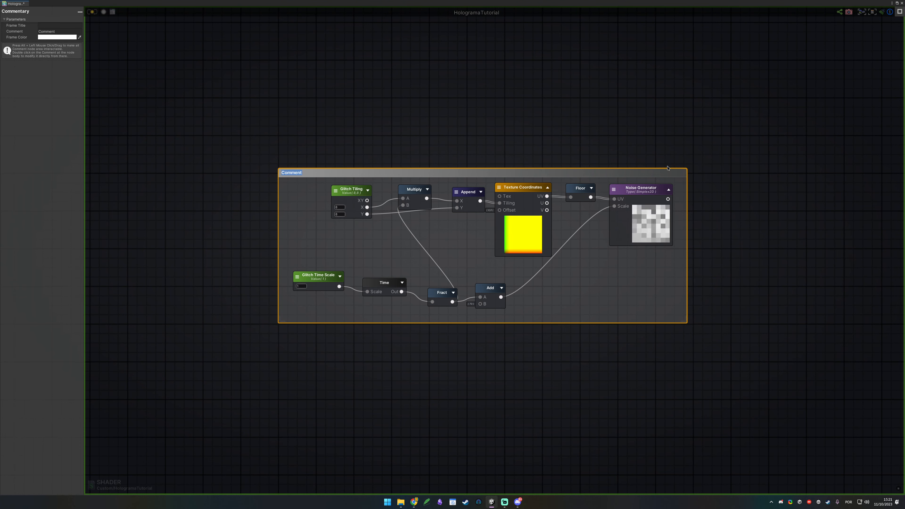
{"action": "type", "text": "Glitch UVs"}
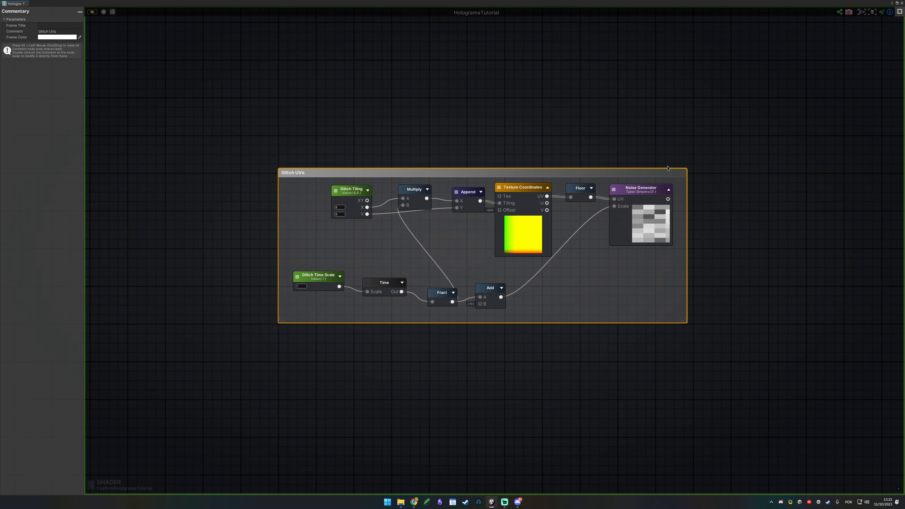
- Retitle the comment frame Glitch Blocky Noise and move the whole group up and to the left in the graph
{"action": "left_click", "coordinate": [527, 106]}
{"action": "scroll", "coordinate": [549, 171], "scroll_direction": "down", "scroll_amount": 4}
{"action": "scroll", "coordinate": [449, 172], "scroll_direction": "up", "scroll_amount": 4}
{"action": "double_click", "coordinate": [367, 176]}
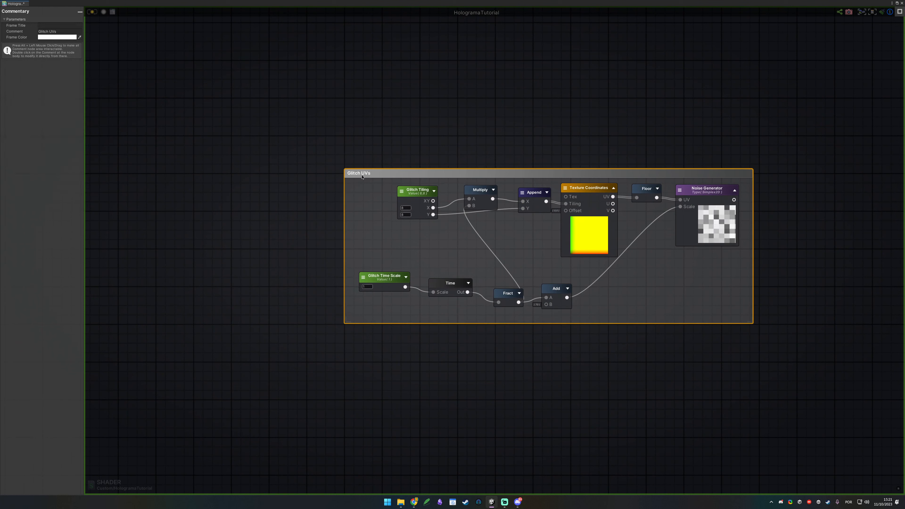
{"action": "type", "text": "Block"}
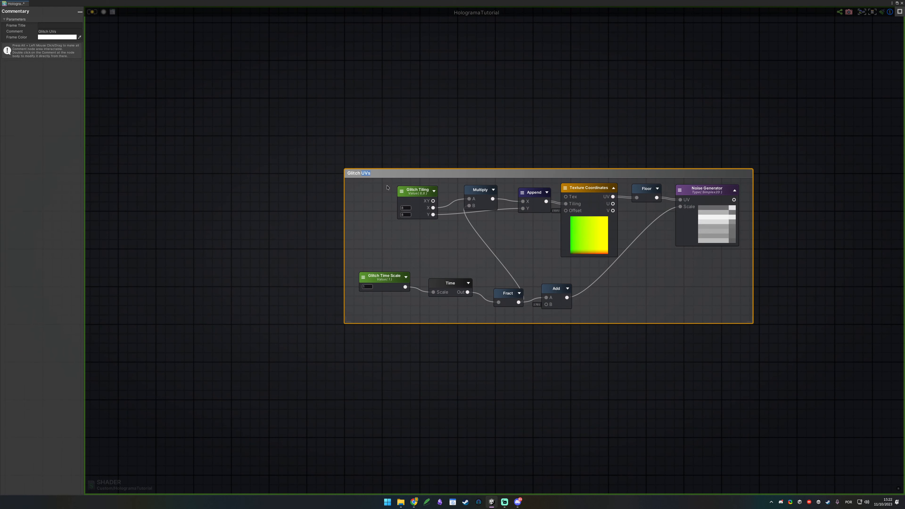
{"action": "type", "text": "y Noise"}
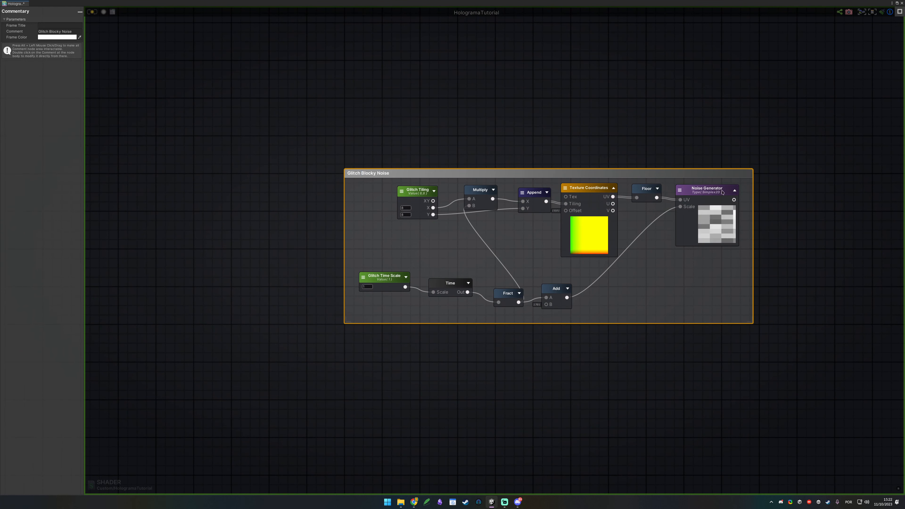
{"action": "left_click", "coordinate": [672, 153]}
{"action": "left_click_drag", "start_coordinate": [660, 173], "coordinate": [502, 51]}
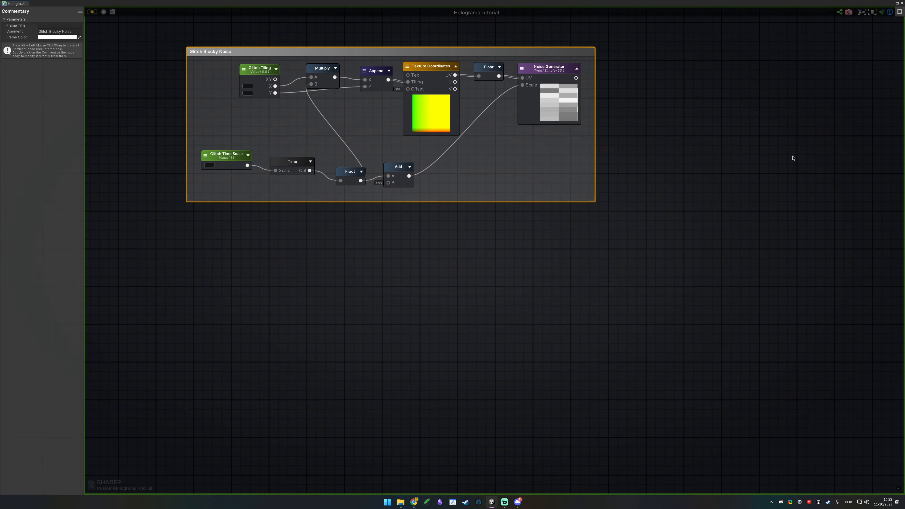
{"action": "left_click", "coordinate": [645, 105]}
{"action": "scroll", "coordinate": [524, 200], "scroll_direction": "down", "scroll_amount": 4}
{"action": "middle_click_drag", "start_coordinate": [595, 280], "coordinate": [390, 224]}
{"action": "scroll", "coordinate": [263, 131], "scroll_direction": "up", "scroll_amount": 4}
{"action": "middle_click_drag", "start_coordinate": [308, 184], "coordinate": [357, 200]}
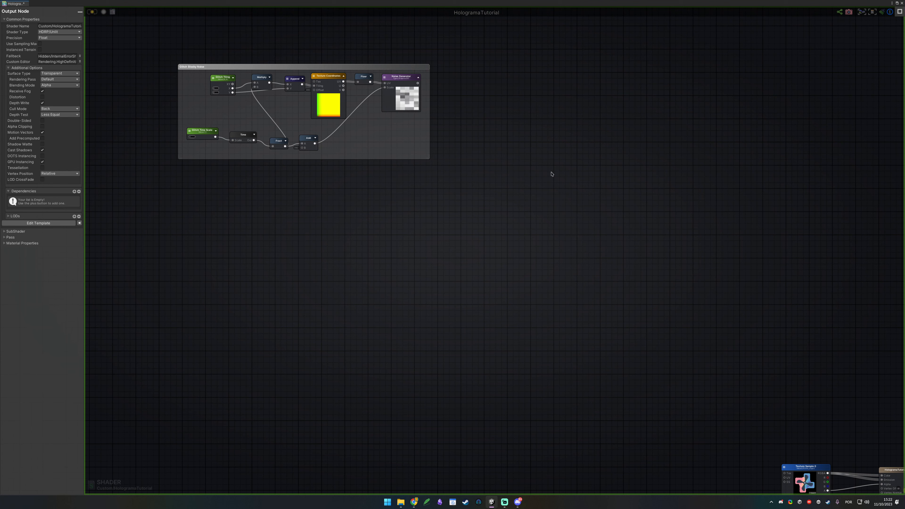
{"action": "middle_click_drag", "start_coordinate": [584, 355], "coordinate": [333, 198]}
{"action": "left_click_drag", "start_coordinate": [512, 287], "coordinate": [584, 392]}
{"action": "left_click_drag", "start_coordinate": [523, 266], "coordinate": [592, 382]}
{"action": "left_click_drag", "start_coordinate": [491, 257], "coordinate": [558, 337]}
{"action": "middle_click_drag", "start_coordinate": [260, 150], "coordinate": [897, 410]}
{"action": "left_click_drag", "start_coordinate": [362, 138], "coordinate": [695, 329]}
{"action": "left_click", "coordinate": [638, 372]}
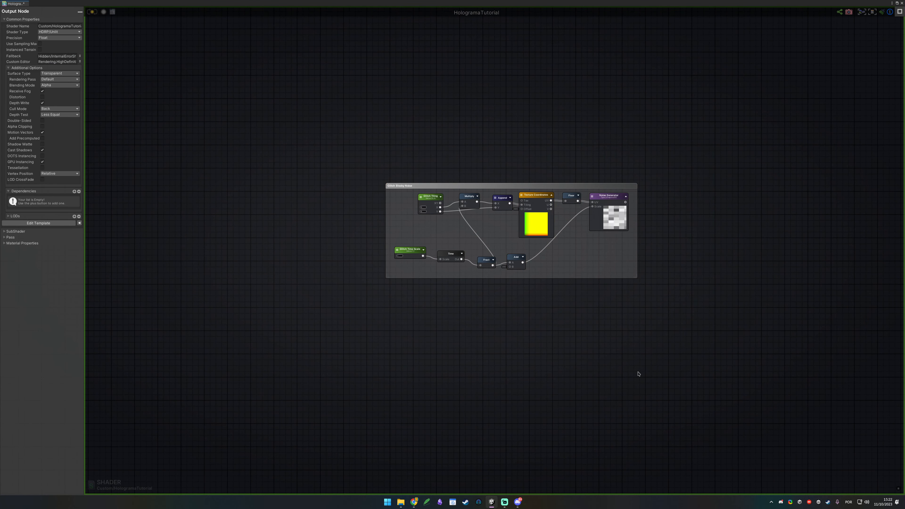
{"action": "middle_click_drag", "start_coordinate": [618, 364], "coordinate": [417, 284]}
{"action": "middle_click_drag", "start_coordinate": [325, 266], "coordinate": [395, 245]}
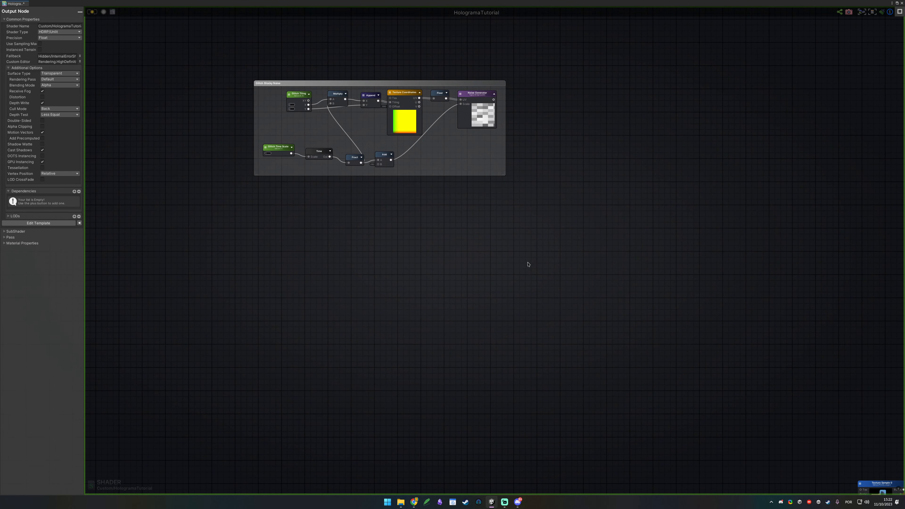
- Add a Texture Sample node below the Glitch Blocky Noise frame and name it Glitch Noise
{"action": "key", "text": "t"}
{"action": "left_click", "coordinate": [396, 250]}
{"action": "scroll", "coordinate": [438, 279], "scroll_direction": "up", "scroll_amount": 2}
{"action": "left_click", "coordinate": [66, 37]}
{"action": "type", "text": "Glitch Noise"}
{"action": "left_click", "coordinate": [474, 204]}
- Assign the Noise_TilingSoftWebbing texture to the Glitch Noise node and position it with free space before its inputs
{"action": "left_click", "coordinate": [423, 281]}
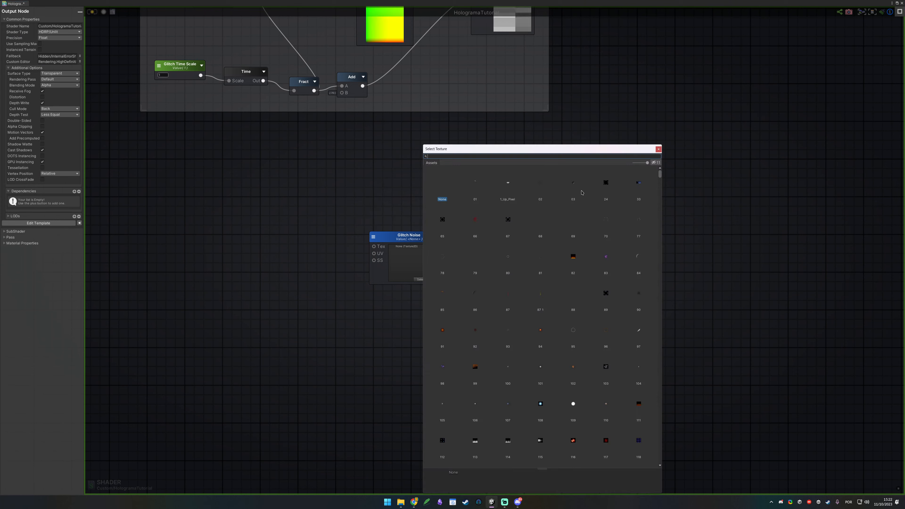
{"action": "scroll", "coordinate": [598, 340], "scroll_direction": "down", "scroll_amount": 10}
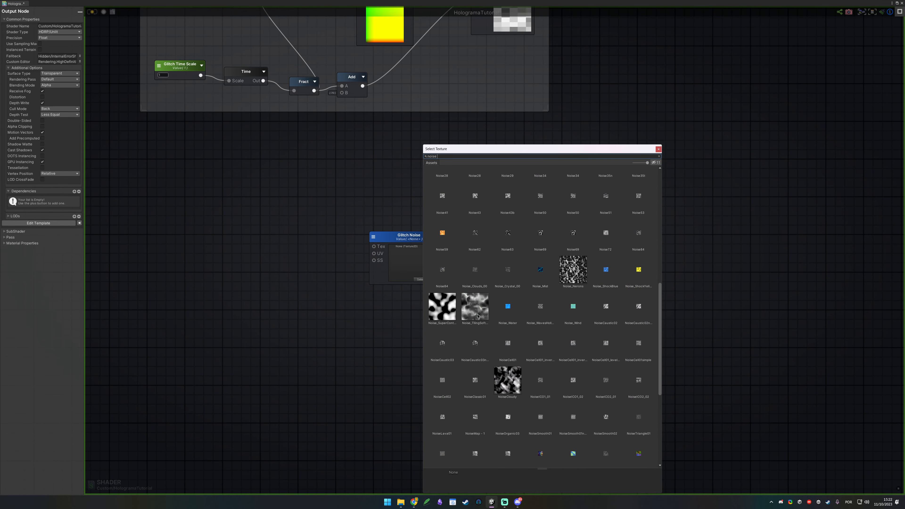
{"action": "double_click", "coordinate": [479, 314]}
{"action": "left_click_drag", "start_coordinate": [410, 238], "coordinate": [374, 234]}
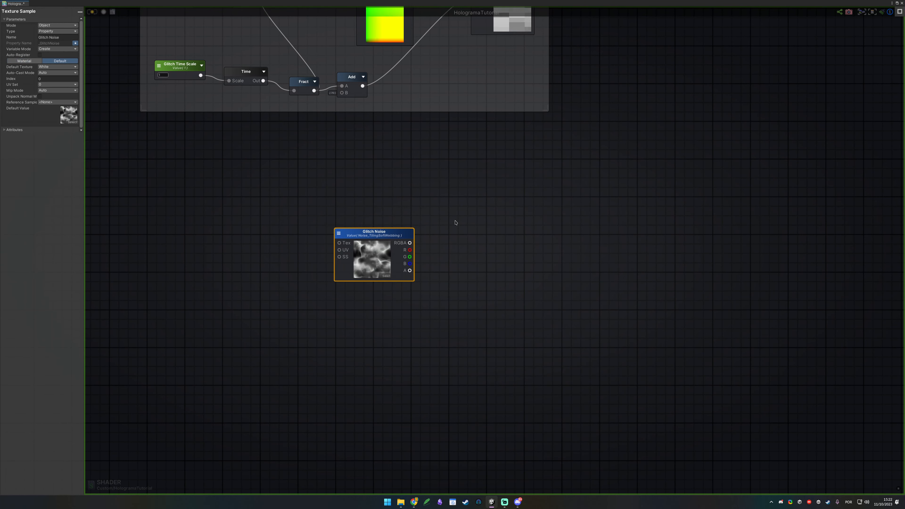
{"action": "middle_click_drag", "start_coordinate": [480, 287], "coordinate": [581, 269]}
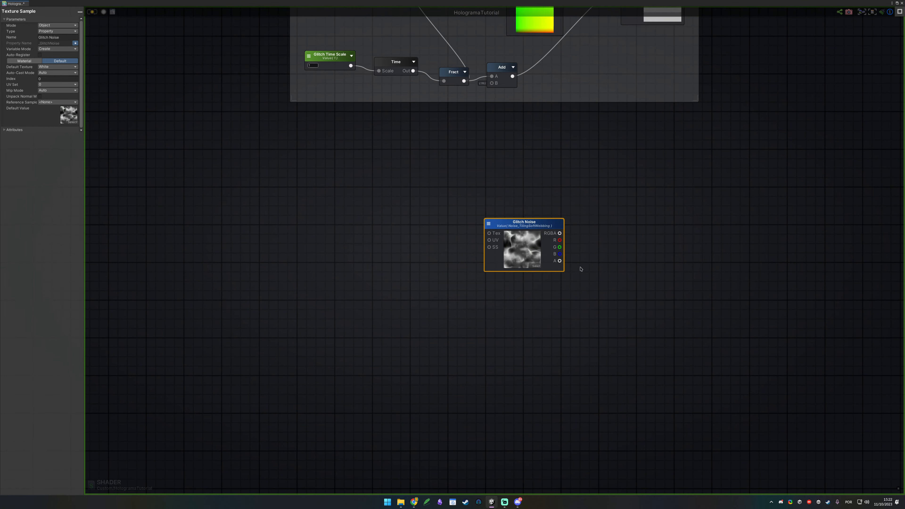
{"action": "left_click_drag", "start_coordinate": [546, 234], "coordinate": [483, 269]}
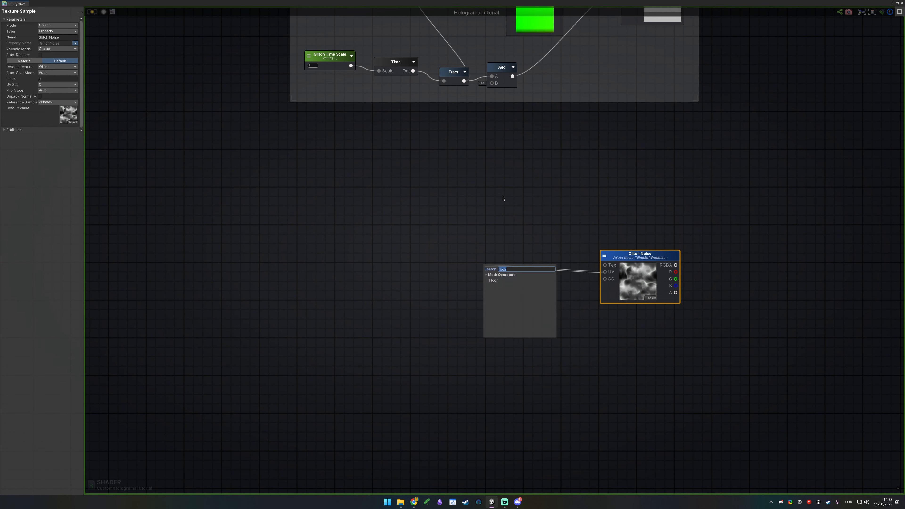
{"action": "left_click", "coordinate": [326, 263]}
- Duplicate the connected Glitch Time Scale, Time and Fract nodes and place the copies below the frame, before Glitch Noise
{"action": "middle_click_drag", "start_coordinate": [385, 175], "coordinate": [484, 284]}
{"action": "left_click_drag", "start_coordinate": [419, 149], "coordinate": [454, 197]}
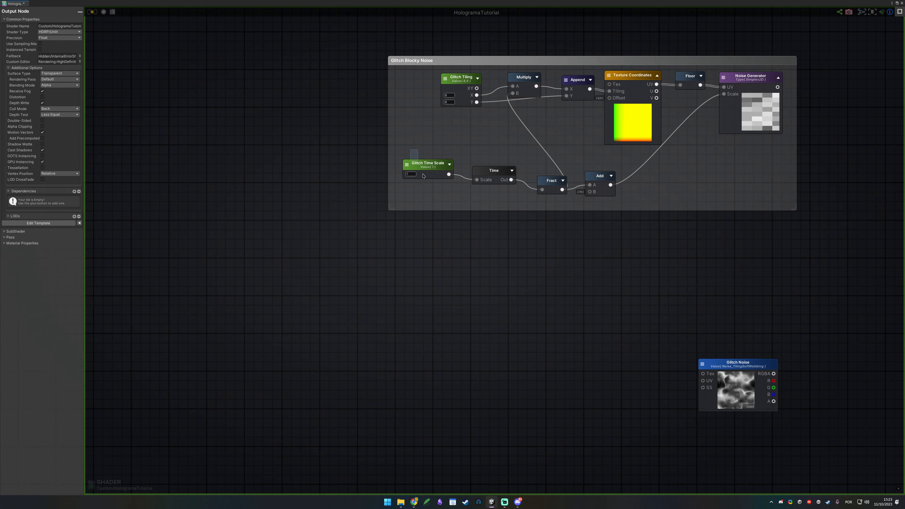
{"action": "left_click_drag", "start_coordinate": [406, 154], "coordinate": [442, 213]}
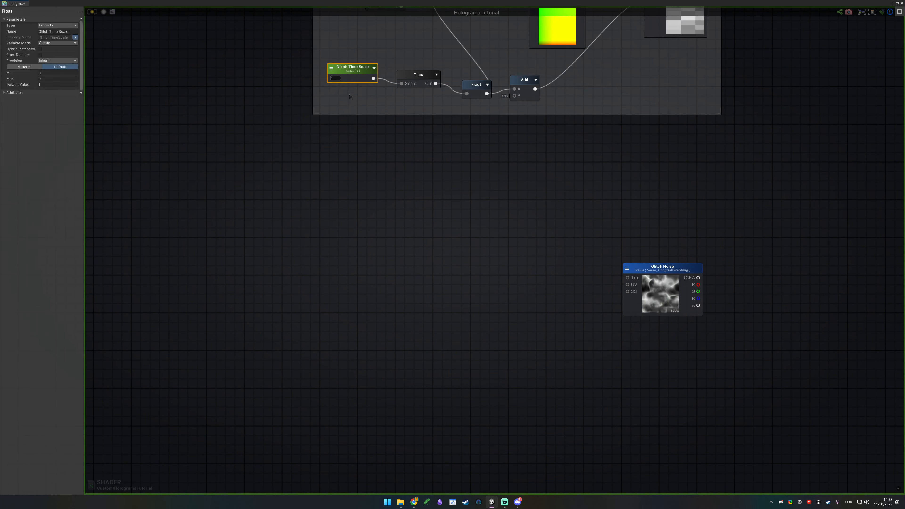
{"action": "left_click_drag", "start_coordinate": [350, 97], "coordinate": [487, 64]}
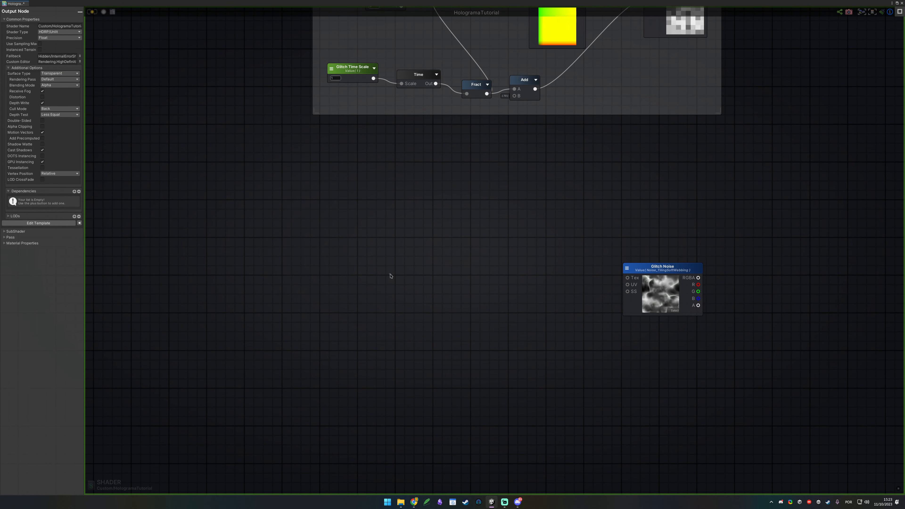
{"action": "key", "text": "ctrl+d"}
{"action": "left_click_drag", "start_coordinate": [285, 224], "coordinate": [557, 337]}
{"action": "left_click_drag", "start_coordinate": [365, 194], "coordinate": [392, 296]}
{"action": "left_click_drag", "start_coordinate": [375, 215], "coordinate": [415, 309]}
{"action": "left_click_drag", "start_coordinate": [396, 224], "coordinate": [388, 303]}
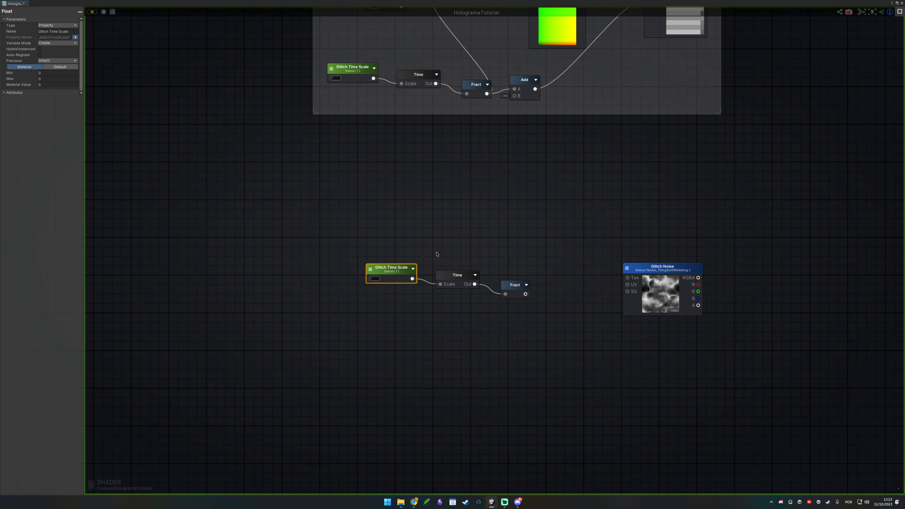
- Set the Variable Mode of the duplicated Glitch Time Scale node to Fetch
{"action": "left_click_drag", "start_coordinate": [336, 219], "coordinate": [402, 307]}
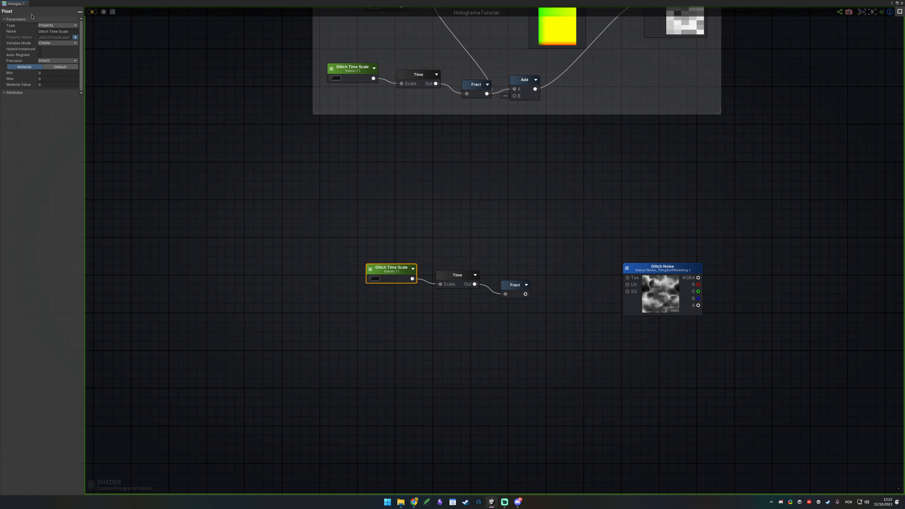
{"action": "left_click", "coordinate": [57, 26]}
{"action": "left_click", "coordinate": [60, 38]}
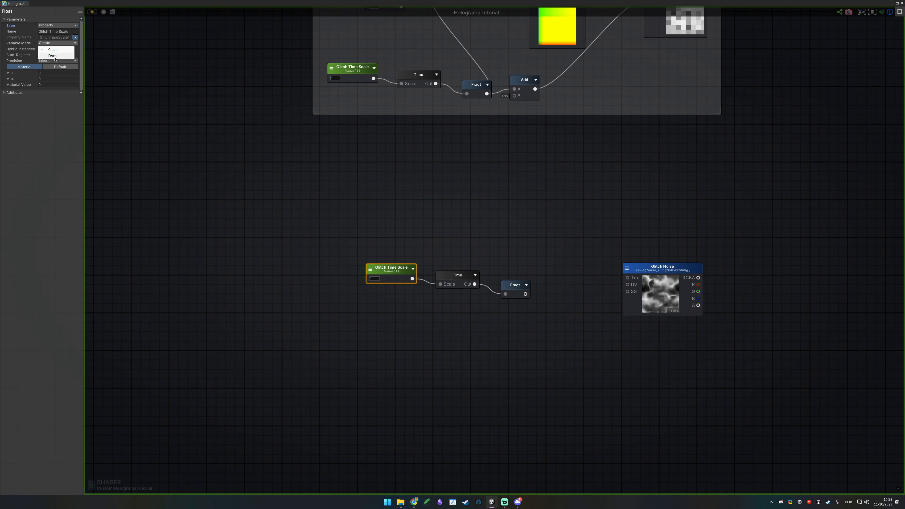
{"action": "left_click", "coordinate": [53, 56]}
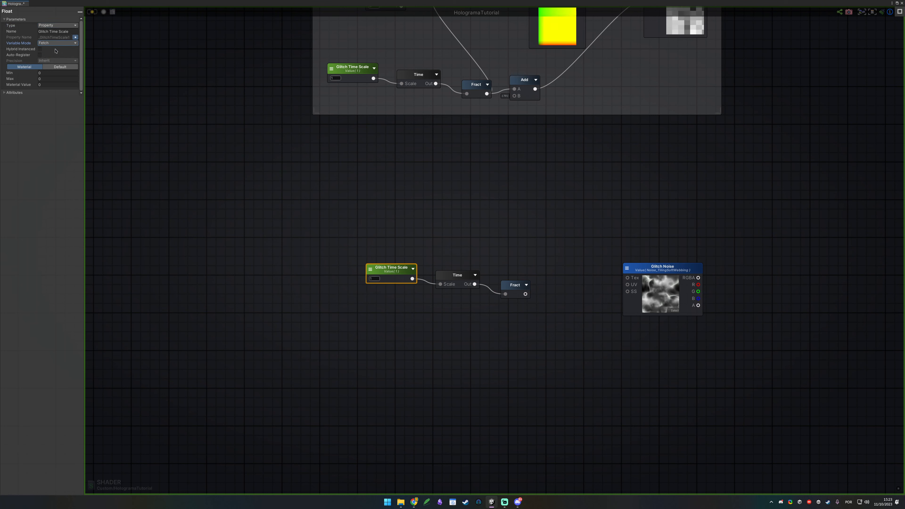
- Match the duplicated Glitch Time Scale's property name to the original's _GlitchTimeScale
{"action": "left_click", "coordinate": [373, 67]}
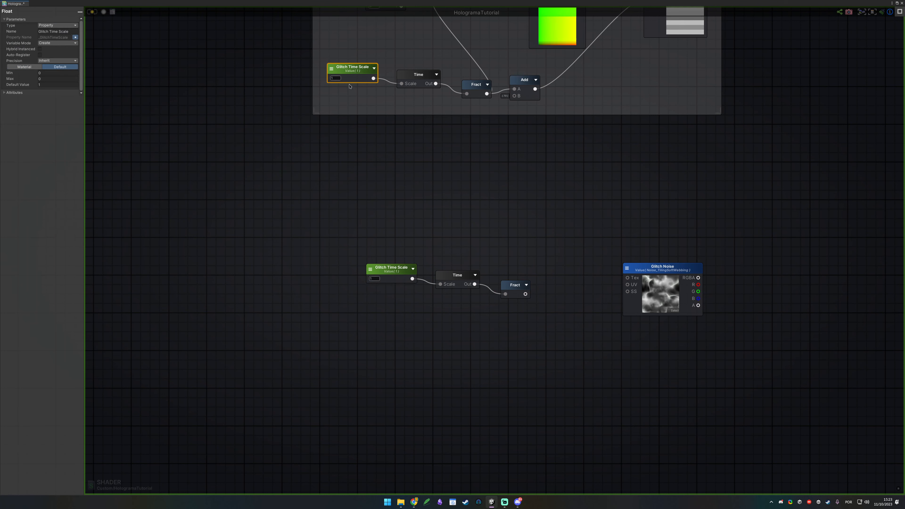
{"action": "left_click", "coordinate": [392, 268]}
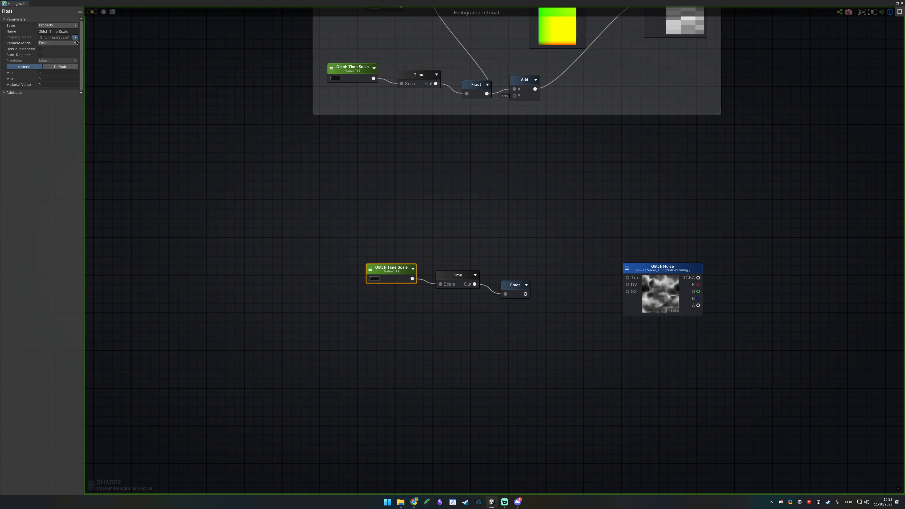
{"action": "left_click", "coordinate": [75, 37]}
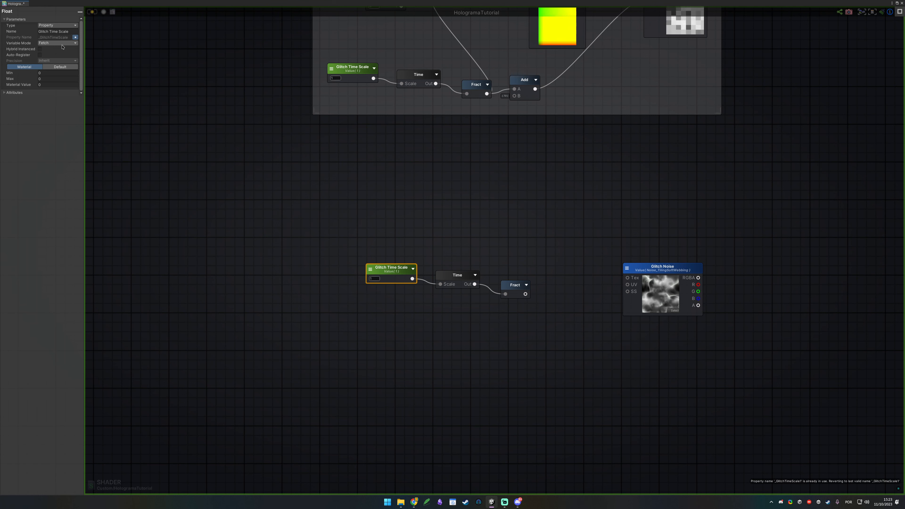
{"action": "left_click", "coordinate": [352, 65]}
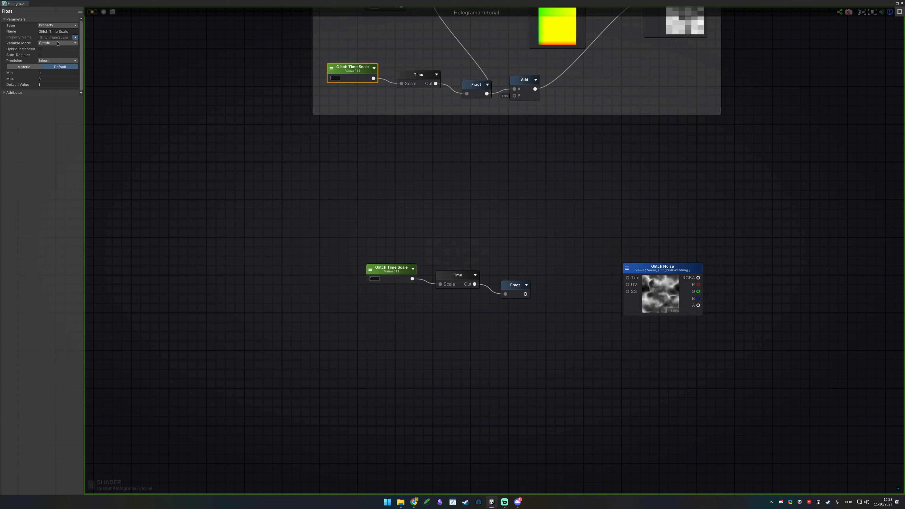
- Move the duplicated time nodes farther before Glitch Noise and raise the Glitch Noise node slightly above their level
{"action": "left_click_drag", "start_coordinate": [351, 39], "coordinate": [370, 102]}
{"action": "left_click_drag", "start_coordinate": [360, 224], "coordinate": [418, 344]}
{"action": "middle_click_drag", "start_coordinate": [469, 254], "coordinate": [407, 179]}
{"action": "left_click_drag", "start_coordinate": [406, 179], "coordinate": [352, 179], "text": "shift"}
{"action": "left_click", "coordinate": [338, 233]}
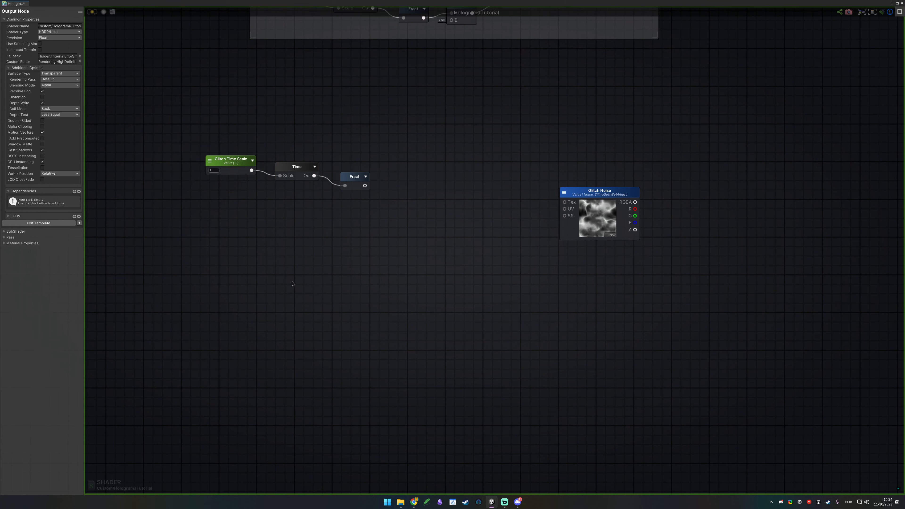
{"action": "middle_click_drag", "start_coordinate": [272, 306], "coordinate": [390, 320]}
{"action": "middle_click_drag", "start_coordinate": [649, 230], "coordinate": [381, 239]}
{"action": "left_click_drag", "start_coordinate": [428, 197], "coordinate": [535, 278]}
{"action": "left_click_drag", "start_coordinate": [433, 230], "coordinate": [433, 172]}
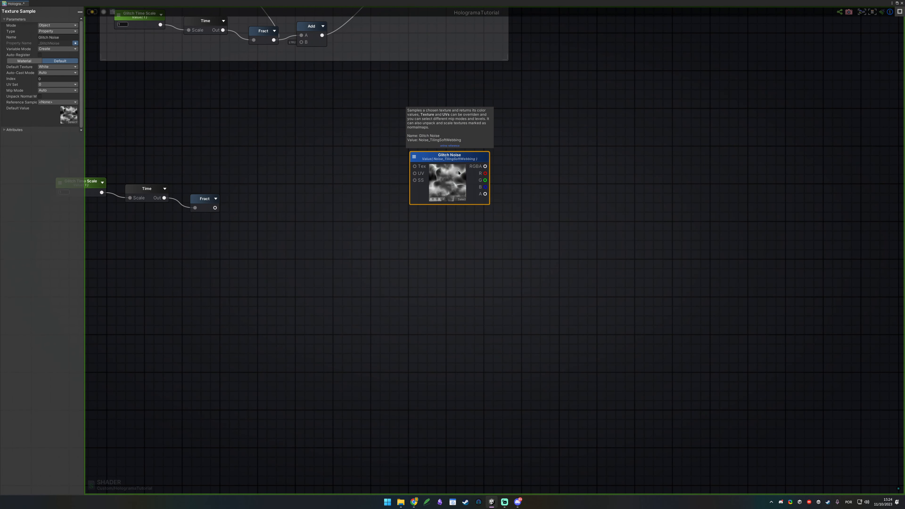
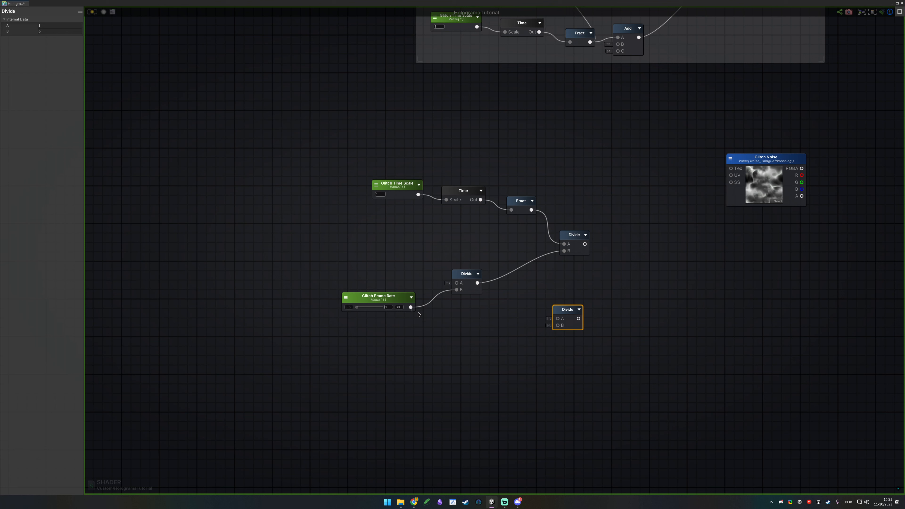
- Connect Glitch Frame Rate to the B input of the spare Divide node and rearrange the frame rate nodes around it
{"action": "left_click_drag", "start_coordinate": [559, 333], "coordinate": [606, 291]}
{"action": "left_click_drag", "start_coordinate": [341, 236], "coordinate": [495, 323]}
{"action": "left_click_drag", "start_coordinate": [464, 277], "coordinate": [521, 276]}
{"action": "left_click", "coordinate": [481, 272]}
{"action": "left_click", "coordinate": [435, 294]}
{"action": "mouse_move", "coordinate": [501, 246]}
{"action": "left_mouse_down"}
{"action": "mouse_move", "coordinate": [542, 309]}
{"action": "mouse_move", "coordinate": [494, 273]}
{"action": "mouse_move", "coordinate": [503, 261]}
{"action": "left_mouse_up"}
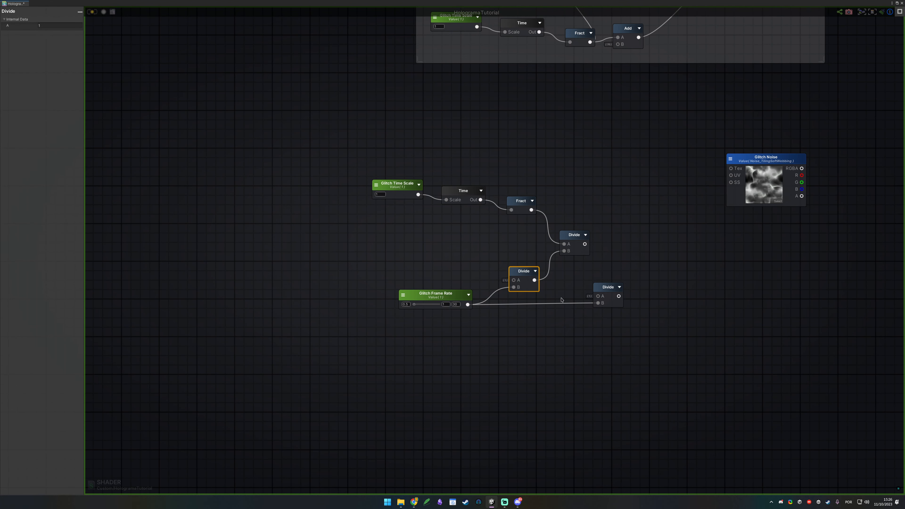
{"action": "left_click_drag", "start_coordinate": [495, 253], "coordinate": [556, 325]}
- Add a Floor node fed by the output of the Divide node that follows Fract
{"action": "left_click_drag", "start_coordinate": [620, 240], "coordinate": [620, 240]}
{"action": "type", "text": "floor"}
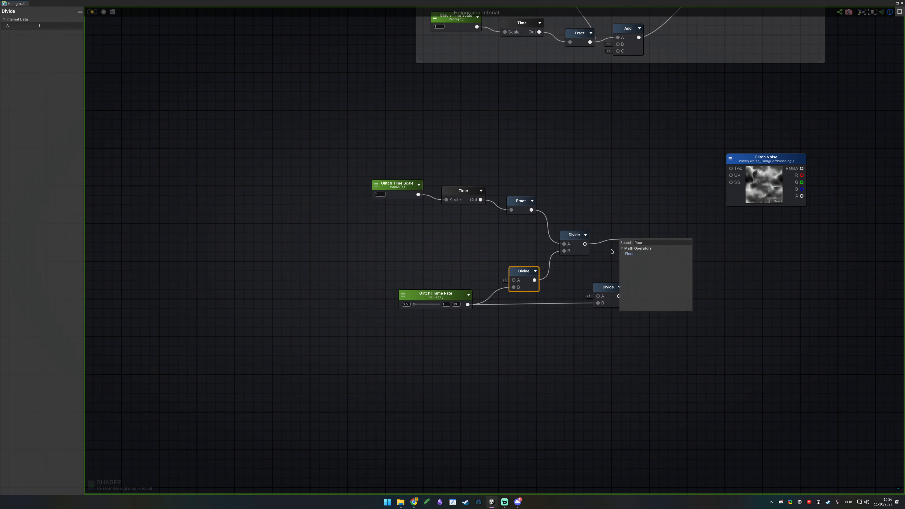
{"action": "key", "text": "Return"}
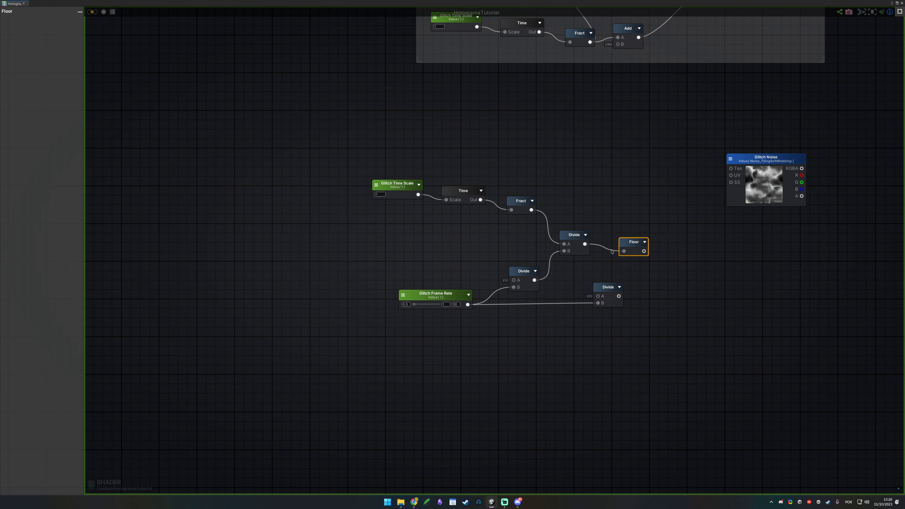
- Add a Multiply node combining the Floor and spare Divide outputs, and connect its result to Glitch Noise's UV input
{"action": "left_click", "coordinate": [678, 262]}
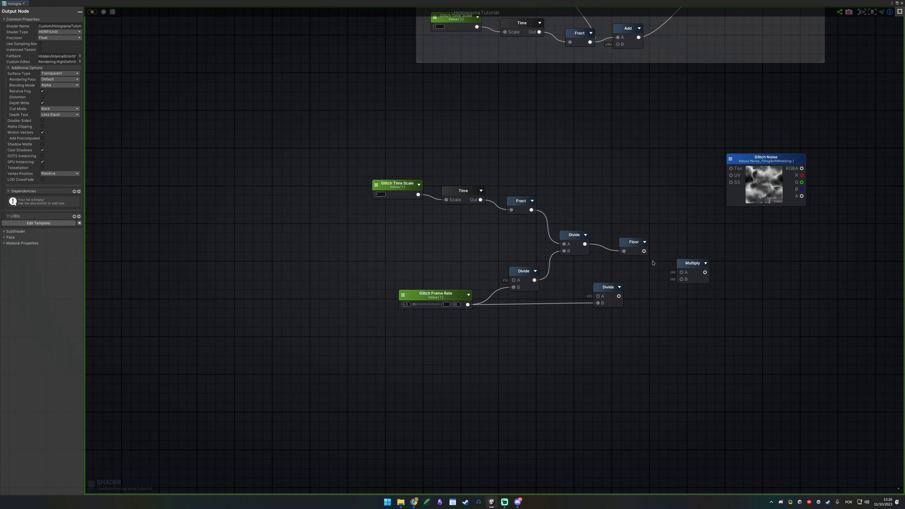
{"action": "left_click_drag", "start_coordinate": [689, 279], "coordinate": [690, 279]}
{"action": "middle_click_drag", "start_coordinate": [739, 242], "coordinate": [626, 278]}
{"action": "left_click_drag", "start_coordinate": [593, 309], "coordinate": [650, 259]}
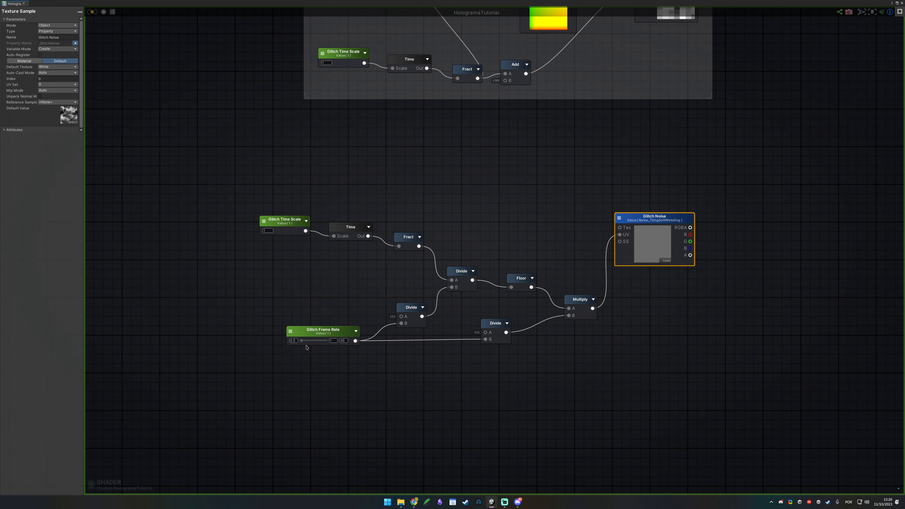
- Set the Glitch Frame Rate value to 8
{"action": "left_click_drag", "start_coordinate": [301, 341], "coordinate": [315, 340]}
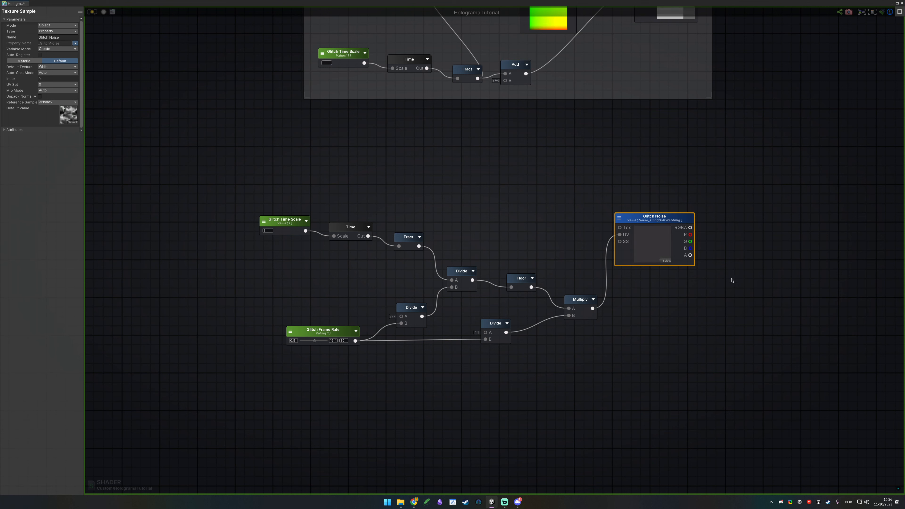
{"action": "left_click", "coordinate": [333, 341]}
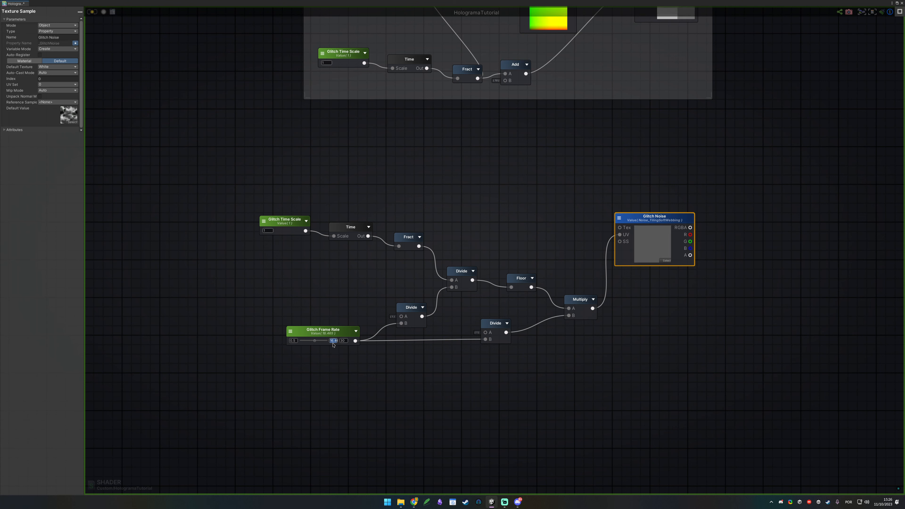
{"action": "type", "text": "8"}
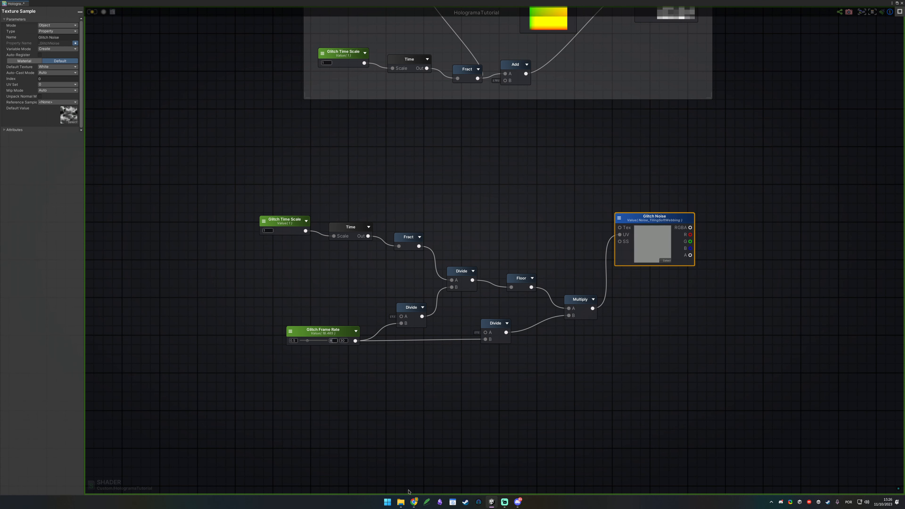
{"action": "left_click", "coordinate": [752, 236]}
{"action": "middle_click_drag", "start_coordinate": [761, 288], "coordinate": [583, 242]}
{"action": "left_click_drag", "start_coordinate": [420, 164], "coordinate": [540, 218]}
{"action": "left_click_drag", "start_coordinate": [571, 140], "coordinate": [426, 205]}
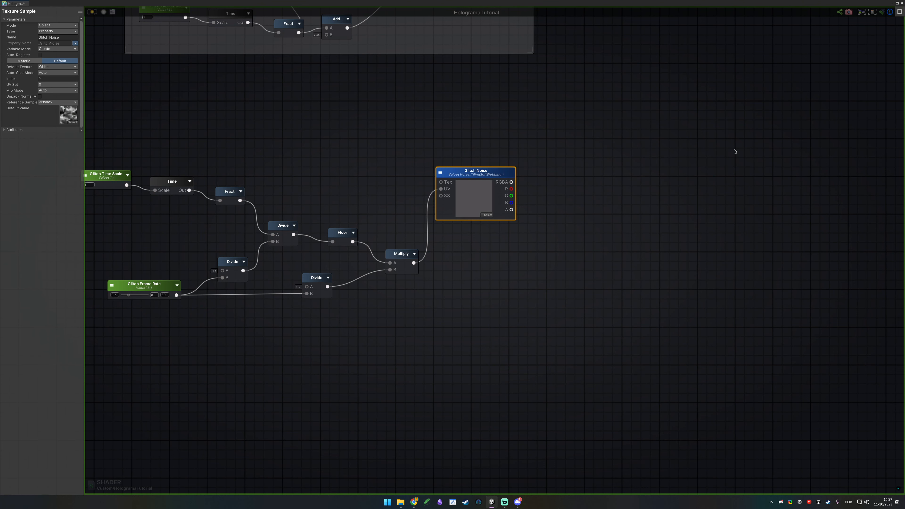
- Add a Multiply node fed by Glitch Noise's G output and set its B value to 70
{"action": "middle_click_drag", "start_coordinate": [647, 35], "coordinate": [576, 66]}
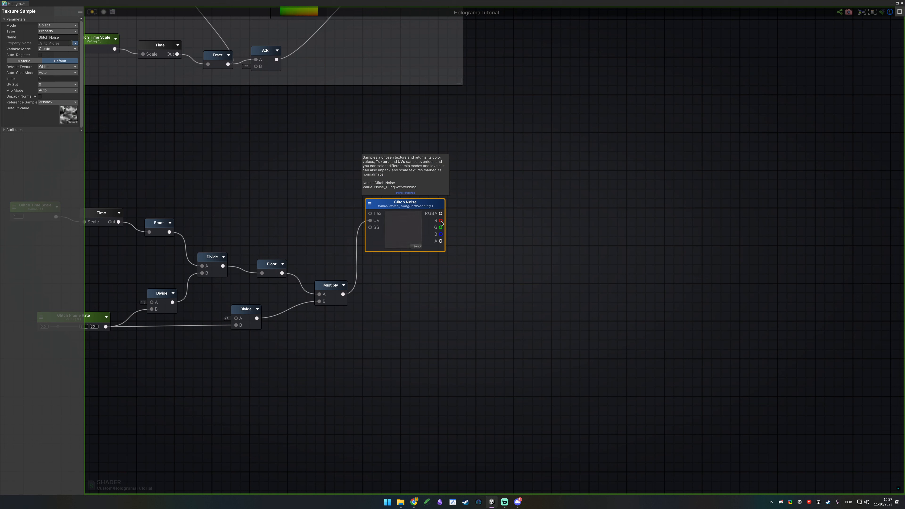
{"action": "left_click_drag", "start_coordinate": [442, 220], "coordinate": [457, 224]}
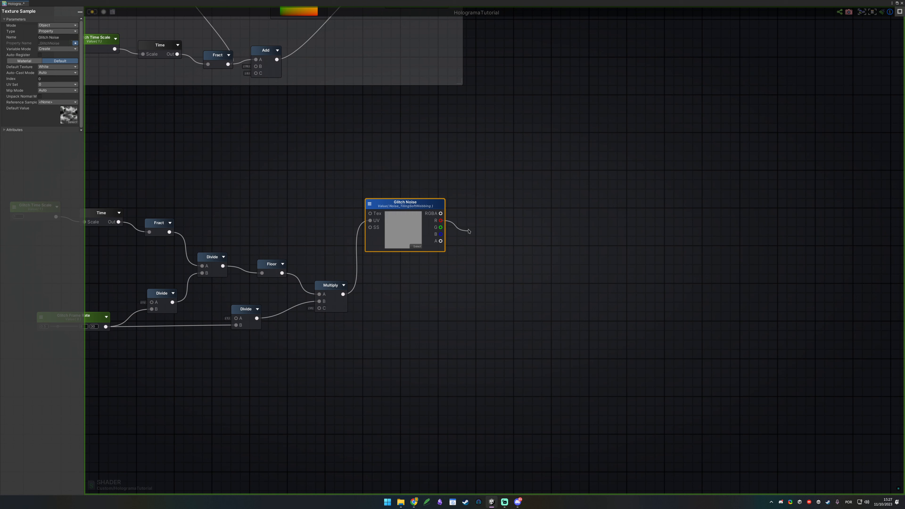
{"action": "left_click", "coordinate": [433, 257]}
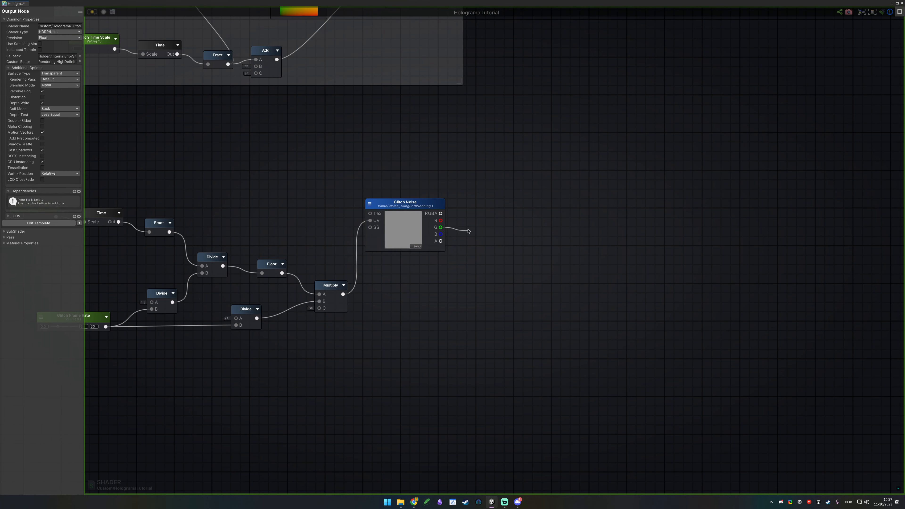
{"action": "left_click_drag", "start_coordinate": [441, 227], "coordinate": [473, 232]}
{"action": "type", "text": "mult"}
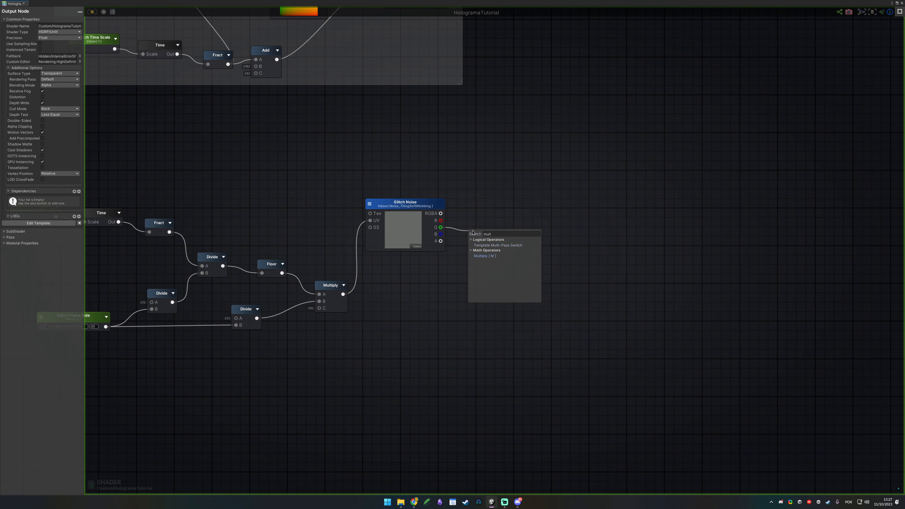
{"action": "key", "text": "Return"}
{"action": "middle_click_drag", "start_coordinate": [291, 108], "coordinate": [243, 126]}
{"action": "left_click", "coordinate": [65, 25]}
{"action": "type", "text": "70"}
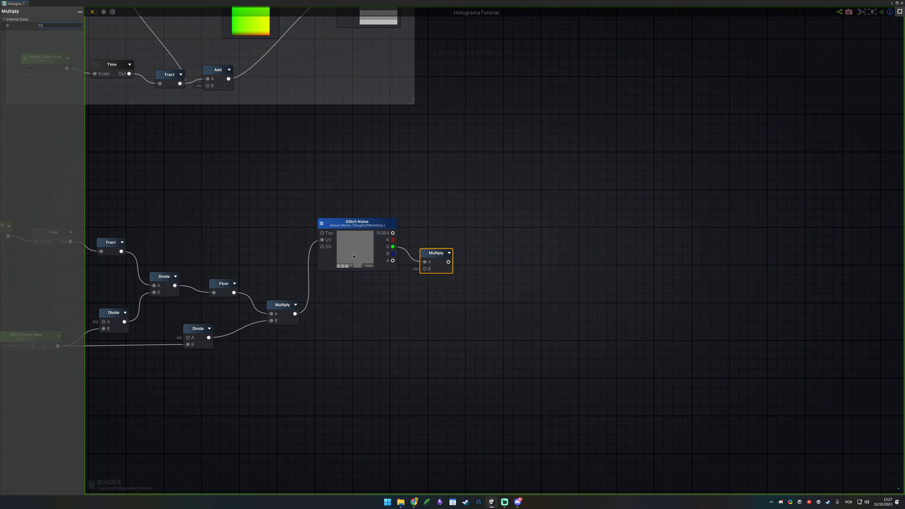
- Expand the new Multiply node's preview and place the node close beside Glitch Noise
{"action": "left_click", "coordinate": [450, 253]}
{"action": "left_click_drag", "start_coordinate": [448, 255], "coordinate": [436, 240]}
{"action": "mouse_move", "coordinate": [435, 283]}
{"action": "left_mouse_down"}
{"action": "mouse_move", "coordinate": [458, 264]}
{"action": "mouse_move", "coordinate": [438, 282]}
{"action": "left_mouse_up"}
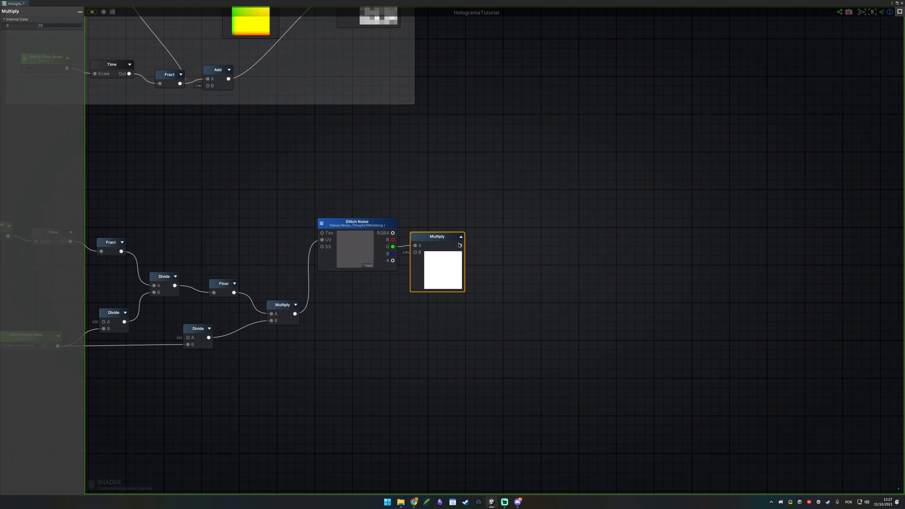
- Add a Fract node fed by that Multiply node, expand its preview and place it next to the Multiply node
{"action": "left_click_drag", "start_coordinate": [461, 246], "coordinate": [489, 248]}
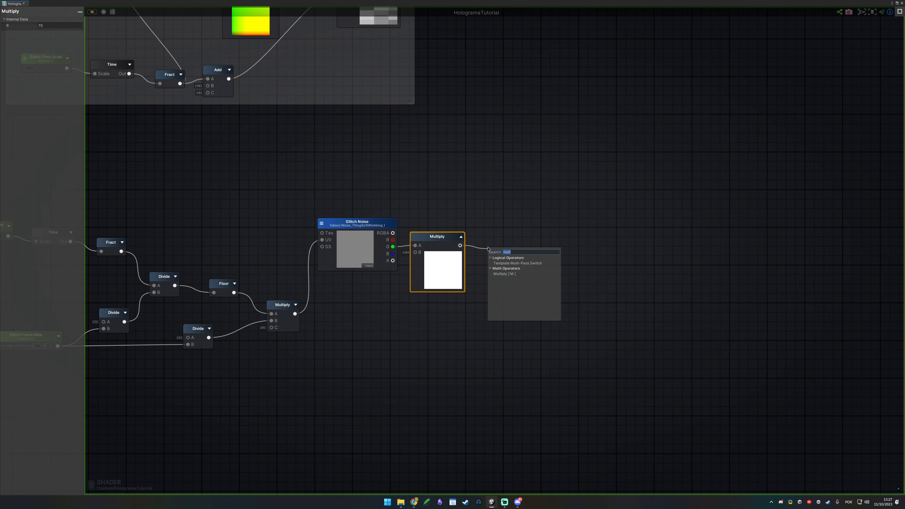
{"action": "type", "text": "frac"}
{"action": "key", "text": "Return"}
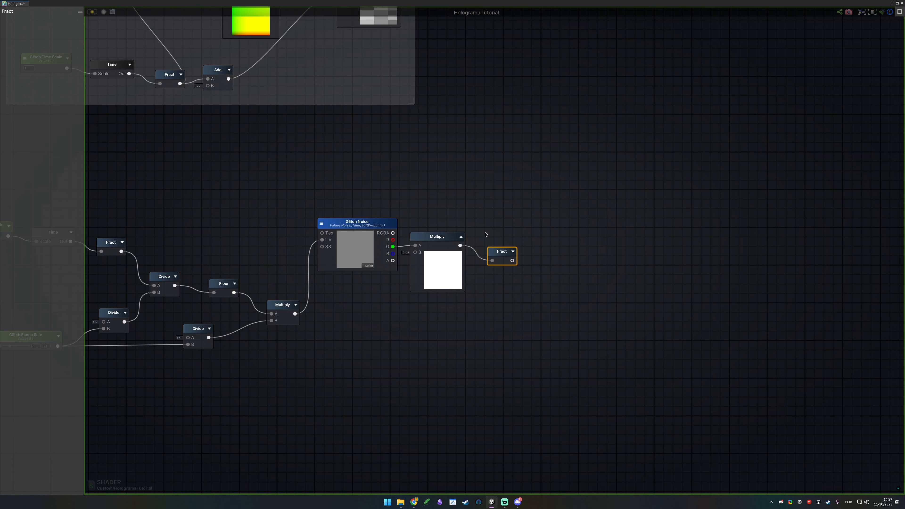
{"action": "left_click", "coordinate": [512, 251]}
{"action": "left_click_drag", "start_coordinate": [511, 252], "coordinate": [496, 240]}
{"action": "left_click", "coordinate": [558, 255]}
{"action": "left_click", "coordinate": [504, 246]}
{"action": "left_click", "coordinate": [546, 337]}
{"action": "left_click", "coordinate": [511, 252]}
{"action": "left_click", "coordinate": [484, 219]}
{"action": "left_click", "coordinate": [499, 240]}
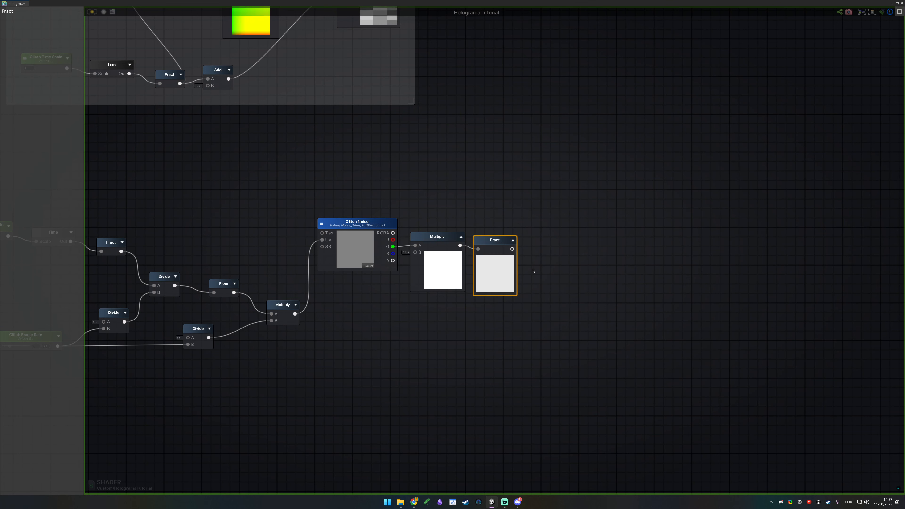
- Add a Register Local Var node fed by the Fract output at the end of the noise chain
{"action": "left_click_drag", "start_coordinate": [512, 249], "coordinate": [536, 250]}
{"action": "type", "text": "register"}
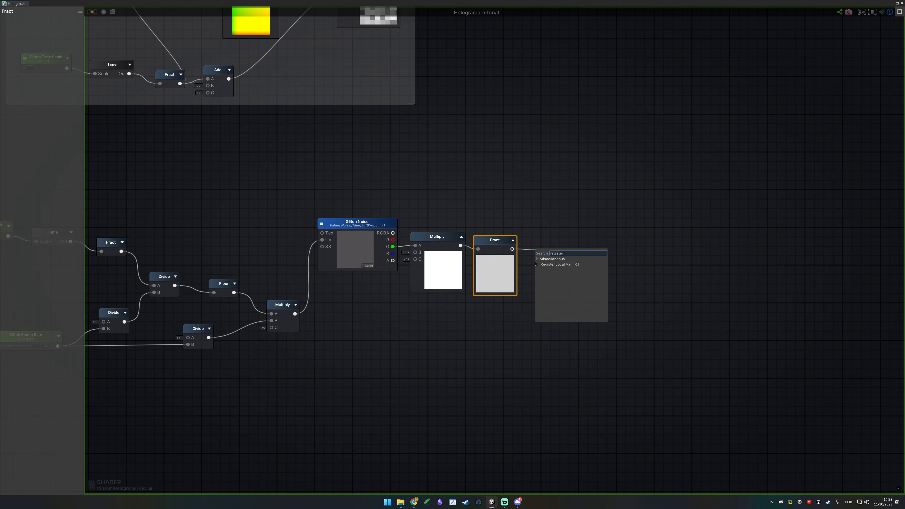
{"action": "key", "text": "Return"}
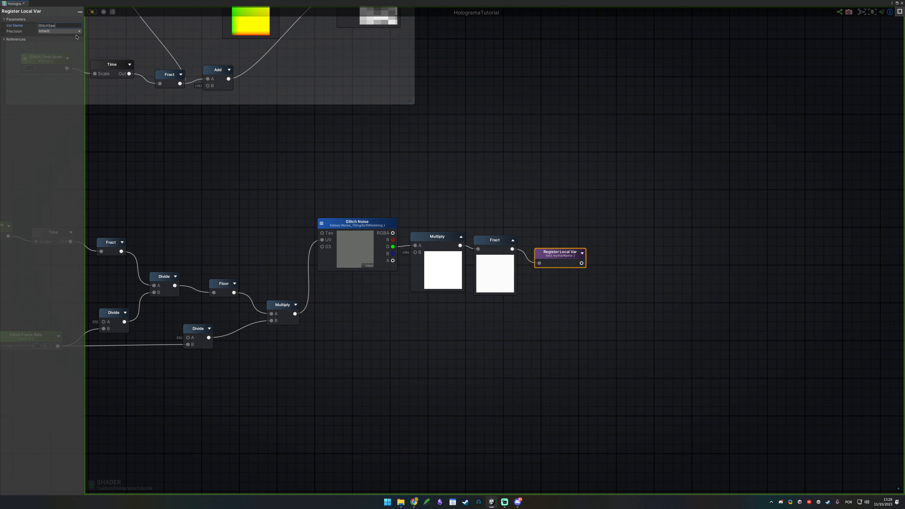
- Wrap all the glitch noise nodes in a comment frame titled Glitch Noise
{"action": "left_click_drag", "start_coordinate": [606, 200], "coordinate": [269, 394]}
{"action": "middle_click_drag", "start_coordinate": [269, 394], "coordinate": [477, 334]}
{"action": "scroll", "coordinate": [477, 335], "scroll_direction": "down", "scroll_amount": 1}
{"action": "left_click_drag", "start_coordinate": [221, 176], "coordinate": [739, 336]}
{"action": "type", "text": "cGlitch Noise"}
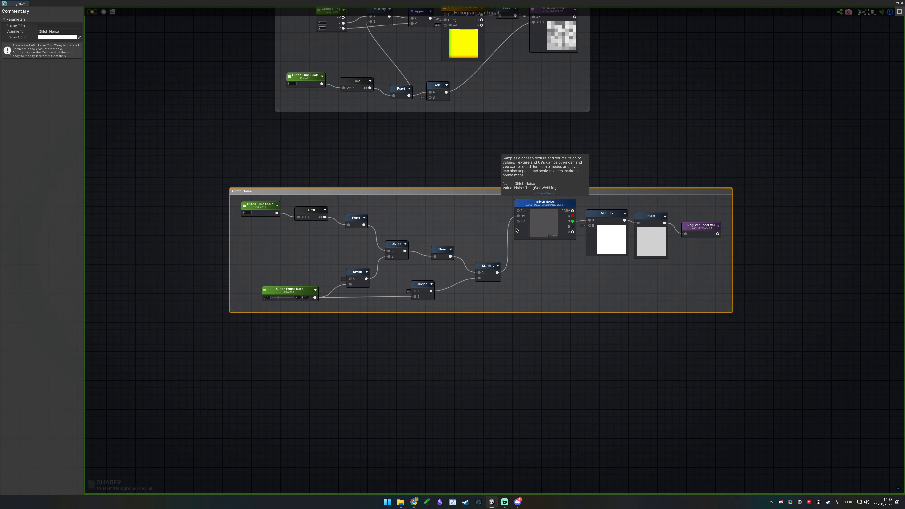
{"action": "left_click", "coordinate": [578, 147]}
- Rename the registered local variable in the Glitch Noise group as Glitch Noise
{"action": "left_click", "coordinate": [701, 226]}
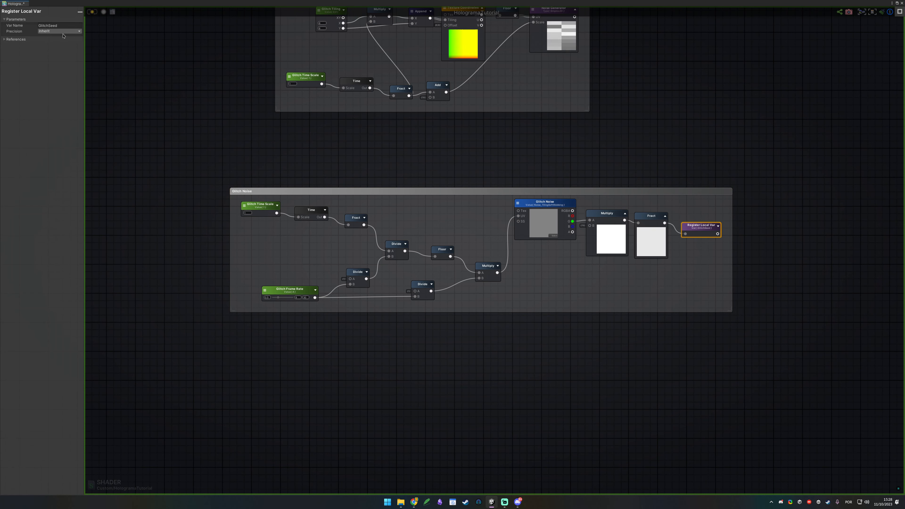
{"action": "left_click", "coordinate": [70, 26]}
{"action": "type", "text": "Glitch Noise"}
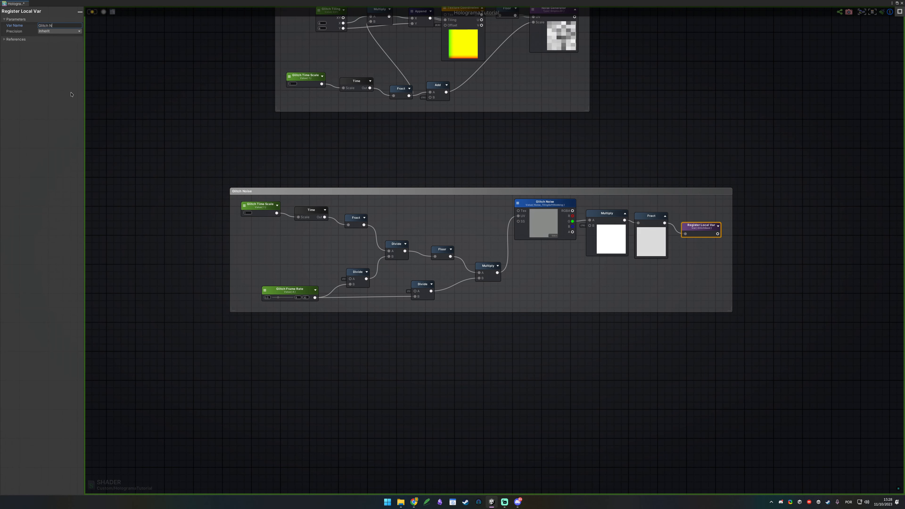
{"action": "left_click", "coordinate": [717, 144]}
- Move the whole Glitch Noise group so that it sits beneath the Glitch Blocky Noise group
{"action": "middle_click_drag", "start_coordinate": [484, 141], "coordinate": [461, 261]}
{"action": "left_click_drag", "start_coordinate": [790, 257], "coordinate": [190, 478]}
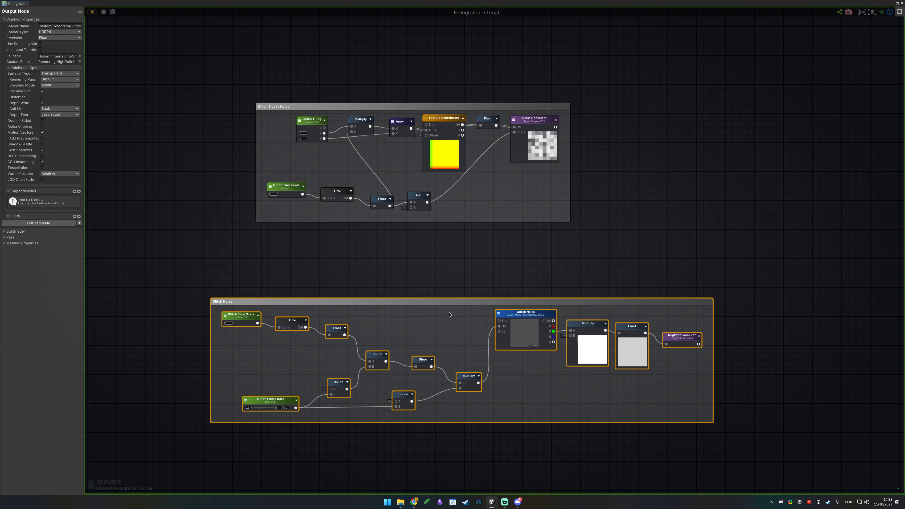
{"action": "left_click_drag", "start_coordinate": [446, 304], "coordinate": [282, 323]}
{"action": "left_click", "coordinate": [681, 113]}
{"action": "left_click_drag", "start_coordinate": [612, 34], "coordinate": [388, 215]}
{"action": "middle_click_drag", "start_coordinate": [388, 213], "coordinate": [351, 237]}
{"action": "left_click_drag", "start_coordinate": [602, 69], "coordinate": [236, 269]}
{"action": "left_click", "coordinate": [519, 209]}
{"action": "left_click_drag", "start_coordinate": [503, 208], "coordinate": [499, 162]}
{"action": "middle_click_drag", "start_coordinate": [549, 211], "coordinate": [185, 159]}
{"action": "left_click", "coordinate": [443, 246]}
- Add a Step node fed by the Noise Generator output, well outside the group, and expand its preview
{"action": "middle_click_drag", "start_coordinate": [164, 48], "coordinate": [778, 258]}
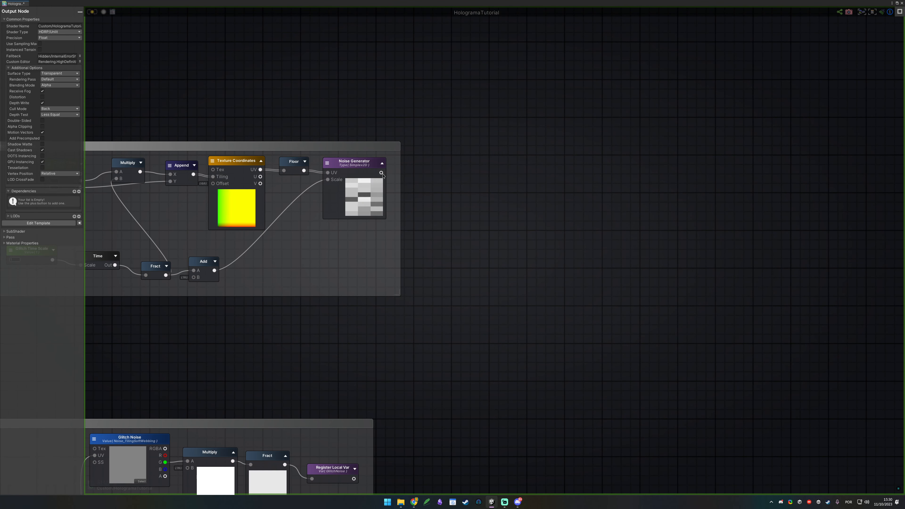
{"action": "left_click_drag", "start_coordinate": [607, 178], "coordinate": [658, 168]}
{"action": "type", "text": "step"}
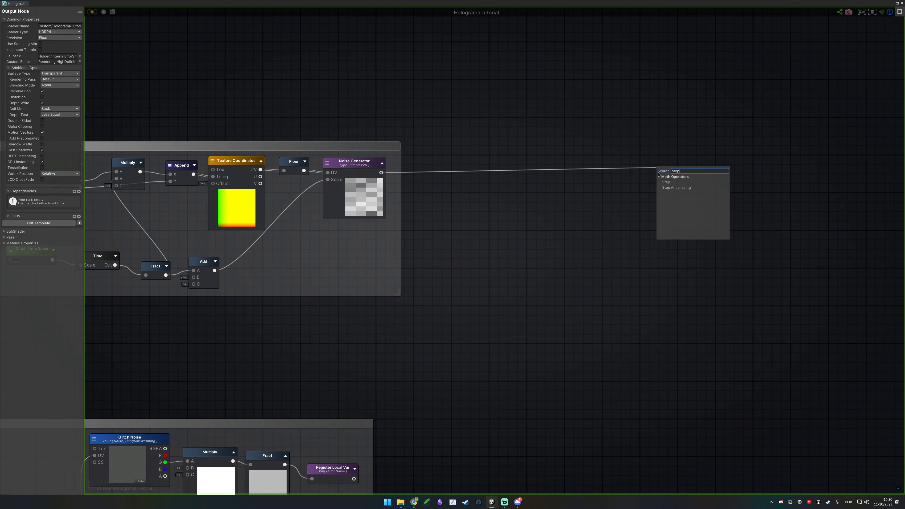
{"action": "key", "text": "Return"}
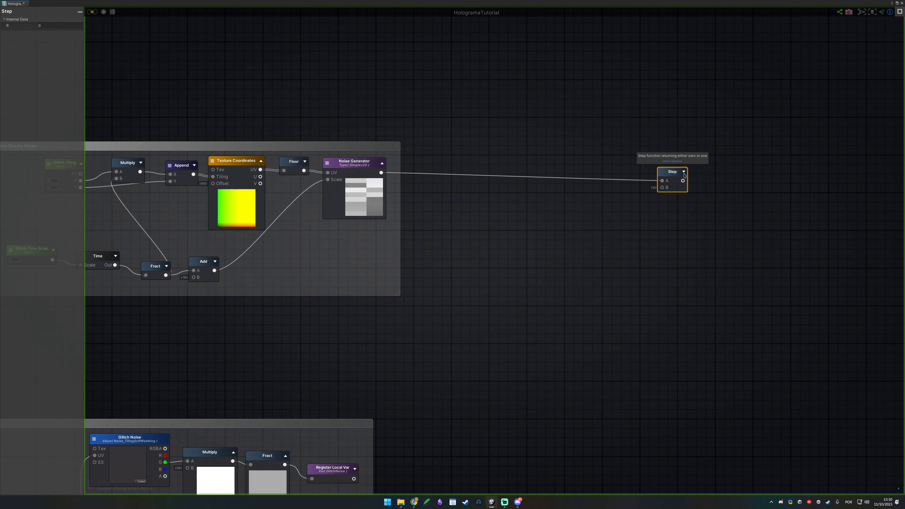
{"action": "left_click", "coordinate": [682, 170]}
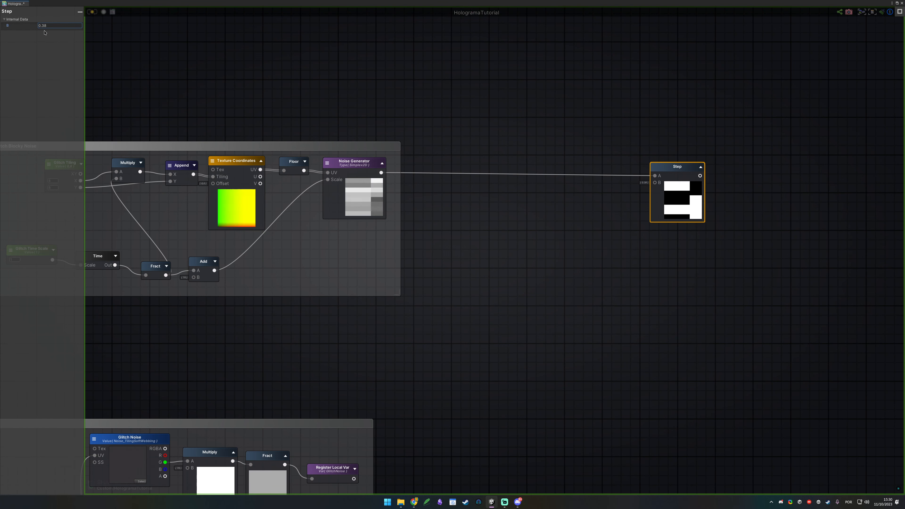
- Tune the Step node's B value to 0.31 and move the node farther from the Noise Generator
{"action": "left_click_drag", "start_coordinate": [48, 35], "coordinate": [49, 36]}
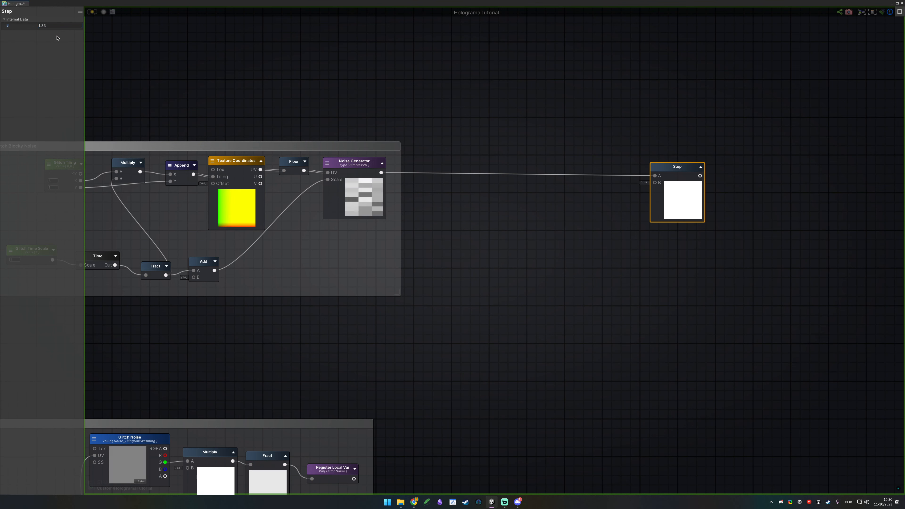
{"action": "left_click_drag", "start_coordinate": [58, 42], "coordinate": [55, 49]}
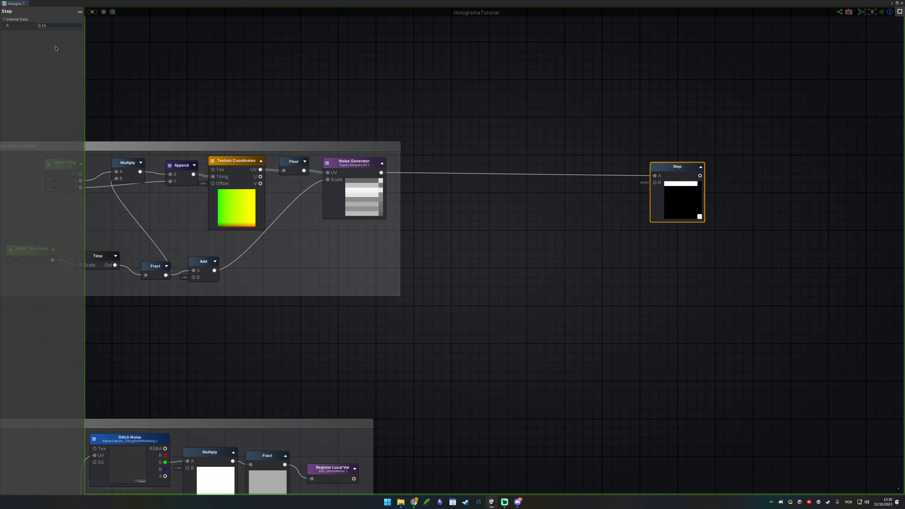
{"action": "left_click_drag", "start_coordinate": [55, 50], "coordinate": [59, 53]}
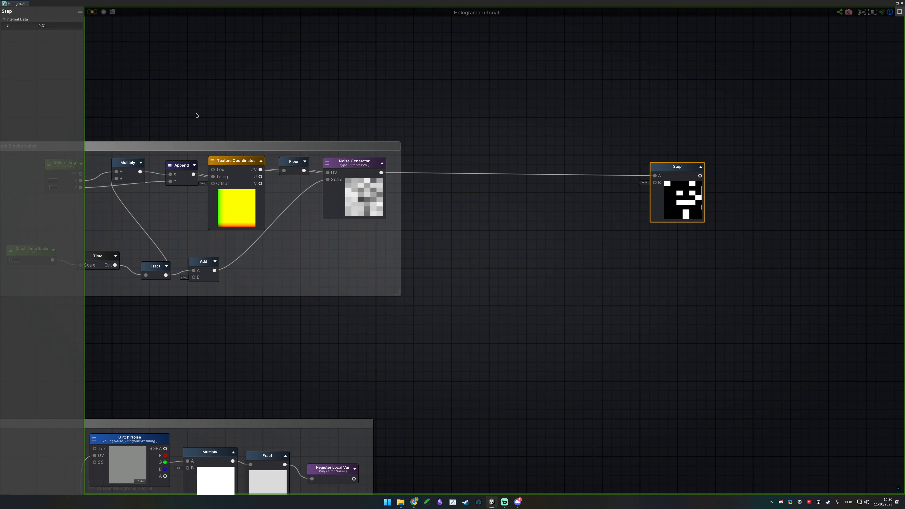
{"action": "middle_click_drag", "start_coordinate": [856, 140], "coordinate": [810, 138]}
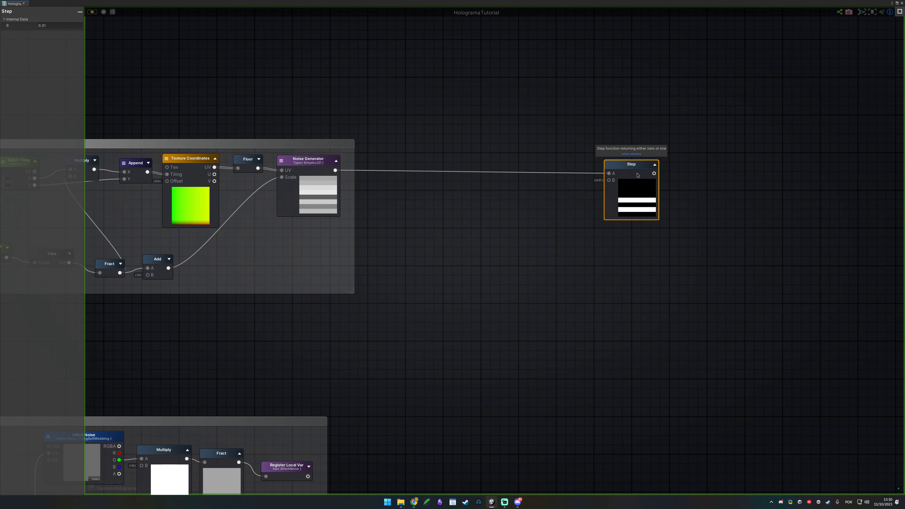
{"action": "left_click_drag", "start_coordinate": [641, 178], "coordinate": [716, 174]}
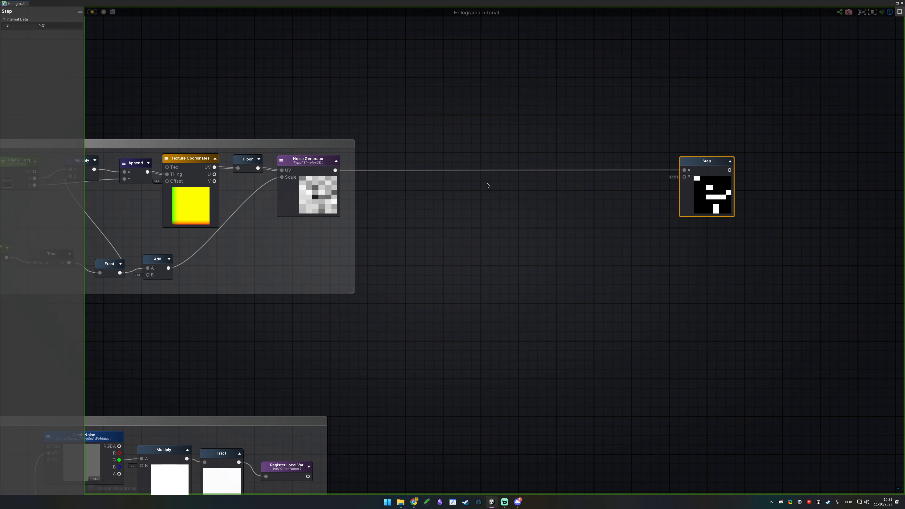
- Duplicate the Step node below the original and connect the Noise Generator output to the copy's A input
{"action": "key", "text": "ctrl+d"}
{"action": "left_click_drag", "start_coordinate": [718, 217], "coordinate": [671, 277]}
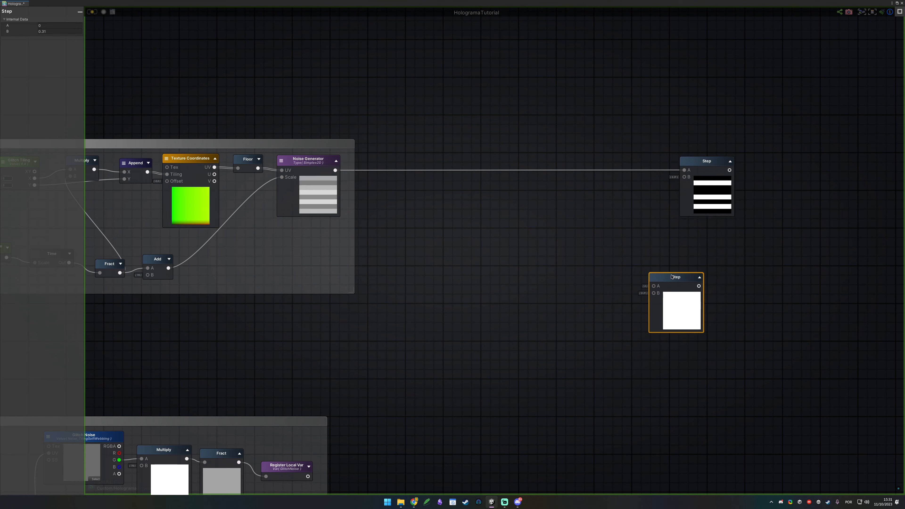
{"action": "left_click_drag", "start_coordinate": [335, 170], "coordinate": [730, 278]}
{"action": "left_click", "coordinate": [721, 235]}
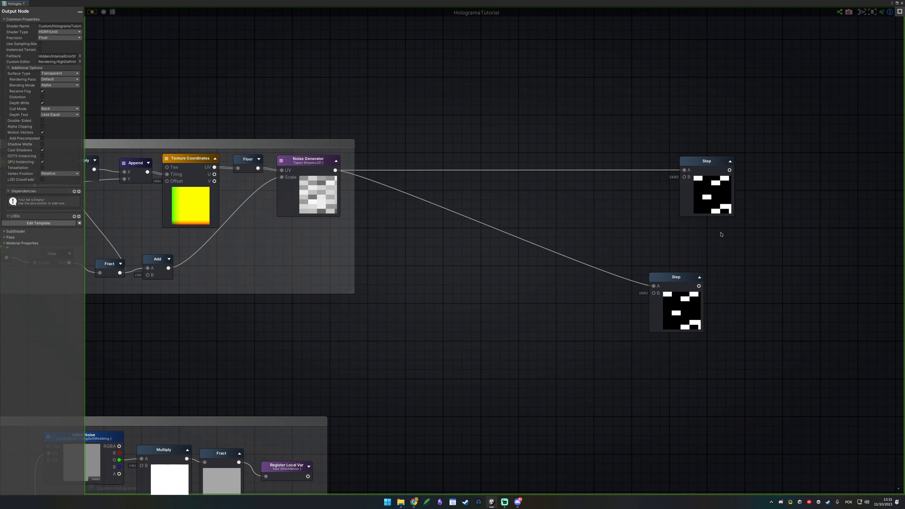
- Set the duplicated Step node's B value to 0.1 and space the two Step nodes well apart vertically
{"action": "left_click", "coordinate": [674, 279]}
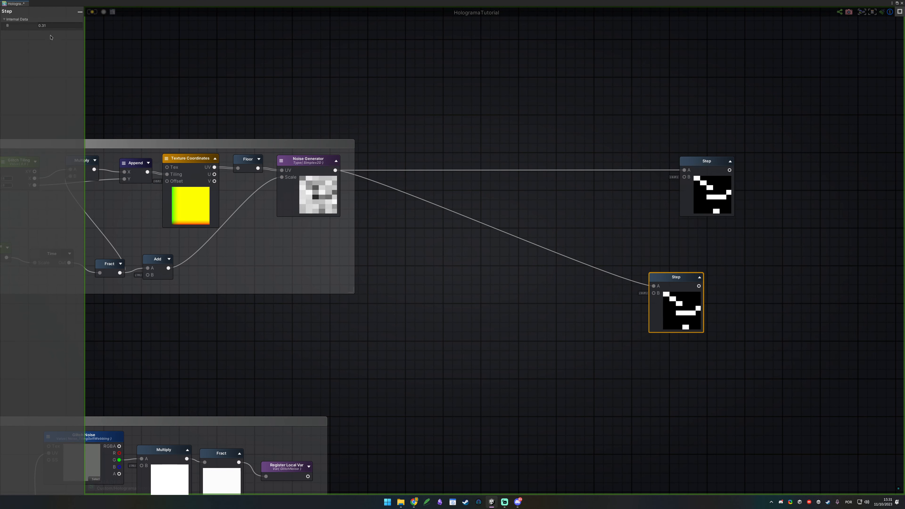
{"action": "left_click", "coordinate": [63, 25]}
{"action": "type", "text": "0.1"}
{"action": "left_click", "coordinate": [671, 366]}
{"action": "left_click", "coordinate": [684, 278]}
{"action": "left_click_drag", "start_coordinate": [689, 275], "coordinate": [722, 223]}
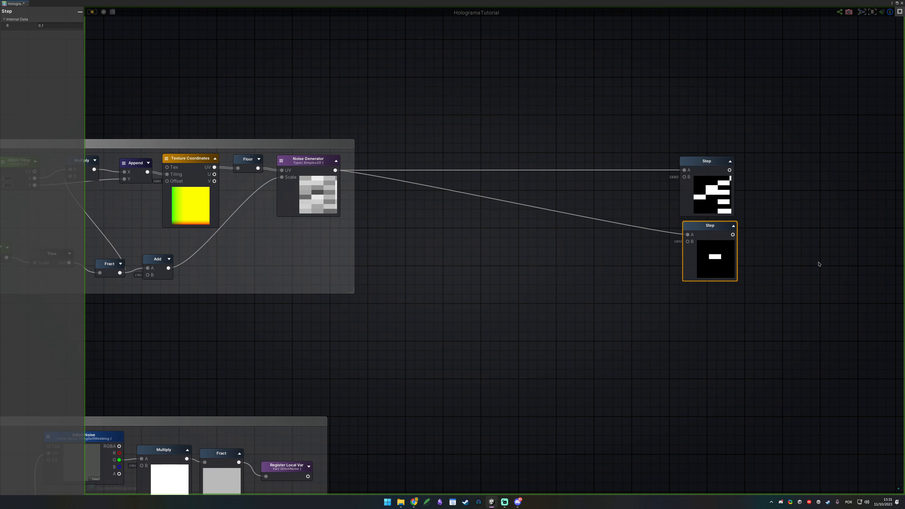
{"action": "left_click_drag", "start_coordinate": [709, 229], "coordinate": [707, 354]}
{"action": "left_click", "coordinate": [720, 288]}
{"action": "left_click_drag", "start_coordinate": [706, 170], "coordinate": [683, 169]}
- Add a Float property node between the Noise Generator and the Step nodes and name it Glitch Block Size
{"action": "left_click", "coordinate": [441, 231]}
{"action": "middle_click_drag", "start_coordinate": [441, 230], "coordinate": [481, 244]}
{"action": "left_click", "coordinate": [474, 216]}
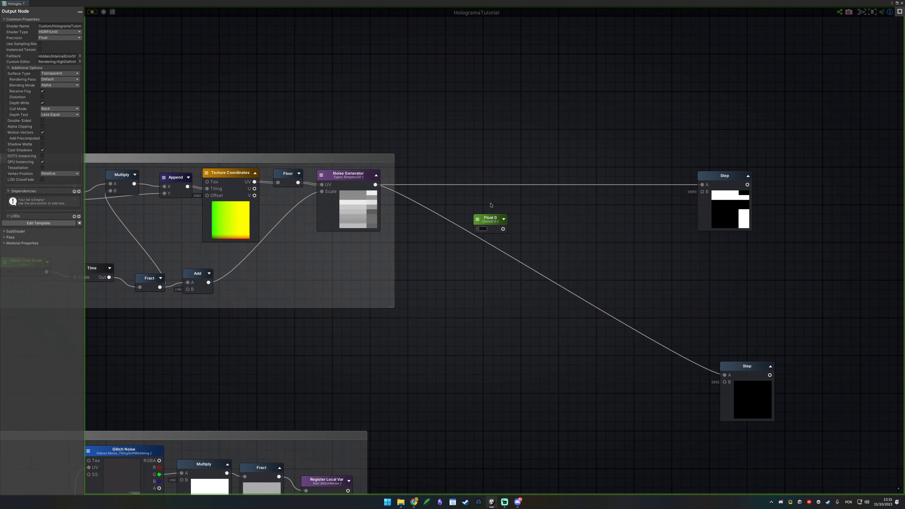
{"action": "left_click", "coordinate": [63, 25]}
{"action": "left_click", "coordinate": [55, 39]}
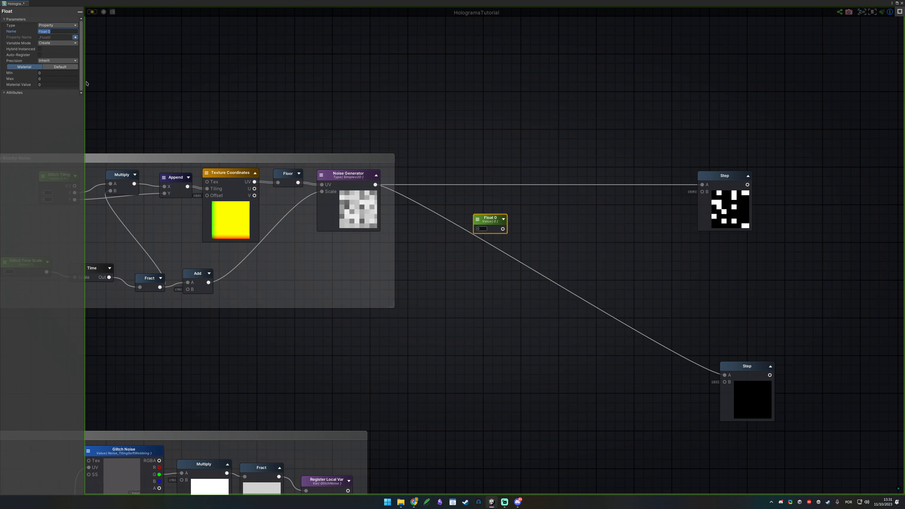
{"action": "type", "text": "Glitch Block Size"}
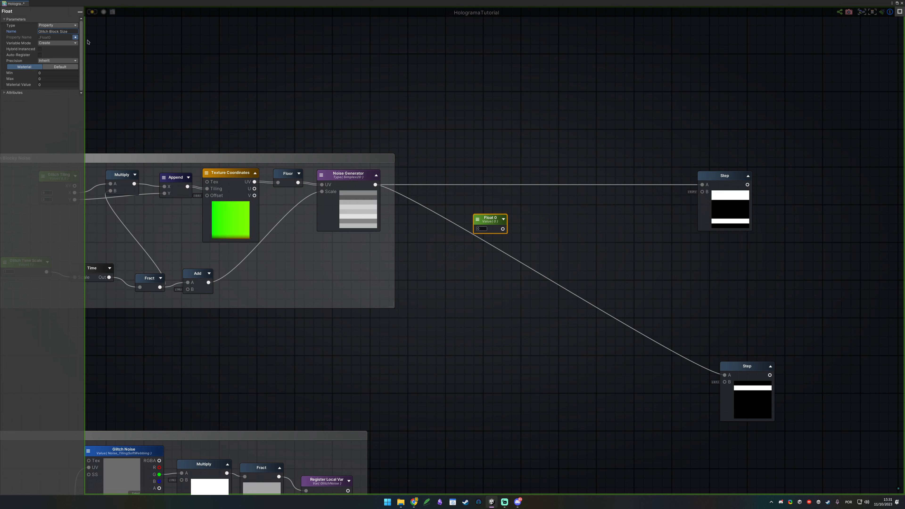
- Switch Glitch Block Size to its default value mode and set its minimum to 0.1 and maximum to 1
{"action": "left_click", "coordinate": [57, 25]}
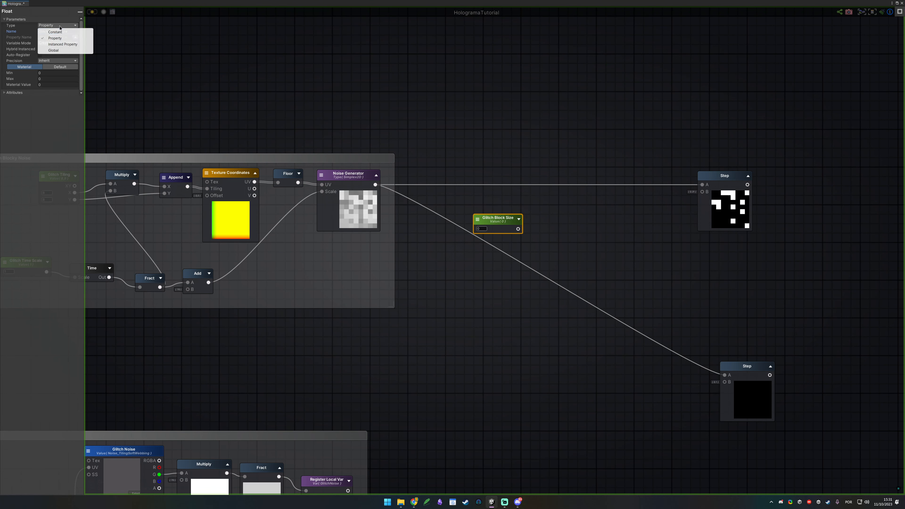
{"action": "left_click", "coordinate": [66, 39]}
{"action": "left_click", "coordinate": [54, 67]}
{"action": "left_click", "coordinate": [58, 73]}
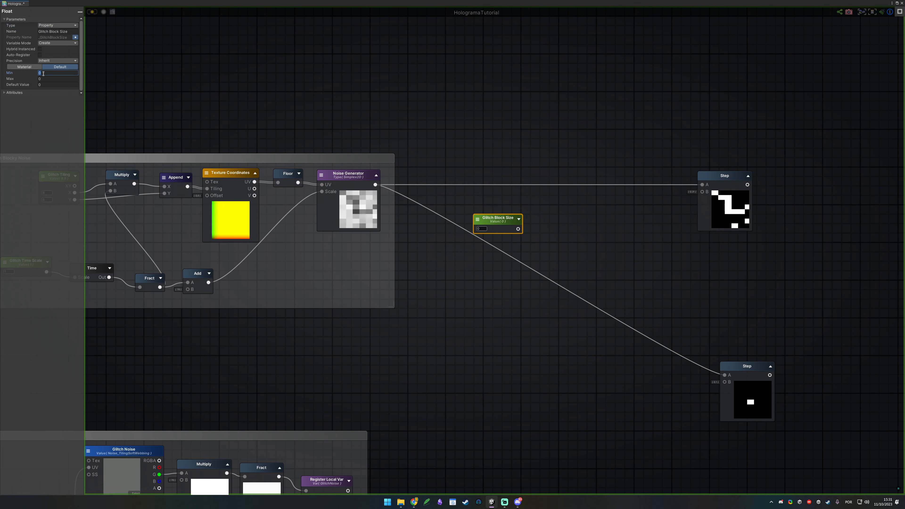
{"action": "type", "text": "1"}
{"action": "key", "text": "Tab"}
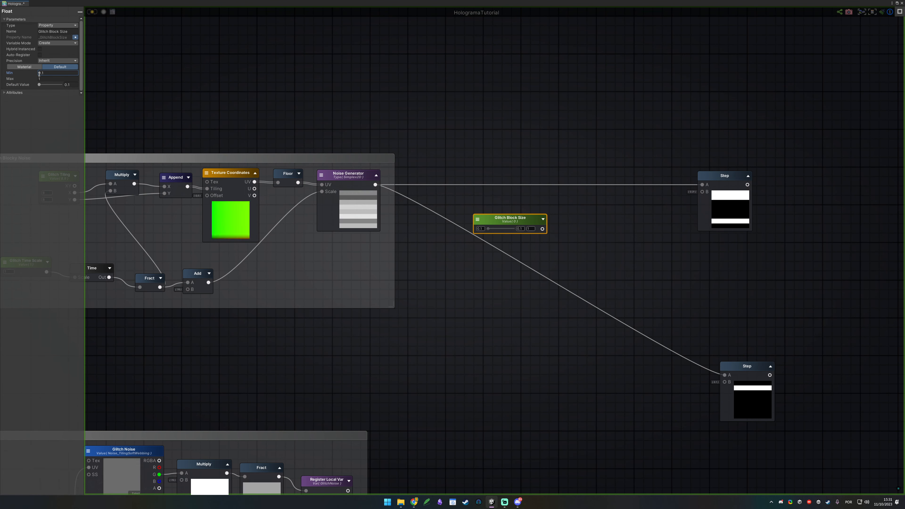
{"action": "left_click", "coordinate": [541, 240]}
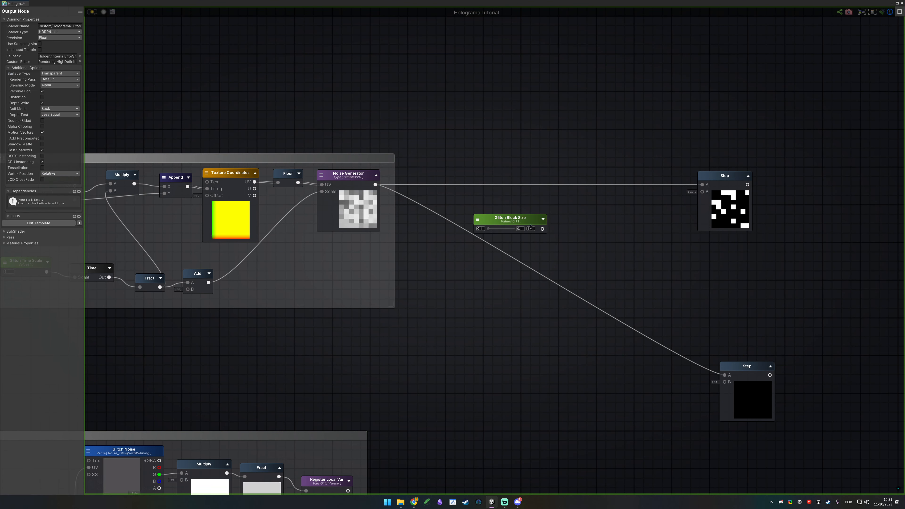
- Move Glitch Block Size closer to the Noise Generator and connect its output to a new Multiply node's A input
{"action": "left_click_drag", "start_coordinate": [514, 219], "coordinate": [485, 235]}
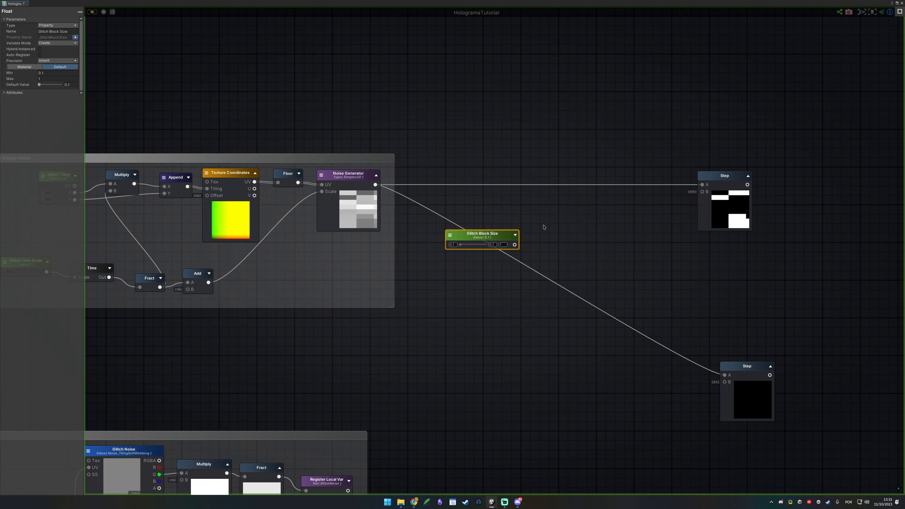
{"action": "left_click", "coordinate": [541, 233]}
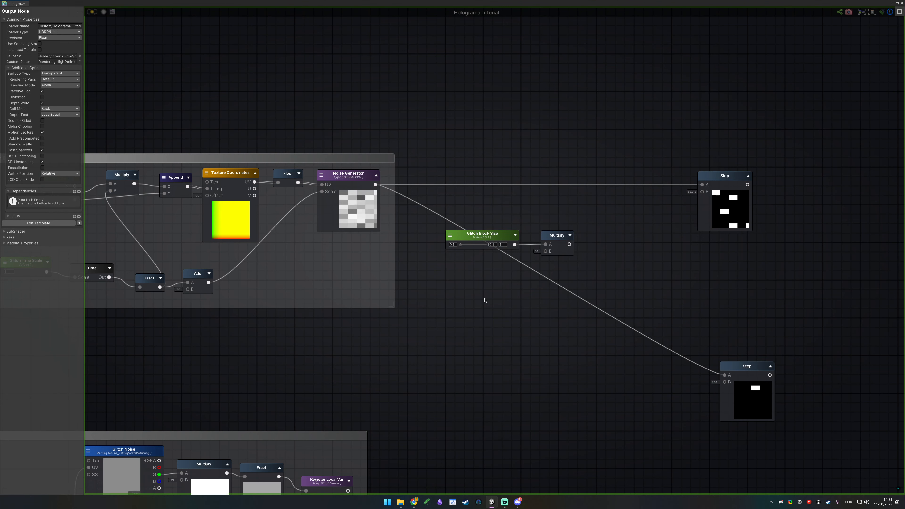
- Add a Get Local Var node below Glitch Block Size, set it to GlitchNoise and connect it to the Multiply node's B input
{"action": "middle_click_drag", "start_coordinate": [390, 395], "coordinate": [517, 198]}
{"action": "left_click_drag", "start_coordinate": [474, 265], "coordinate": [449, 339]}
{"action": "middle_click_drag", "start_coordinate": [592, 129], "coordinate": [453, 253]}
{"action": "left_click", "coordinate": [468, 217]}
{"action": "right_click", "coordinate": [463, 204]}
{"action": "key", "text": "g"}
{"action": "left_click", "coordinate": [473, 202]}
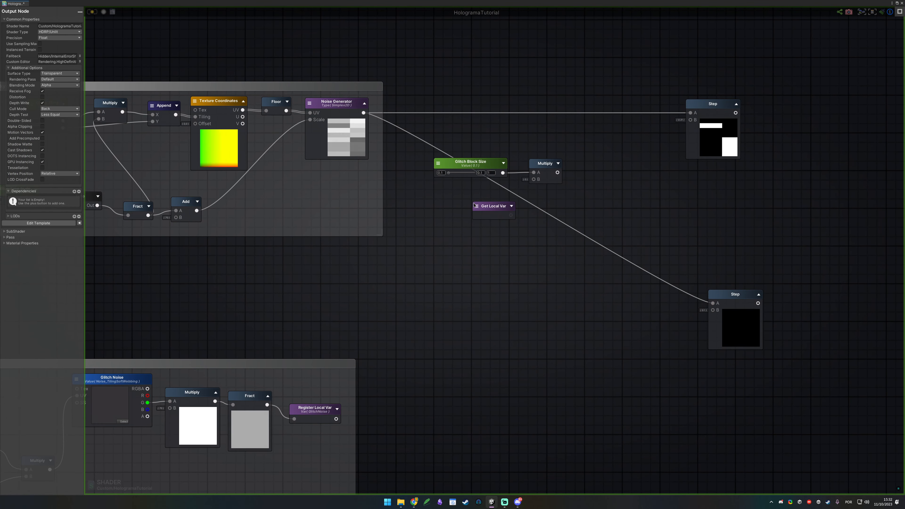
{"action": "left_click", "coordinate": [477, 207]}
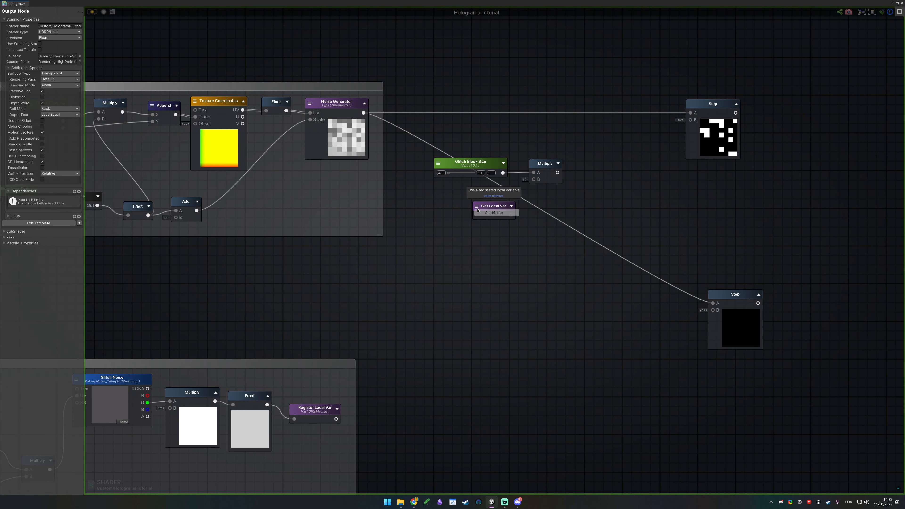
{"action": "left_click", "coordinate": [490, 213]}
{"action": "left_click_drag", "start_coordinate": [491, 210], "coordinate": [534, 185]}
{"action": "left_click_drag", "start_coordinate": [535, 181], "coordinate": [534, 179]}
- Examine the output preview of the Multiply node fed by Glitch Block Size, then collapse the preview
{"action": "middle_click_drag", "start_coordinate": [620, 197], "coordinate": [549, 222]}
{"action": "left_click", "coordinate": [487, 188]}
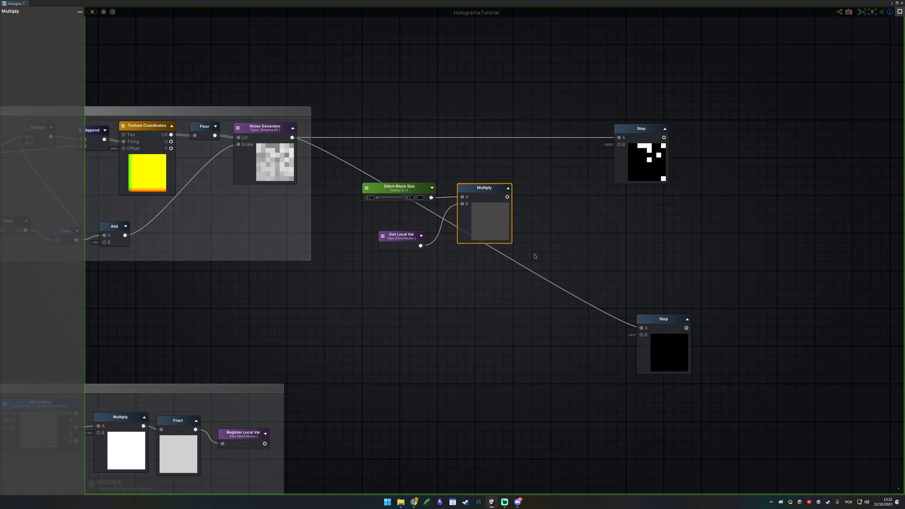
{"action": "left_click", "coordinate": [517, 195]}
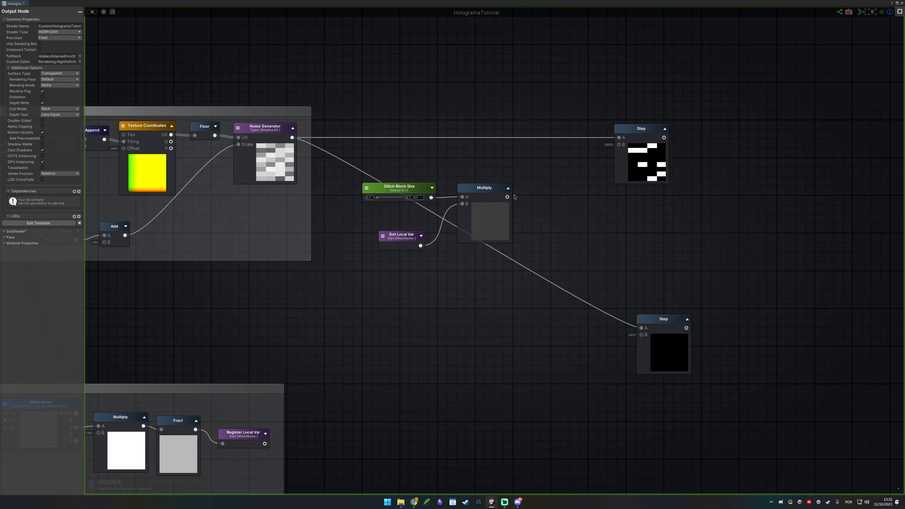
{"action": "left_click", "coordinate": [508, 188]}
- Sum the Multiply output and the GlitchNoise variable in a new Add node and feed the result to the upper Step's B input
{"action": "left_click_drag", "start_coordinate": [486, 196], "coordinate": [518, 196]}
{"action": "type", "text": "add"}
{"action": "left_click", "coordinate": [532, 222]}
{"action": "left_click_drag", "start_coordinate": [421, 246], "coordinate": [619, 145]}
{"action": "left_click", "coordinate": [539, 192]}
{"action": "left_click", "coordinate": [562, 177]}
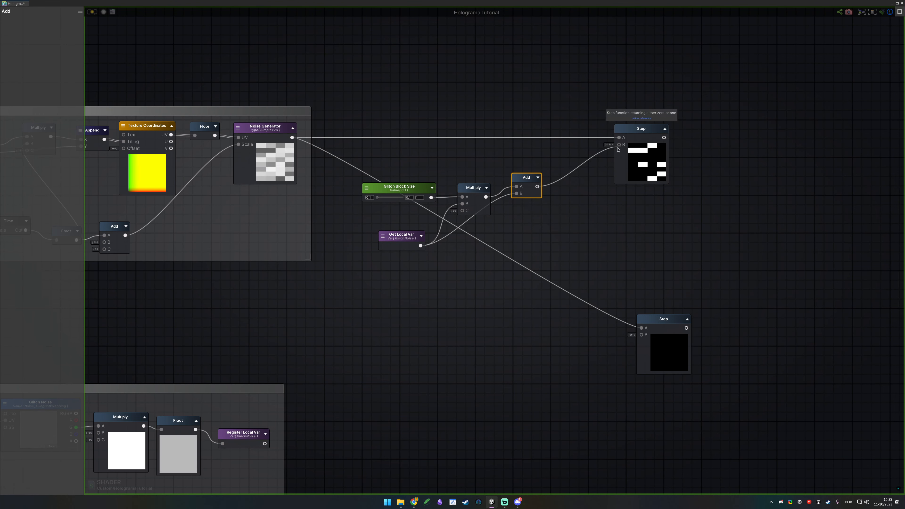
{"action": "left_click_drag", "start_coordinate": [527, 177], "coordinate": [528, 194]}
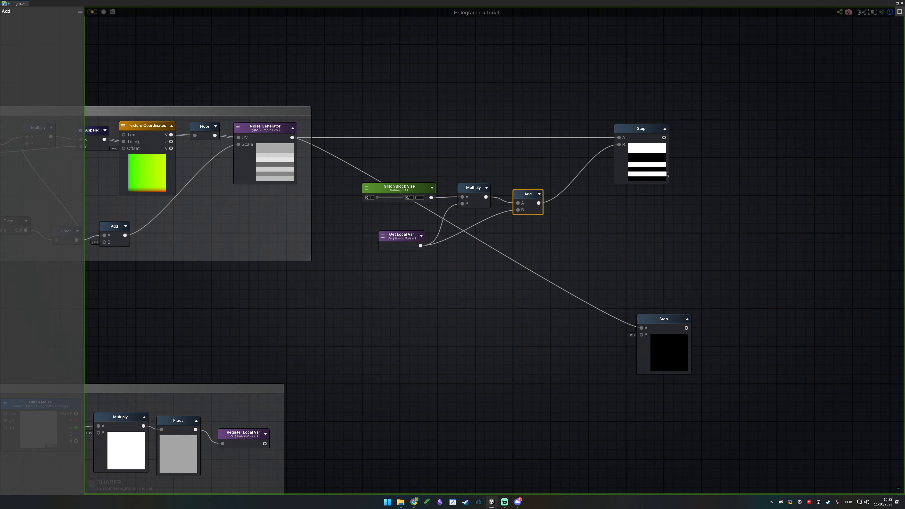
- Set the B value to 100 on the Add node that feeds the Noise Generator's Scale input
{"action": "left_click", "coordinate": [706, 249]}
{"action": "middle_click_drag", "start_coordinate": [223, 278], "coordinate": [597, 260]}
{"action": "left_click", "coordinate": [489, 210]}
{"action": "left_click", "coordinate": [69, 25]}
{"action": "type", "text": "100"}
{"action": "middle_click_drag", "start_coordinate": [838, 236], "coordinate": [437, 267]}
{"action": "left_click", "coordinate": [562, 240]}
{"action": "middle_click_drag", "start_coordinate": [574, 256], "coordinate": [618, 253]}
- Set the Glitch Tiling property's default value to 12 on both X and Y
{"action": "middle_click_drag", "start_coordinate": [392, 247], "coordinate": [761, 257]}
{"action": "left_click", "coordinate": [357, 157]}
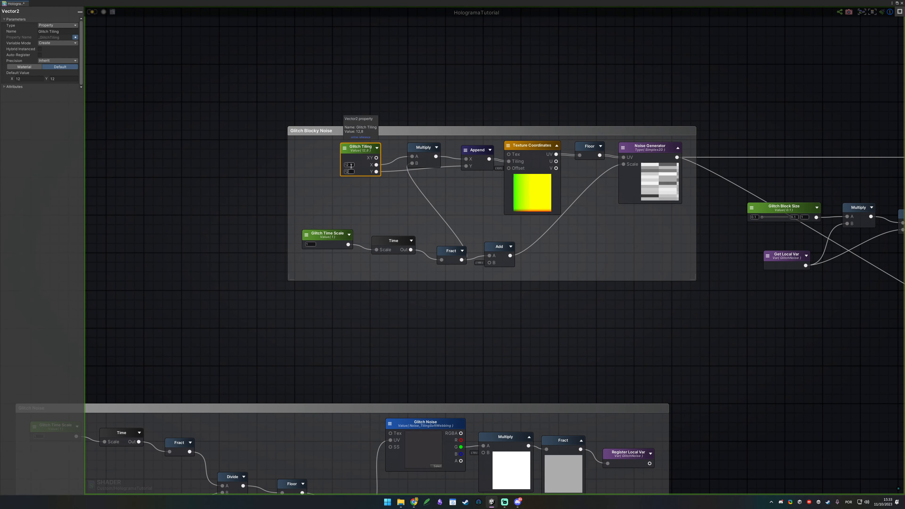
{"action": "left_click", "coordinate": [374, 199]}
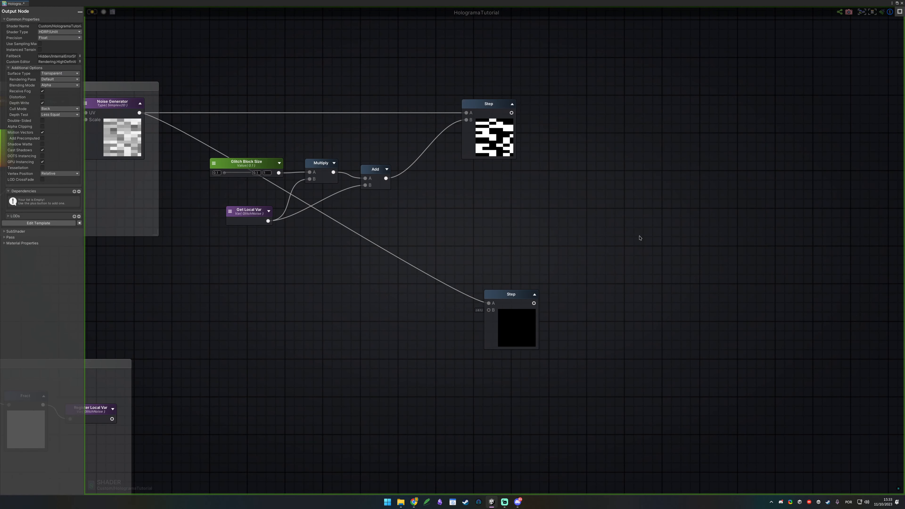
- Connect the GlitchNoise variable to the lower Step's B input and place that Step closely beneath the upper one
{"action": "middle_click_drag", "start_coordinate": [641, 238], "coordinate": [702, 266]}
{"action": "left_click_drag", "start_coordinate": [574, 95], "coordinate": [545, 157]}
{"action": "left_click_drag", "start_coordinate": [513, 195], "coordinate": [563, 196]}
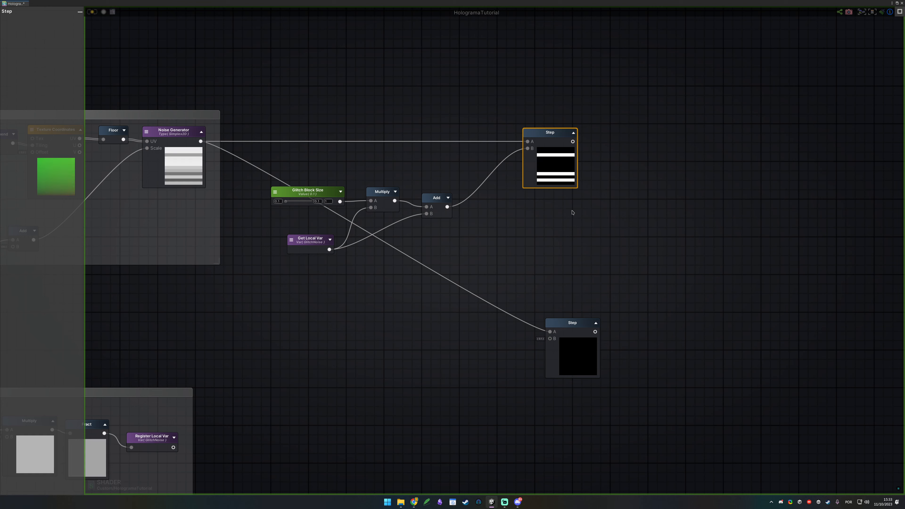
{"action": "middle_click_drag", "start_coordinate": [573, 213], "coordinate": [719, 211]}
{"action": "left_click_drag", "start_coordinate": [711, 327], "coordinate": [638, 259]}
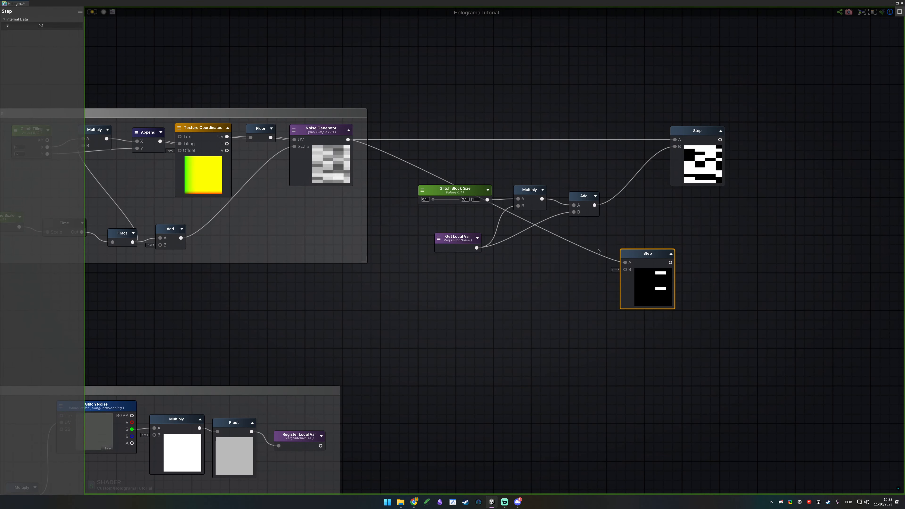
{"action": "left_click_drag", "start_coordinate": [477, 248], "coordinate": [702, 247]}
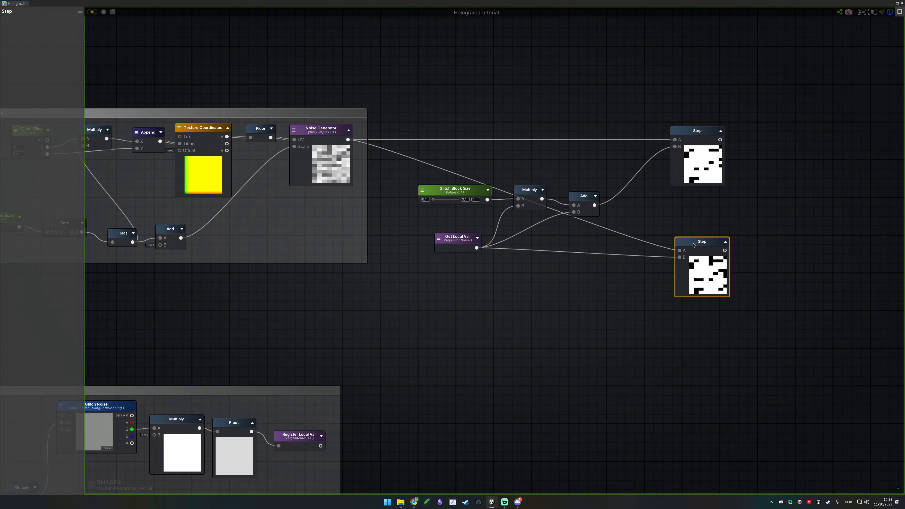
{"action": "left_click", "coordinate": [756, 199]}
{"action": "middle_click_drag", "start_coordinate": [756, 199], "coordinate": [611, 214]}
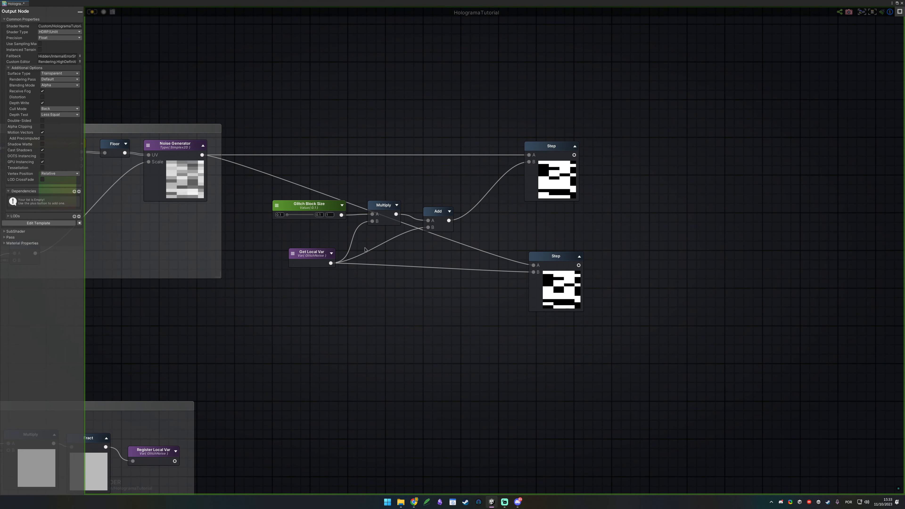
{"action": "left_click_drag", "start_coordinate": [310, 253], "coordinate": [306, 272]}
{"action": "left_click", "coordinate": [606, 285]}
- Add a Subtract node with the upper Step in A and the lower Step in B, and expand its preview
{"action": "middle_click_drag", "start_coordinate": [643, 202], "coordinate": [518, 228]}
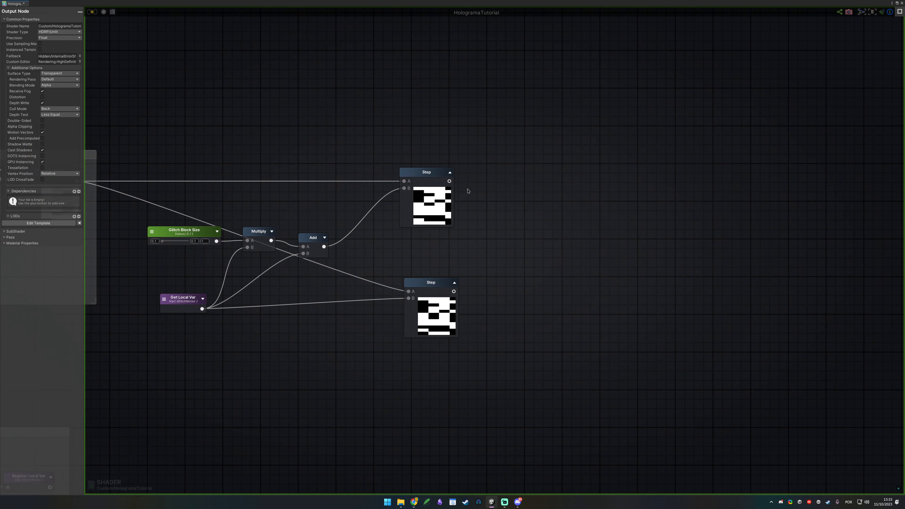
{"action": "left_click_drag", "start_coordinate": [493, 217], "coordinate": [494, 219]}
{"action": "type", "text": "subt"}
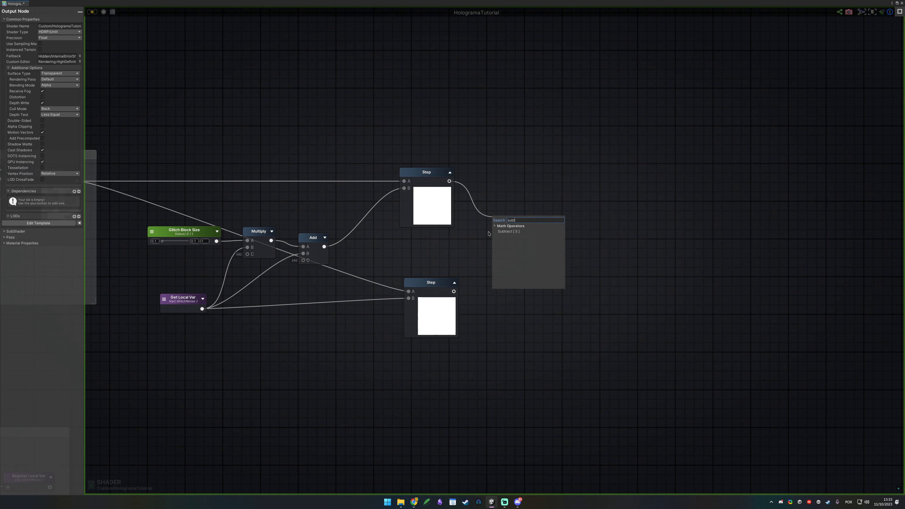
{"action": "key", "text": "Return"}
{"action": "left_click_drag", "start_coordinate": [453, 292], "coordinate": [498, 235]}
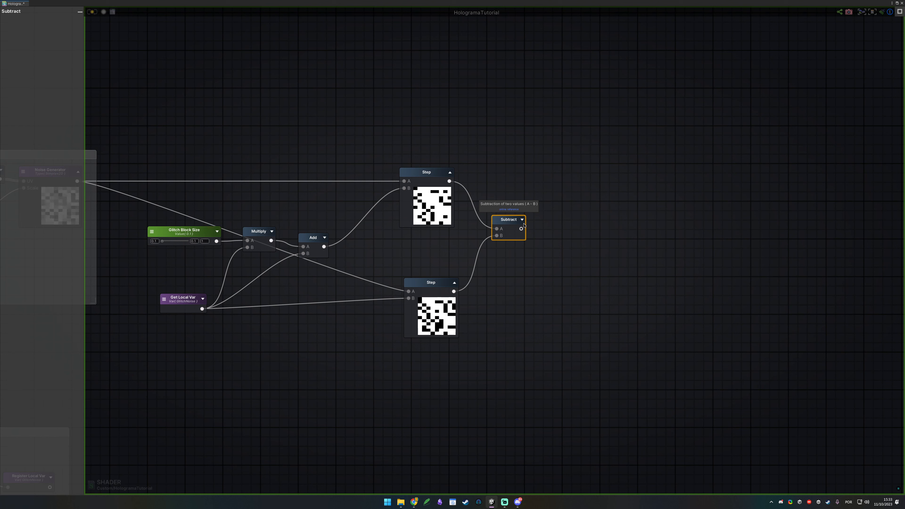
{"action": "left_click", "coordinate": [523, 219]}
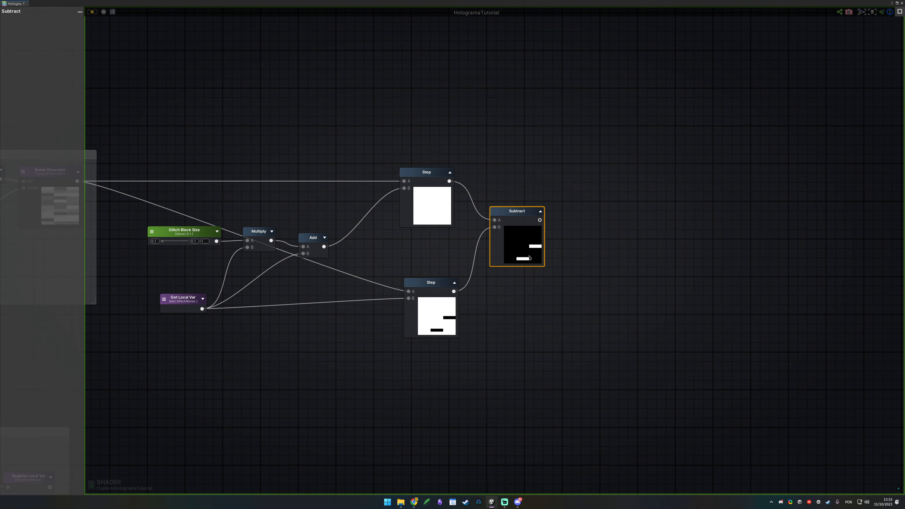
- Add a Saturate node after the Subtract node and align it with the Subtract output
{"action": "middle_click_drag", "start_coordinate": [587, 231], "coordinate": [470, 244]}
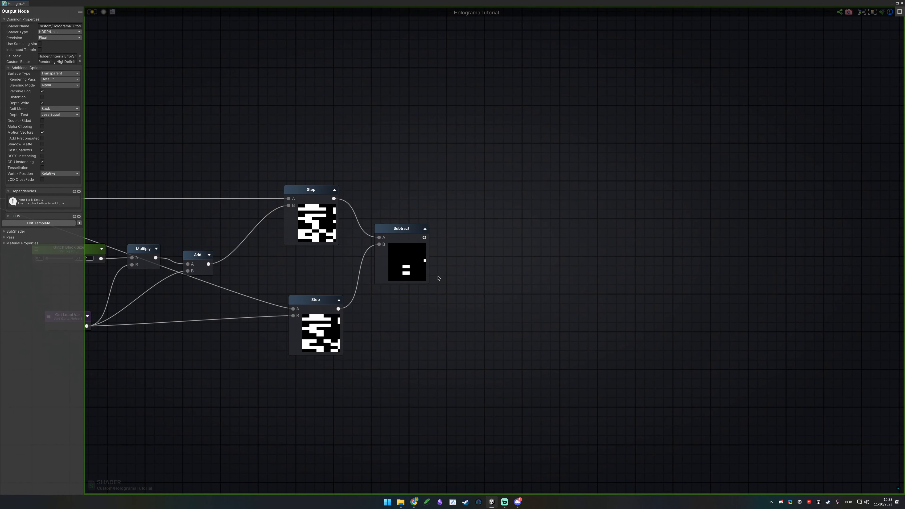
{"action": "left_click_drag", "start_coordinate": [424, 238], "coordinate": [447, 241]}
{"action": "type", "text": "satur"}
{"action": "key", "text": "Return"}
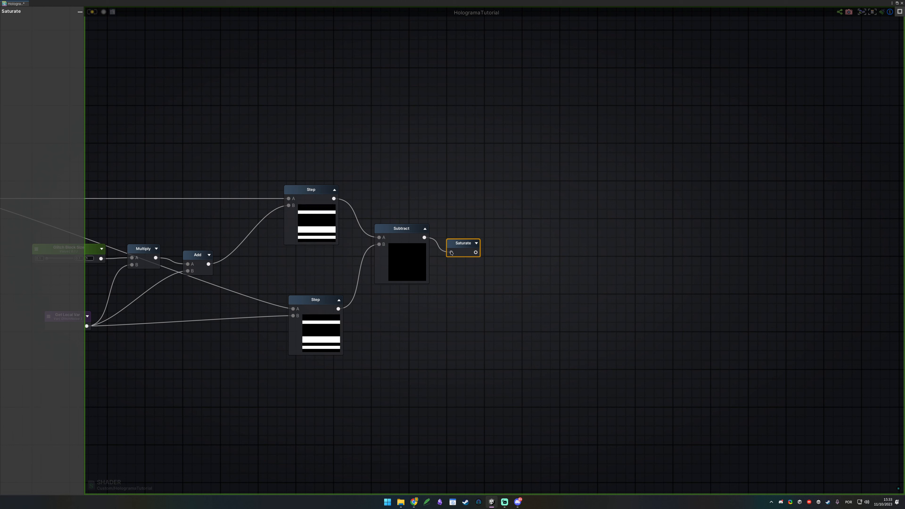
{"action": "left_click_drag", "start_coordinate": [462, 253], "coordinate": [455, 239]}
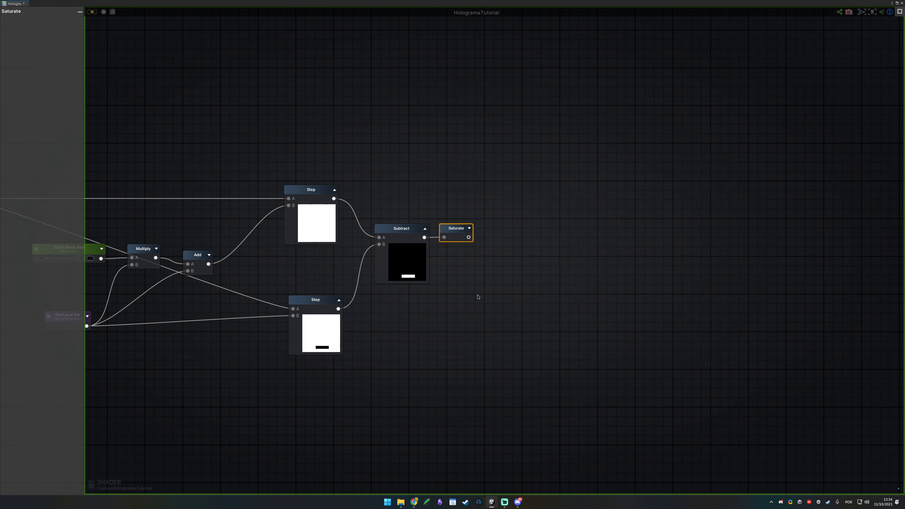
{"action": "left_click_drag", "start_coordinate": [506, 202], "coordinate": [432, 355]}
{"action": "left_click_drag", "start_coordinate": [525, 185], "coordinate": [419, 343]}
{"action": "left_click_drag", "start_coordinate": [544, 162], "coordinate": [398, 328]}
{"action": "left_click_drag", "start_coordinate": [539, 186], "coordinate": [374, 286]}
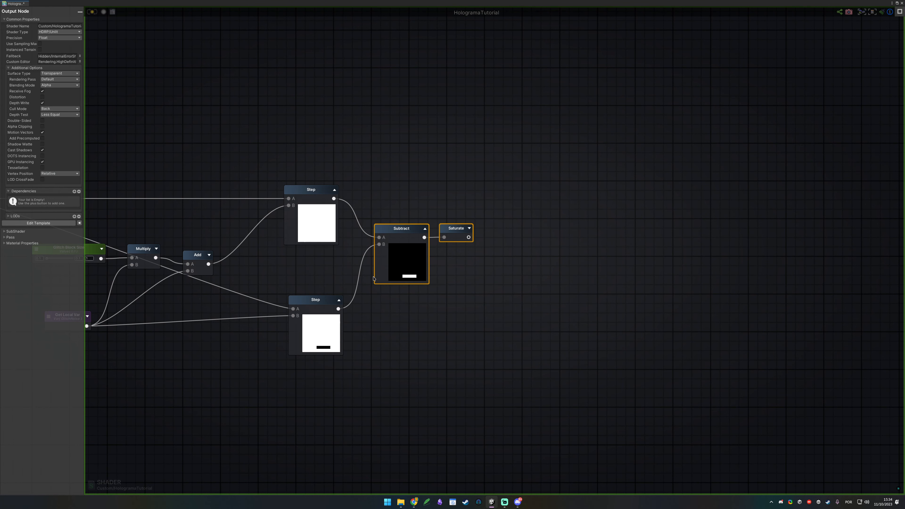
{"action": "left_click_drag", "start_coordinate": [470, 237], "coordinate": [551, 363]}
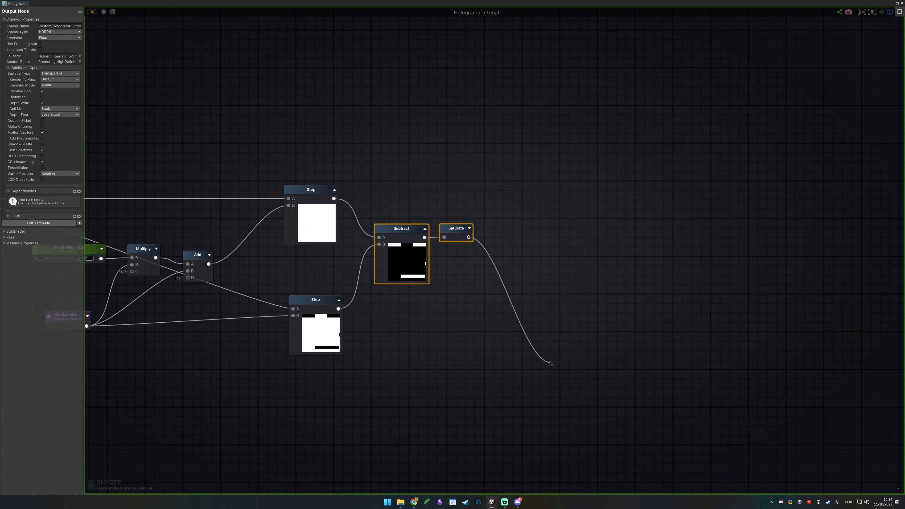
{"action": "left_click", "coordinate": [512, 348]}
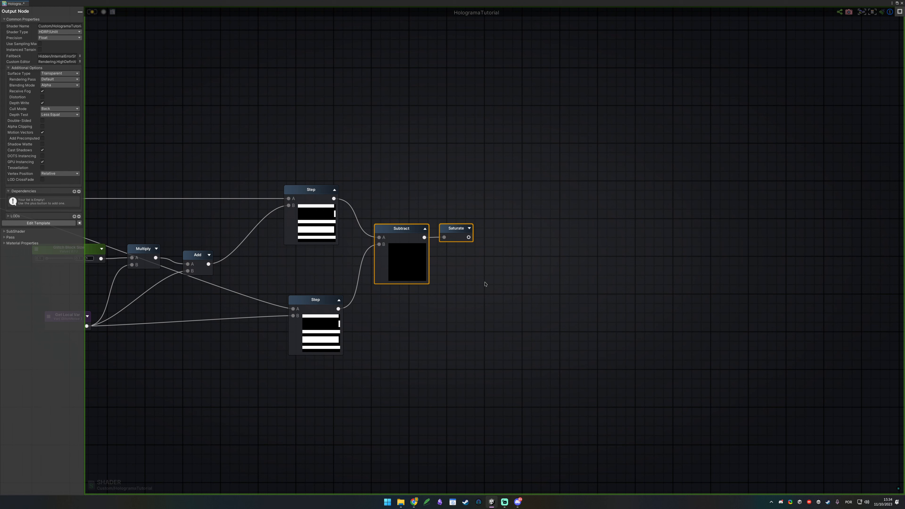
- Store the Saturate output in a new Register Local Var node named GlitchLines, placed below the Saturate node
{"action": "left_click", "coordinate": [491, 310]}
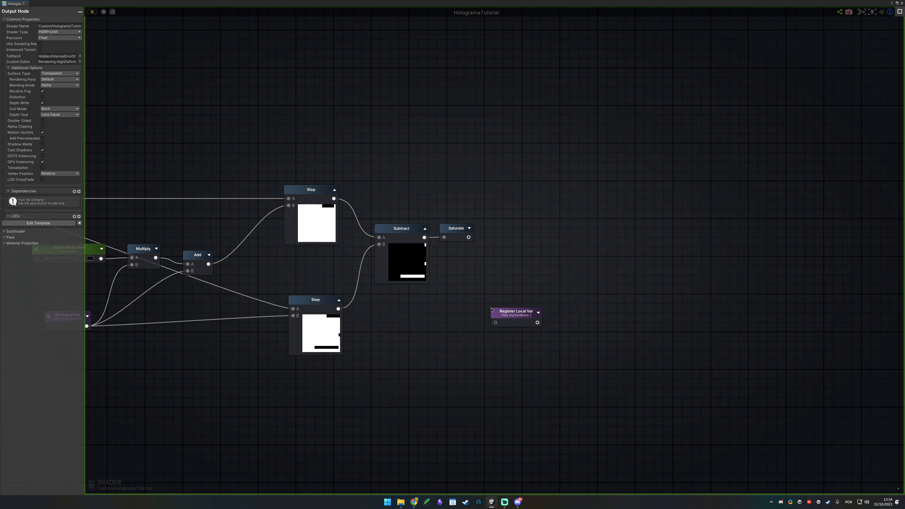
{"action": "left_click", "coordinate": [500, 324]}
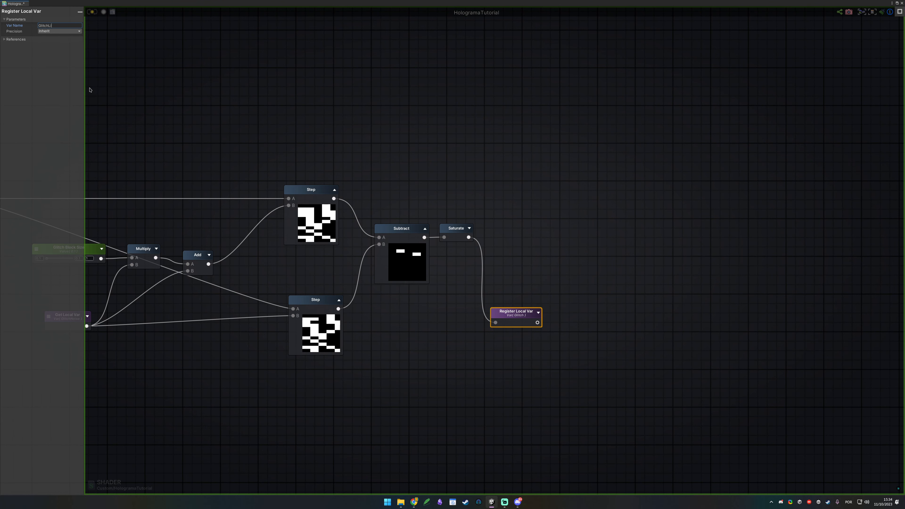
{"action": "left_click", "coordinate": [522, 268]}
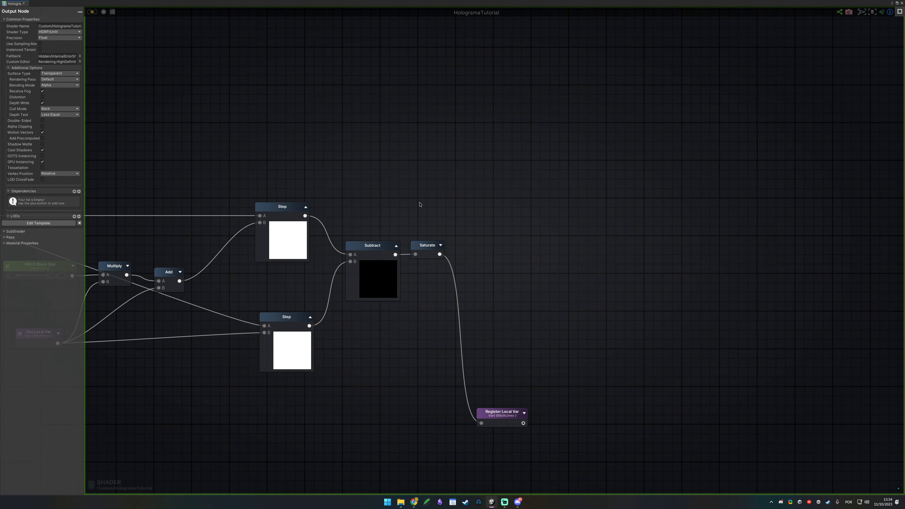
{"action": "left_click_drag", "start_coordinate": [541, 235], "coordinate": [437, 350]}
{"action": "left_click", "coordinate": [559, 293]}
{"action": "middle_click_drag", "start_coordinate": [448, 155], "coordinate": [454, 190]}
{"action": "key", "text": "u"}
{"action": "left_click", "coordinate": [426, 204]}
{"action": "left_click_drag", "start_coordinate": [450, 170], "coordinate": [554, 239]}
{"action": "left_click_drag", "start_coordinate": [457, 212], "coordinate": [474, 236]}
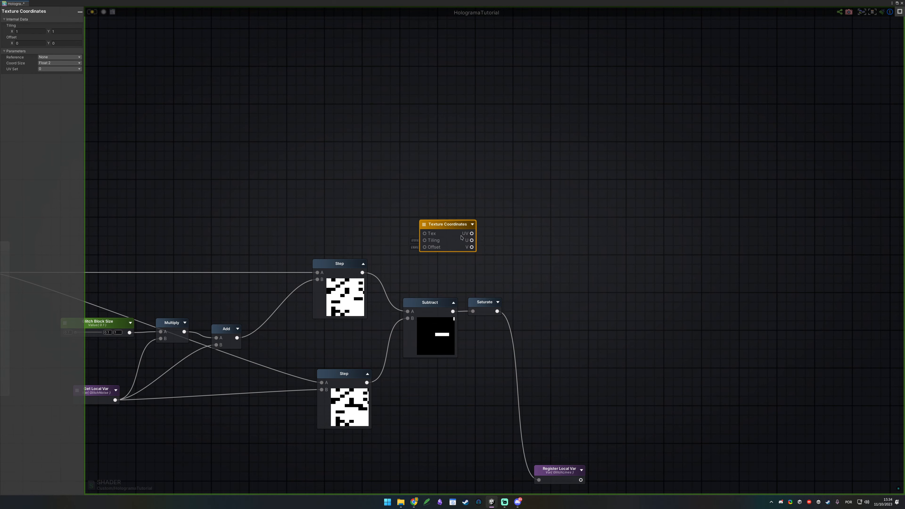
{"action": "key", "text": "Delete"}
{"action": "middle_click_drag", "start_coordinate": [185, 357], "coordinate": [645, 108]}
{"action": "middle_click_drag", "start_coordinate": [461, 125], "coordinate": [362, 253]}
{"action": "middle_click_drag", "start_coordinate": [242, 215], "coordinate": [567, 203]}
{"action": "left_click_drag", "start_coordinate": [487, 183], "coordinate": [527, 186]}
{"action": "middle_click_drag", "start_coordinate": [705, 162], "coordinate": [236, 206]}
{"action": "middle_click_drag", "start_coordinate": [667, 135], "coordinate": [374, 203]}
{"action": "left_click", "coordinate": [493, 170]}
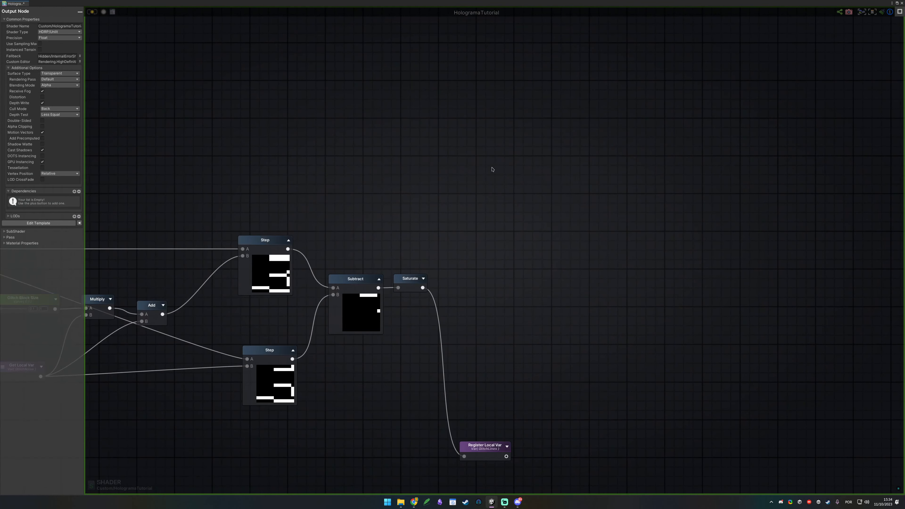
- Add a Vertex TexCoord node in the empty area above the Step and Subtract nodes
{"action": "middle_click_drag", "start_coordinate": [493, 169], "coordinate": [514, 151]}
{"action": "middle_click_drag", "start_coordinate": [378, 146], "coordinate": [381, 194]}
{"action": "right_click", "coordinate": [383, 209]}
{"action": "type", "text": "v"}
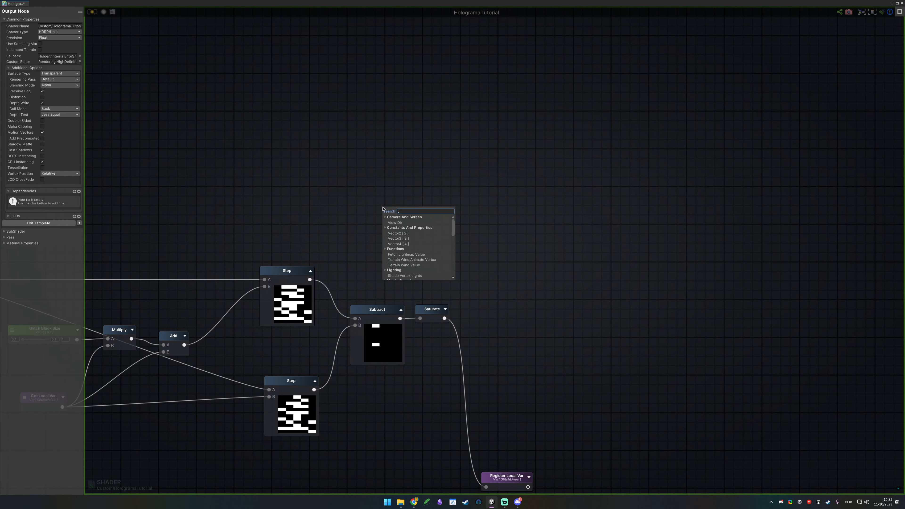
{"action": "type", "text": "ertex tex"}
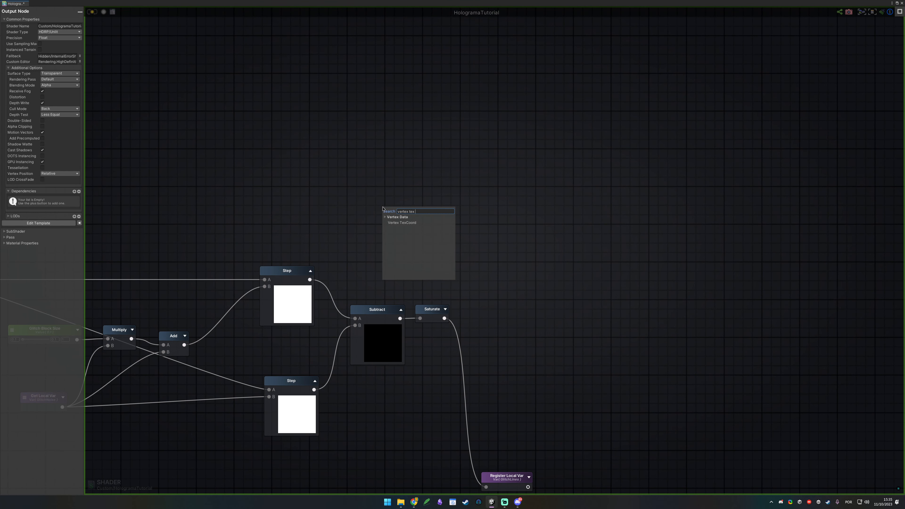
{"action": "key", "text": "Return"}
{"action": "left_click_drag", "start_coordinate": [412, 213], "coordinate": [367, 194]}
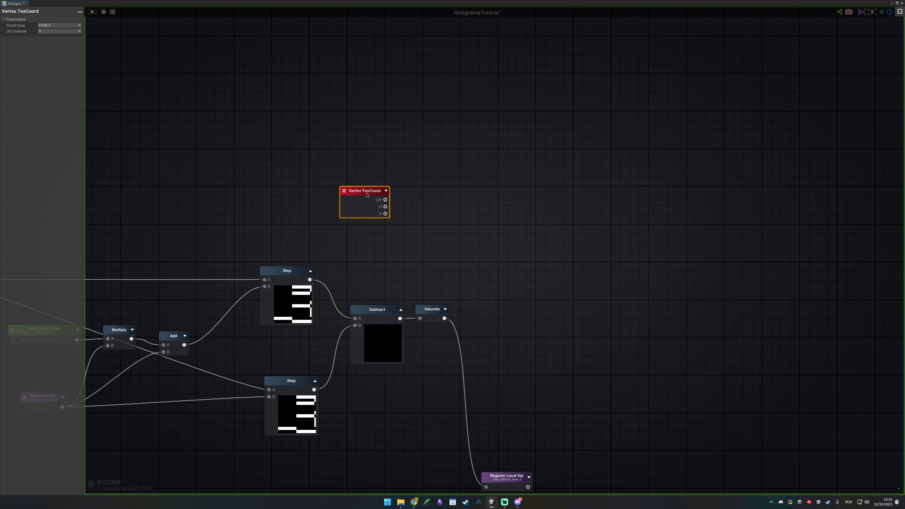
{"action": "left_click_drag", "start_coordinate": [425, 242], "coordinate": [351, 172]}
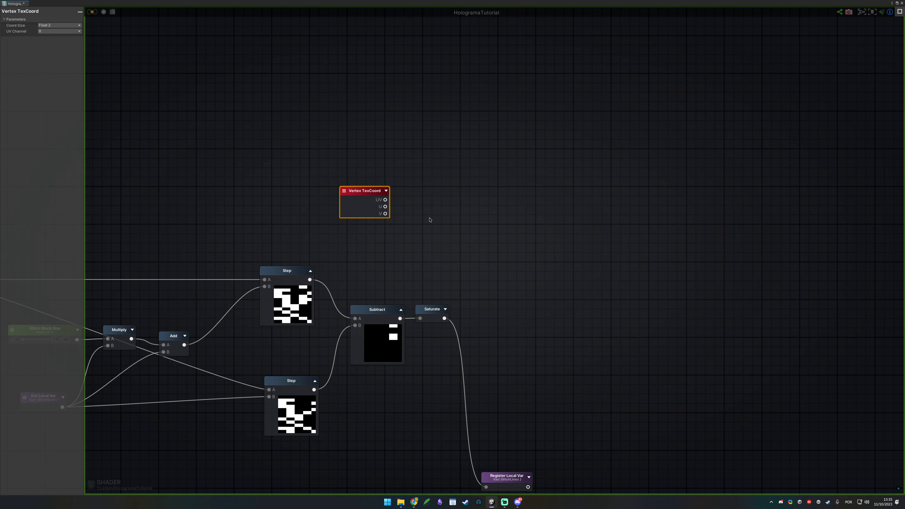
{"action": "left_click_drag", "start_coordinate": [362, 219], "coordinate": [378, 277]}
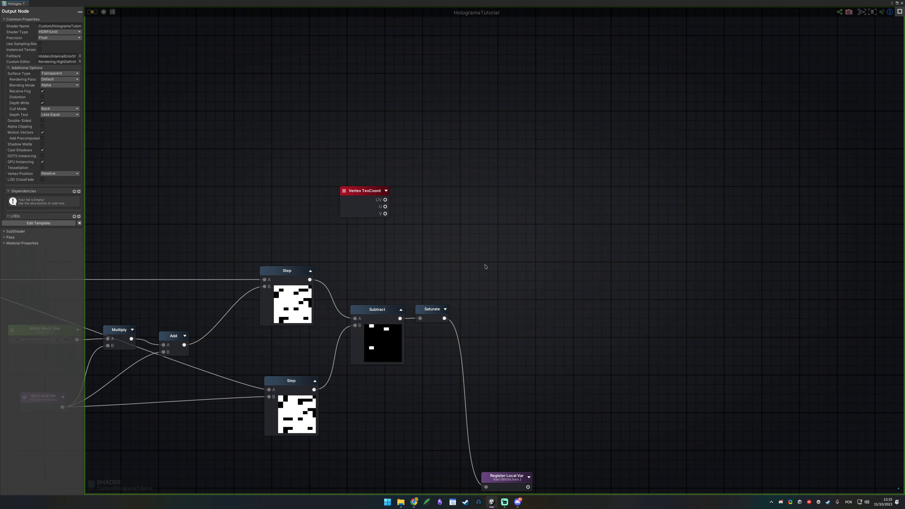
- Place a new Add node beside Vertex TexCoord and connect the UV output to its A input
{"action": "left_click", "coordinate": [514, 234]}
{"action": "left_click_drag", "start_coordinate": [503, 234], "coordinate": [542, 231]}
{"action": "left_click_drag", "start_coordinate": [385, 200], "coordinate": [525, 239]}
{"action": "middle_click_drag", "start_coordinate": [483, 287], "coordinate": [475, 270]}
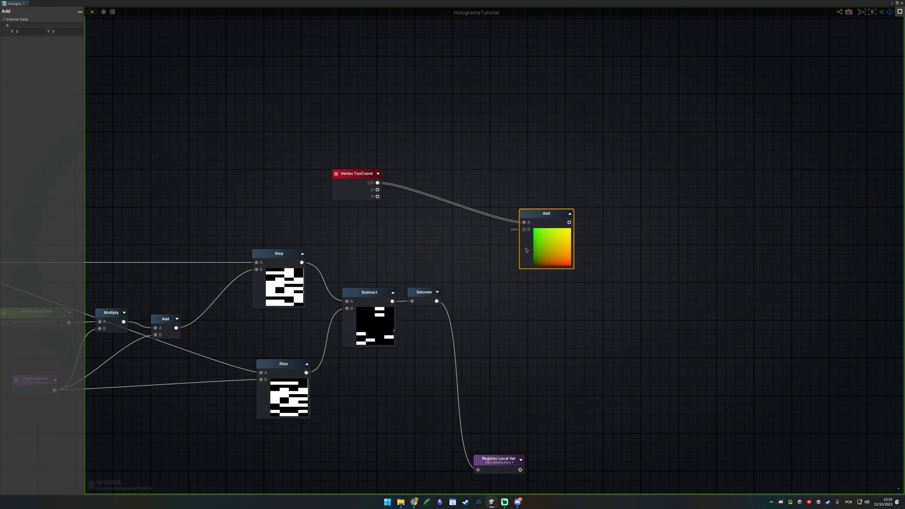
- Place a Multiply node beside Saturate, below the upper Add node, and connect the Saturate output to its A input
{"action": "left_click_drag", "start_coordinate": [437, 302], "coordinate": [525, 229]}
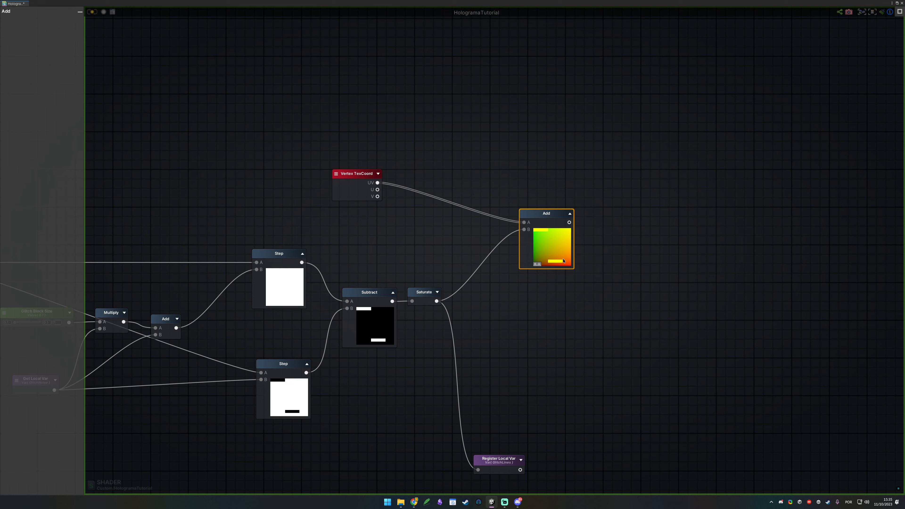
{"action": "left_click_drag", "start_coordinate": [524, 230], "coordinate": [496, 327]}
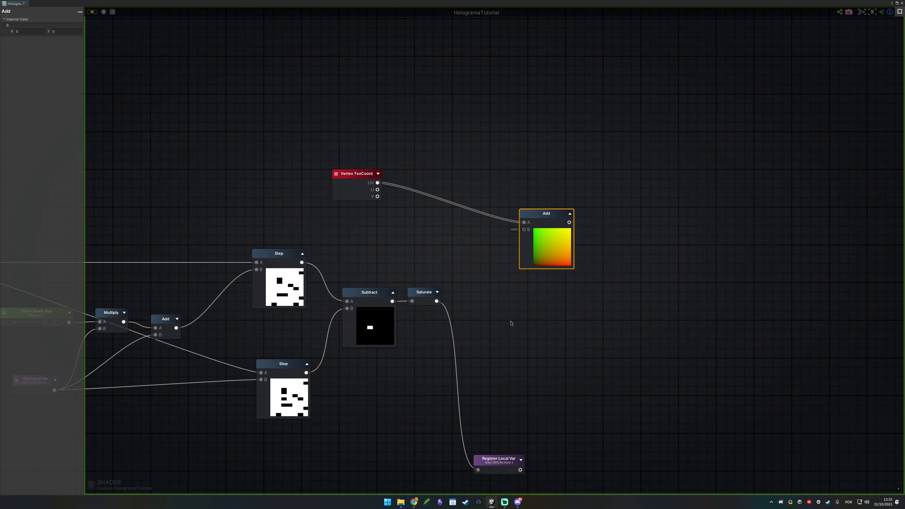
{"action": "middle_click_drag", "start_coordinate": [491, 345], "coordinate": [464, 313]}
{"action": "key", "text": "m"}
{"action": "left_click", "coordinate": [453, 260]}
{"action": "left_click_drag", "start_coordinate": [411, 269], "coordinate": [458, 273]}
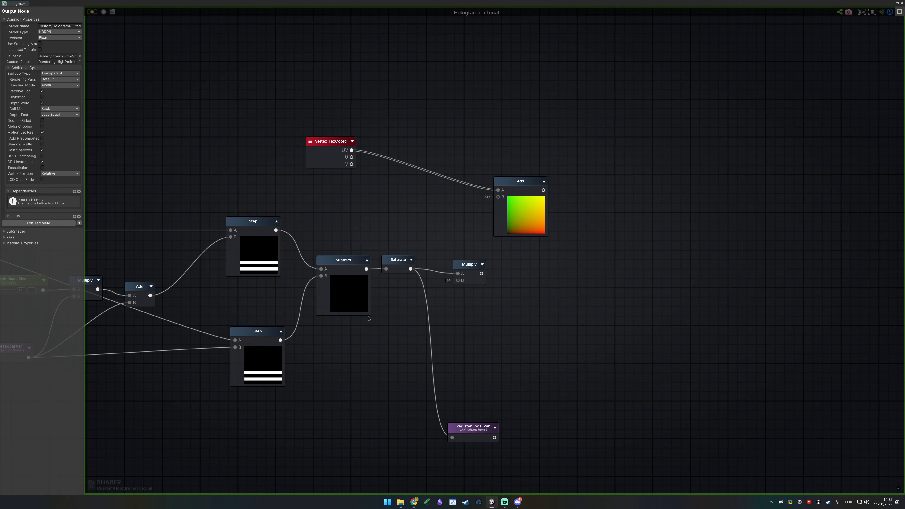
- Add a Float property node named Glitch UVs Strenght below the Saturate node, with minimum 0 and maximum 0.2
{"action": "key", "text": "1"}
{"action": "left_click", "coordinate": [376, 315]}
{"action": "left_click", "coordinate": [67, 24]}
{"action": "left_click", "coordinate": [59, 32]}
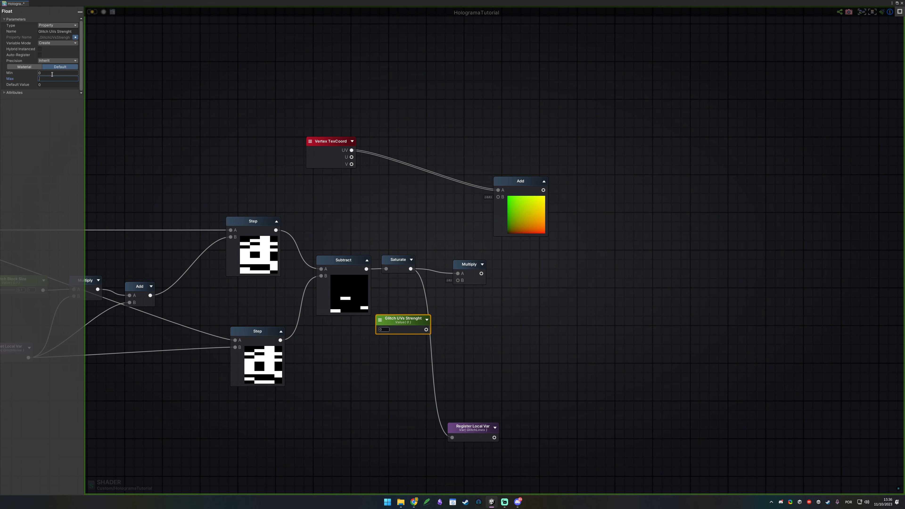
{"action": "type", "text": ".1"}
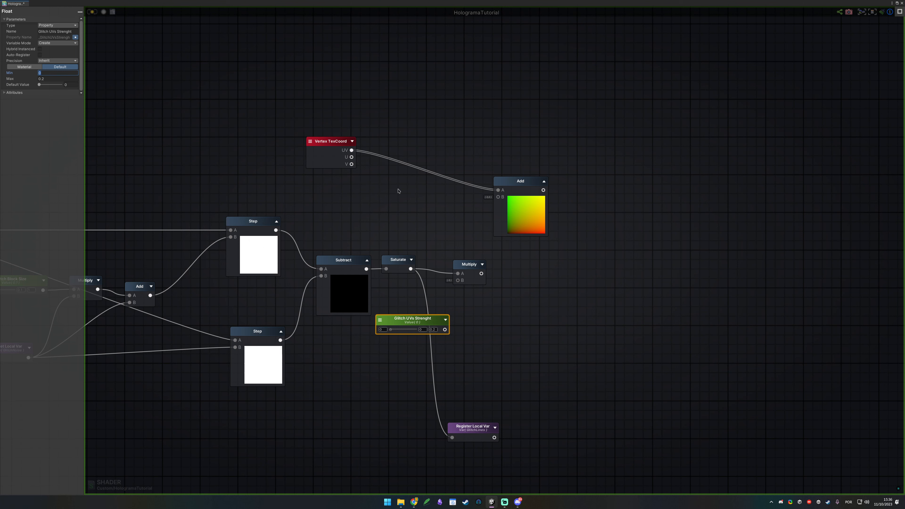
- Feed Glitch UVs Strenght through the Multiply node into the Add node's B input, and set the property's default value to 0.05
{"action": "left_click", "coordinate": [485, 329]}
{"action": "left_click_drag", "start_coordinate": [461, 279], "coordinate": [459, 280]}
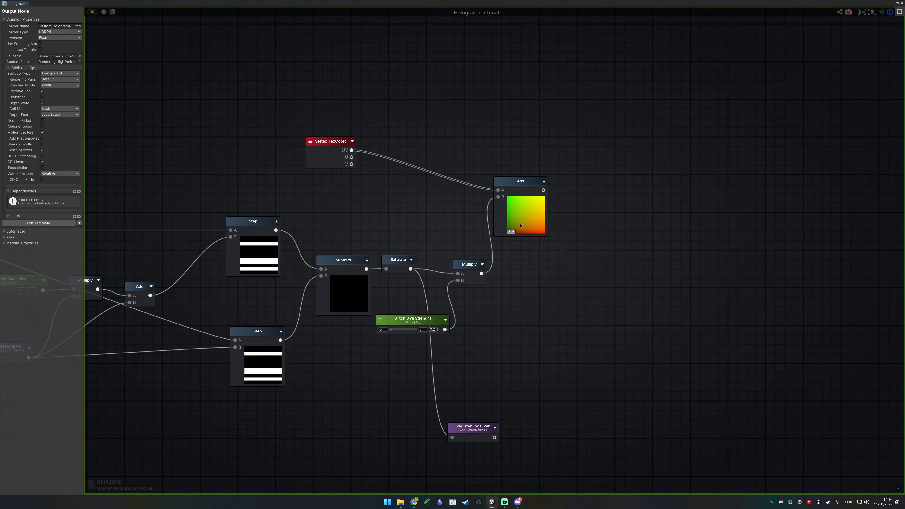
{"action": "left_click", "coordinate": [383, 329]}
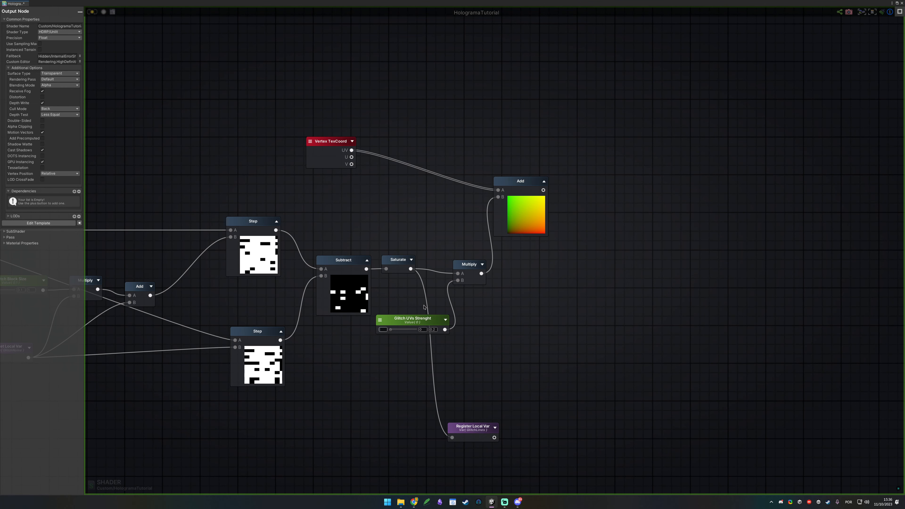
{"action": "left_click", "coordinate": [407, 329]}
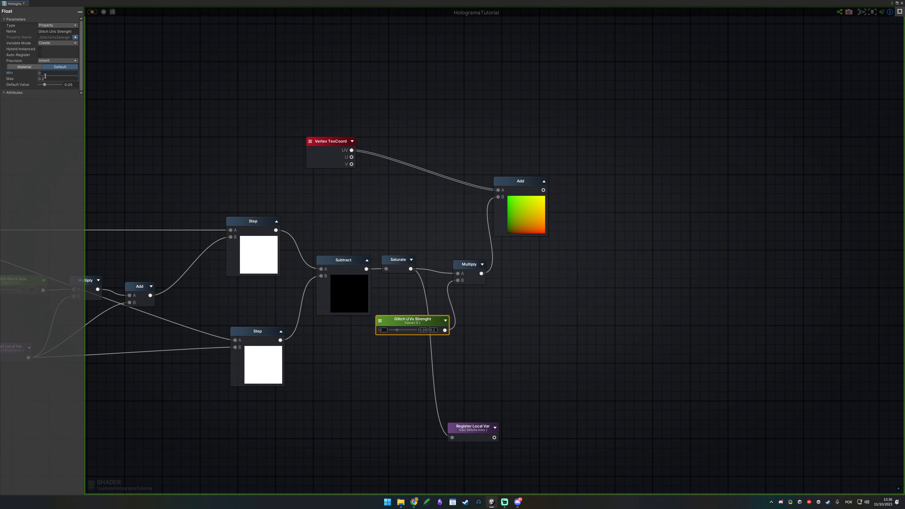
{"action": "left_click", "coordinate": [433, 310]}
{"action": "left_click_drag", "start_coordinate": [430, 319], "coordinate": [414, 326]}
{"action": "left_click", "coordinate": [489, 294]}
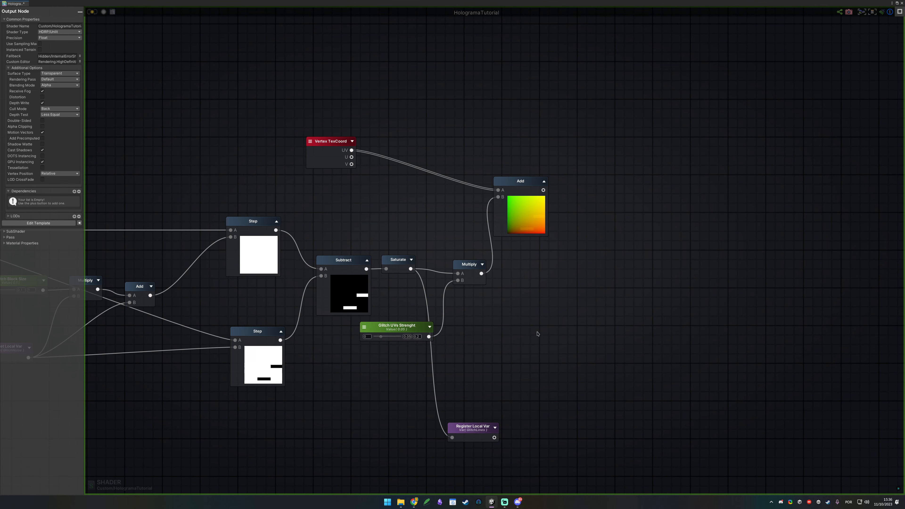
- Reposition the Add and Vertex TexCoord nodes so that the UV connection between them runs level
{"action": "middle_click_drag", "start_coordinate": [579, 314], "coordinate": [526, 296]}
{"action": "left_click_drag", "start_coordinate": [468, 156], "coordinate": [496, 164]}
{"action": "left_click_drag", "start_coordinate": [275, 122], "coordinate": [362, 168]}
{"action": "left_click", "coordinate": [620, 161]}
- Store the Add output in a new Register Local Var node named GlitchedUVs
{"action": "middle_click_drag", "start_coordinate": [624, 161], "coordinate": [496, 151]}
{"action": "key", "text": "r"}
{"action": "left_click", "coordinate": [435, 169]}
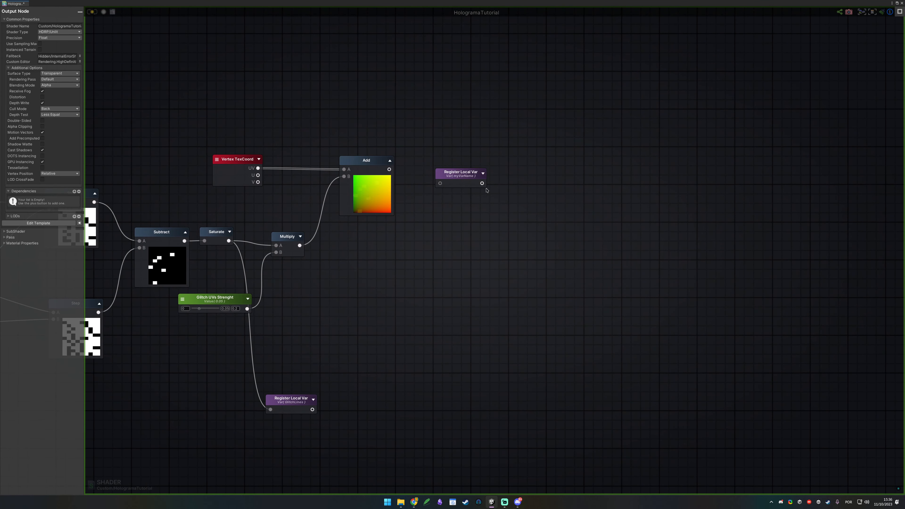
{"action": "left_click", "coordinate": [465, 181]}
{"action": "left_click_drag", "start_coordinate": [390, 169], "coordinate": [441, 183]}
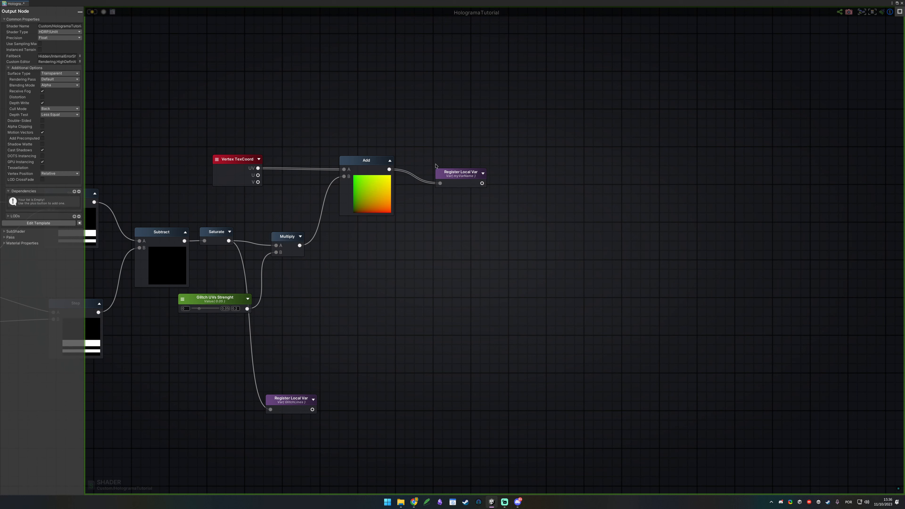
{"action": "left_click", "coordinate": [59, 25]}
{"action": "type", "text": "GlitchedUVs"}
- Place a Get Local Var node referencing GlitchedUVs beside Texture Sample 0 and connect it to the texture's UV input
{"action": "left_click", "coordinate": [463, 340]}
{"action": "key", "text": "f"}
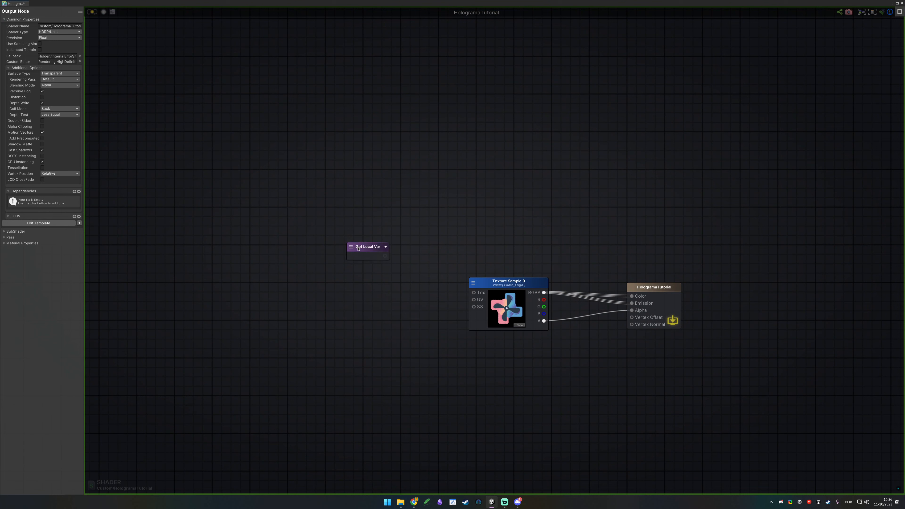
{"action": "left_click", "coordinate": [352, 245]}
{"action": "left_click", "coordinate": [365, 256]}
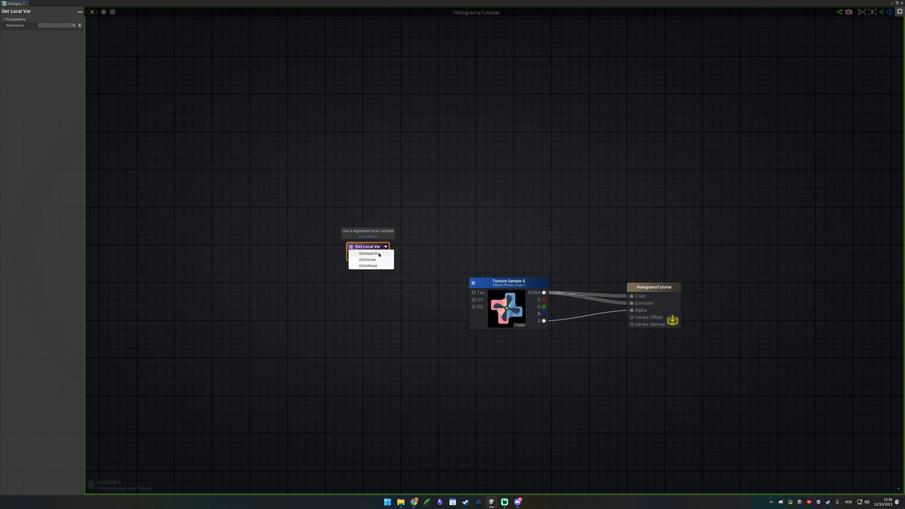
{"action": "left_click", "coordinate": [379, 253]}
{"action": "left_click_drag", "start_coordinate": [390, 258], "coordinate": [474, 299]}
{"action": "left_click_drag", "start_coordinate": [375, 202], "coordinate": [395, 303]}
- Save and compile the shader, and inspect the logo quad in the Scene view
{"action": "left_click", "coordinate": [94, 106]}
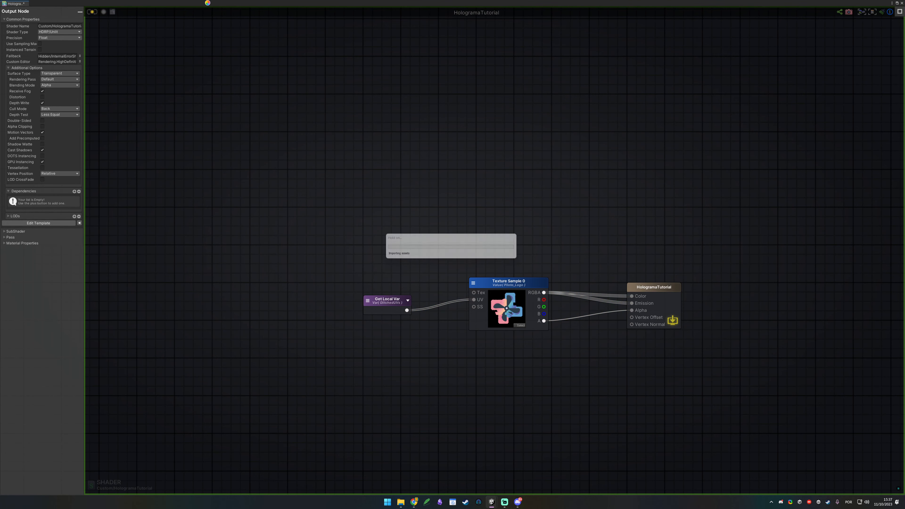
{"action": "right_click_drag", "start_coordinate": [357, 147], "coordinate": [342, 147]}
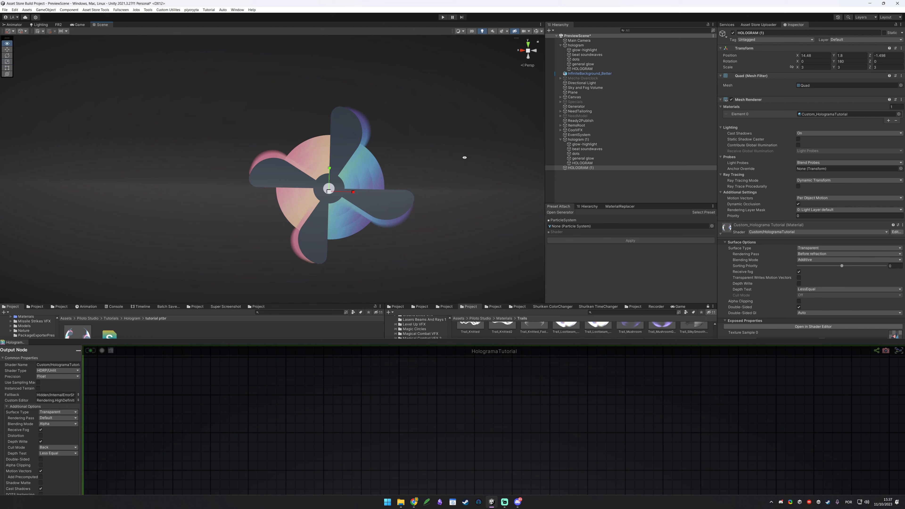
{"action": "scroll", "coordinate": [465, 157], "scroll_direction": "down", "scroll_amount": 3}
{"action": "left_click_drag", "start_coordinate": [368, 181], "coordinate": [277, 157], "text": "alt"}
- Set the material's Glitch UVs Strenght to 0.0205 and its Glitch Tiling to X 12 and Y 40
{"action": "left_click_drag", "start_coordinate": [695, 345], "coordinate": [428, 377]}
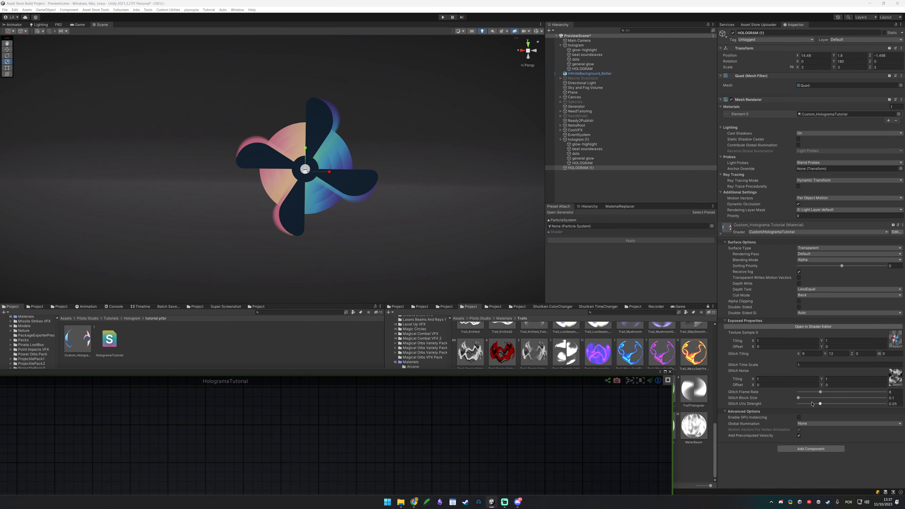
{"action": "left_click_drag", "start_coordinate": [821, 403], "coordinate": [808, 407]}
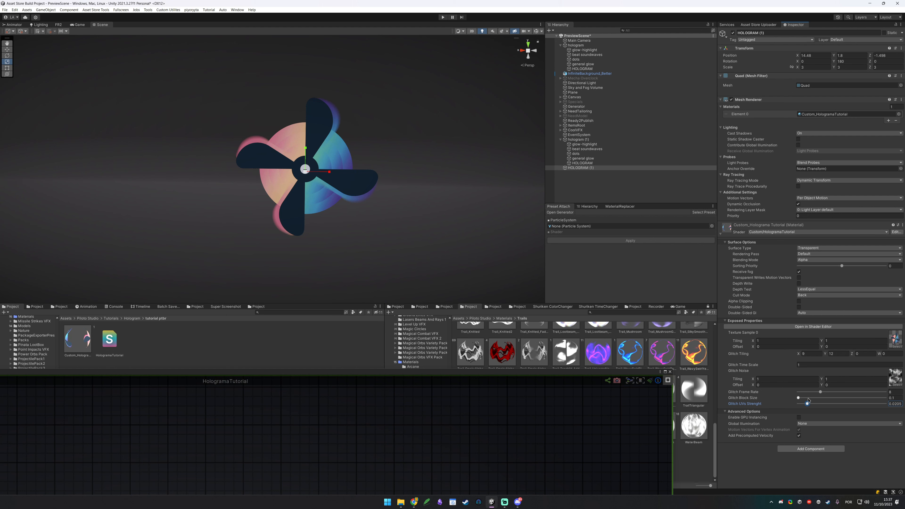
{"action": "left_click", "coordinate": [817, 353]}
{"action": "type", "text": "12"}
{"action": "key", "text": "Tab"}
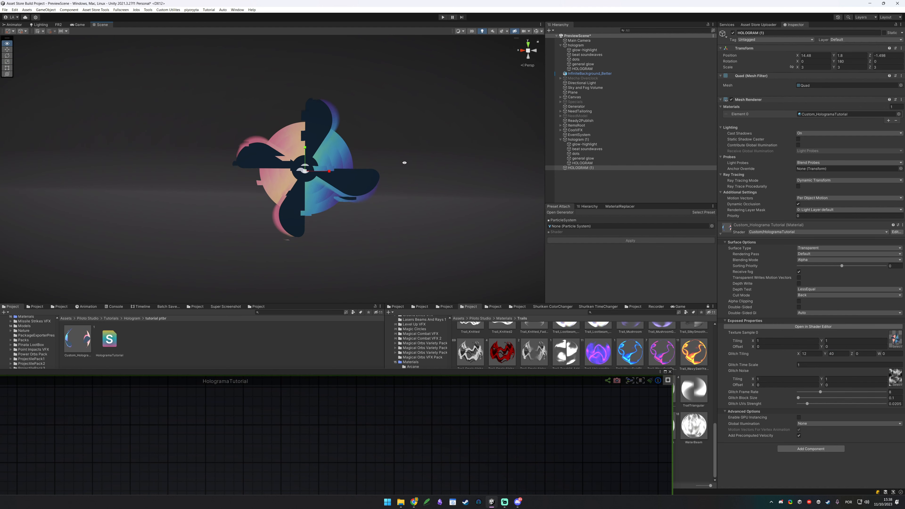
- Inspect the glitch distortion on the logo quad in the Scene view
{"action": "right_click_drag", "start_coordinate": [283, 169], "coordinate": [305, 224], "text": "alt"}
{"action": "mouse_move", "coordinate": [305, 224]}
{"action": "left_mouse_down", "text": "alt"}
{"action": "mouse_move", "coordinate": [388, 224]}
{"action": "mouse_move", "coordinate": [303, 220]}
{"action": "left_mouse_up", "text": "alt"}
{"action": "right_click_drag", "start_coordinate": [303, 220], "coordinate": [298, 204], "text": "alt"}
{"action": "left_click_drag", "start_coordinate": [299, 204], "coordinate": [348, 186], "text": "alt"}
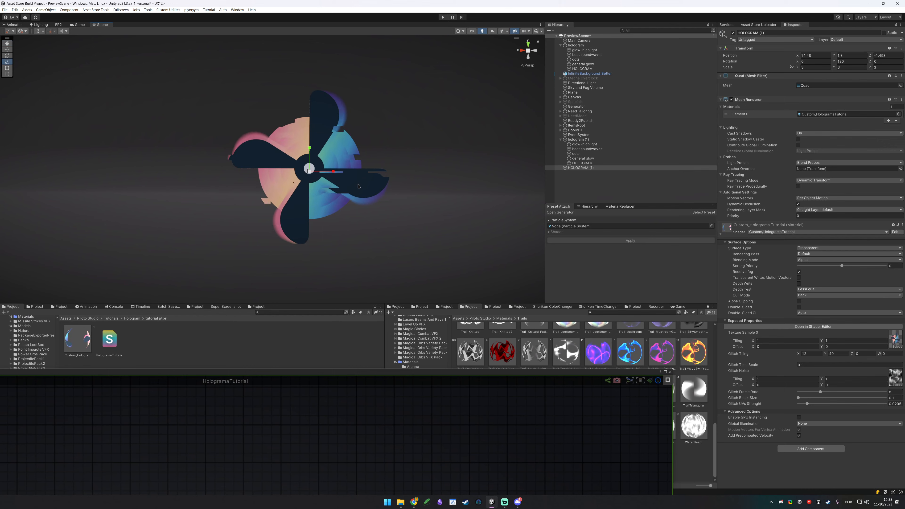
- Uncover the Scene view and examine the finished propeller hologram's glitch, scanline and transparency effects up close
{"action": "left_click", "coordinate": [665, 372]}
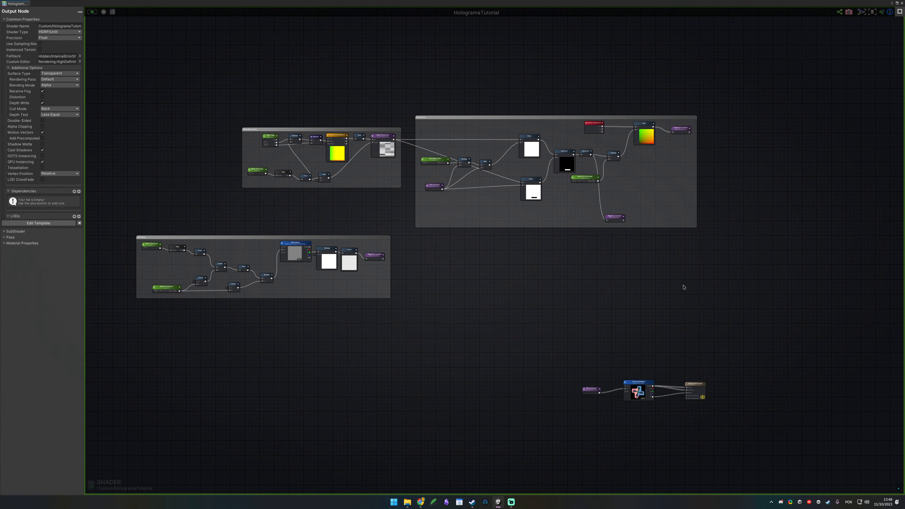
{"action": "left_click_drag", "start_coordinate": [489, 7], "coordinate": [443, 314]}
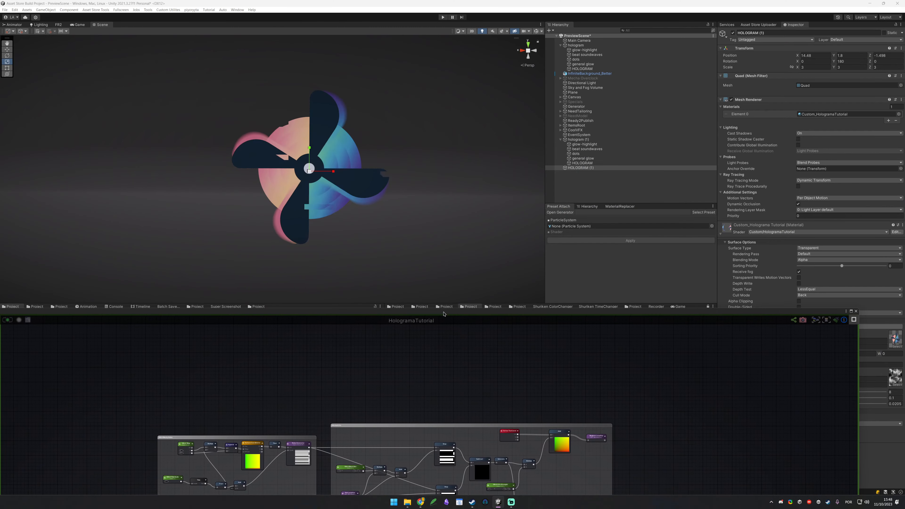
{"action": "middle_click_drag", "start_coordinate": [453, 210], "coordinate": [376, 229]}
{"action": "scroll", "coordinate": [415, 176], "scroll_direction": "down", "scroll_amount": 4}
{"action": "middle_click_drag", "start_coordinate": [513, 180], "coordinate": [228, 175]}
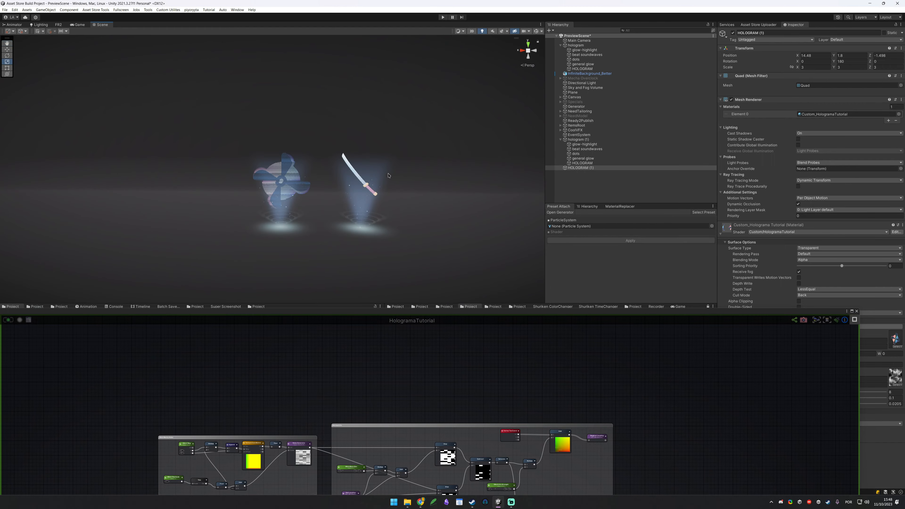
{"action": "scroll", "coordinate": [364, 199], "scroll_direction": "up", "scroll_amount": 8}
{"action": "middle_click_drag", "start_coordinate": [399, 211], "coordinate": [407, 146]}
{"action": "middle_click_drag", "start_coordinate": [514, 149], "coordinate": [299, 220]}
{"action": "mouse_move", "coordinate": [393, 175]}
{"action": "left_mouse_down", "text": "alt"}
{"action": "mouse_move", "coordinate": [324, 187]}
{"action": "mouse_move", "coordinate": [394, 175]}
{"action": "left_mouse_up", "text": "alt"}
{"action": "middle_click_drag", "start_coordinate": [209, 175], "coordinate": [471, 151]}
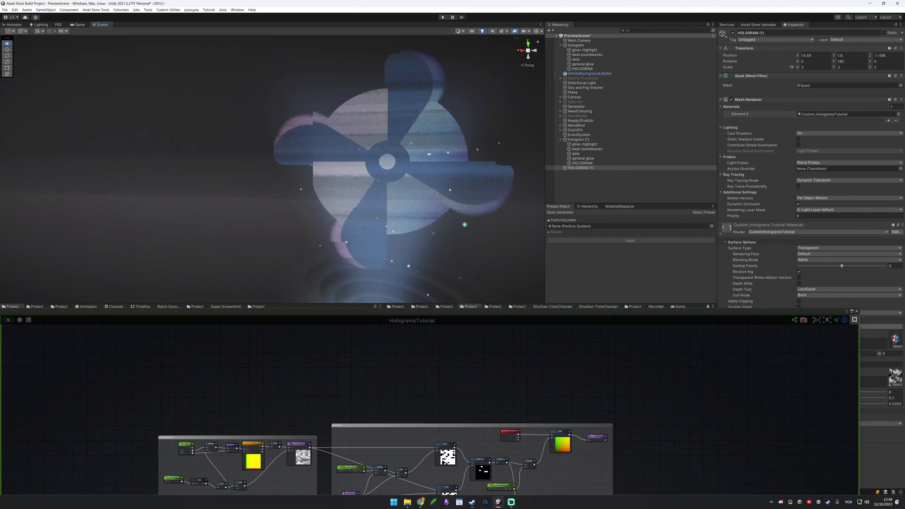
{"action": "middle_click_drag", "start_coordinate": [462, 225], "coordinate": [417, 227]}
{"action": "scroll", "coordinate": [412, 165], "scroll_direction": "down", "scroll_amount": 4}
{"action": "right_click_drag", "start_coordinate": [413, 164], "coordinate": [412, 160]}
{"action": "key", "text": "w"}
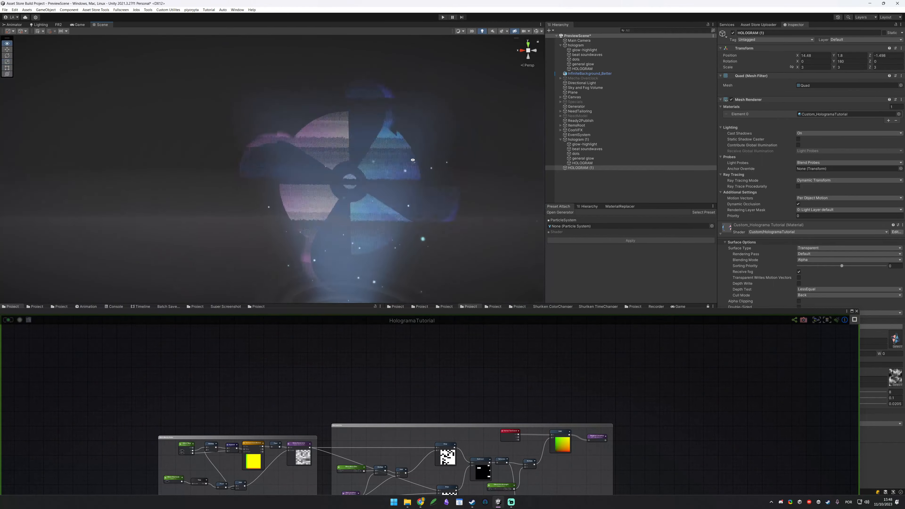
- Examine the surface details of the finished sword hologram up close
{"action": "key", "text": "d"}
{"action": "right_click_drag", "start_coordinate": [403, 114], "coordinate": [434, 148]}
{"action": "key", "text": "w"}
{"action": "key", "text": "w"}
{"action": "key", "text": "d"}
{"action": "key", "text": "s"}
{"action": "key", "text": "d"}
{"action": "key", "text": "w"}
{"action": "key", "text": "a"}
{"action": "key", "text": "w"}
{"action": "key", "text": "s"}
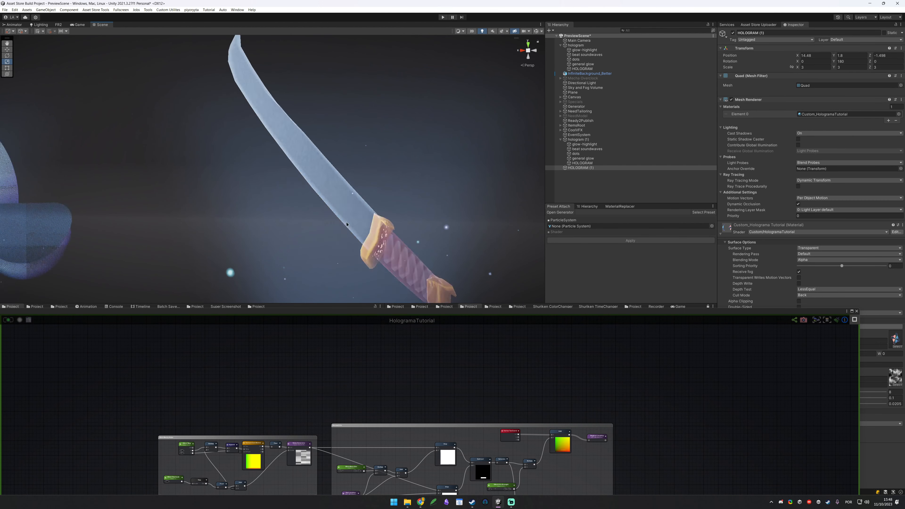
- Return to the tutorial logo quad and examine its glitch effect after viewing the finished holograms
{"action": "middle_click_drag", "start_coordinate": [384, 243], "coordinate": [426, 217]}
{"action": "scroll", "coordinate": [414, 218], "scroll_direction": "down", "scroll_amount": 8}
{"action": "key", "text": "w"}
{"action": "mouse_move", "coordinate": [426, 217]}
{"action": "right_mouse_down"}
{"action": "mouse_move", "coordinate": [414, 222]}
{"action": "mouse_move", "coordinate": [409, 206]}
{"action": "mouse_move", "coordinate": [418, 229]}
{"action": "mouse_move", "coordinate": [415, 215]}
{"action": "right_mouse_up"}
{"action": "key", "text": "s"}
{"action": "key", "text": "a"}
{"action": "key", "text": "w"}
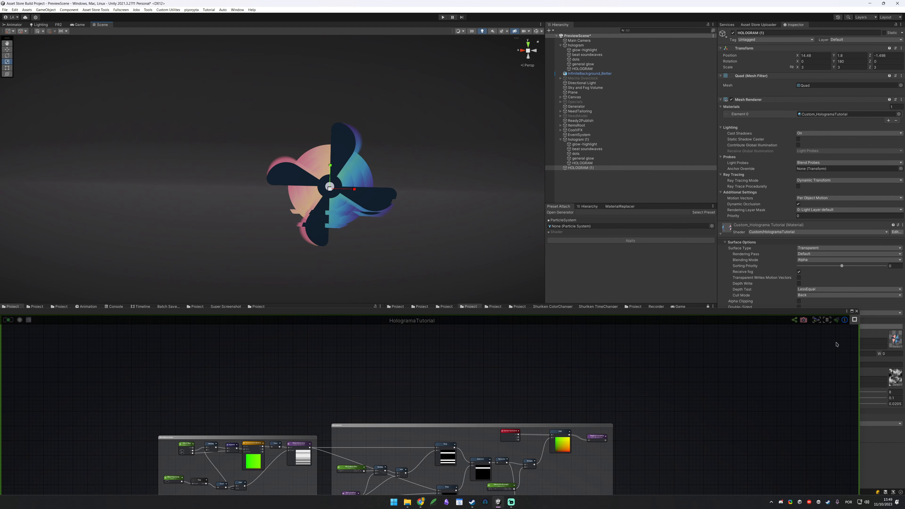
- Enlarge the shader graph again and rearrange the nodes near the output to free space beneath the glitch groups
{"action": "left_click", "coordinate": [851, 313]}
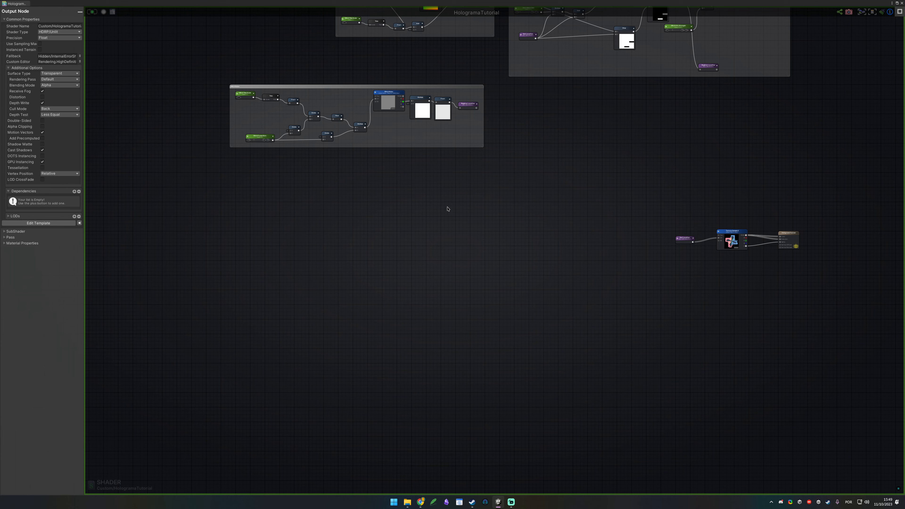
{"action": "middle_click_drag", "start_coordinate": [445, 280], "coordinate": [623, 191]}
{"action": "scroll", "coordinate": [628, 194], "scroll_direction": "up", "scroll_amount": 5}
{"action": "scroll", "coordinate": [488, 211], "scroll_direction": "down", "scroll_amount": 10}
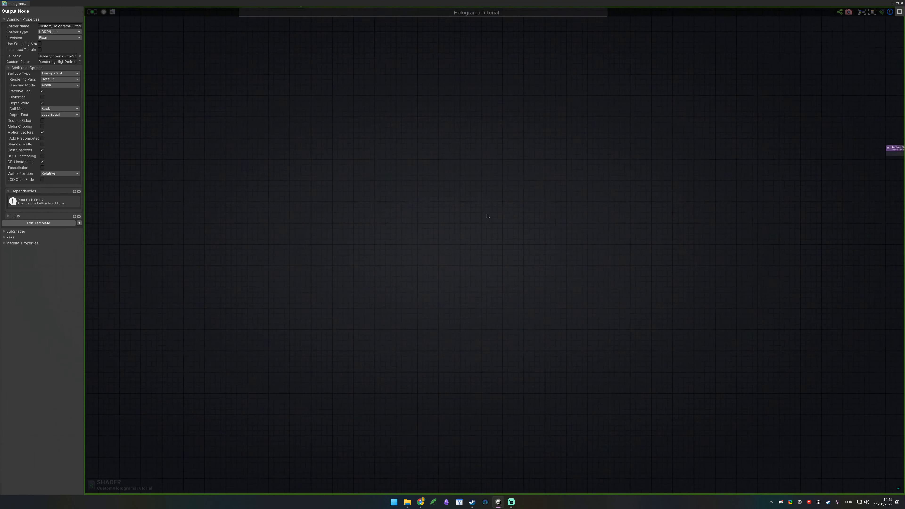
{"action": "left_click_drag", "start_coordinate": [362, 145], "coordinate": [497, 231]}
{"action": "scroll", "coordinate": [445, 187], "scroll_direction": "up", "scroll_amount": 6}
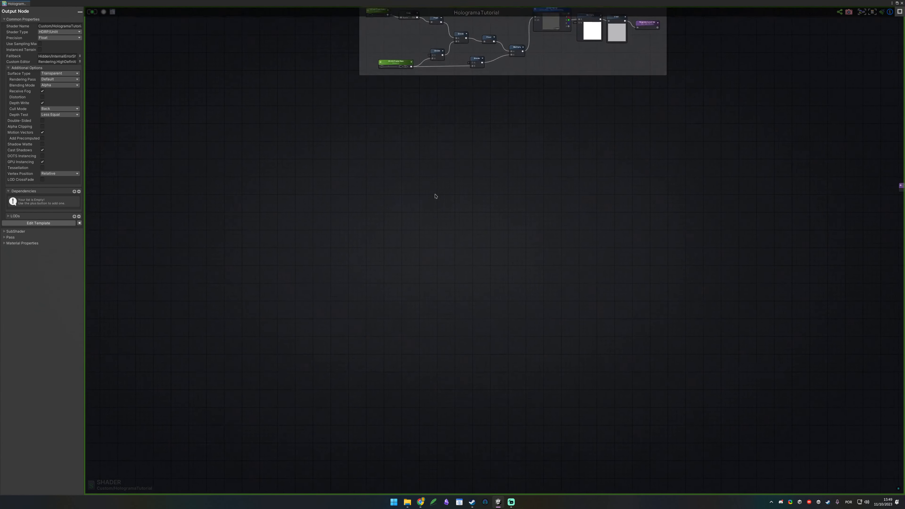
{"action": "scroll", "coordinate": [468, 194], "scroll_direction": "up", "scroll_amount": 3}
{"action": "middle_click_drag", "start_coordinate": [468, 200], "coordinate": [294, 204]}
{"action": "middle_click_drag", "start_coordinate": [794, 174], "coordinate": [455, 134]}
{"action": "left_click_drag", "start_coordinate": [555, 179], "coordinate": [670, 302]}
{"action": "middle_click_drag", "start_coordinate": [511, 222], "coordinate": [643, 247]}
{"action": "left_click_drag", "start_coordinate": [672, 225], "coordinate": [703, 308]}
- Add a Noise Generator node in the empty area below the Glitch Frame Rate group and expand its preview
{"action": "middle_click_drag", "start_coordinate": [285, 178], "coordinate": [572, 203]}
{"action": "middle_click_drag", "start_coordinate": [263, 202], "coordinate": [456, 184]}
{"action": "scroll", "coordinate": [586, 214], "scroll_direction": "up", "scroll_amount": 5}
{"action": "middle_click_drag", "start_coordinate": [569, 203], "coordinate": [505, 237]}
{"action": "scroll", "coordinate": [495, 206], "scroll_direction": "up", "scroll_amount": 2}
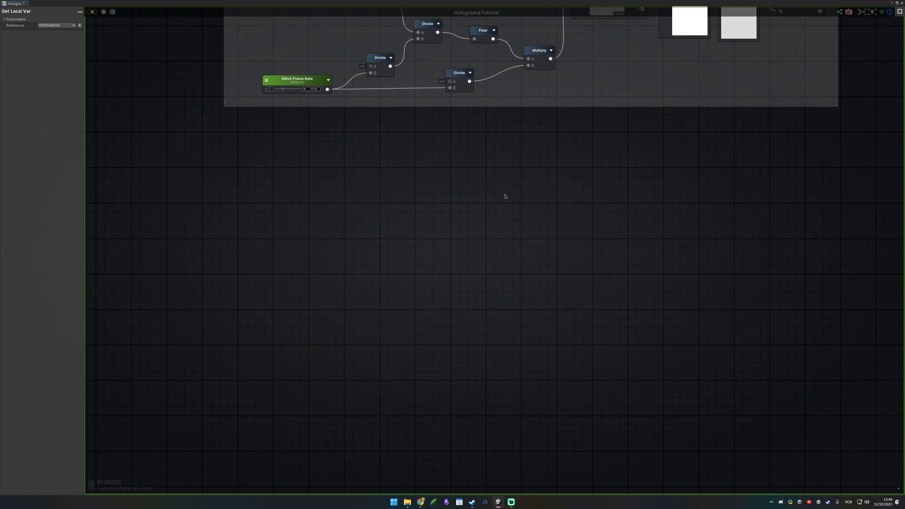
{"action": "right_click", "coordinate": [478, 180]}
{"action": "type", "text": "noise"}
{"action": "key", "text": "Return"}
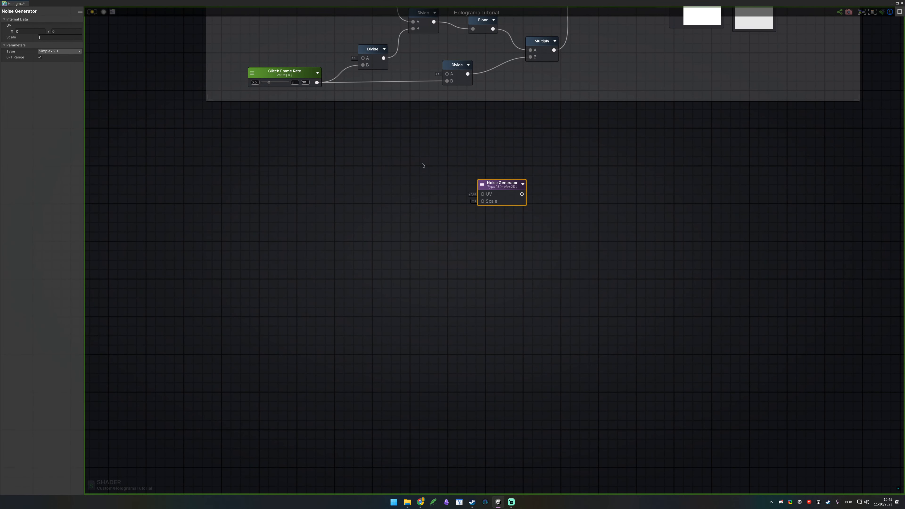
{"action": "left_click", "coordinate": [523, 183]}
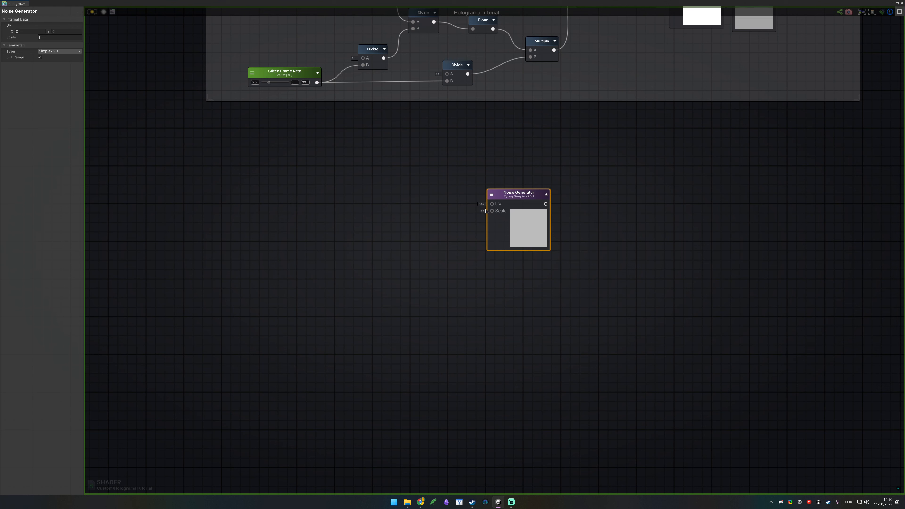
{"action": "left_click_drag", "start_coordinate": [493, 208], "coordinate": [435, 206]}
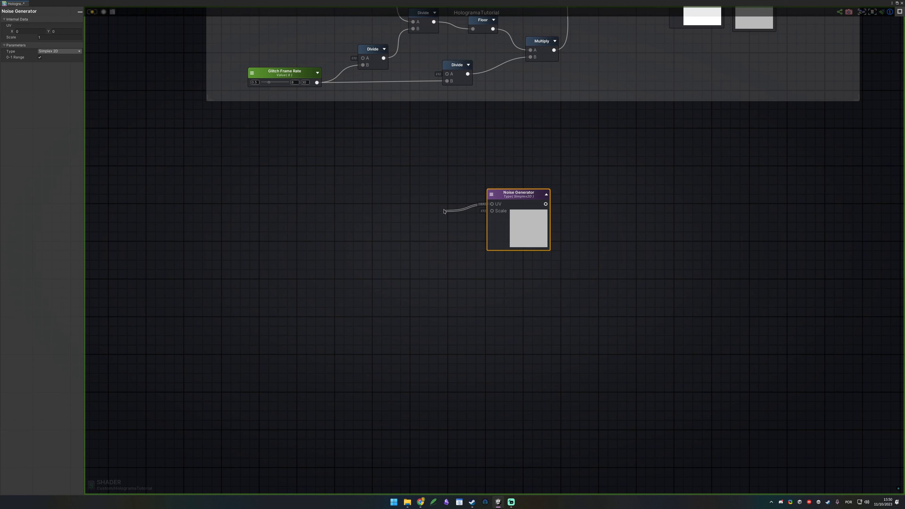
{"action": "left_click_drag", "start_coordinate": [450, 213], "coordinate": [448, 209]}
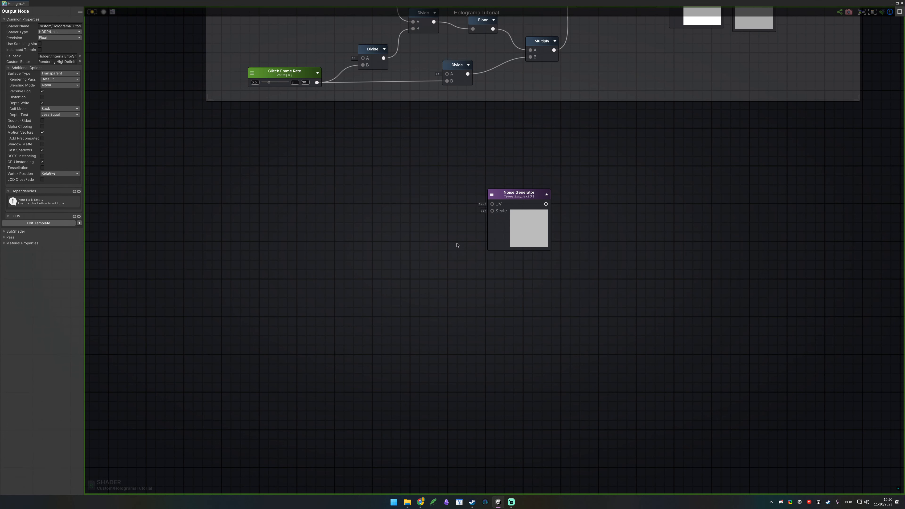
{"action": "middle_click_drag", "start_coordinate": [223, 241], "coordinate": [513, 235]}
{"action": "right_click", "coordinate": [499, 210]}
{"action": "left_click", "coordinate": [462, 192]}
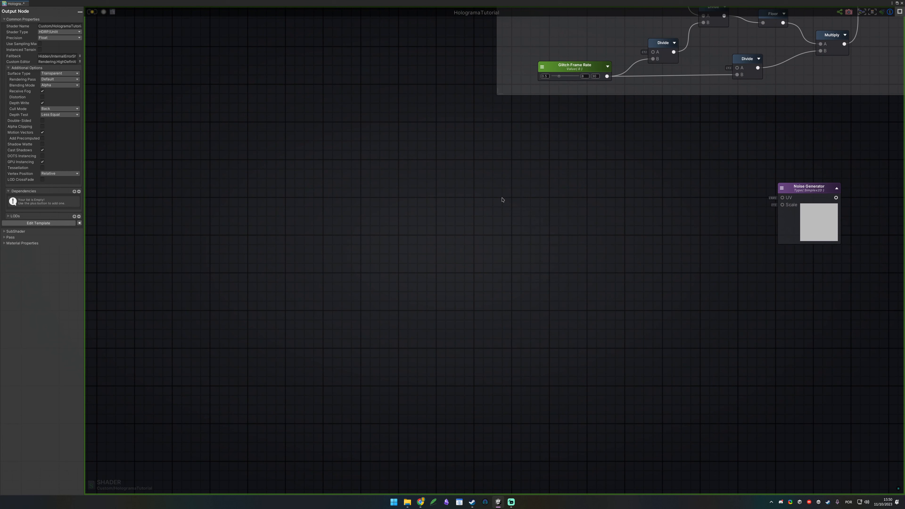
- Move the Noise Generator farther aside and add a Vertex Position node in the empty area below the glitch group
{"action": "left_click_drag", "start_coordinate": [816, 189], "coordinate": [868, 235]}
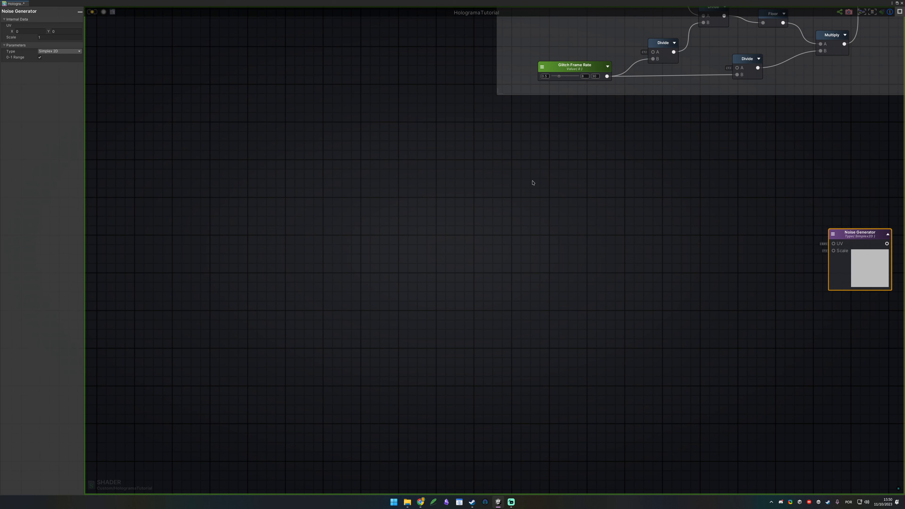
{"action": "left_click", "coordinate": [464, 175]}
{"action": "right_click", "coordinate": [464, 175]}
{"action": "type", "text": "vertex pois"}
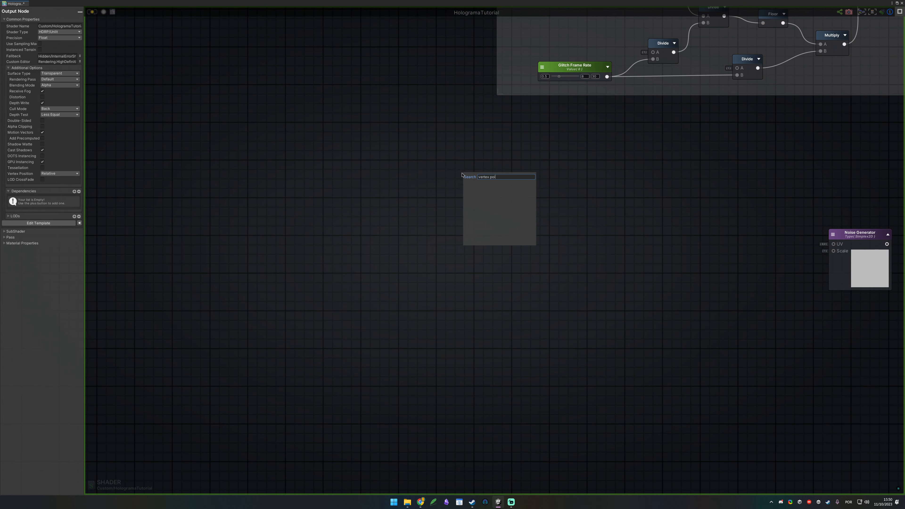
{"action": "key", "text": "Return"}
{"action": "left_click_drag", "start_coordinate": [483, 198], "coordinate": [407, 196]}
- Add a Static Switch node fed by the X, Y and Z outputs of Vertex Position
{"action": "left_click", "coordinate": [458, 170]}
{"action": "right_click_drag", "start_coordinate": [458, 170], "coordinate": [450, 165]}
{"action": "type", "text": "stac"}
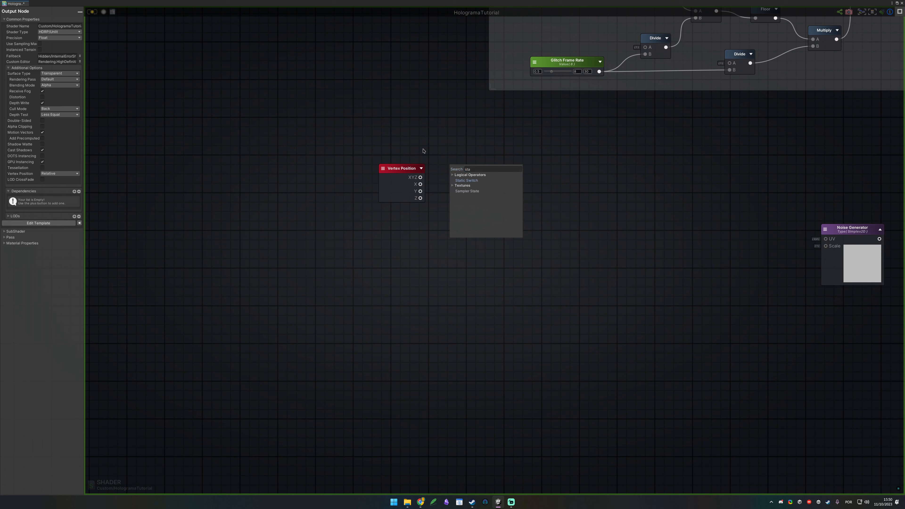
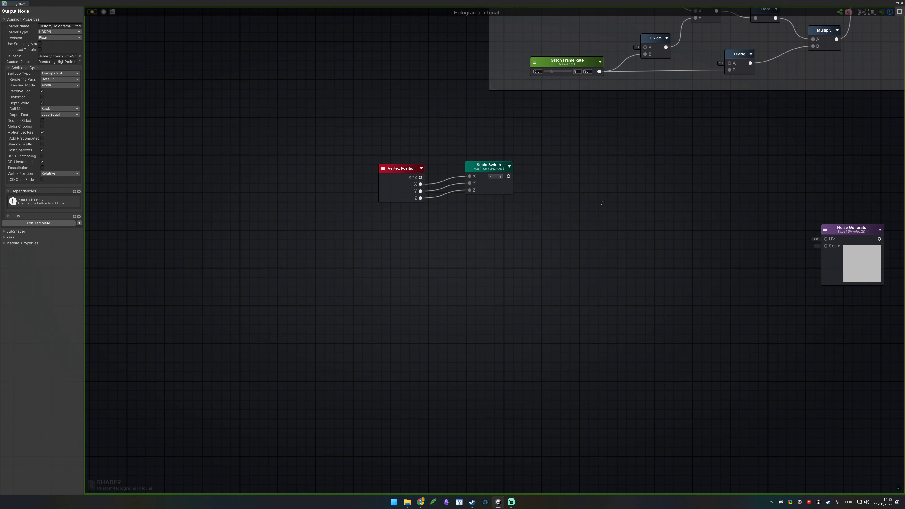
- Register the Static Switch output as local variable ScanlinesVector and group these nodes as Scanlines Vector Picker
{"action": "mouse_move", "coordinate": [494, 187]}
{"action": "left_mouse_down"}
{"action": "mouse_move", "coordinate": [463, 182]}
{"action": "mouse_move", "coordinate": [510, 187]}
{"action": "left_mouse_up"}
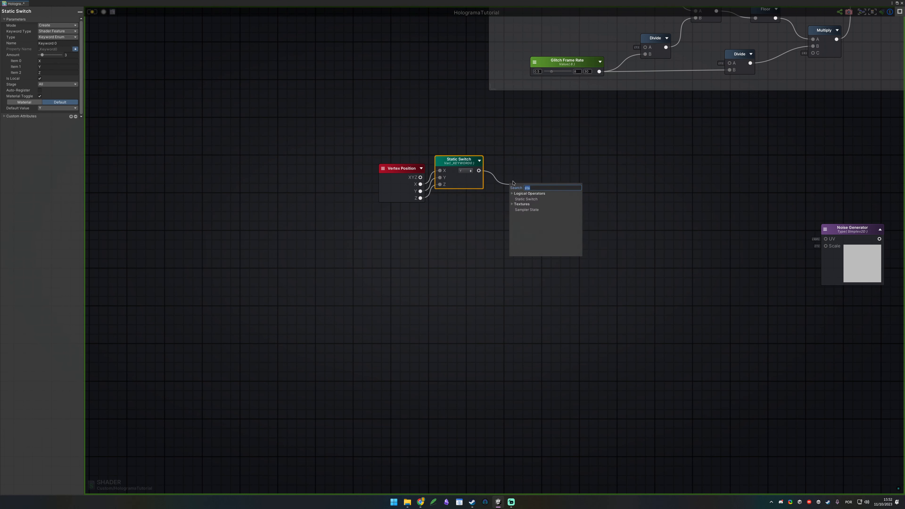
{"action": "type", "text": "regi"}
{"action": "key", "text": "Return"}
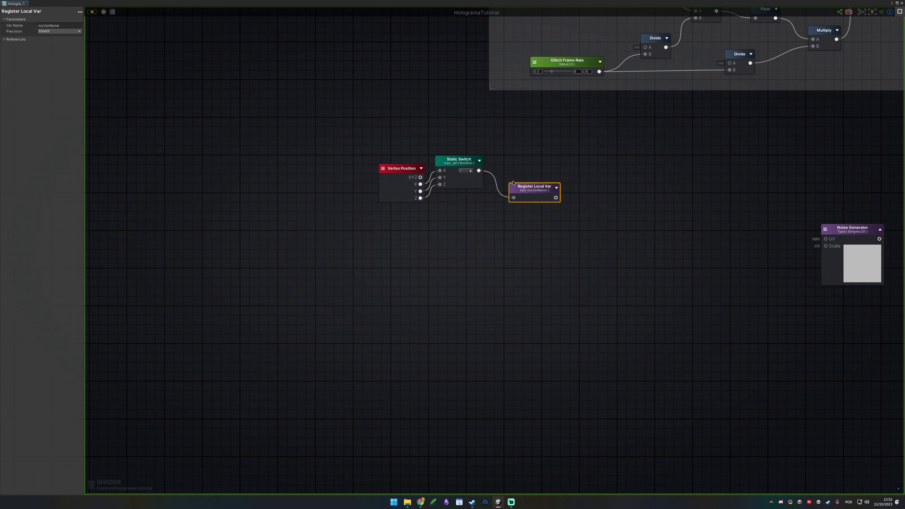
{"action": "left_click", "coordinate": [70, 26]}
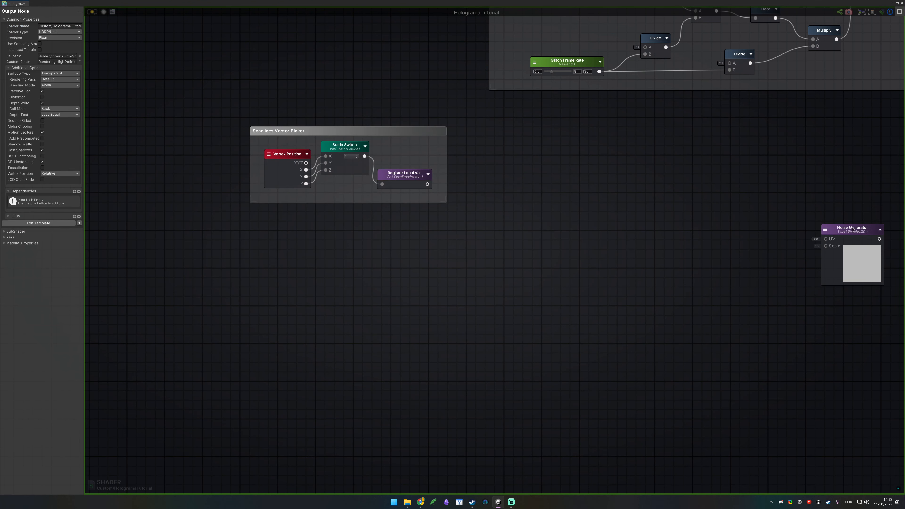
- Add a Get Local Var node referencing ScanlinesVector and connect it to the Noise Generator's UV input
{"action": "left_click_drag", "start_coordinate": [853, 231], "coordinate": [682, 210]}
{"action": "key", "text": "g"}
{"action": "left_click", "coordinate": [425, 253]}
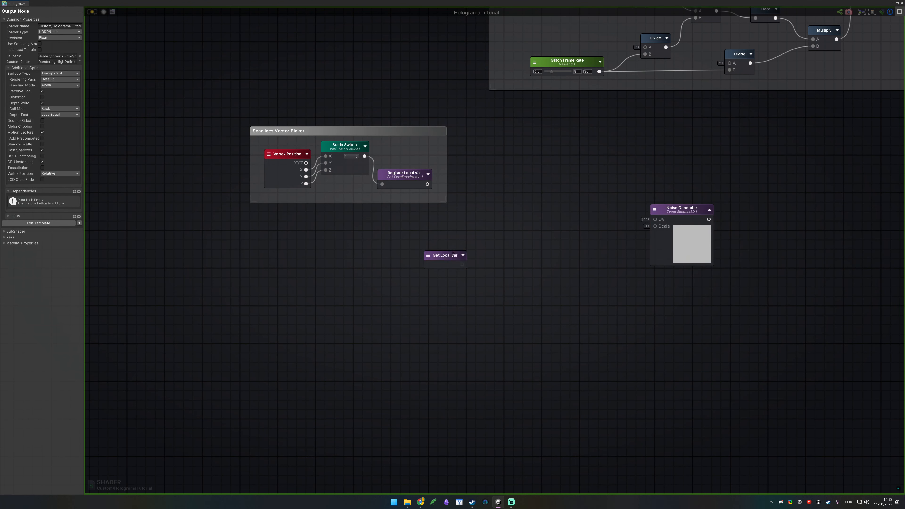
{"action": "left_click", "coordinate": [453, 265]}
{"action": "left_click", "coordinate": [430, 259]}
{"action": "left_click", "coordinate": [450, 284]}
{"action": "left_click_drag", "start_coordinate": [452, 265], "coordinate": [521, 255]}
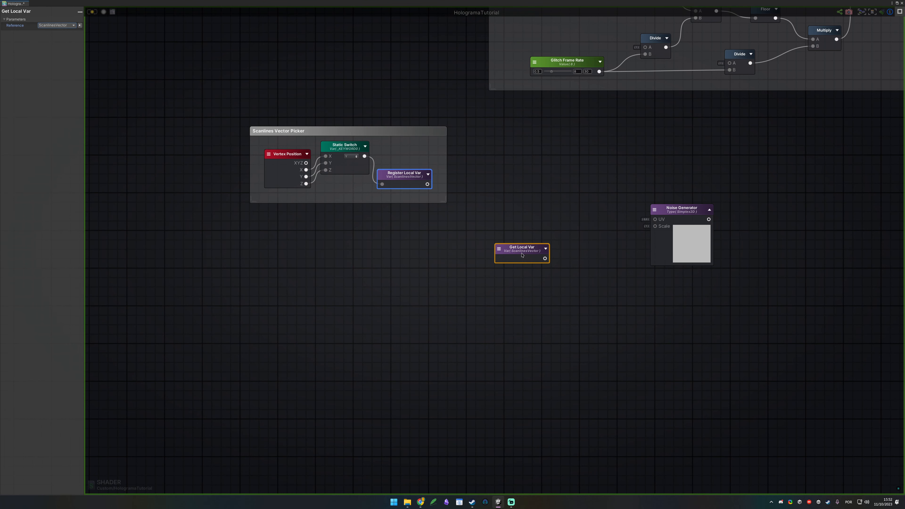
{"action": "middle_click_drag", "start_coordinate": [535, 250], "coordinate": [433, 262]}
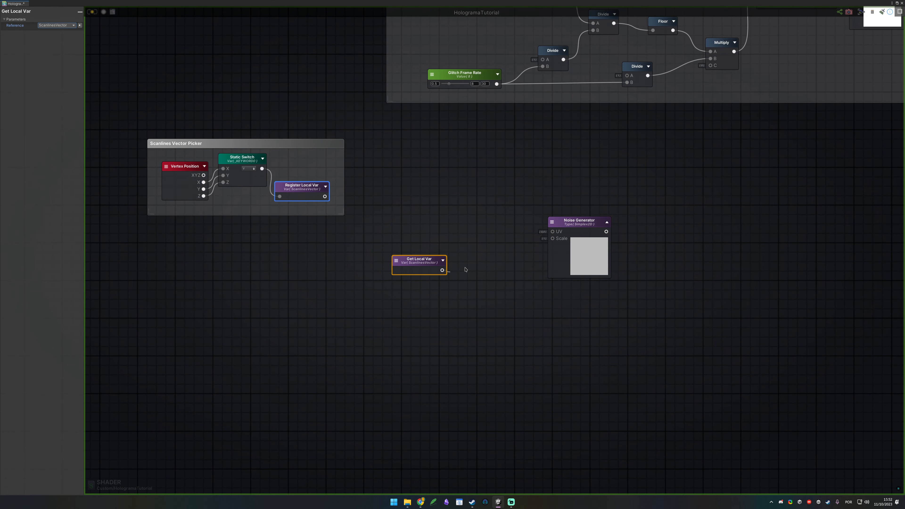
{"action": "left_click_drag", "start_coordinate": [442, 271], "coordinate": [553, 231]}
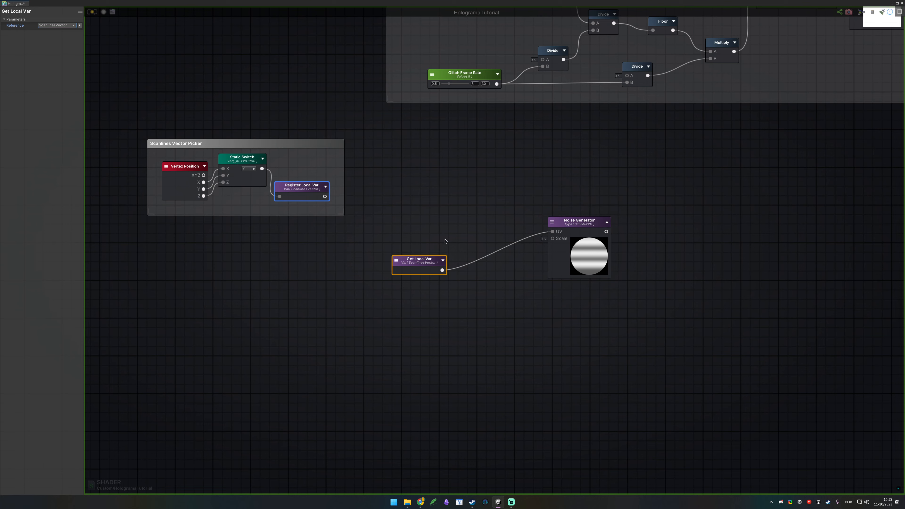
- Try the other axis options of the Static Switch to compare the noise bands and return it to Y
{"action": "middle_click_drag", "start_coordinate": [244, 178], "coordinate": [432, 174]}
{"action": "left_click", "coordinate": [435, 166]}
{"action": "left_click", "coordinate": [440, 172]}
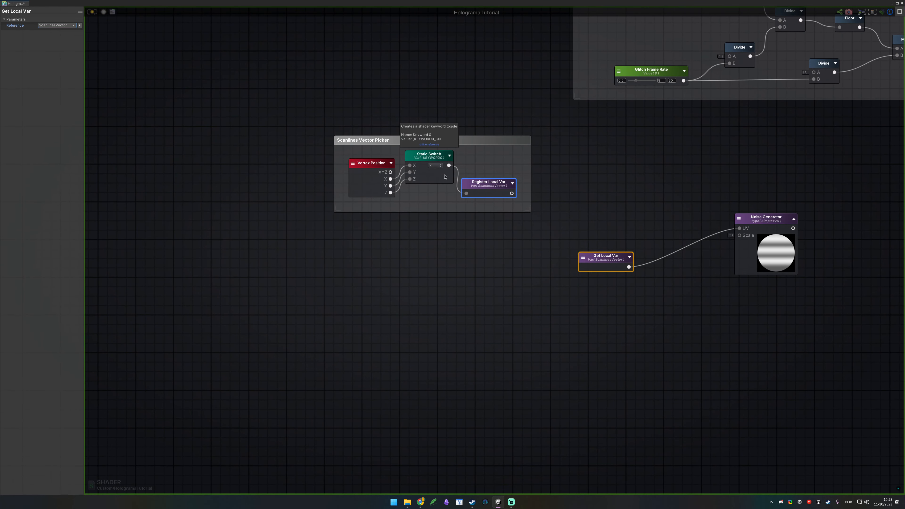
{"action": "middle_click_drag", "start_coordinate": [674, 213], "coordinate": [471, 236]}
{"action": "left_click", "coordinate": [559, 276]}
{"action": "left_click_drag", "start_coordinate": [560, 276], "coordinate": [493, 280]}
{"action": "middle_click_drag", "start_coordinate": [243, 210], "coordinate": [455, 192]}
{"action": "left_click", "coordinate": [446, 174]}
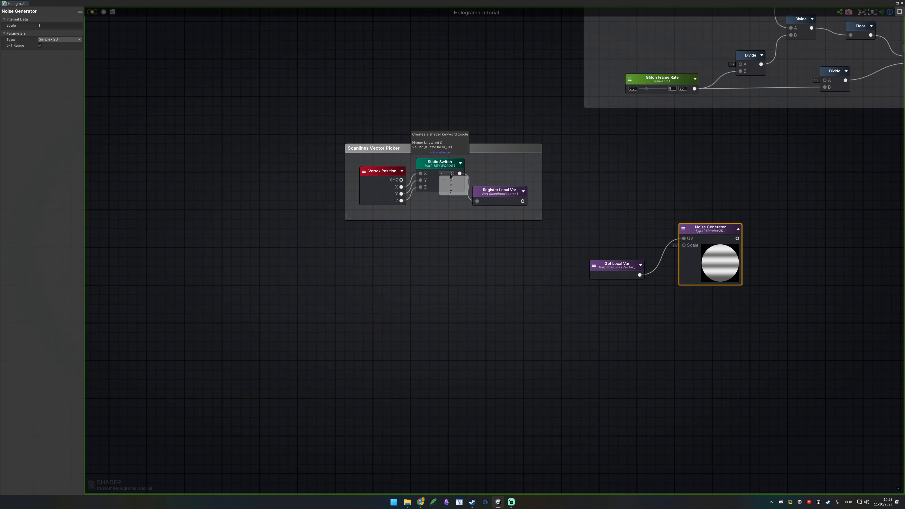
{"action": "left_click", "coordinate": [449, 192]}
{"action": "left_click", "coordinate": [447, 174]}
{"action": "left_click", "coordinate": [451, 186]}
- Rearrange the Get Local Var and Noise Generator nodes so their connection runs straight into the UV input
{"action": "middle_click_drag", "start_coordinate": [527, 210], "coordinate": [355, 205]}
{"action": "left_click_drag", "start_coordinate": [368, 205], "coordinate": [612, 322]}
{"action": "left_click_drag", "start_coordinate": [538, 227], "coordinate": [733, 227]}
{"action": "left_click", "coordinate": [672, 286]}
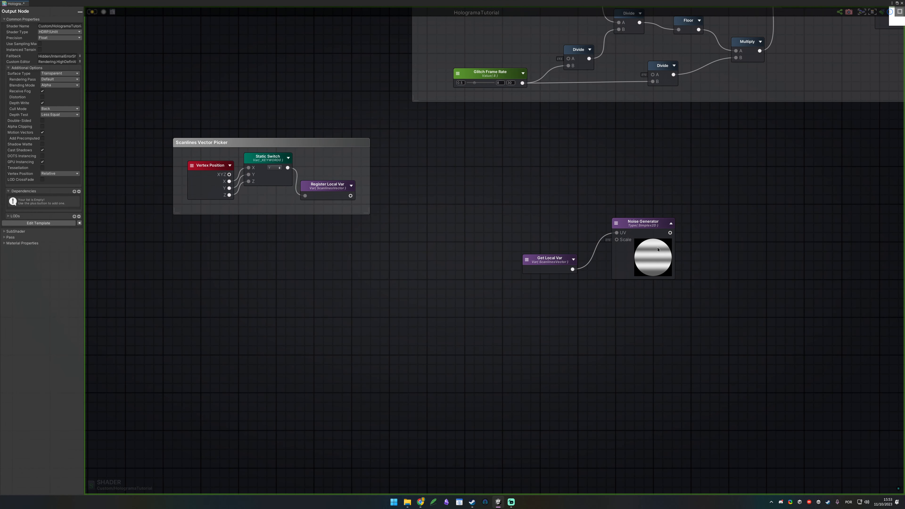
{"action": "left_click_drag", "start_coordinate": [550, 270], "coordinate": [546, 231]}
{"action": "left_click_drag", "start_coordinate": [520, 259], "coordinate": [602, 195]}
{"action": "mouse_move", "coordinate": [546, 224]}
{"action": "left_mouse_down"}
{"action": "mouse_move", "coordinate": [490, 360]}
{"action": "mouse_move", "coordinate": [520, 228]}
{"action": "left_mouse_up"}
{"action": "middle_click_drag", "start_coordinate": [603, 324], "coordinate": [452, 324]}
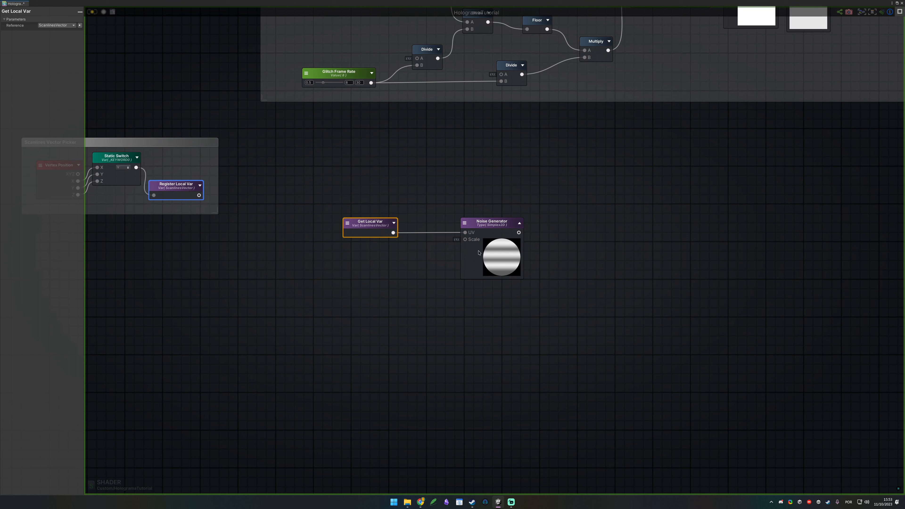
- Add a Float node beneath Get Local Var and make it a property named Scanline 1 Scale
{"action": "left_click", "coordinate": [385, 265]}
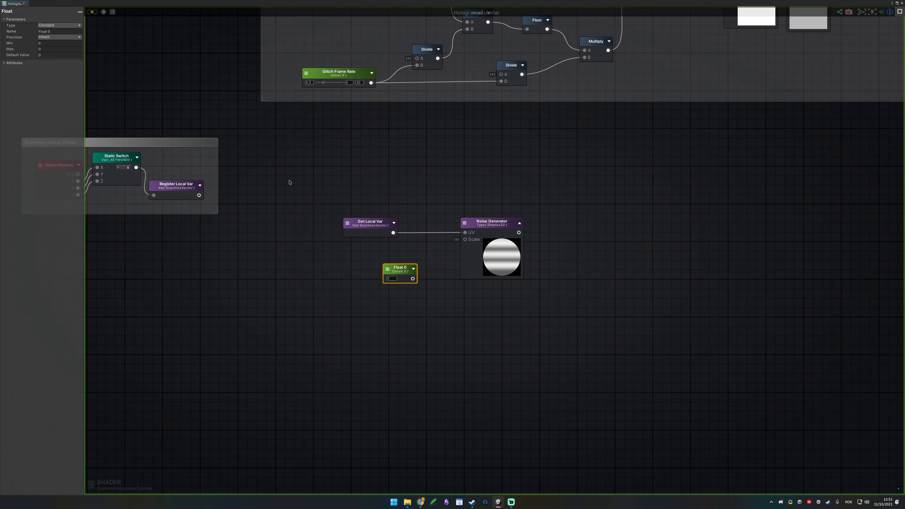
{"action": "left_click", "coordinate": [59, 25]}
{"action": "left_click", "coordinate": [54, 32]}
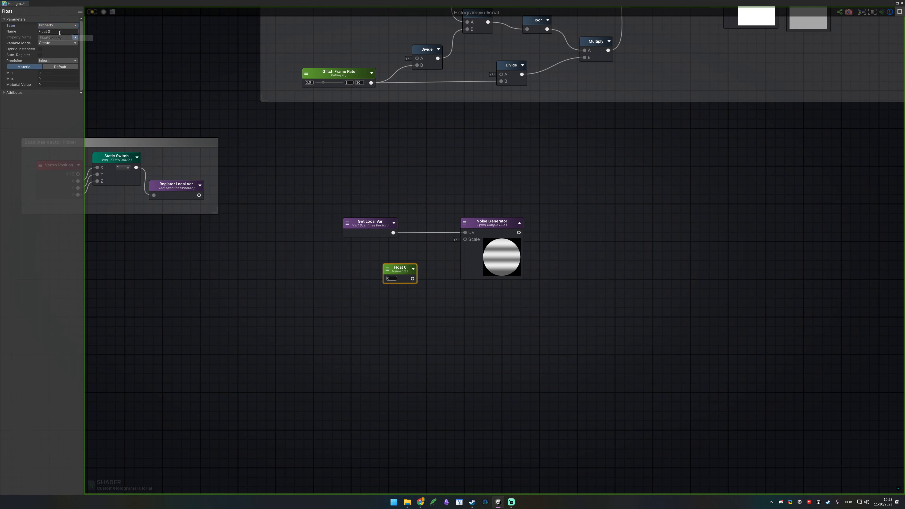
{"action": "type", "text": "Scanline 1 Scale"}
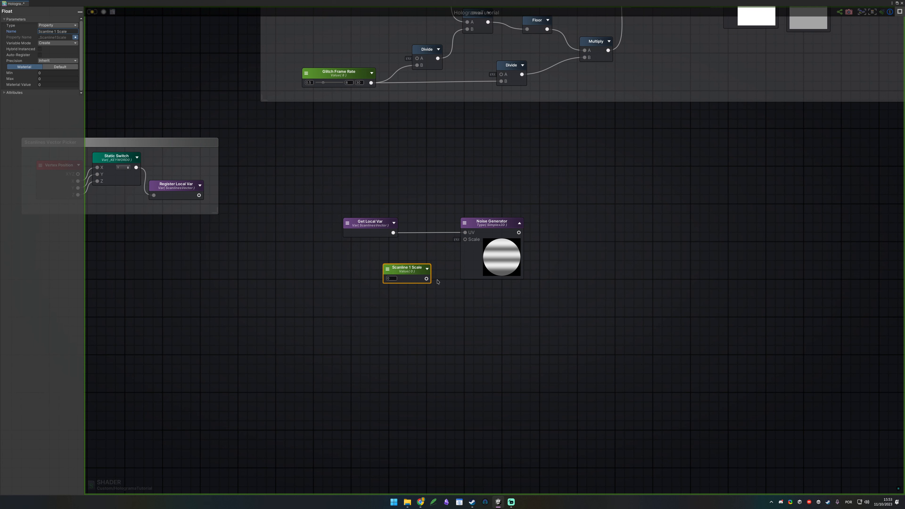
- Connect Scanline 1 Scale to the Noise Generator's Scale input and set its value to 3
{"action": "left_click_drag", "start_coordinate": [427, 279], "coordinate": [465, 239]}
{"action": "left_click", "coordinate": [420, 307]}
{"action": "left_click", "coordinate": [391, 279]}
{"action": "type", "text": "1"}
{"action": "left_click", "coordinate": [392, 279]}
{"action": "type", "text": "3"}
{"action": "left_click", "coordinate": [368, 324]}
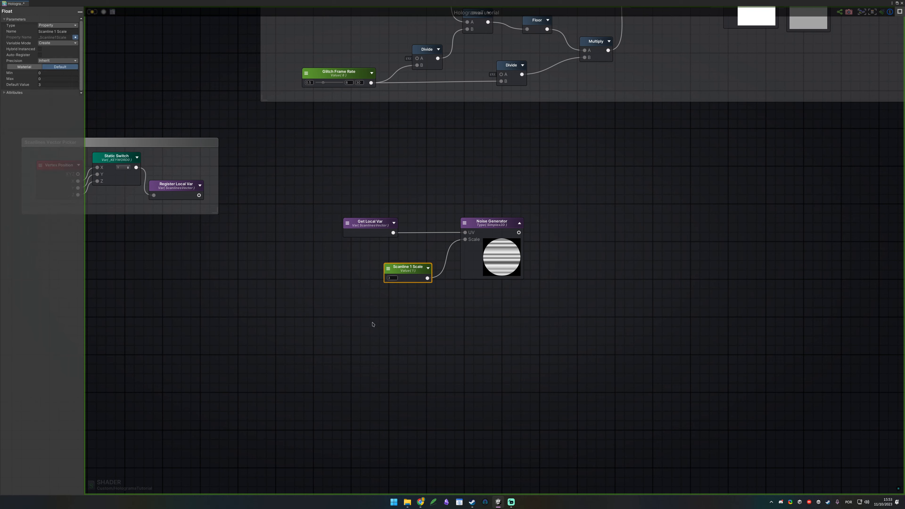
- Move the ScanlinesVector Get Local Var node away from the noise nodes and disconnect it from the UV input
{"action": "middle_click_drag", "start_coordinate": [373, 324], "coordinate": [578, 298]}
{"action": "left_click_drag", "start_coordinate": [562, 207], "coordinate": [400, 246]}
{"action": "left_click", "coordinate": [551, 263], "text": "alt"}
- Create an Add node that takes ScanlinesVector in A and a new Time node in B
{"action": "left_click", "coordinate": [433, 283]}
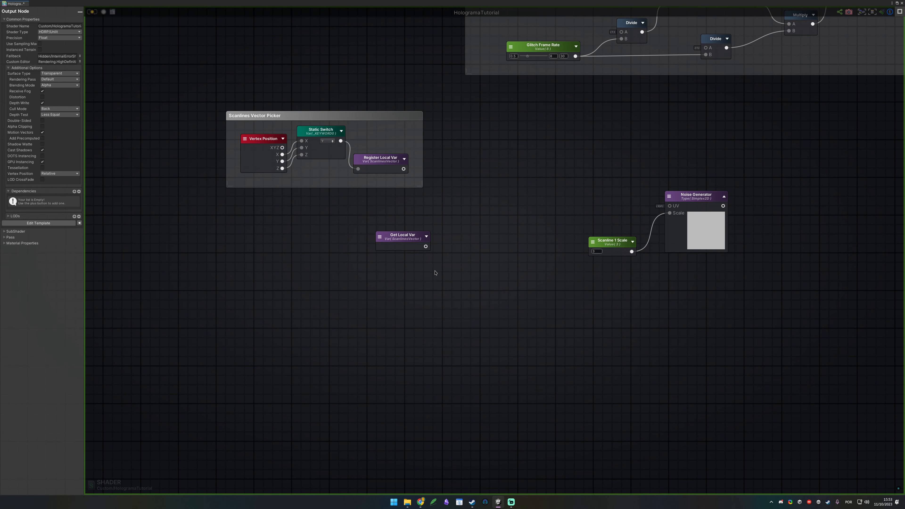
{"action": "key", "text": "a"}
{"action": "left_click", "coordinate": [444, 241]}
{"action": "left_click_drag", "start_coordinate": [426, 247], "coordinate": [448, 254]}
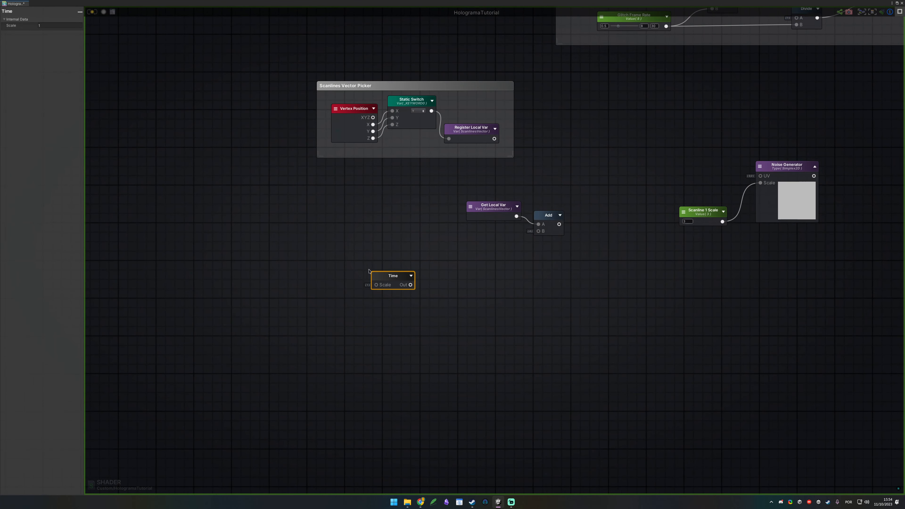
{"action": "left_click_drag", "start_coordinate": [410, 285], "coordinate": [538, 231]}
{"action": "left_click_drag", "start_coordinate": [395, 275], "coordinate": [505, 236]}
- Add another Float node near the Time node and make it a property named Scanline 1 Speed
{"action": "left_click", "coordinate": [392, 252]}
{"action": "key", "text": "1"}
{"action": "left_click", "coordinate": [356, 238]}
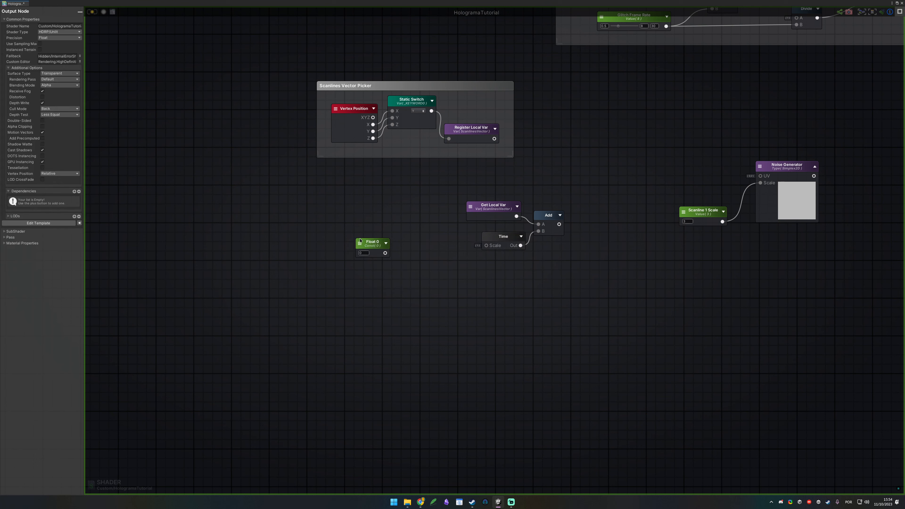
{"action": "left_click", "coordinate": [373, 244]}
{"action": "left_click", "coordinate": [57, 25]}
{"action": "left_click", "coordinate": [56, 37]}
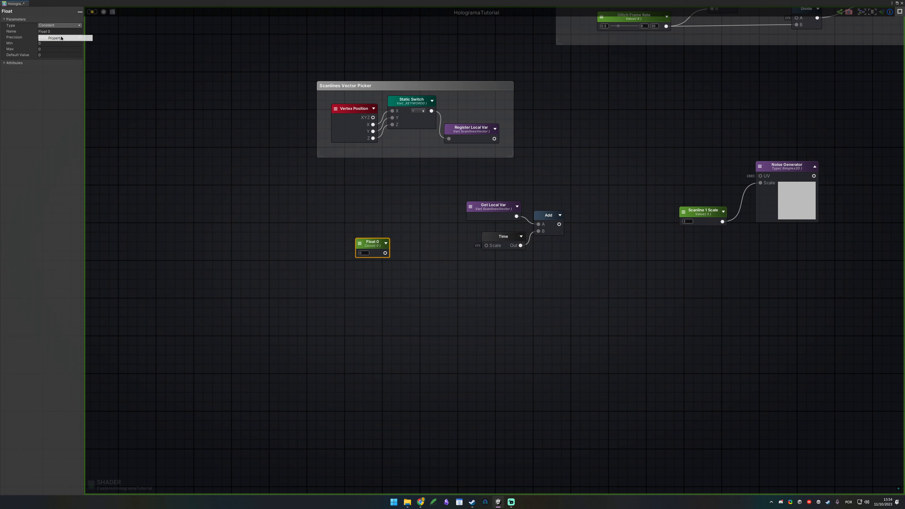
{"action": "left_click", "coordinate": [57, 31]}
{"action": "type", "text": "Scanli"}
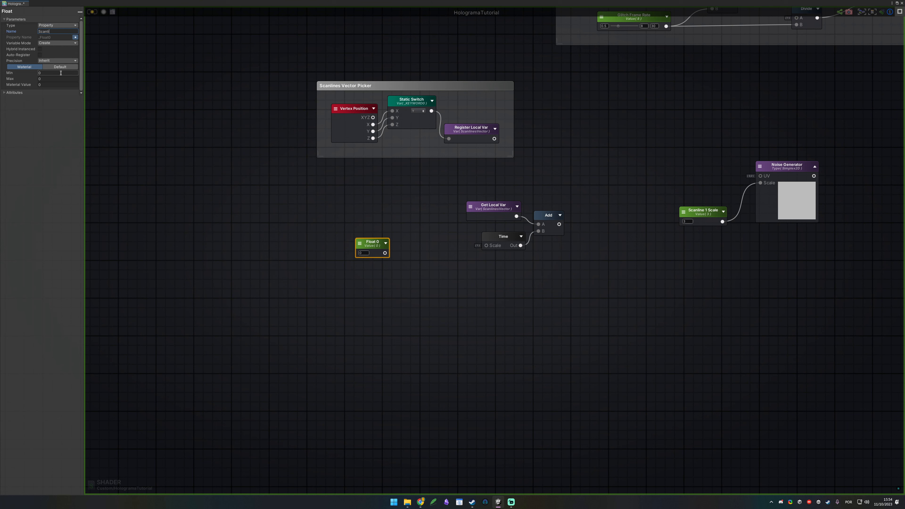
{"action": "left_click", "coordinate": [62, 74]}
{"action": "key", "text": "Tab"}
{"action": "key", "text": "Tab"}
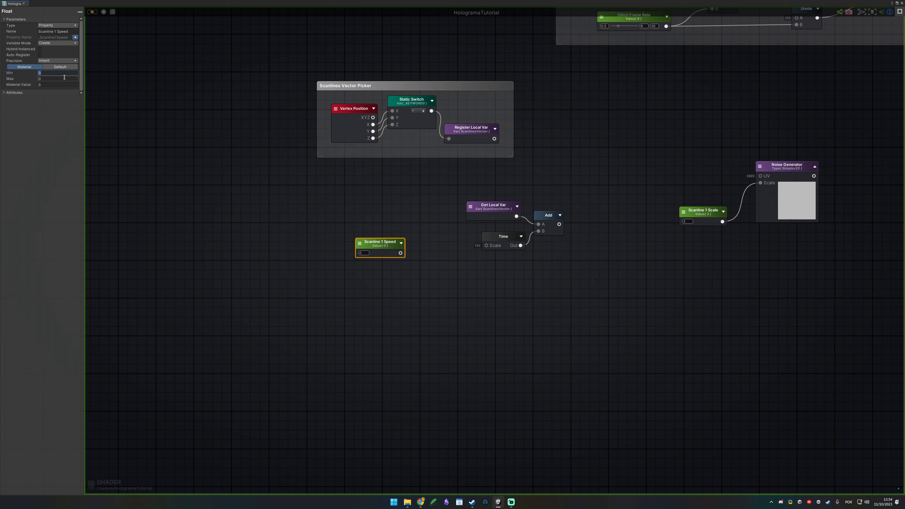
{"action": "left_click", "coordinate": [319, 247]}
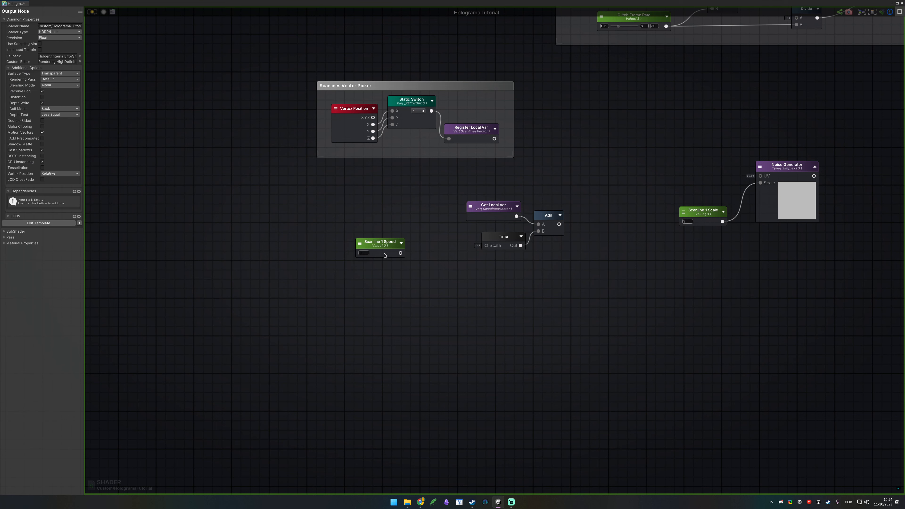
- Feed Scanline 1 Speed with value 1 into the Time node's Scale and connect Add to the Noise Generator's UV
{"action": "left_click_drag", "start_coordinate": [401, 253], "coordinate": [458, 234]}
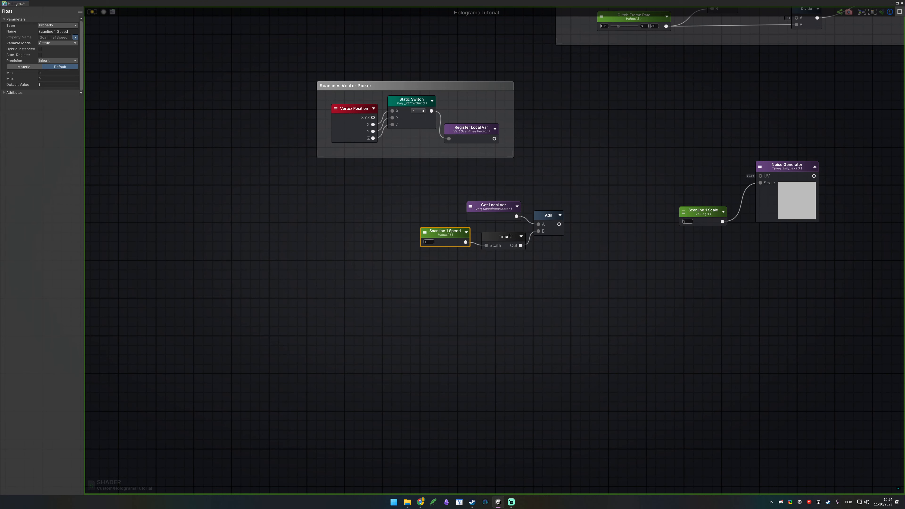
{"action": "middle_click_drag", "start_coordinate": [574, 177], "coordinate": [490, 210]}
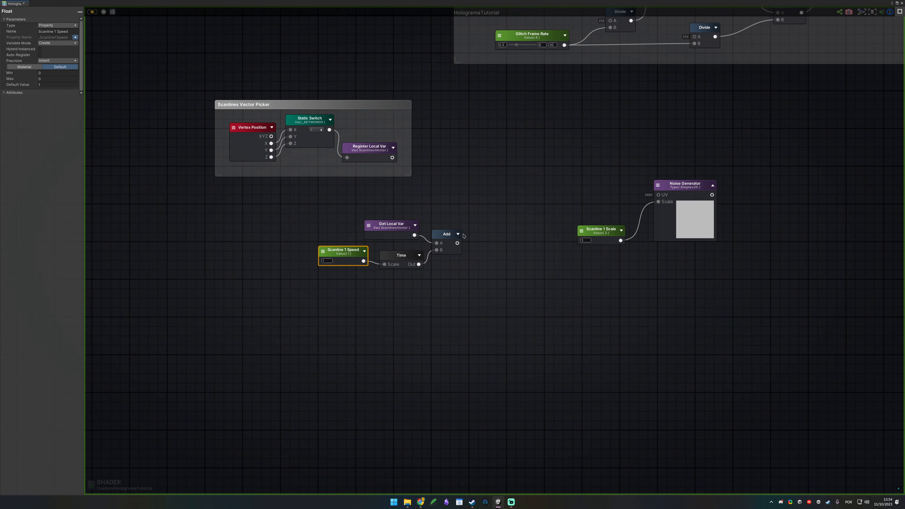
{"action": "left_click_drag", "start_coordinate": [460, 244], "coordinate": [659, 194]}
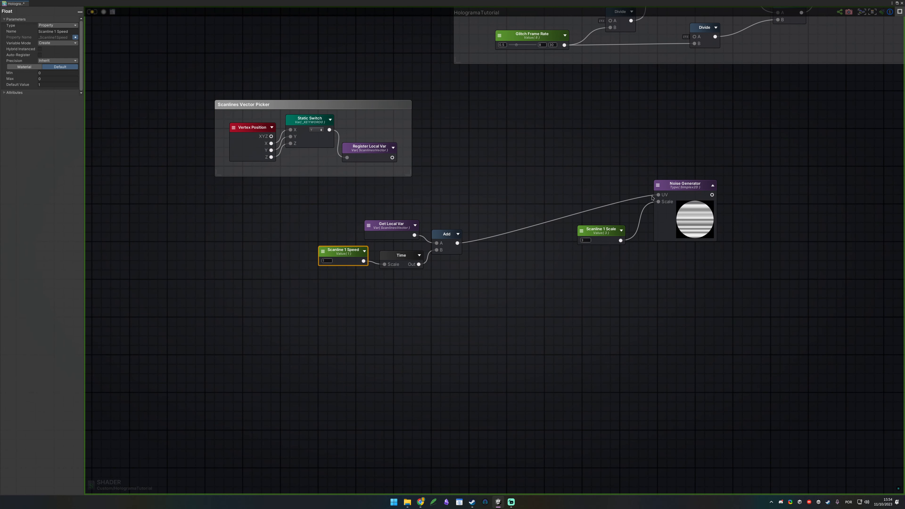
- Set the default value of Scanline 1 Speed to -1
{"action": "middle_click_drag", "start_coordinate": [665, 258], "coordinate": [689, 244]}
{"action": "left_click", "coordinate": [351, 248]}
{"action": "type", "text": "-1"}
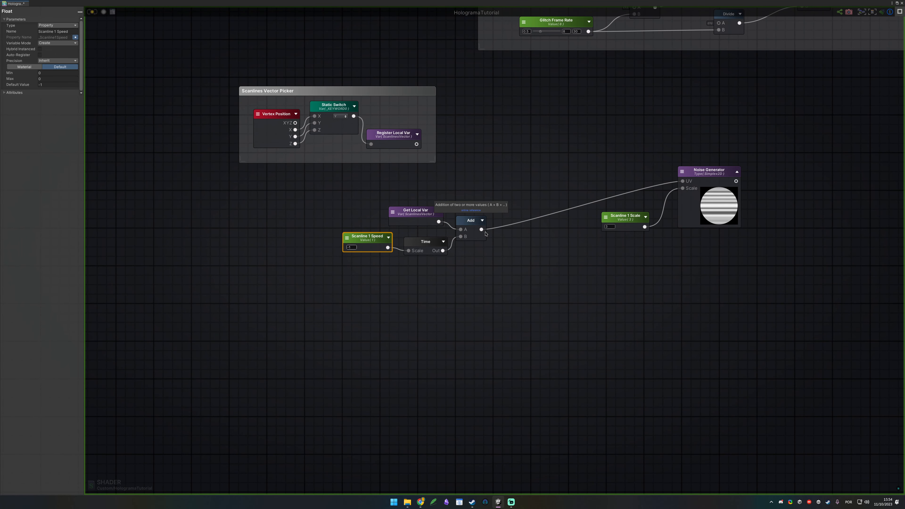
- Move the Get Local Var, Scanline 1 Speed, Time and Add nodes together closer to the Noise Generator
{"action": "middle_click_drag", "start_coordinate": [819, 234], "coordinate": [634, 259]}
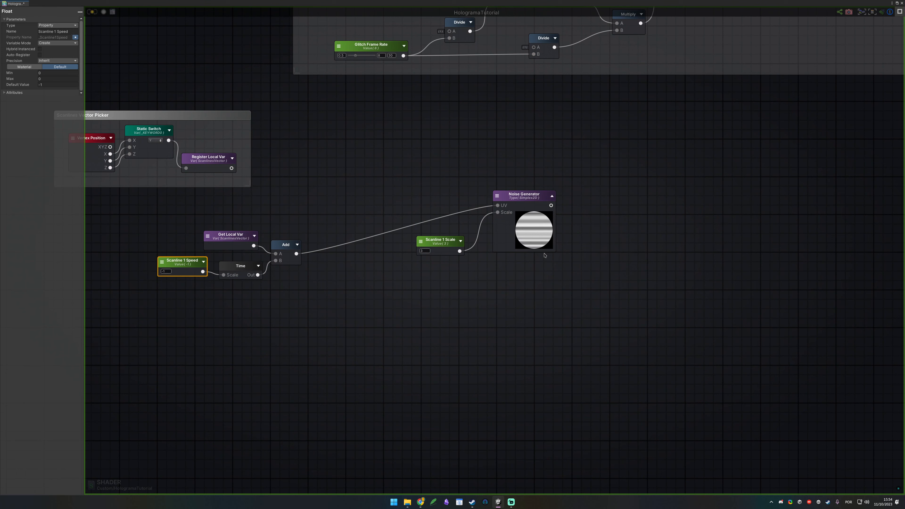
{"action": "left_click_drag", "start_coordinate": [365, 320], "coordinate": [155, 224]}
{"action": "left_click_drag", "start_coordinate": [241, 266], "coordinate": [402, 197]}
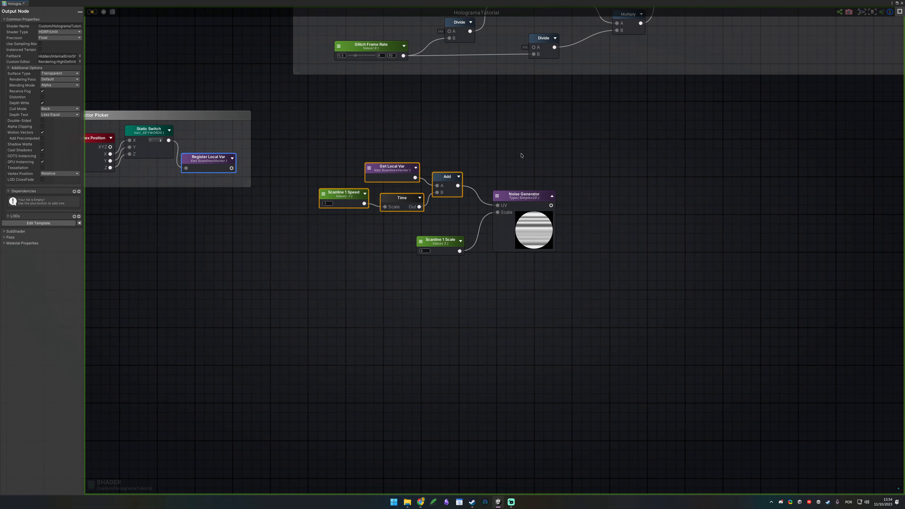
{"action": "middle_click_drag", "start_coordinate": [646, 190], "coordinate": [511, 199]}
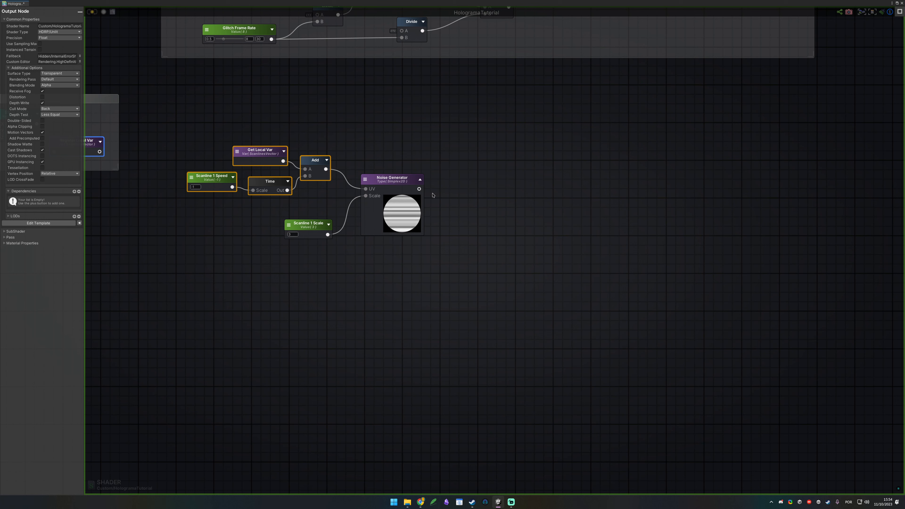
{"action": "left_click_drag", "start_coordinate": [441, 142], "coordinate": [175, 267]}
{"action": "left_click", "coordinate": [449, 200]}
- Try a Step node on the Noise Generator output with a raised B value, and delete it
{"action": "left_click_drag", "start_coordinate": [419, 190], "coordinate": [494, 251]}
{"action": "type", "text": "step"}
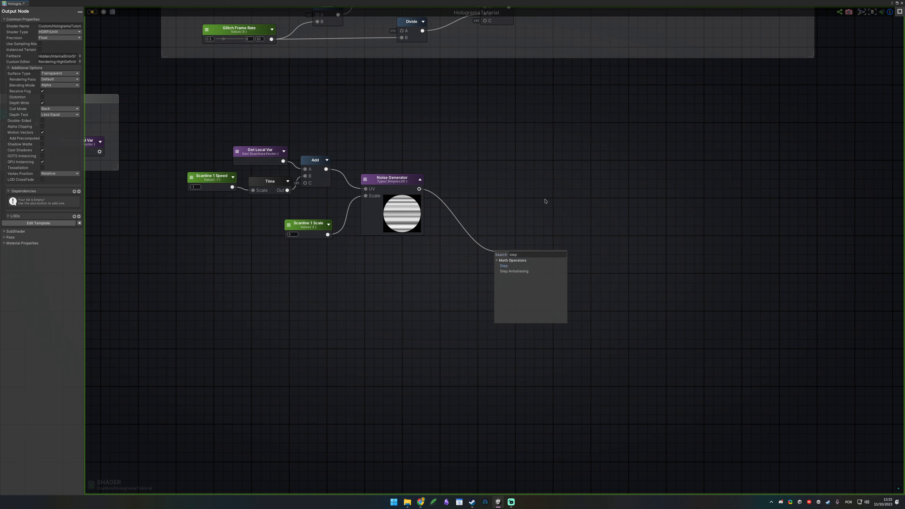
{"action": "key", "text": "Return"}
{"action": "left_click", "coordinate": [521, 255]}
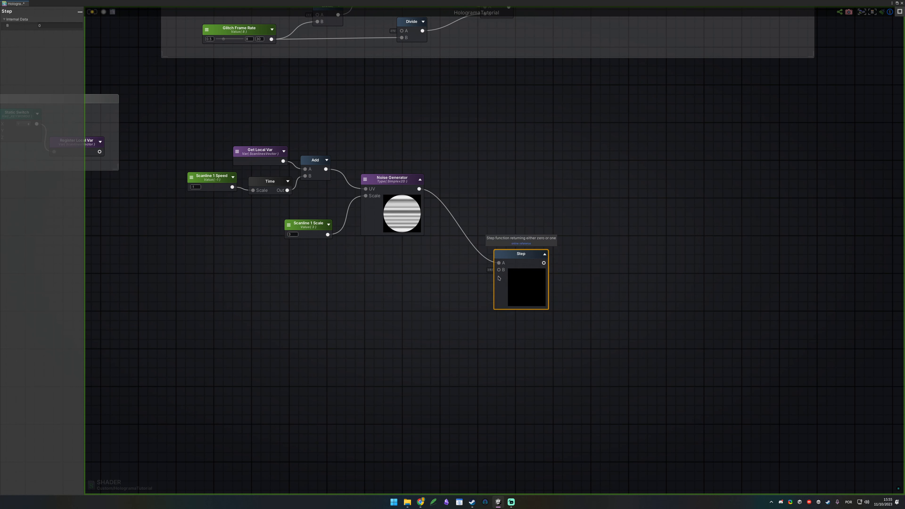
{"action": "left_click_drag", "start_coordinate": [28, 26], "coordinate": [32, 26]}
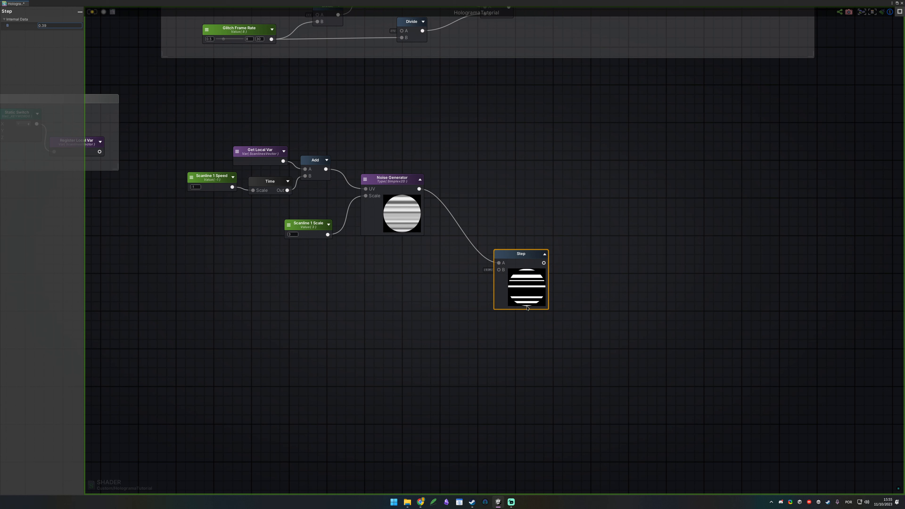
{"action": "key", "text": "Delete"}
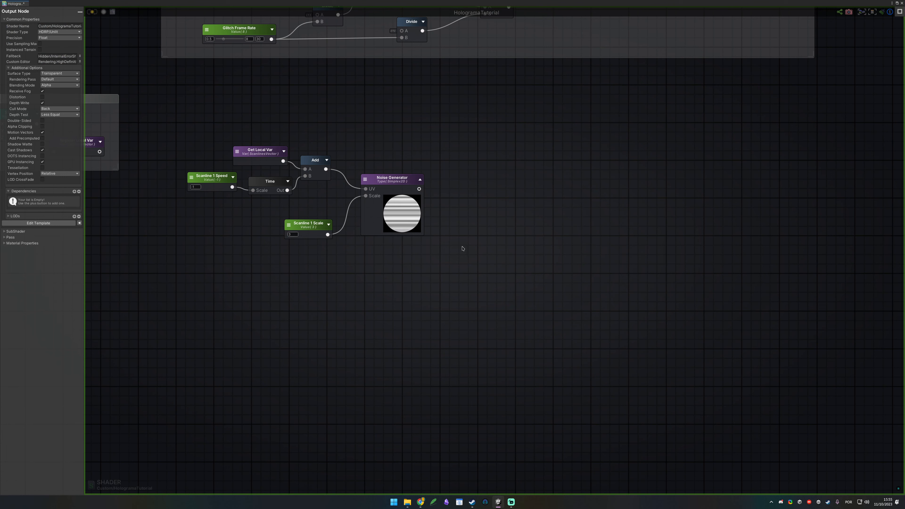
- Feed the Noise Generator output into a new Smoothstep node, align both nodes beside Add, and expand the Smoothstep preview
{"action": "left_click_drag", "start_coordinate": [415, 190], "coordinate": [521, 206]}
{"action": "type", "text": "smooth"}
{"action": "key", "text": "Return"}
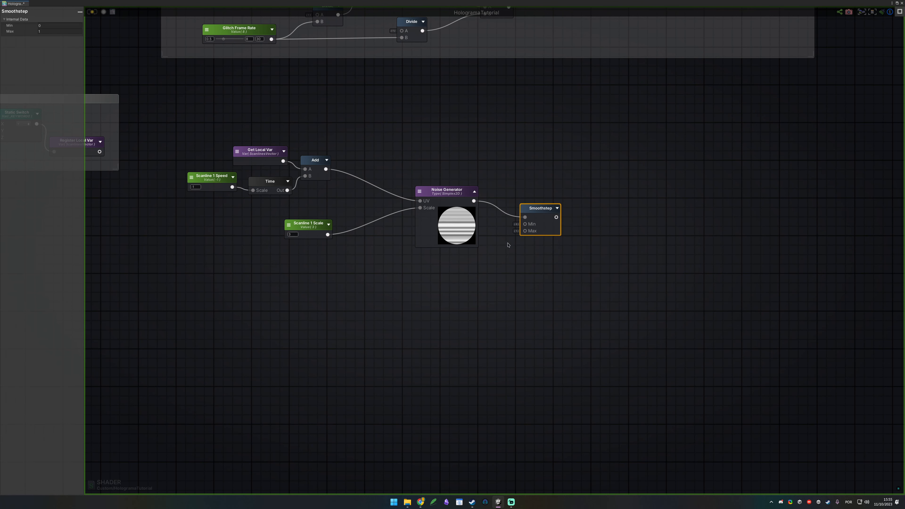
{"action": "left_click_drag", "start_coordinate": [474, 201], "coordinate": [389, 157]}
{"action": "left_click", "coordinate": [446, 190]}
{"action": "left_click_drag", "start_coordinate": [540, 208], "coordinate": [471, 158]}
{"action": "left_click", "coordinate": [486, 158]}
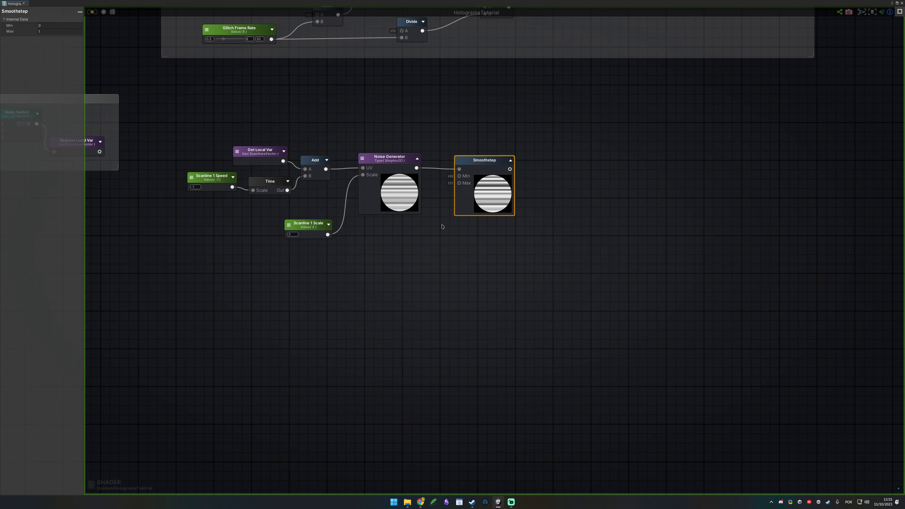
- Create a float property named Scanline Stepping below the Scanline 1 Scale node
{"action": "middle_click_drag", "start_coordinate": [393, 256], "coordinate": [468, 252]}
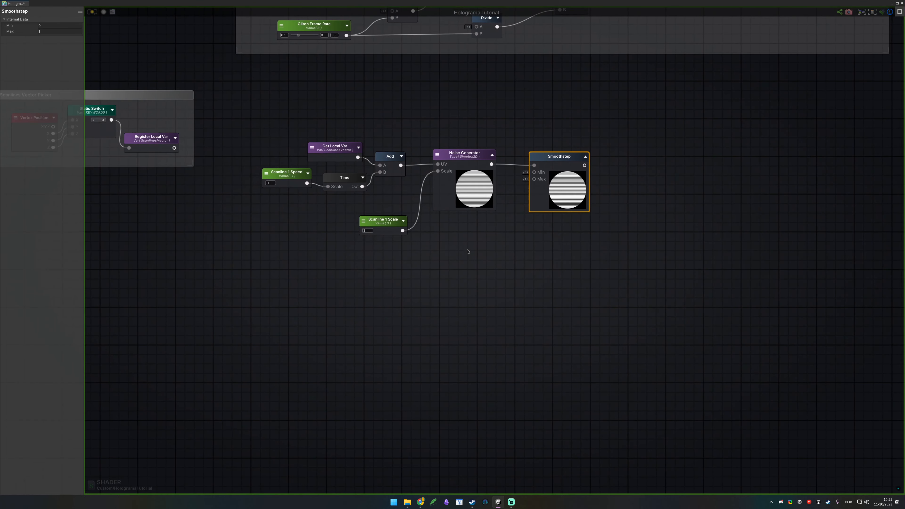
{"action": "left_click", "coordinate": [374, 255]}
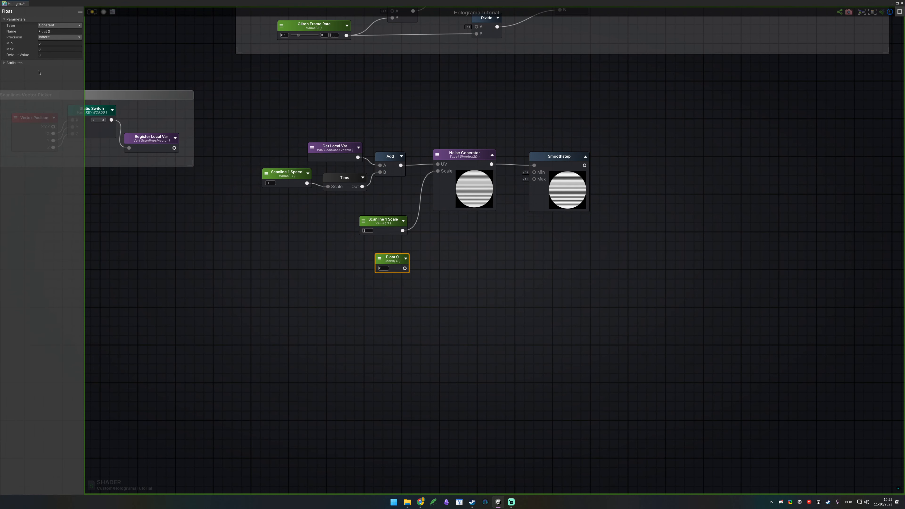
{"action": "left_click", "coordinate": [60, 25]}
{"action": "left_click", "coordinate": [67, 42]}
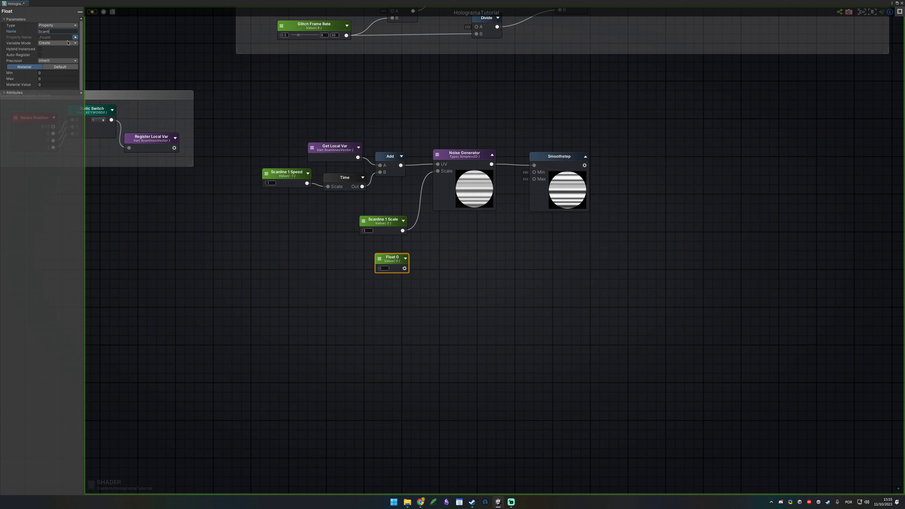
{"action": "key", "text": "Return"}
- Set Scanline Stepping's default value to 0.25, connect it to the Smoothstep Min input and move it closer
{"action": "left_click", "coordinate": [386, 268]}
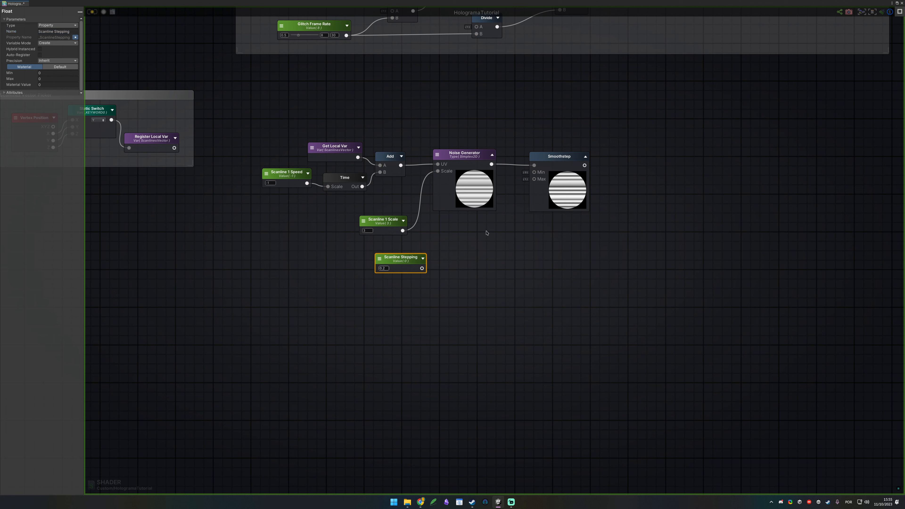
{"action": "left_click_drag", "start_coordinate": [422, 268], "coordinate": [534, 172]}
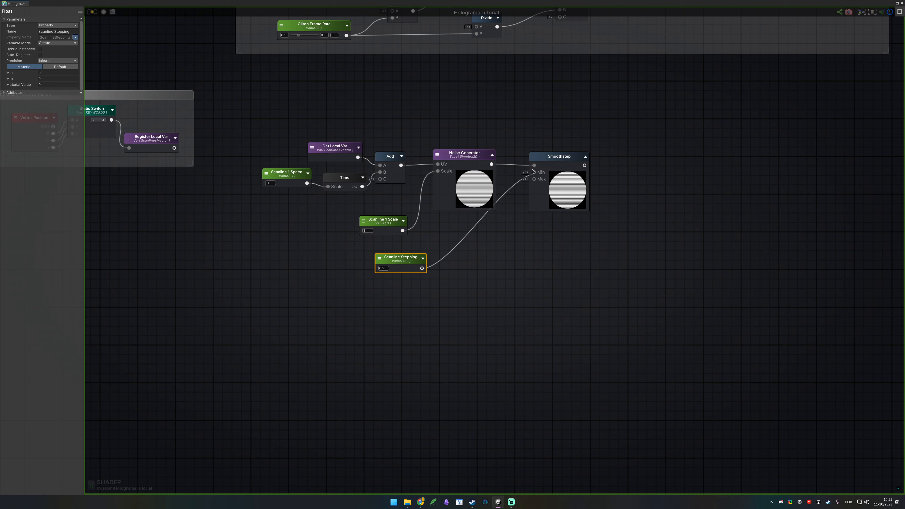
{"action": "left_click_drag", "start_coordinate": [399, 270], "coordinate": [462, 250]}
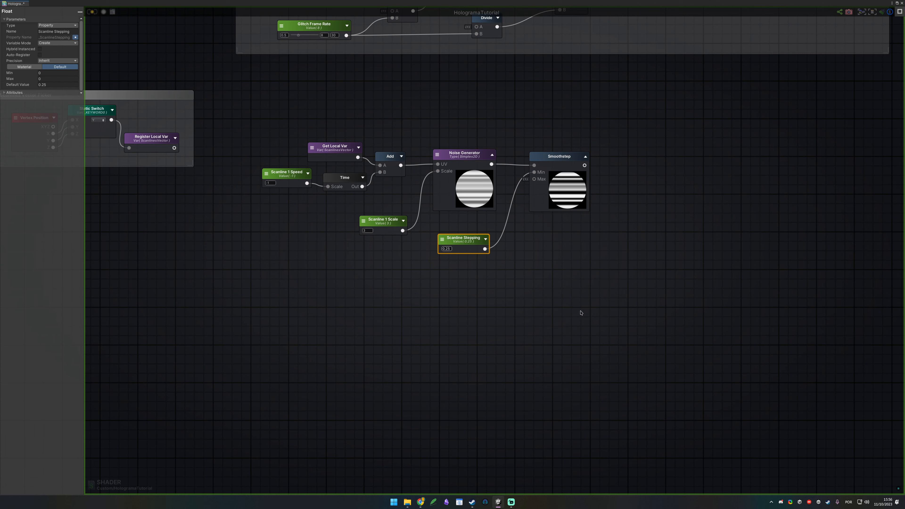
- Group all the scanline nodes, from Scanline 1 Speed through Smoothstep, in a comment frame named Scanline
{"action": "left_click_drag", "start_coordinate": [584, 282], "coordinate": [249, 115]}
{"action": "type", "text": "cS"}
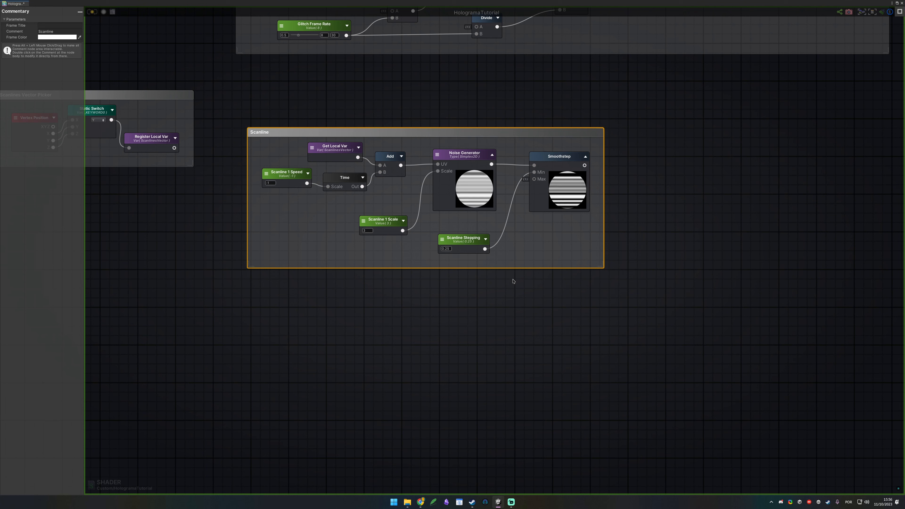
{"action": "left_click", "coordinate": [708, 225]}
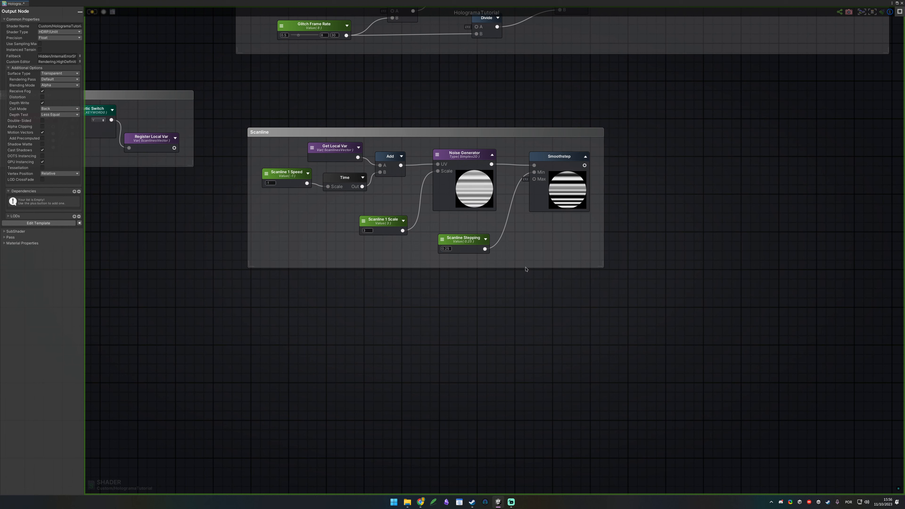
{"action": "left_click_drag", "start_coordinate": [411, 204], "coordinate": [286, 133]}
{"action": "left_click_drag", "start_coordinate": [681, 294], "coordinate": [256, 119]}
{"action": "left_click", "coordinate": [648, 341]}
{"action": "middle_click_drag", "start_coordinate": [547, 350], "coordinate": [586, 321]}
{"action": "middle_click_drag", "start_coordinate": [431, 372], "coordinate": [607, 314]}
{"action": "mouse_move", "coordinate": [503, 305]}
{"action": "middle_mouse_down"}
{"action": "mouse_move", "coordinate": [585, 308]}
{"action": "mouse_move", "coordinate": [535, 234]}
{"action": "middle_mouse_up"}
{"action": "scroll", "coordinate": [585, 308], "scroll_direction": "down", "scroll_amount": 4}
{"action": "scroll", "coordinate": [556, 224], "scroll_direction": "up", "scroll_amount": 4}
{"action": "middle_click_drag", "start_coordinate": [627, 158], "coordinate": [448, 264]}
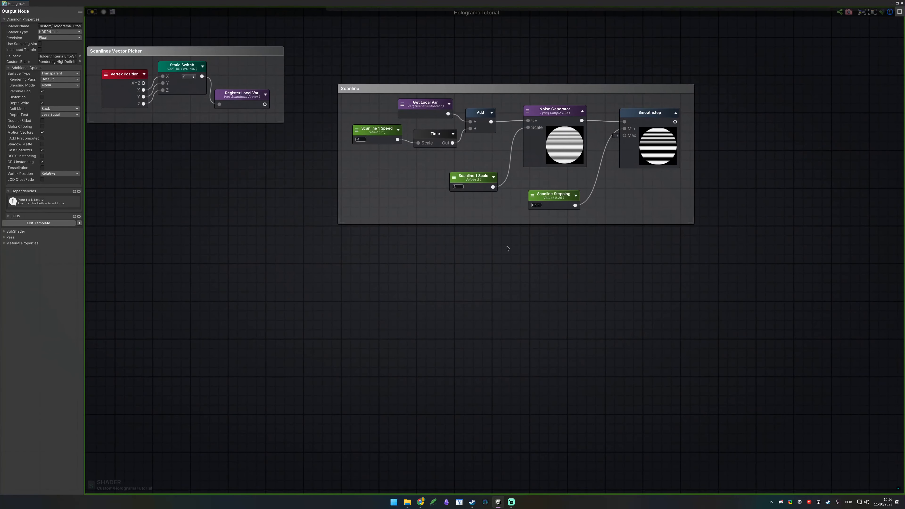
{"action": "left_click_drag", "start_coordinate": [750, 269], "coordinate": [787, 266]}
{"action": "left_click_drag", "start_coordinate": [781, 268], "coordinate": [755, 253]}
{"action": "middle_click_drag", "start_coordinate": [306, 307], "coordinate": [498, 241]}
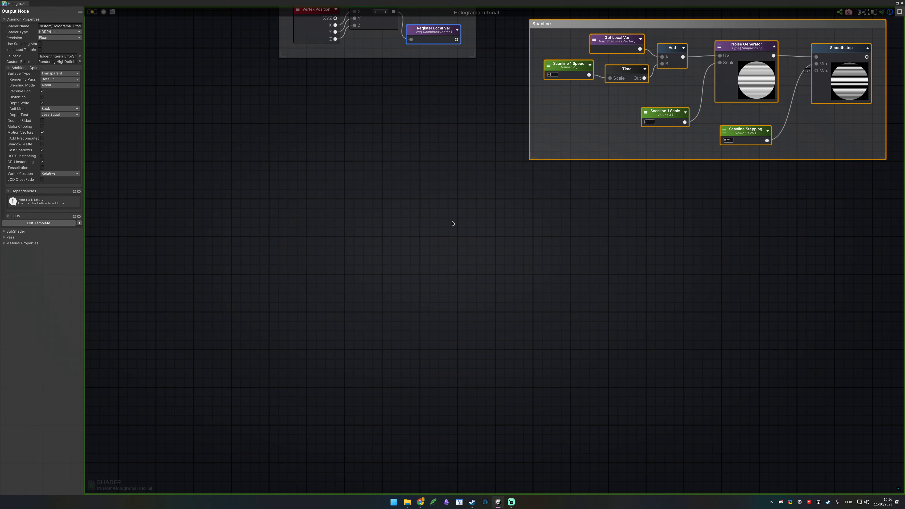
{"action": "middle_click_drag", "start_coordinate": [522, 200], "coordinate": [427, 303]}
{"action": "left_click", "coordinate": [564, 277]}
- Add a Vertex Position node in the empty graph area below the Scanlines Vector Picker group
{"action": "middle_click_drag", "start_coordinate": [106, 348], "coordinate": [420, 227]}
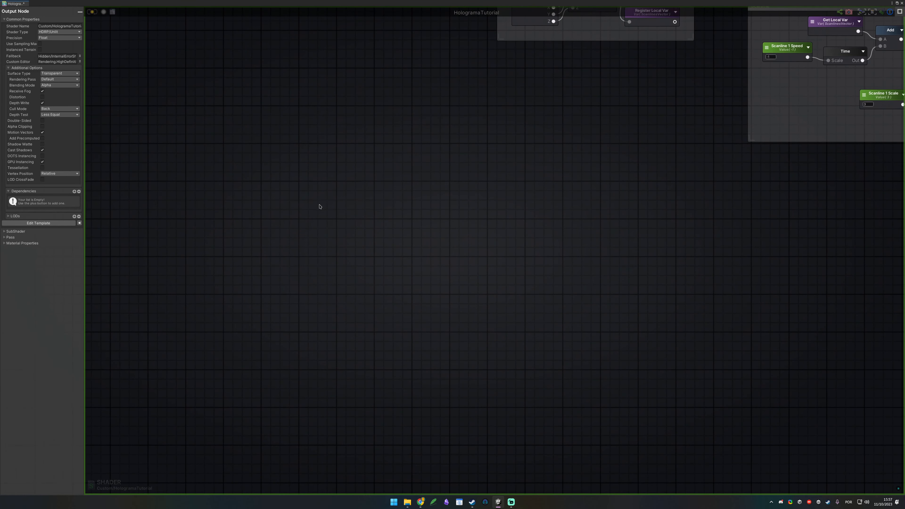
{"action": "right_click", "coordinate": [326, 205]}
{"action": "key", "text": "BackSpace"}
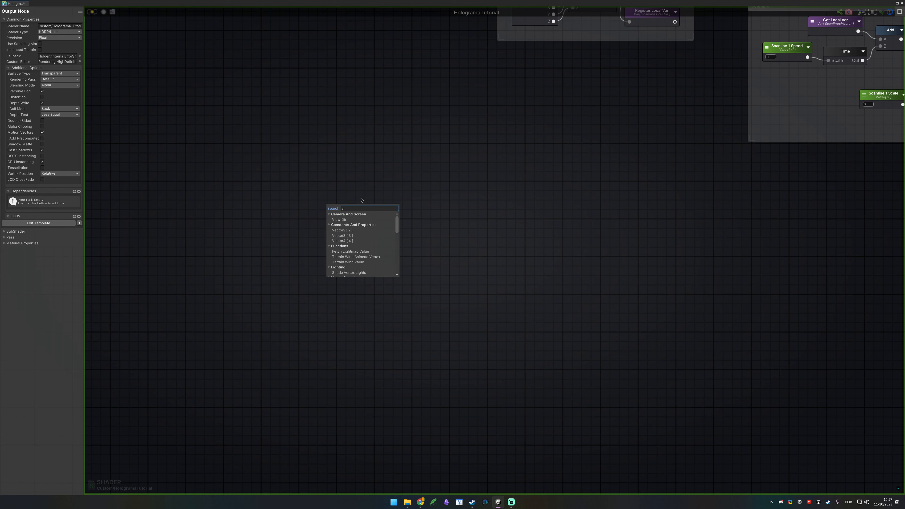
{"action": "type", "text": "rtex pos"}
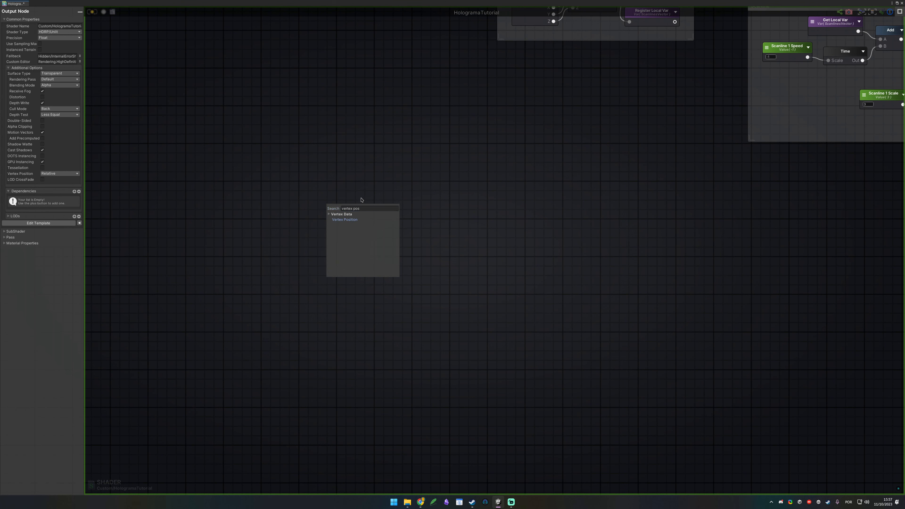
{"action": "key", "text": "Return"}
{"action": "left_click_drag", "start_coordinate": [328, 234], "coordinate": [200, 210]}
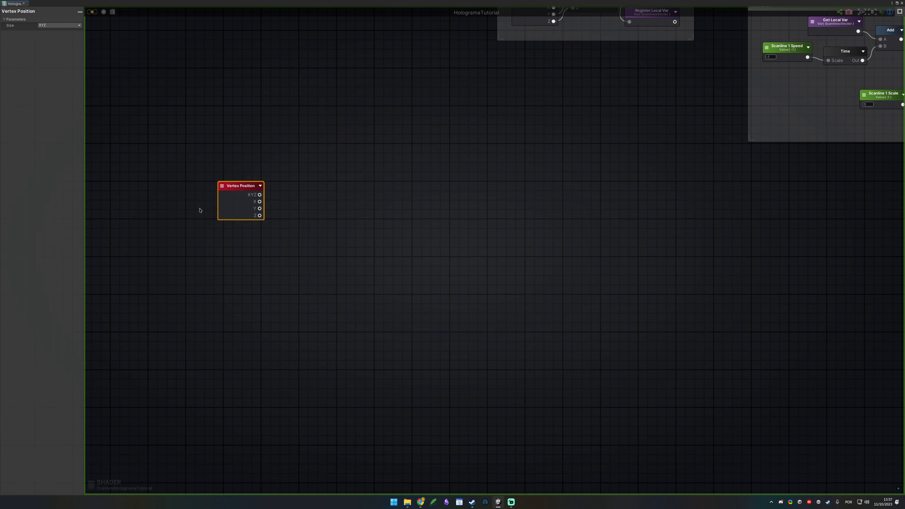
- Connect the new Vertex Position node's XYZ output to input A of a new Add node
{"action": "left_click_drag", "start_coordinate": [290, 194], "coordinate": [289, 194]}
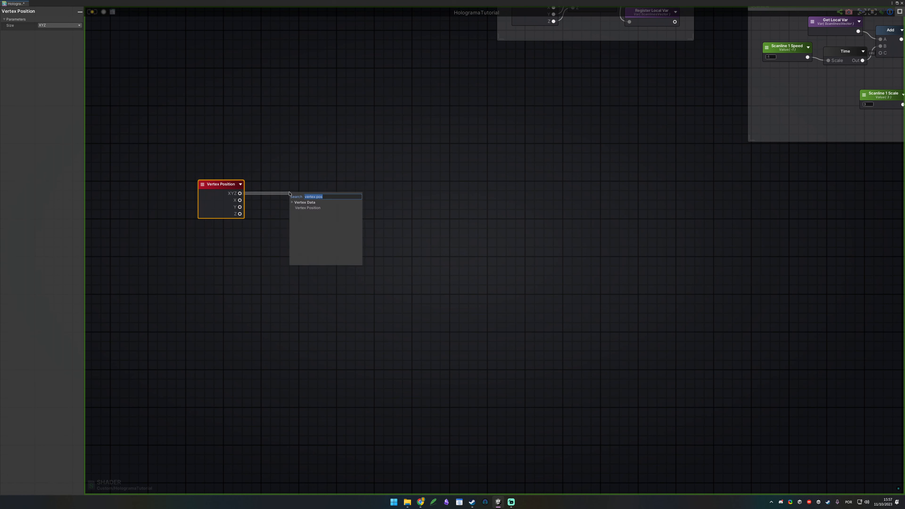
{"action": "type", "text": "add"}
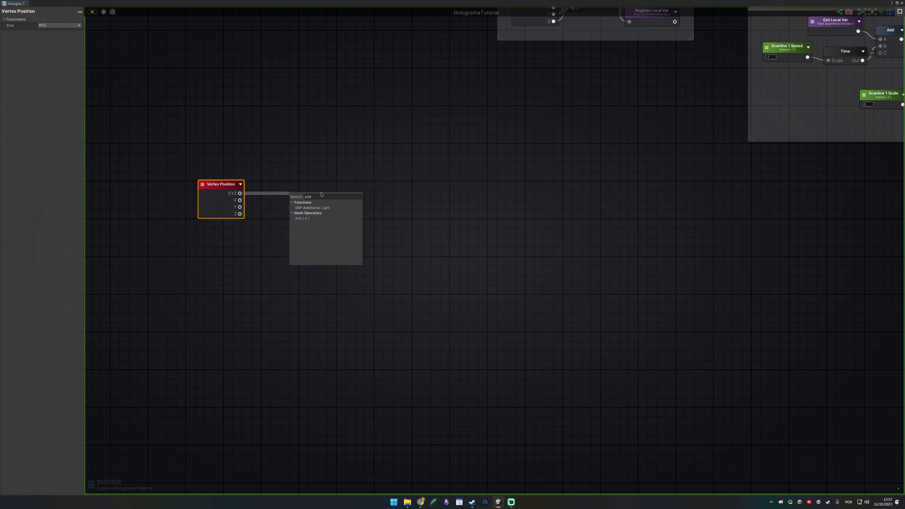
{"action": "key", "text": "Return"}
{"action": "key", "text": "t"}
{"action": "left_click", "coordinate": [206, 253]}
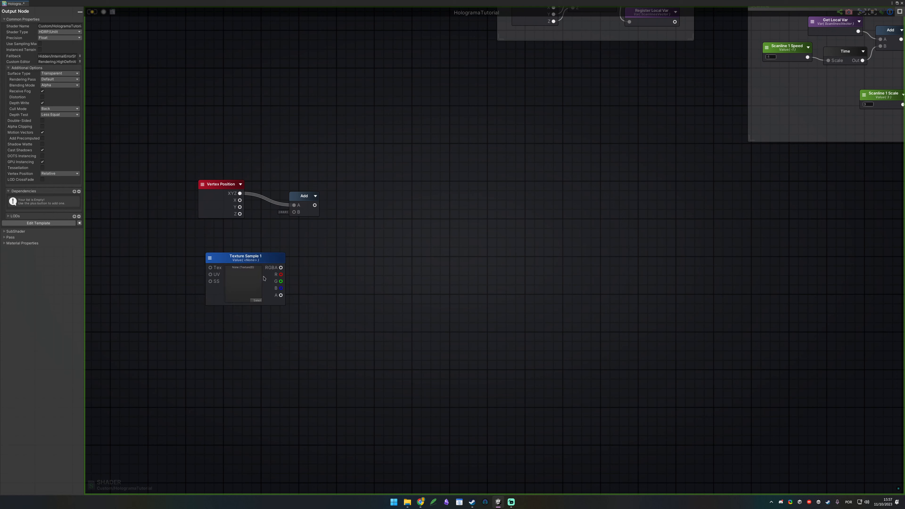
{"action": "left_click", "coordinate": [249, 293]}
{"action": "key", "text": "Delete"}
- Add a Time node below Vertex Position and connect its output to the Add node's B input
{"action": "middle_click_drag", "start_coordinate": [224, 257], "coordinate": [224, 256]}
{"action": "right_click", "coordinate": [207, 255]}
{"action": "type", "text": "tim"}
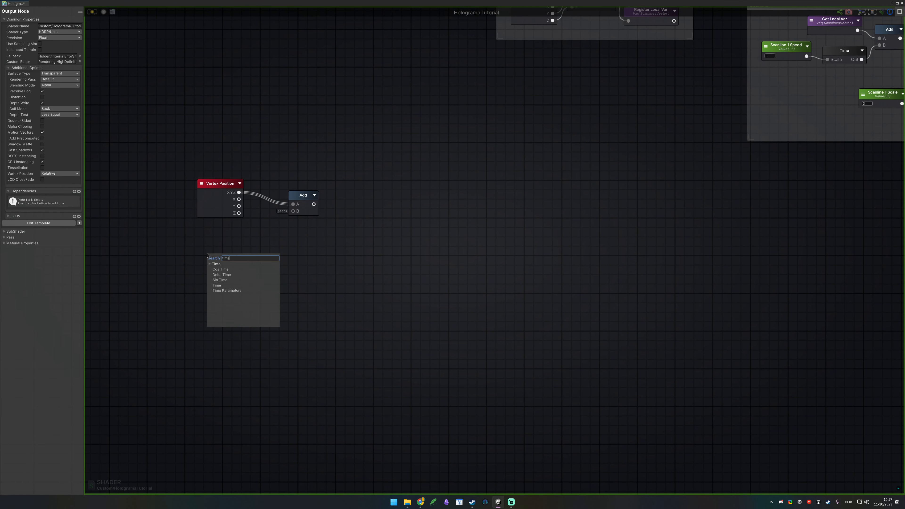
{"action": "type", "text": "e"}
{"action": "key", "text": "Return"}
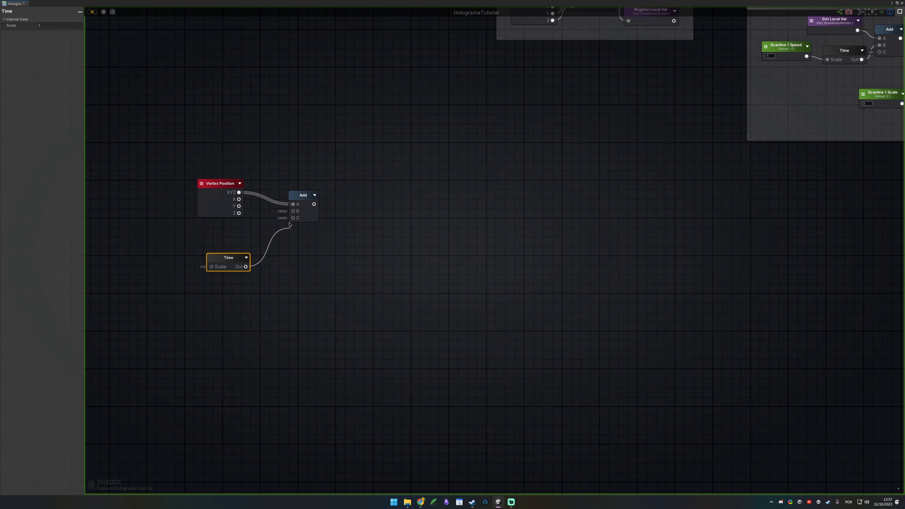
{"action": "left_click_drag", "start_coordinate": [295, 210], "coordinate": [293, 211]}
{"action": "left_click_drag", "start_coordinate": [229, 257], "coordinate": [227, 231]}
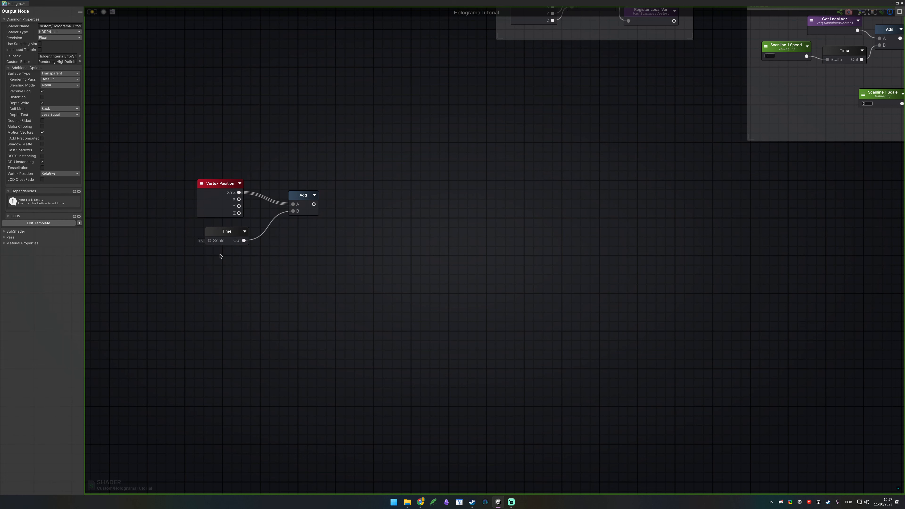
{"action": "type", "text": "3"}
{"action": "left_click", "coordinate": [280, 306]}
{"action": "left_click_drag", "start_coordinate": [168, 295], "coordinate": [333, 182]}
{"action": "left_click", "coordinate": [363, 256]}
- Feed the Add output into a new Noise Generator node and expand its preview
{"action": "middle_click_drag", "start_coordinate": [338, 204], "coordinate": [420, 209]}
{"action": "left_click_drag", "start_coordinate": [398, 222], "coordinate": [398, 222]}
{"action": "type", "text": "noise"}
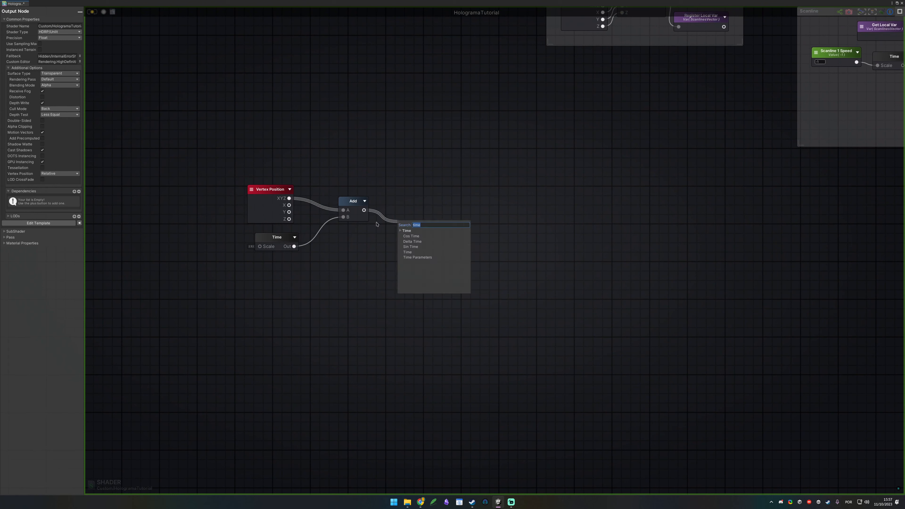
{"action": "type", "text": " gene"}
{"action": "key", "text": "Return"}
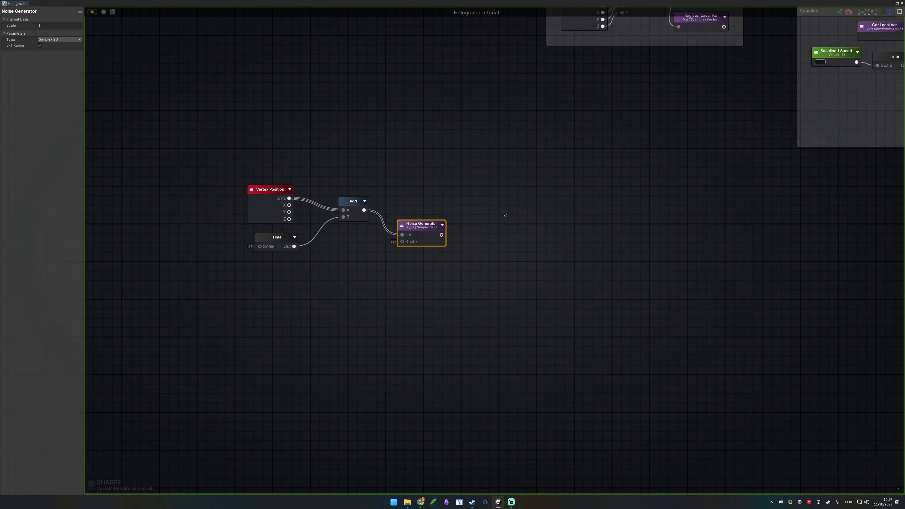
{"action": "left_click", "coordinate": [443, 225]}
- Set the new Noise Generator's type to Simplex3D, connect the Add output to its UV input, and align it with Add
{"action": "key", "text": "ctrl+z"}
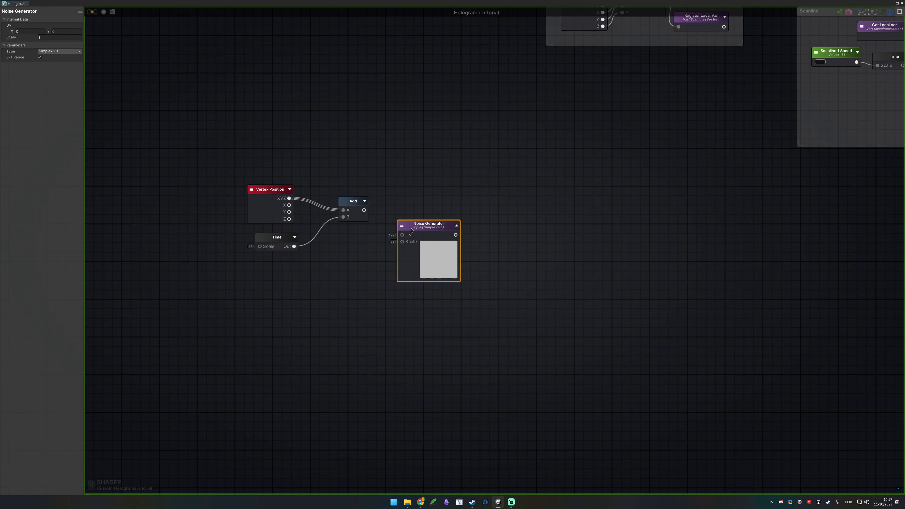
{"action": "left_click_drag", "start_coordinate": [406, 233], "coordinate": [440, 183]}
{"action": "left_click", "coordinate": [421, 271]}
{"action": "middle_click_drag", "start_coordinate": [370, 247], "coordinate": [416, 254]}
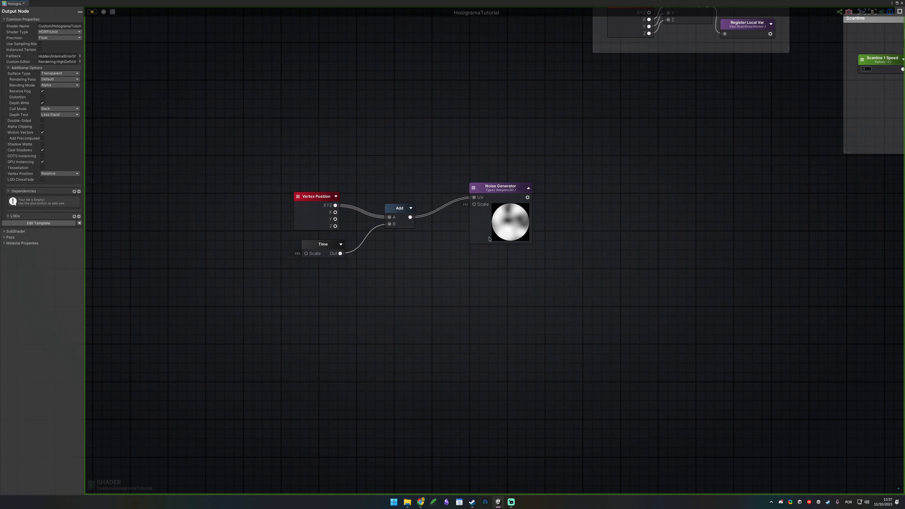
{"action": "left_click_drag", "start_coordinate": [482, 224], "coordinate": [480, 247]}
{"action": "left_click", "coordinate": [441, 253]}
{"action": "middle_click_drag", "start_coordinate": [439, 253], "coordinate": [452, 284]}
{"action": "left_click_drag", "start_coordinate": [458, 321], "coordinate": [635, 223]}
- Create a Float node below the Add and Noise Generator nodes, make it a Property and name it Scanline Grains
{"action": "middle_click_drag", "start_coordinate": [414, 298], "coordinate": [425, 283]}
{"action": "key", "text": "1"}
{"action": "left_click", "coordinate": [429, 279]}
{"action": "left_click", "coordinate": [54, 26]}
{"action": "left_click", "coordinate": [58, 33]}
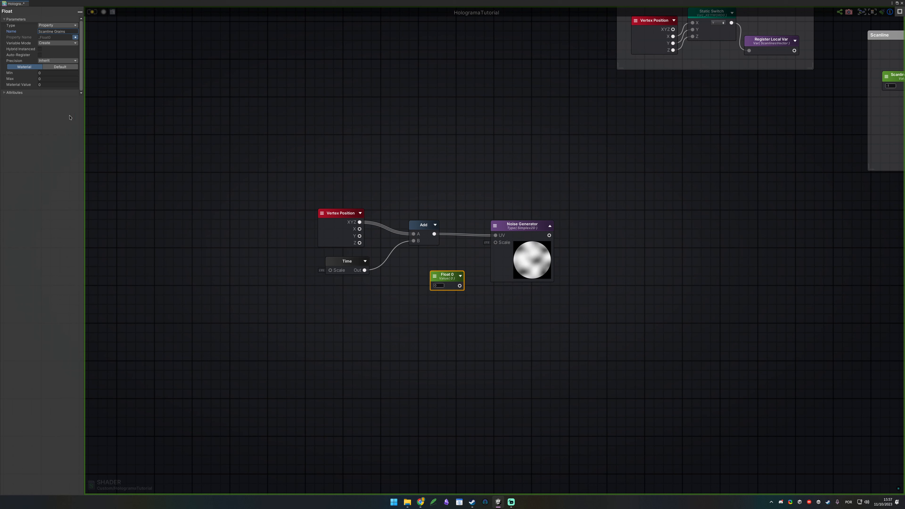
- Set Scanline Grains to 100 and connect its output to the Noise Generator's Scale input
{"action": "left_click", "coordinate": [438, 285]}
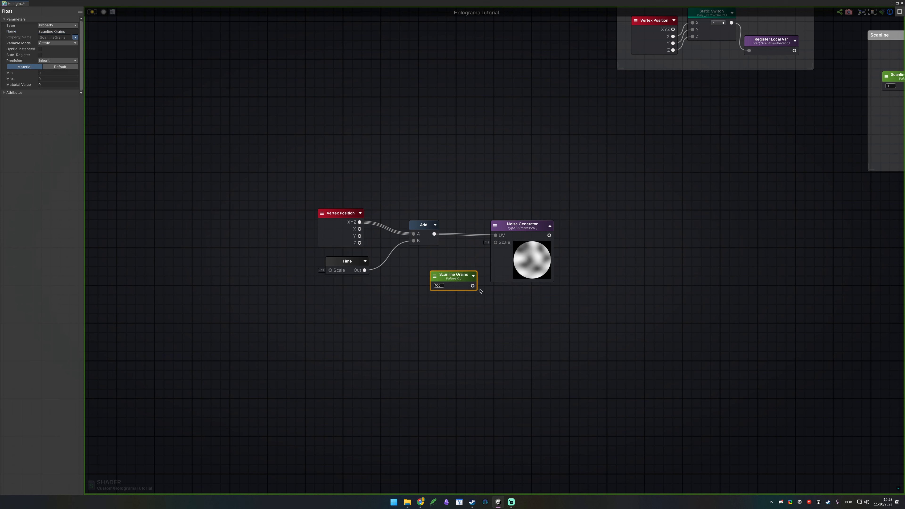
{"action": "left_click_drag", "start_coordinate": [472, 286], "coordinate": [450, 271]}
{"action": "left_click", "coordinate": [516, 324]}
{"action": "left_click", "coordinate": [547, 279]}
- Group the Vertex Position, Time, Add, Scanline Grains and Noise Generator nodes in a comment titled Grainy Noise and reposition the group
{"action": "middle_click_drag", "start_coordinate": [692, 280], "coordinate": [439, 310]}
{"action": "middle_click_drag", "start_coordinate": [324, 271], "coordinate": [578, 250]}
{"action": "left_click_drag", "start_coordinate": [299, 172], "coordinate": [531, 323]}
{"action": "key", "text": "c"}
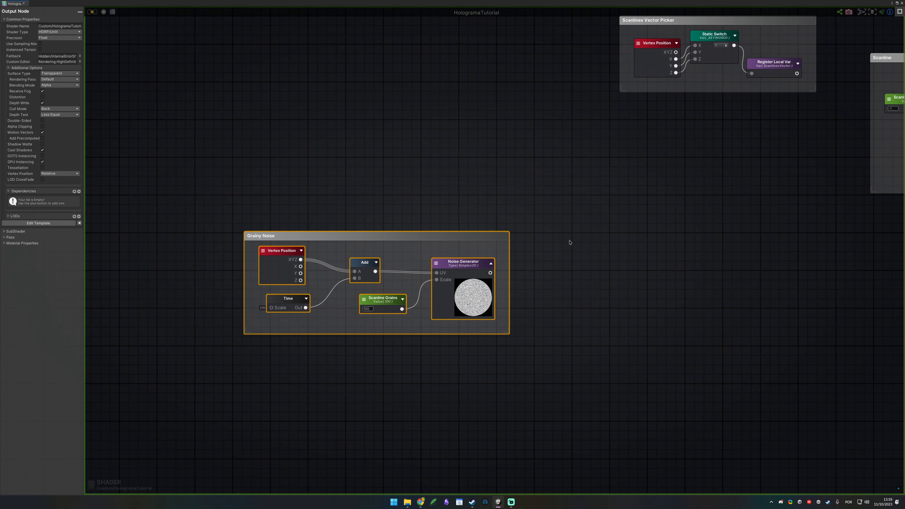
{"action": "left_click", "coordinate": [570, 242]}
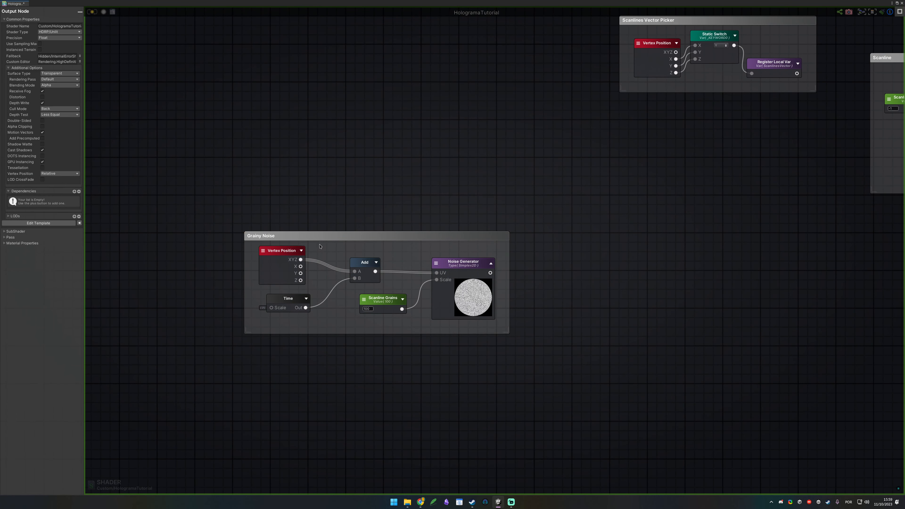
{"action": "left_click_drag", "start_coordinate": [478, 236], "coordinate": [441, 239]}
- Copy the Scanline group's Get Local Var node for ScanlinesVector and paste it in the empty area near the Grainy Noise group
{"action": "left_click", "coordinate": [558, 216]}
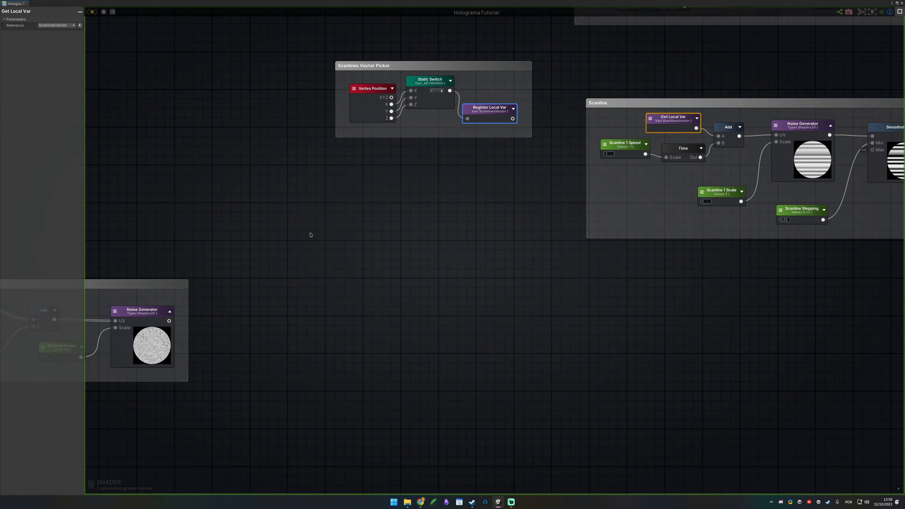
{"action": "left_click", "coordinate": [311, 234]}
{"action": "middle_click_drag", "start_coordinate": [311, 235], "coordinate": [463, 187]}
{"action": "key", "text": "ctrl+v"}
- Connect the pasted Get Local Var output to input A of a new Add node and reposition both nodes together
{"action": "left_click_drag", "start_coordinate": [450, 200], "coordinate": [458, 233]}
{"action": "left_click", "coordinate": [554, 206]}
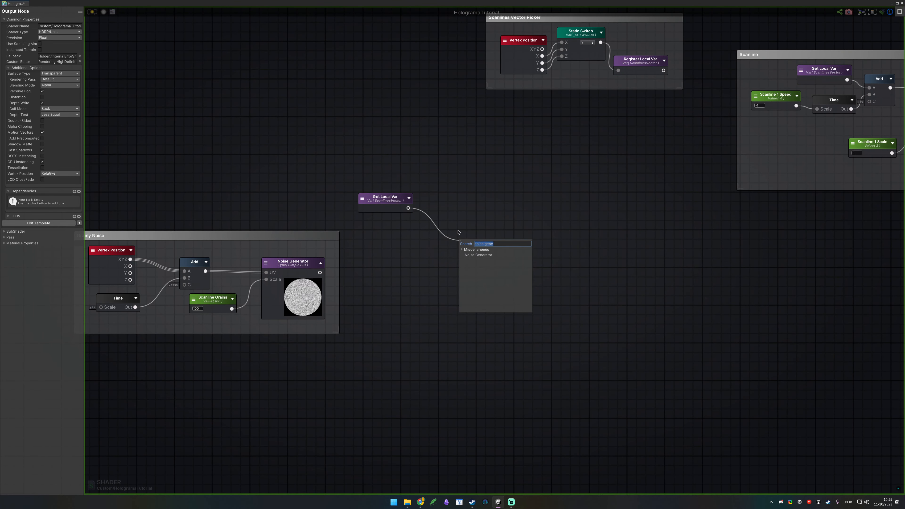
{"action": "type", "text": "add"}
{"action": "key", "text": "Down"}
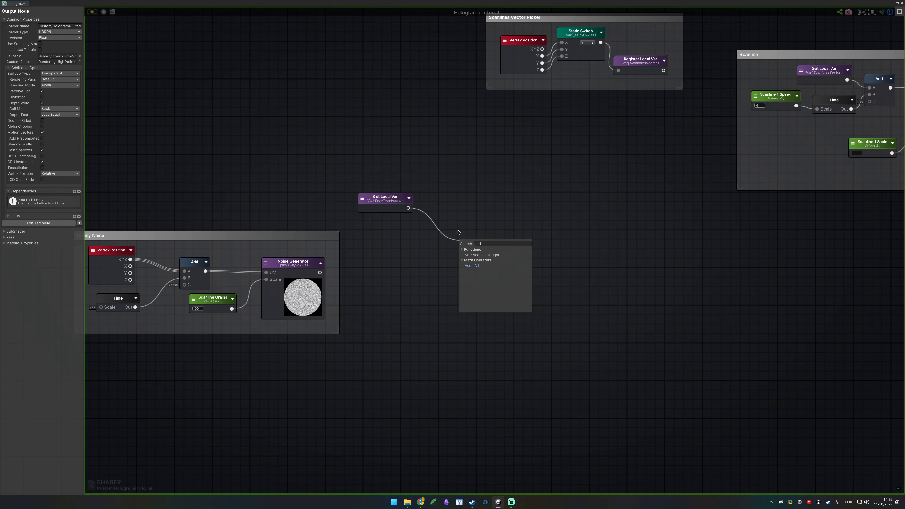
{"action": "key", "text": "Return"}
{"action": "left_click_drag", "start_coordinate": [476, 246], "coordinate": [475, 231]}
{"action": "middle_click_drag", "start_coordinate": [396, 261], "coordinate": [319, 273]}
{"action": "left_click_drag", "start_coordinate": [320, 273], "coordinate": [399, 212]}
{"action": "left_click_drag", "start_coordinate": [395, 243], "coordinate": [530, 238]}
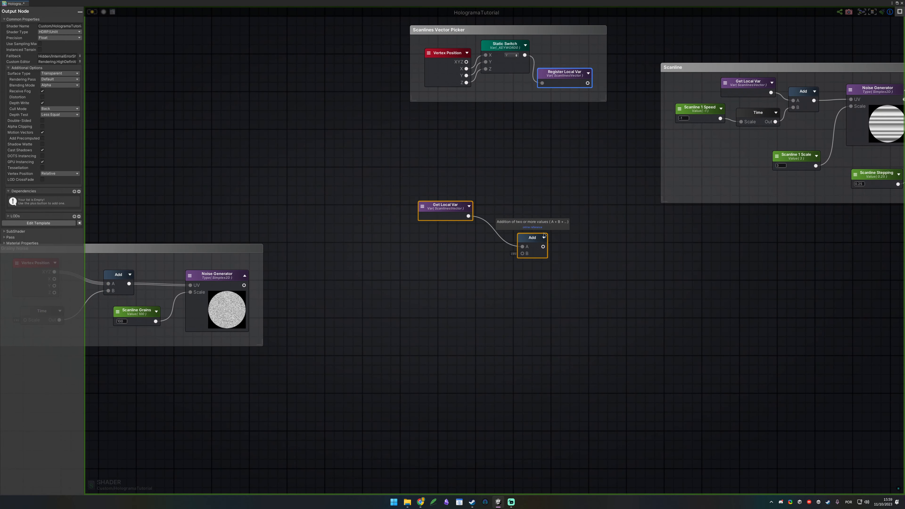
- Feed the Scanline 1 Speed output into a new Multiply node outside the Scanline group
{"action": "middle_click_drag", "start_coordinate": [645, 159], "coordinate": [539, 172]}
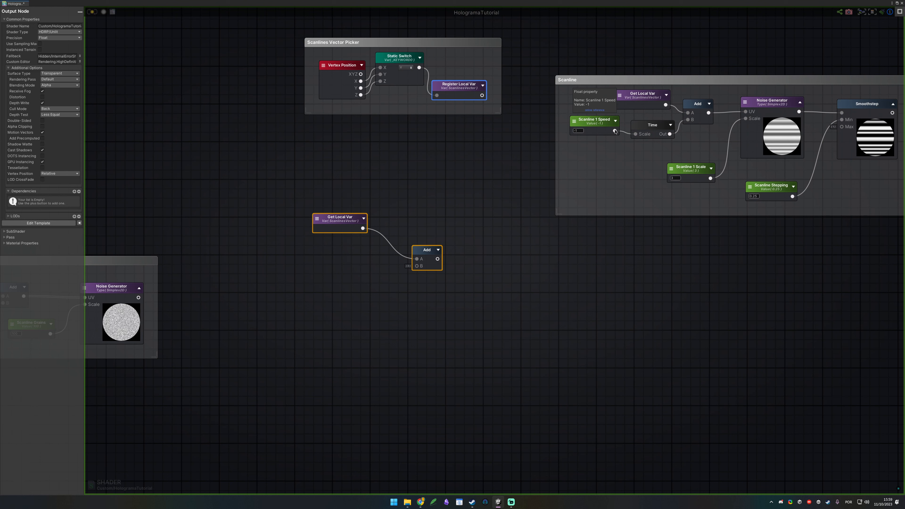
{"action": "left_click", "coordinate": [603, 150]}
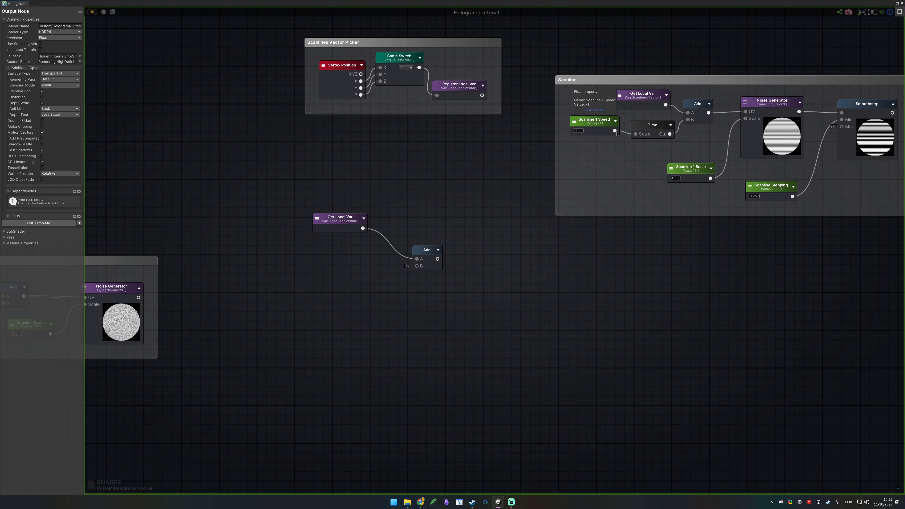
{"action": "left_click_drag", "start_coordinate": [617, 134], "coordinate": [517, 253]}
{"action": "type", "text": "mult"}
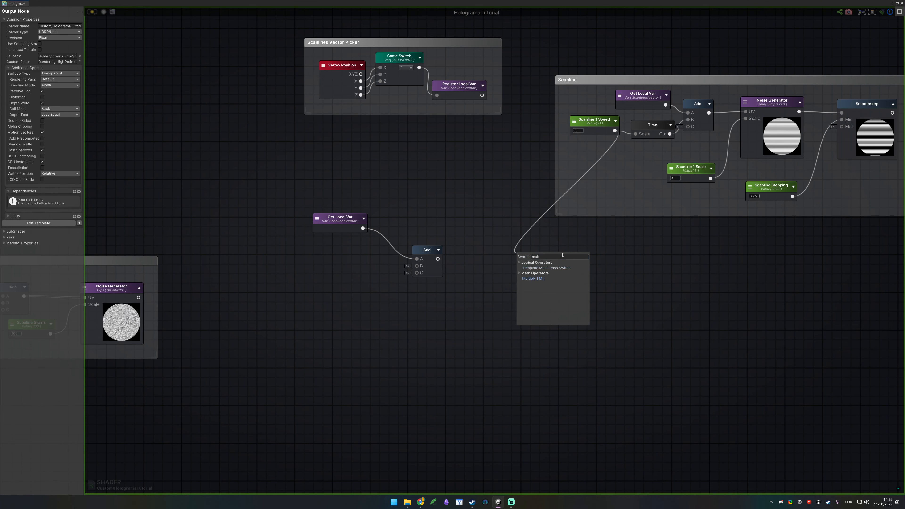
{"action": "key", "text": "Return"}
- Move the loose Get Local Var and Add nodes clear of the groups and delete the new Multiply node
{"action": "left_click_drag", "start_coordinate": [305, 179], "coordinate": [448, 326]}
{"action": "left_click_drag", "start_coordinate": [427, 250], "coordinate": [663, 327]}
{"action": "middle_click_drag", "start_coordinate": [762, 274], "coordinate": [696, 243]}
{"action": "scroll", "coordinate": [505, 263], "scroll_direction": "down", "scroll_amount": 5}
{"action": "left_click_drag", "start_coordinate": [526, 261], "coordinate": [268, 398]}
{"action": "left_click", "coordinate": [505, 244]}
{"action": "key", "text": "Delete"}
- Move the Scanline group above the Grainy Noise group and place the loose Get Local Var and Add nodes between the groups
{"action": "left_click_drag", "start_coordinate": [489, 253], "coordinate": [686, 164]}
{"action": "left_click_drag", "start_coordinate": [558, 175], "coordinate": [267, 176]}
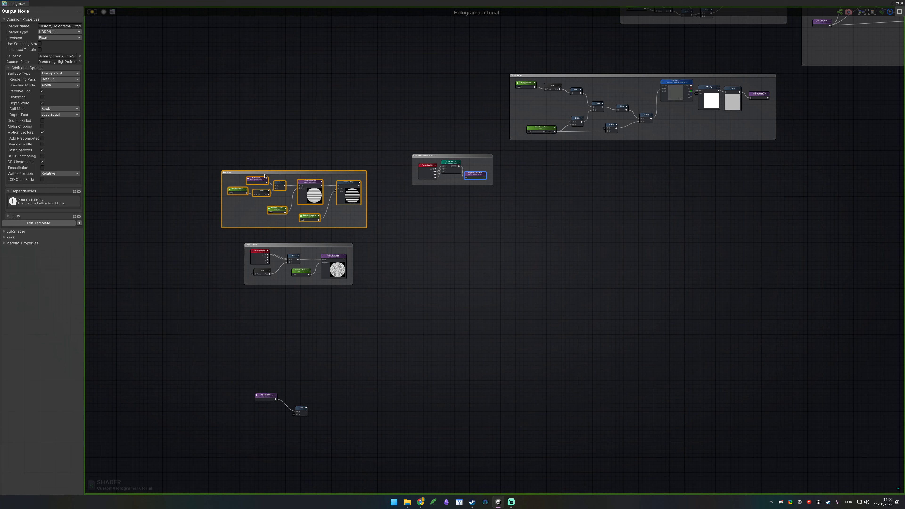
{"action": "left_click_drag", "start_coordinate": [332, 247], "coordinate": [280, 278]}
{"action": "left_click", "coordinate": [281, 266]}
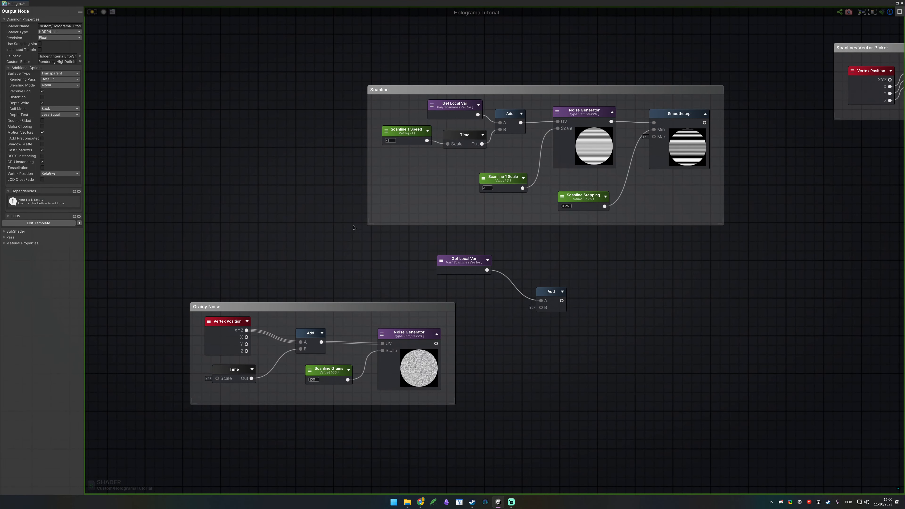
- Multiply the Scanline 1 Speed output by 0.5 in a new node, connect the result to the loose Add's B input and tidy Get Local Var
{"action": "middle_click_drag", "start_coordinate": [423, 150], "coordinate": [385, 146]}
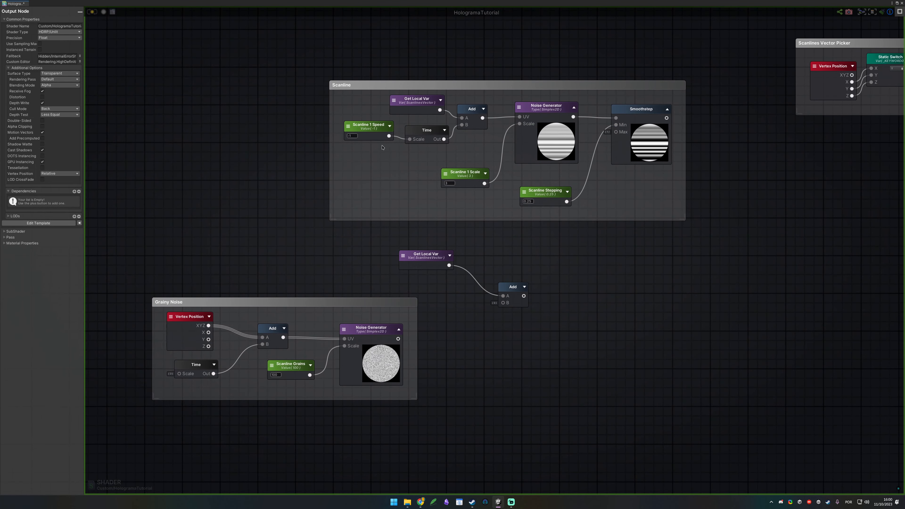
{"action": "left_click_drag", "start_coordinate": [389, 136], "coordinate": [435, 300]}
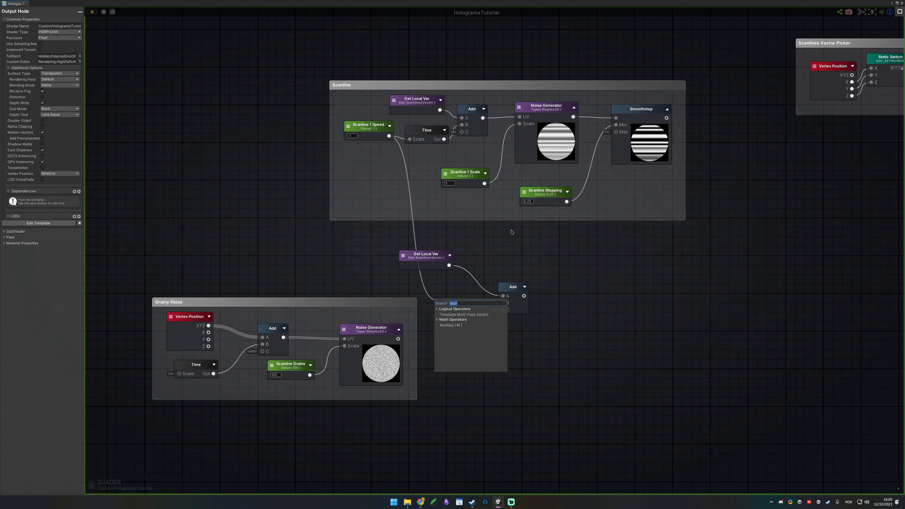
{"action": "key", "text": "Return"}
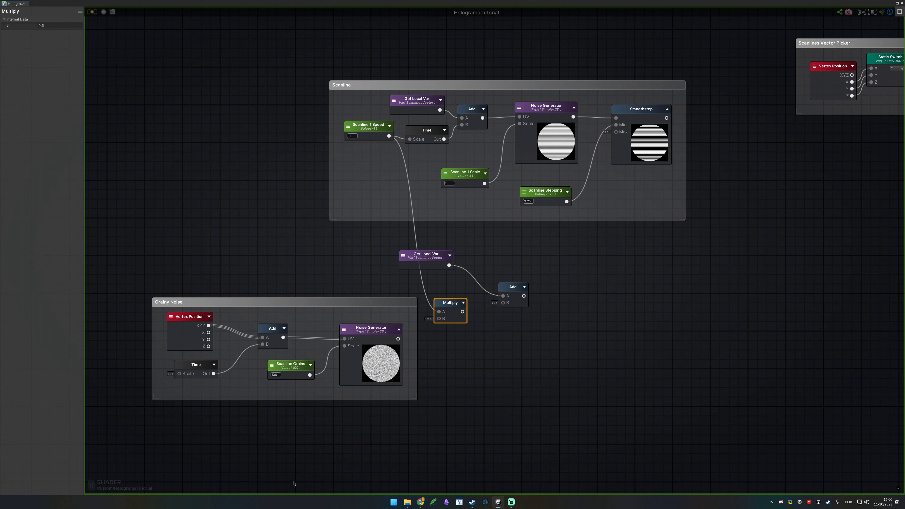
{"action": "left_click_drag", "start_coordinate": [463, 311], "coordinate": [503, 303]}
{"action": "left_click_drag", "start_coordinate": [433, 260], "coordinate": [450, 278]}
{"action": "left_click", "coordinate": [598, 344]}
{"action": "middle_click_drag", "start_coordinate": [585, 306], "coordinate": [546, 306]}
{"action": "left_click_drag", "start_coordinate": [517, 355], "coordinate": [379, 264]}
{"action": "left_click", "coordinate": [330, 129]}
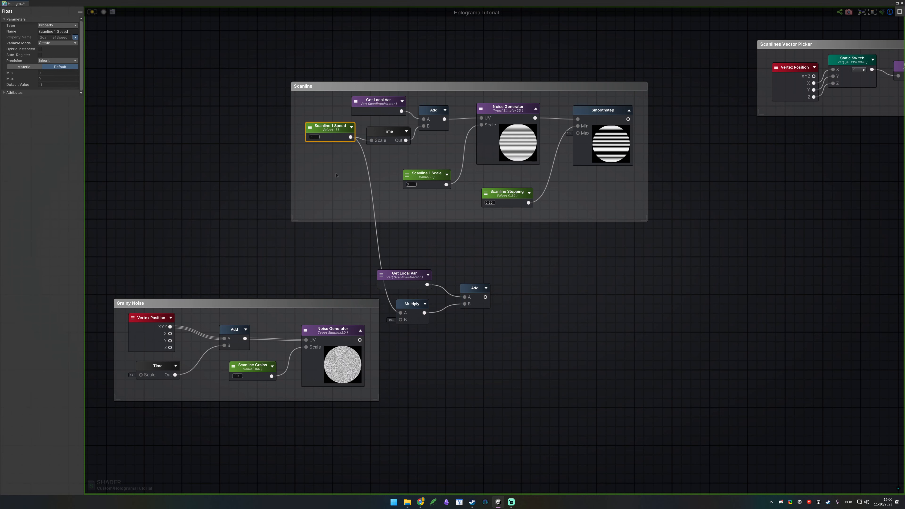
{"action": "left_click_drag", "start_coordinate": [377, 232], "coordinate": [531, 335]}
{"action": "middle_click_drag", "start_coordinate": [657, 344], "coordinate": [574, 320]}
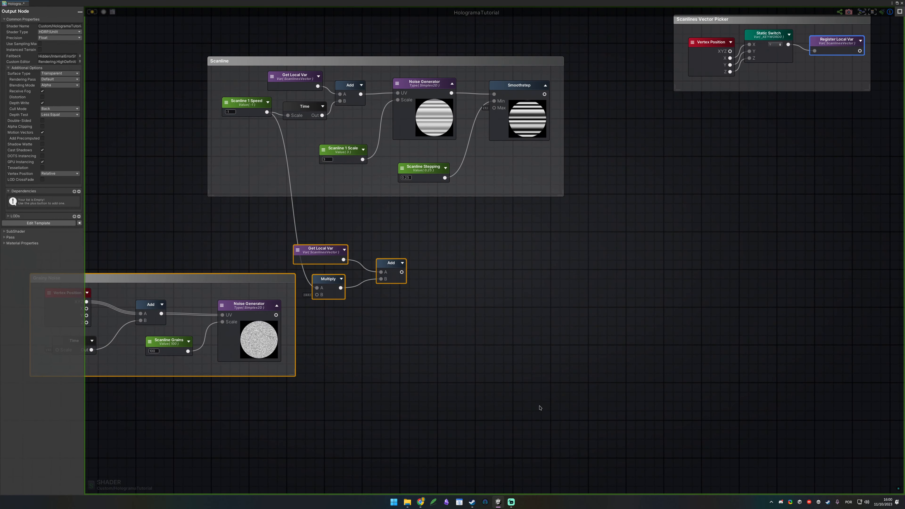
{"action": "left_click", "coordinate": [526, 358]}
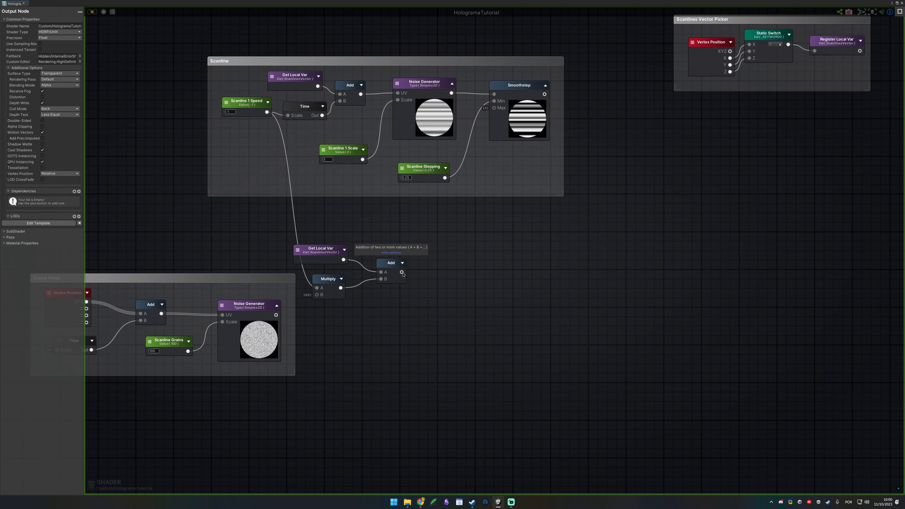
- Connect the loose Add node's output to input A of a new Multiply node
{"action": "left_click_drag", "start_coordinate": [402, 273], "coordinate": [419, 289]}
{"action": "key", "text": "Return"}
{"action": "middle_click_drag", "start_coordinate": [416, 328], "coordinate": [463, 281]}
- Create a Float property named Scanline 2 Scale with default value 10 and connect it to the second Multiply node's B input
{"action": "key", "text": "1"}
{"action": "left_click", "coordinate": [415, 268]}
{"action": "left_click", "coordinate": [432, 273]}
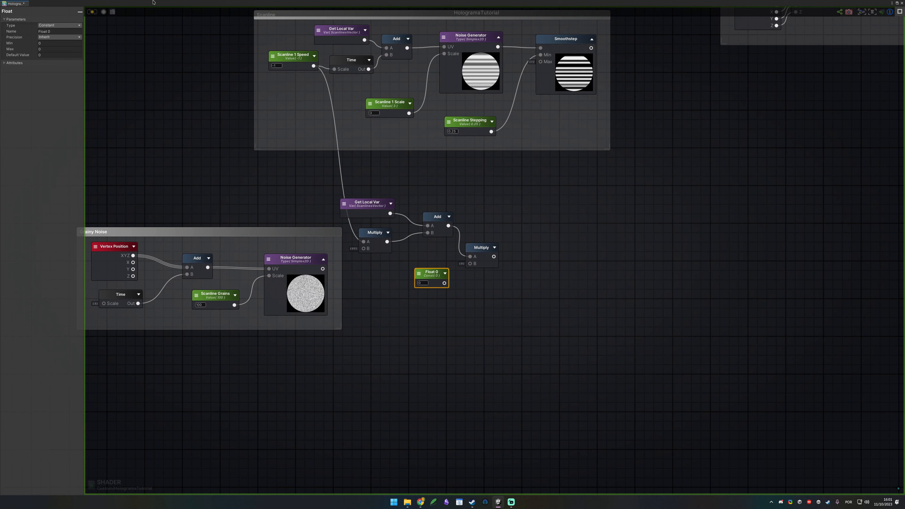
{"action": "left_click", "coordinate": [59, 25]}
{"action": "left_click", "coordinate": [57, 36]}
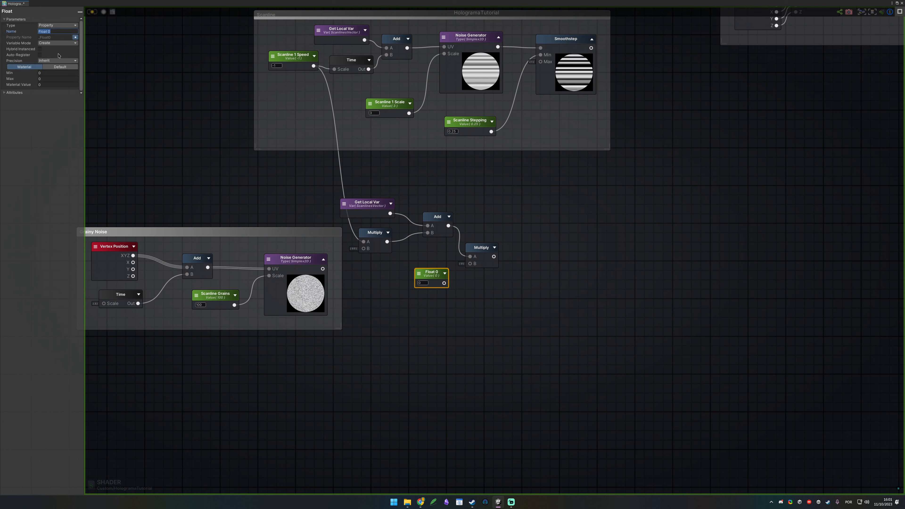
{"action": "type", "text": "Scanline 2 Scale"}
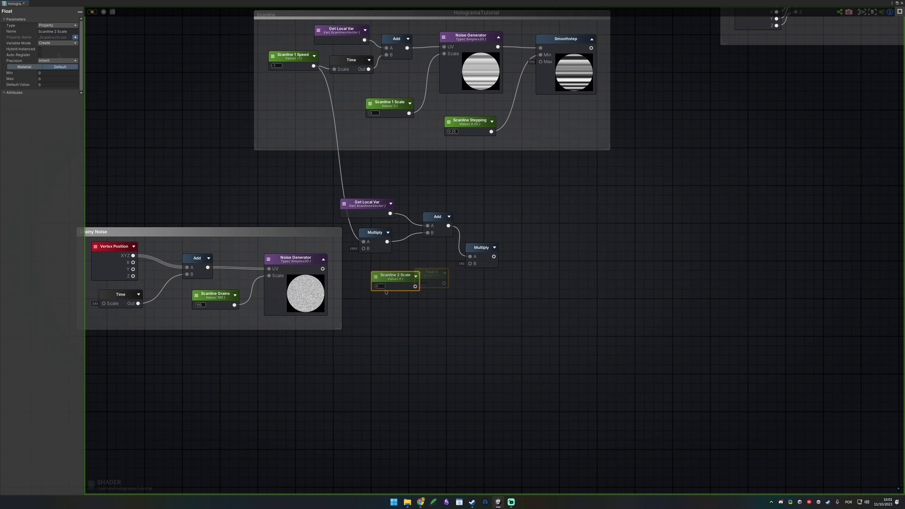
{"action": "left_click", "coordinate": [380, 287]}
{"action": "type", "text": "10"}
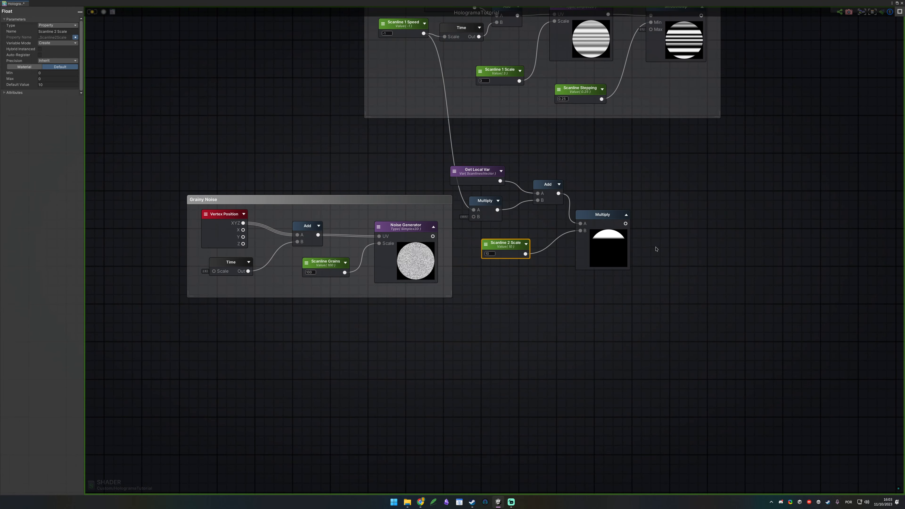
- Feed the second Multiply output into a new Sin node, expand its preview and place it beyond the Multiply node
{"action": "middle_click_drag", "start_coordinate": [656, 249], "coordinate": [560, 268]}
{"action": "left_click_drag", "start_coordinate": [529, 244], "coordinate": [563, 256]}
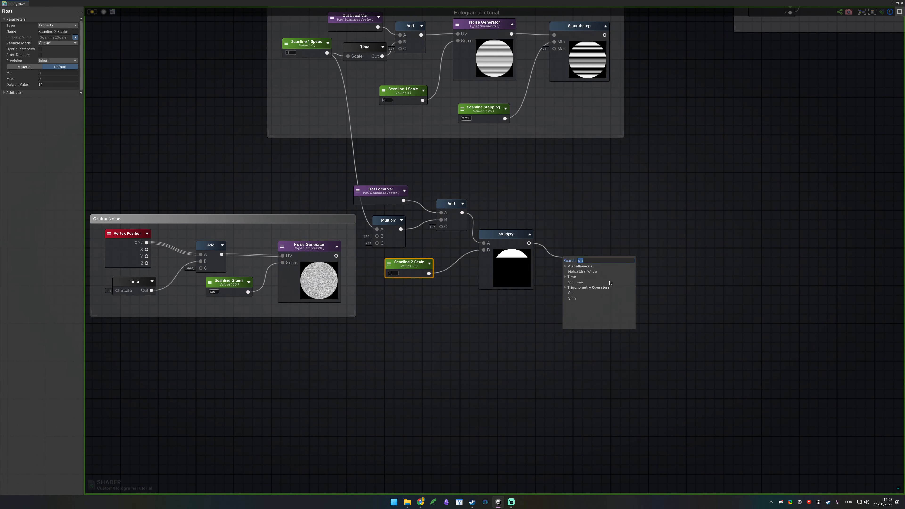
{"action": "key", "text": "Return"}
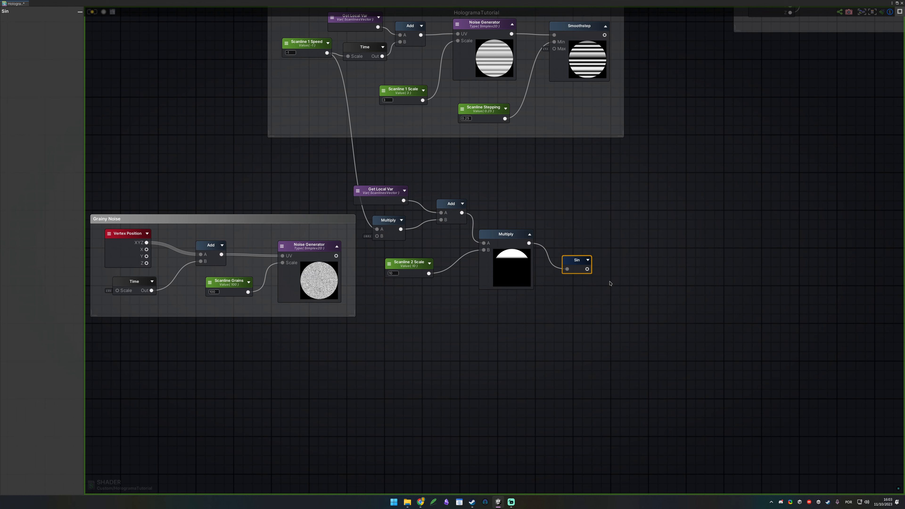
{"action": "left_click", "coordinate": [588, 260]}
{"action": "left_click_drag", "start_coordinate": [576, 277], "coordinate": [570, 190]}
{"action": "middle_click_drag", "start_coordinate": [577, 129], "coordinate": [540, 256]}
{"action": "left_click", "coordinate": [542, 255]}
{"action": "left_click", "coordinate": [542, 164]}
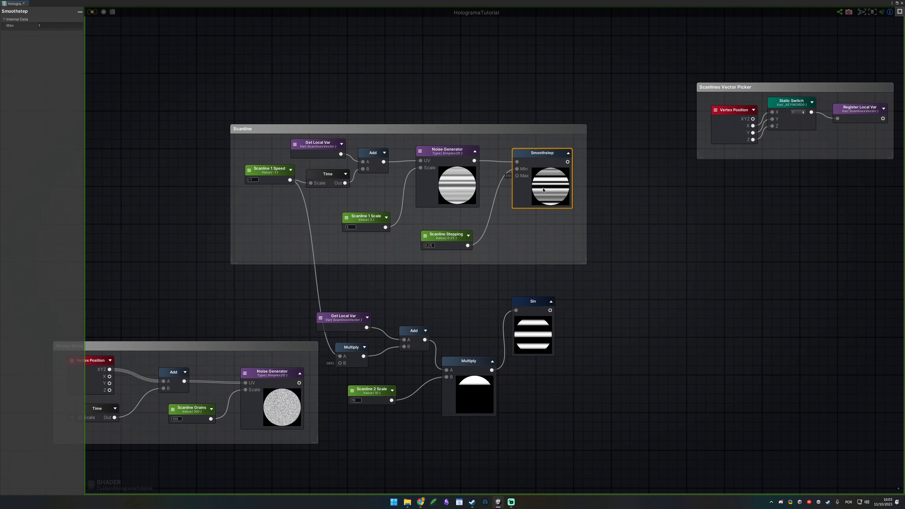
{"action": "left_click_drag", "start_coordinate": [539, 300], "coordinate": [552, 340]}
{"action": "middle_click_drag", "start_coordinate": [547, 321], "coordinate": [615, 262]}
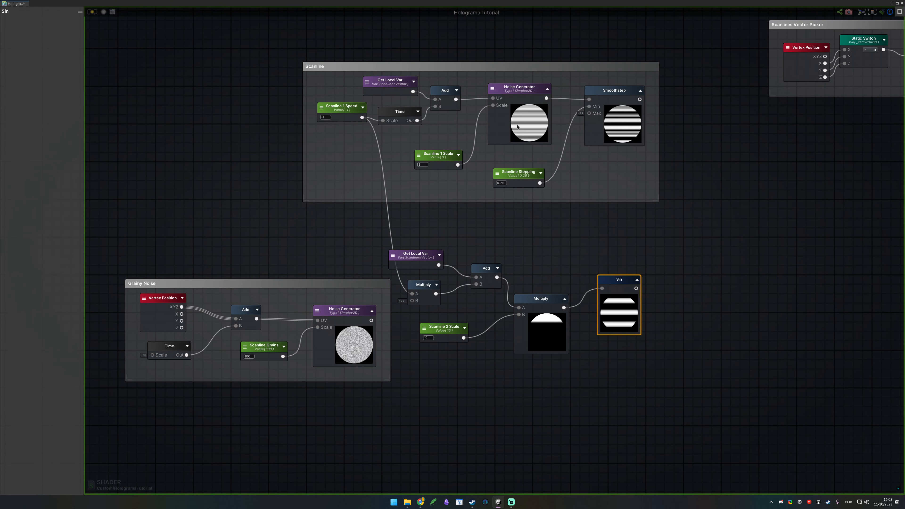
- Move the Grainy Noise group lower and combine its Noise Generator output with the second Multiply output in a new Add node feeding Sin
{"action": "middle_click_drag", "start_coordinate": [235, 288], "coordinate": [472, 197]}
{"action": "left_click_drag", "start_coordinate": [472, 197], "coordinate": [470, 324]}
{"action": "middle_click_drag", "start_coordinate": [679, 336], "coordinate": [427, 287]}
{"action": "left_click_drag", "start_coordinate": [355, 308], "coordinate": [515, 261]}
{"action": "type", "text": "add"}
{"action": "left_click", "coordinate": [536, 285]}
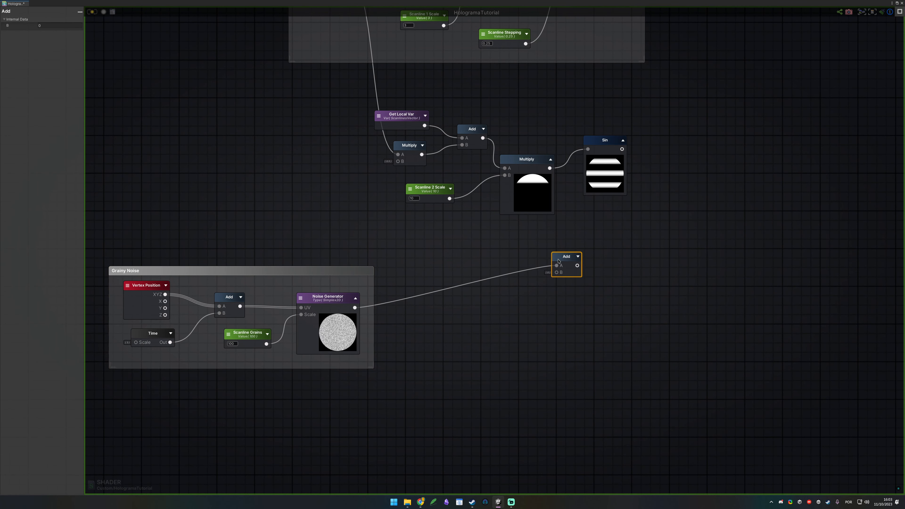
{"action": "left_click_drag", "start_coordinate": [550, 168], "coordinate": [611, 154]}
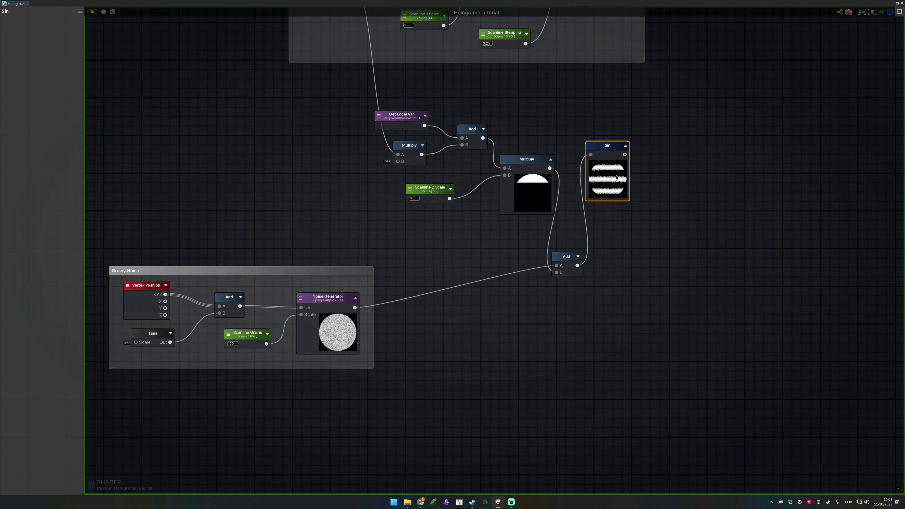
- Feed the Sin output into a new Abs node and expand its preview
{"action": "middle_click_drag", "start_coordinate": [606, 178], "coordinate": [461, 217]}
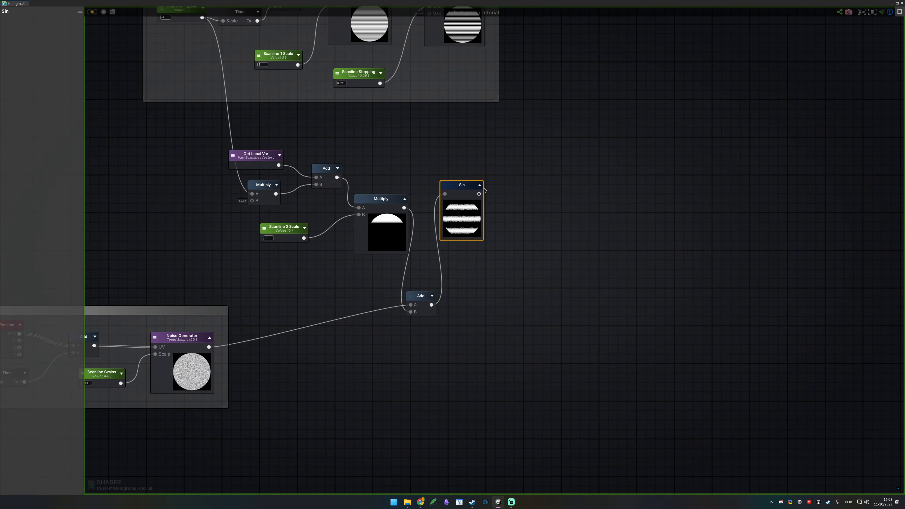
{"action": "left_click_drag", "start_coordinate": [479, 194], "coordinate": [507, 211]}
{"action": "type", "text": "abs"}
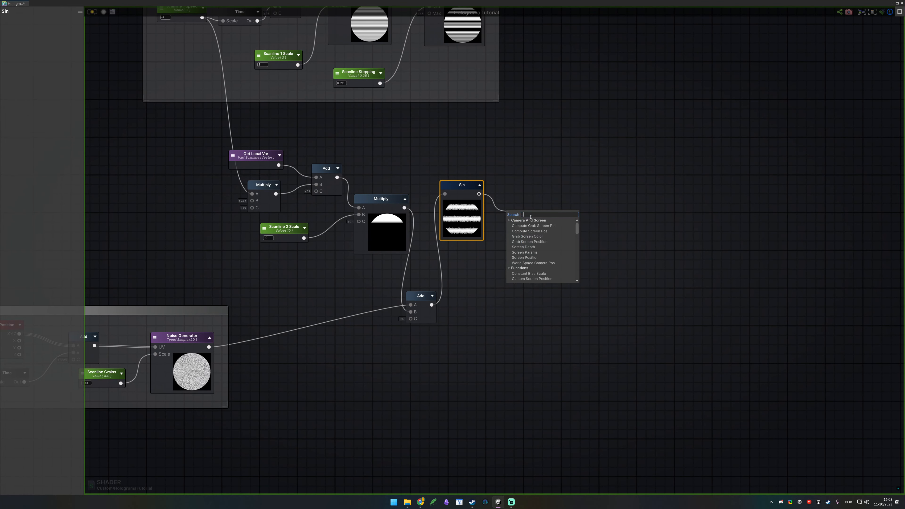
{"action": "key", "text": "Return"}
{"action": "left_click", "coordinate": [536, 215]}
{"action": "left_click", "coordinate": [532, 213]}
- Align the noise-combining Add, Sin and Abs nodes in a row after the second Multiply node
{"action": "left_click_drag", "start_coordinate": [532, 216], "coordinate": [518, 187]}
{"action": "left_click_drag", "start_coordinate": [531, 262], "coordinate": [450, 194]}
{"action": "left_click_drag", "start_coordinate": [457, 188], "coordinate": [517, 195]}
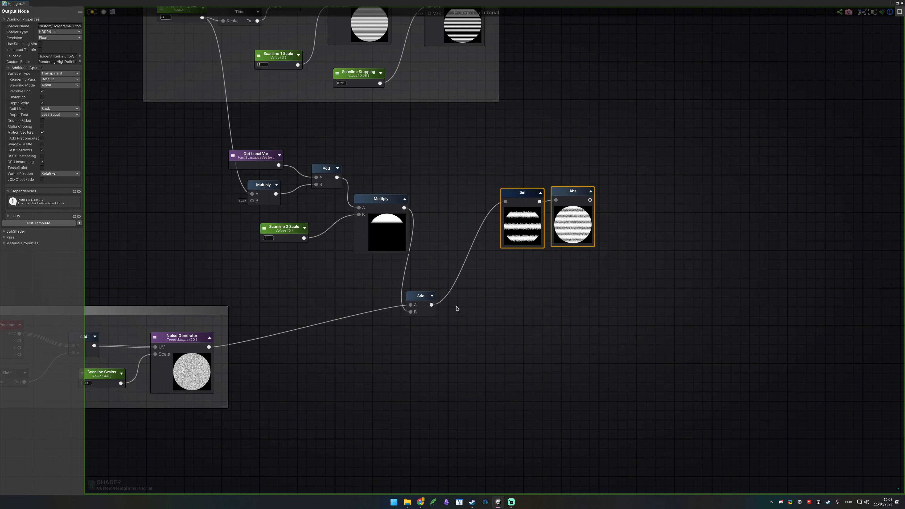
{"action": "left_click_drag", "start_coordinate": [422, 298], "coordinate": [448, 219]}
{"action": "left_click_drag", "start_coordinate": [576, 264], "coordinate": [522, 240]}
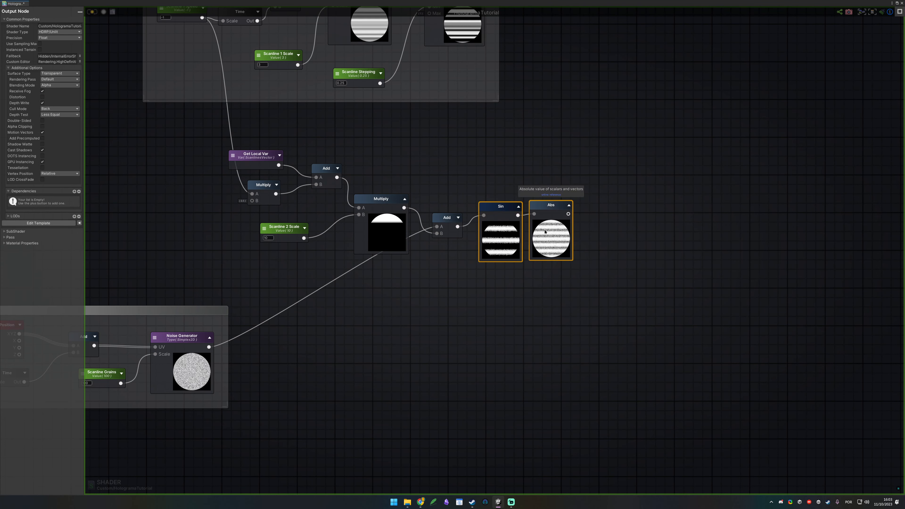
- Connect the Abs output to input A of a new Step Antialiasing node
{"action": "middle_click_drag", "start_coordinate": [675, 216], "coordinate": [562, 223]}
{"action": "left_click", "coordinate": [561, 223]}
{"action": "left_click_drag", "start_coordinate": [455, 221], "coordinate": [471, 231]}
{"action": "type", "text": "step"}
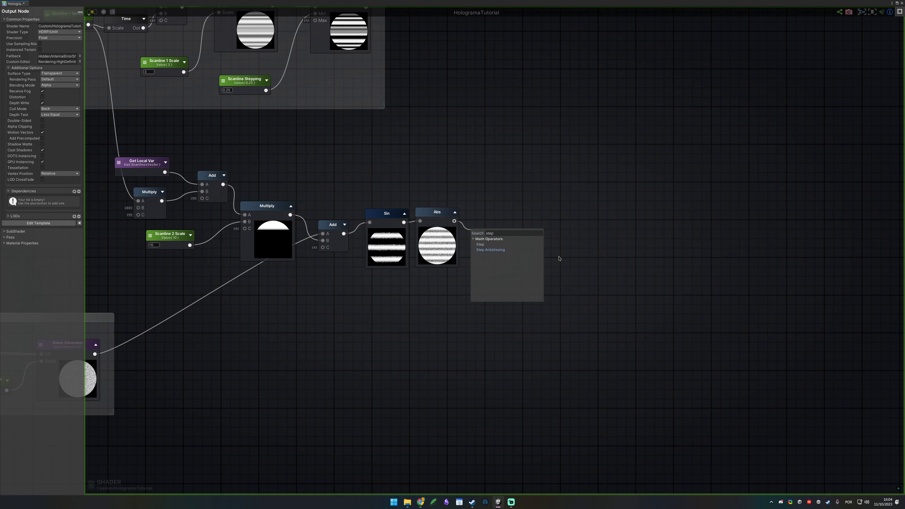
{"action": "key", "text": "Return"}
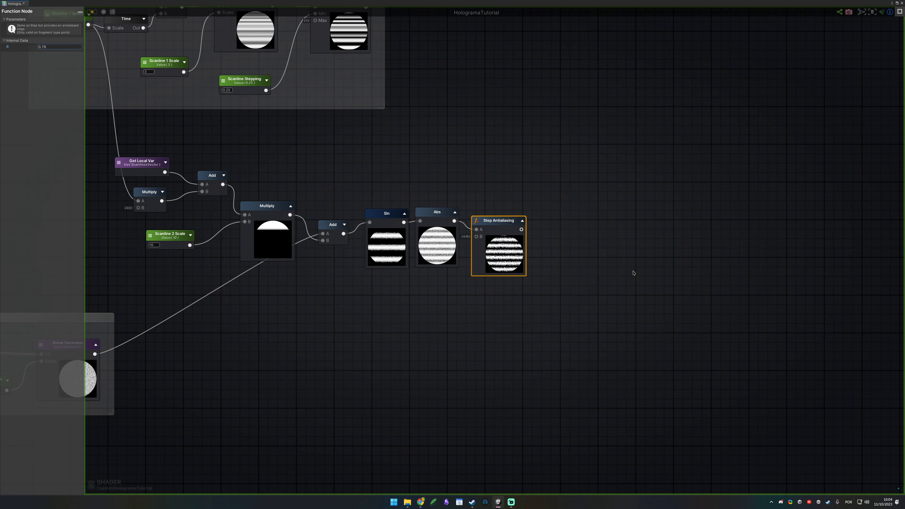
- Create a Float property named Scanline 2 Stepping and connect it to input B of the Step Antialiasing node
{"action": "middle_click_drag", "start_coordinate": [177, 269], "coordinate": [434, 226]}
{"action": "left_click", "coordinate": [428, 202]}
{"action": "middle_click_drag", "start_coordinate": [606, 269], "coordinate": [461, 274]}
{"action": "left_click", "coordinate": [494, 259]}
{"action": "key", "text": "1"}
{"action": "left_click", "coordinate": [493, 256]}
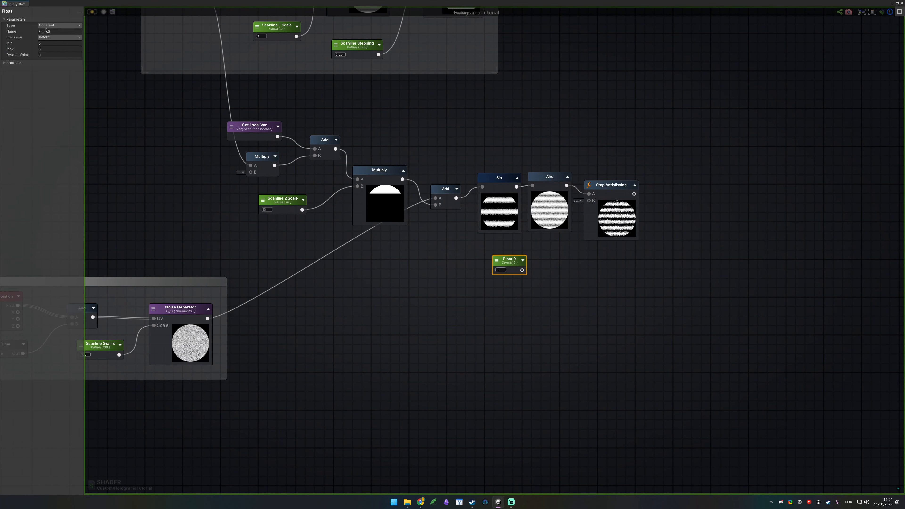
{"action": "left_click", "coordinate": [53, 25]}
{"action": "left_click", "coordinate": [52, 39]}
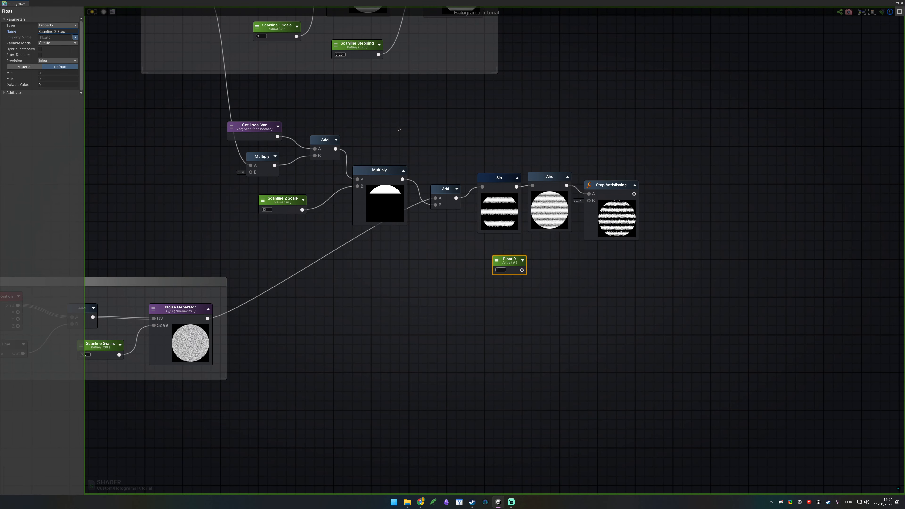
{"action": "left_click", "coordinate": [530, 282]}
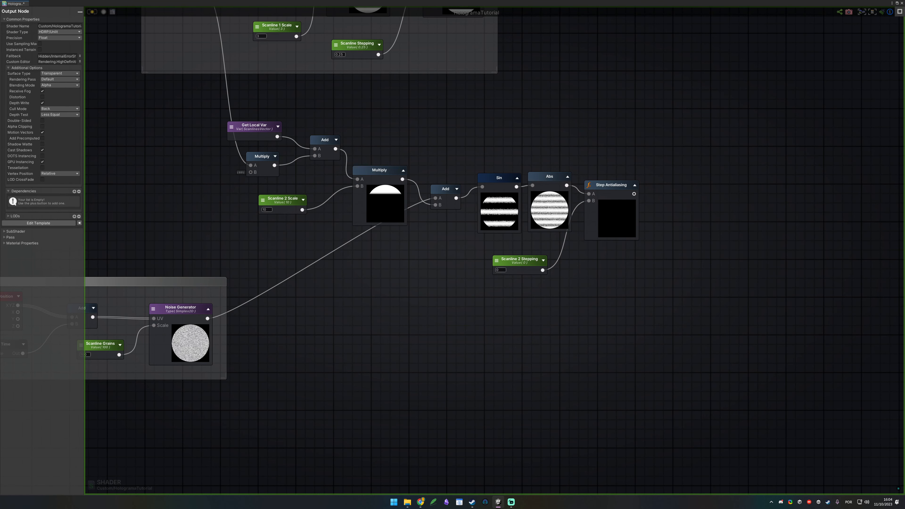
- Set Scanline 2 Stepping to 0.7, place it below the Abs node and align Step Antialiasing with Abs
{"action": "left_click", "coordinate": [504, 274]}
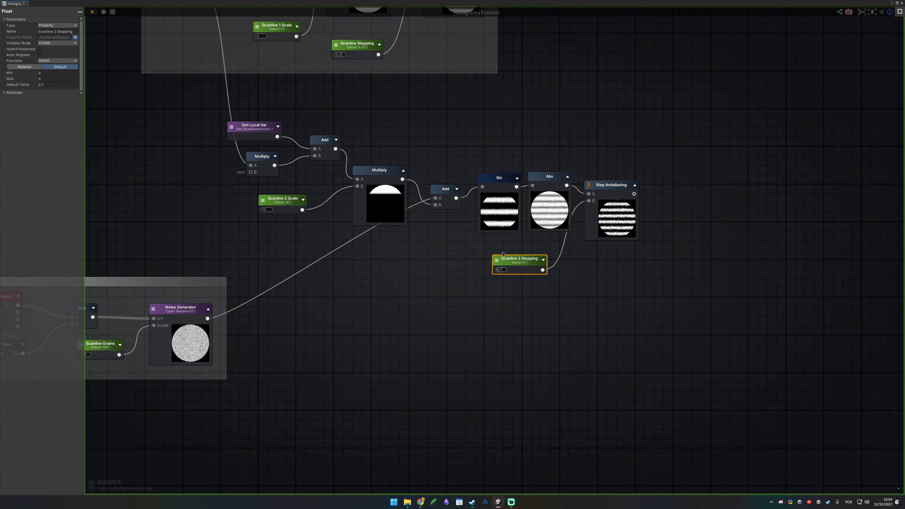
{"action": "left_click_drag", "start_coordinate": [527, 265], "coordinate": [553, 251]}
{"action": "left_click", "coordinate": [643, 283]}
{"action": "left_click", "coordinate": [553, 254]}
{"action": "left_click", "coordinate": [637, 291]}
{"action": "left_click_drag", "start_coordinate": [620, 188], "coordinate": [619, 180]}
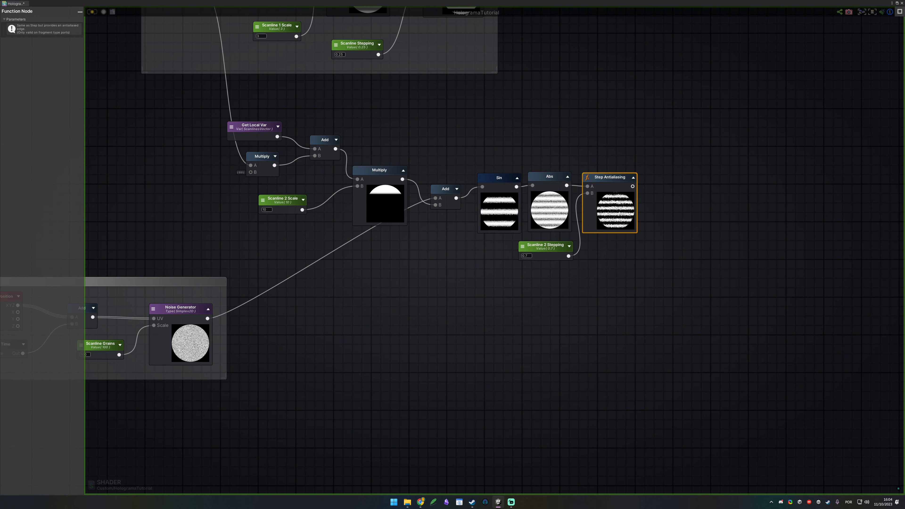
{"action": "right_click_drag", "start_coordinate": [801, 150], "coordinate": [504, 274]}
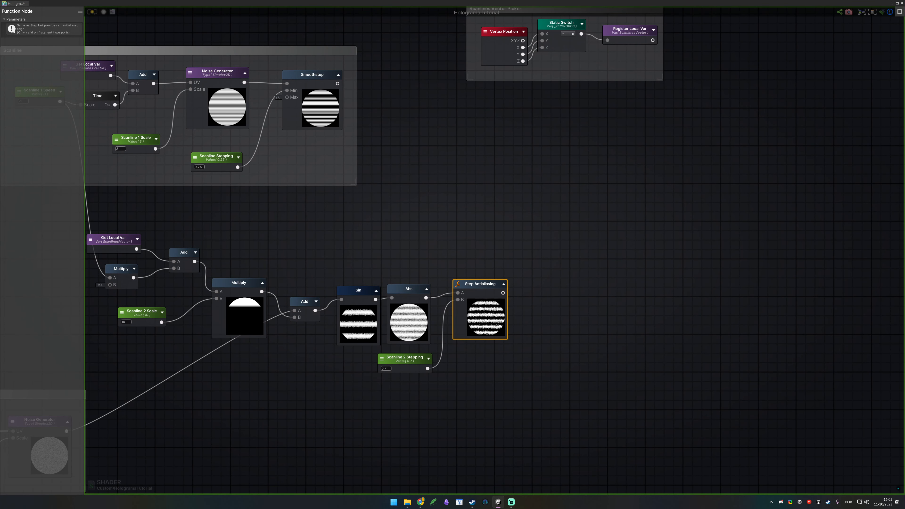
{"action": "left_click", "coordinate": [317, 85]}
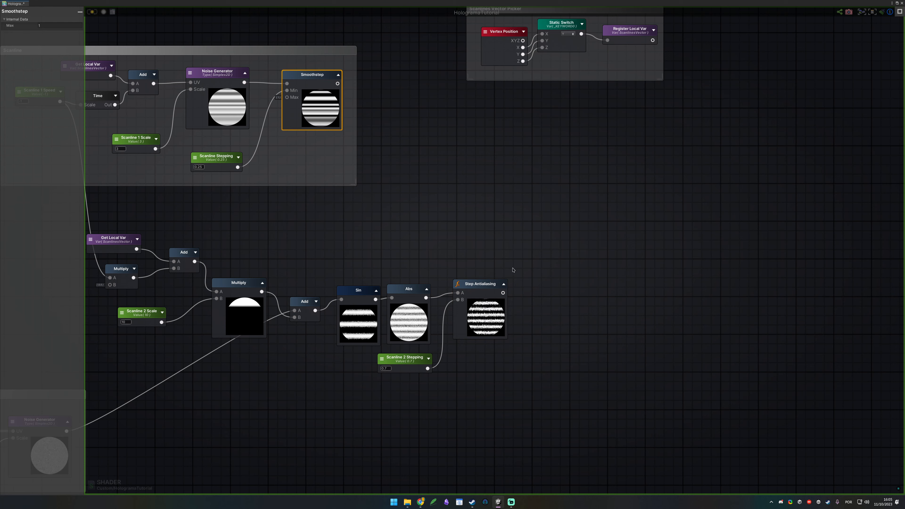
{"action": "left_click_drag", "start_coordinate": [503, 293], "coordinate": [527, 292]}
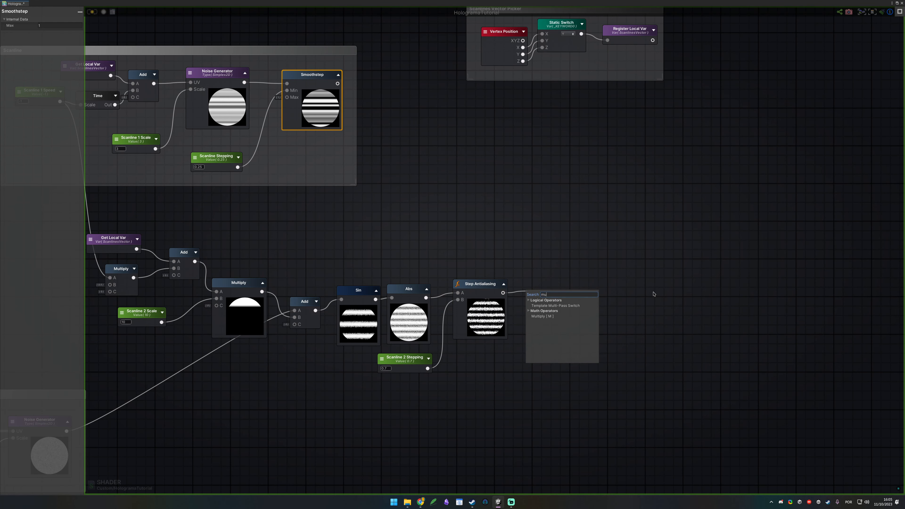
{"action": "key", "text": "Return"}
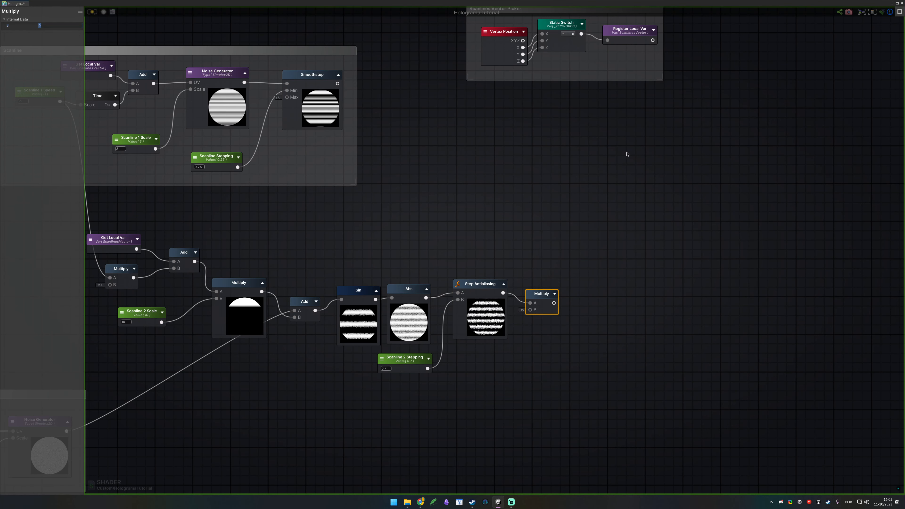
{"action": "key", "text": "Delete"}
- Feed the Step Antialiasing output into a new Divide node dividing by 4, expand its preview and align it in the row
{"action": "left_click_drag", "start_coordinate": [503, 293], "coordinate": [522, 296]}
{"action": "type", "text": "divide"}
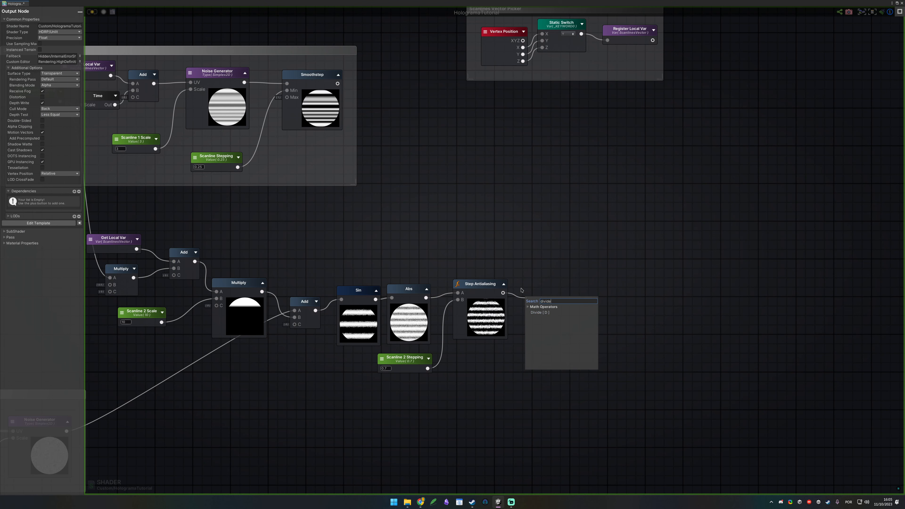
{"action": "key", "text": "Return"}
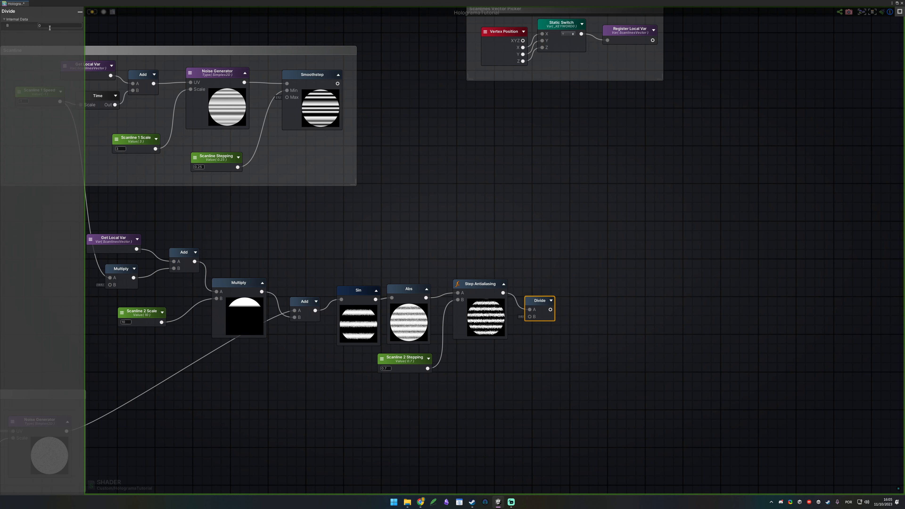
{"action": "left_click", "coordinate": [358, 129]}
{"action": "left_click", "coordinate": [551, 301]}
{"action": "left_click_drag", "start_coordinate": [549, 299], "coordinate": [540, 286]}
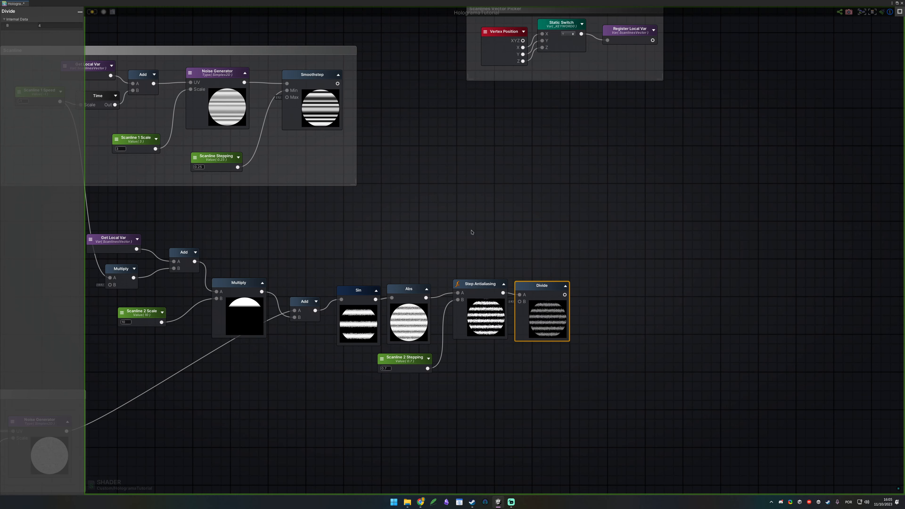
- Combine the Smoothstep and Divide outputs in a new Add node with an expanded preview, placed between the two scanline branches
{"action": "middle_click_drag", "start_coordinate": [375, 111], "coordinate": [473, 138]}
{"action": "left_click_drag", "start_coordinate": [436, 110], "coordinate": [738, 252]}
{"action": "left_click", "coordinate": [748, 278]}
{"action": "left_click_drag", "start_coordinate": [663, 321], "coordinate": [743, 273]}
{"action": "left_click", "coordinate": [763, 256]}
{"action": "left_click_drag", "start_coordinate": [741, 304], "coordinate": [694, 317]}
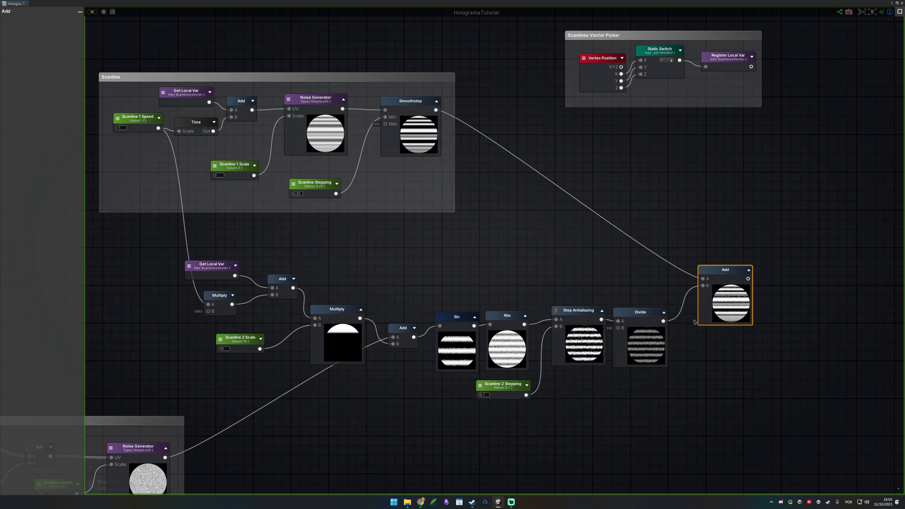
{"action": "middle_click_drag", "start_coordinate": [694, 317], "coordinate": [536, 306]}
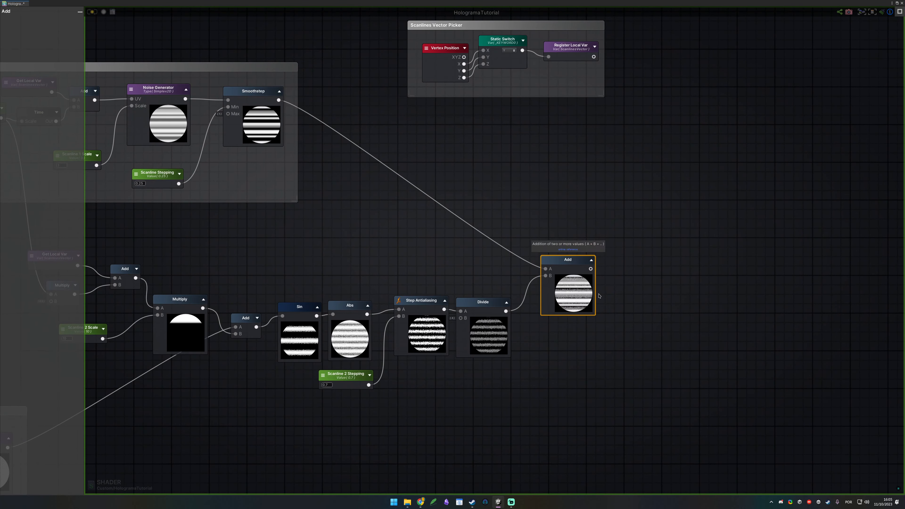
{"action": "middle_click_drag", "start_coordinate": [579, 305], "coordinate": [555, 237]}
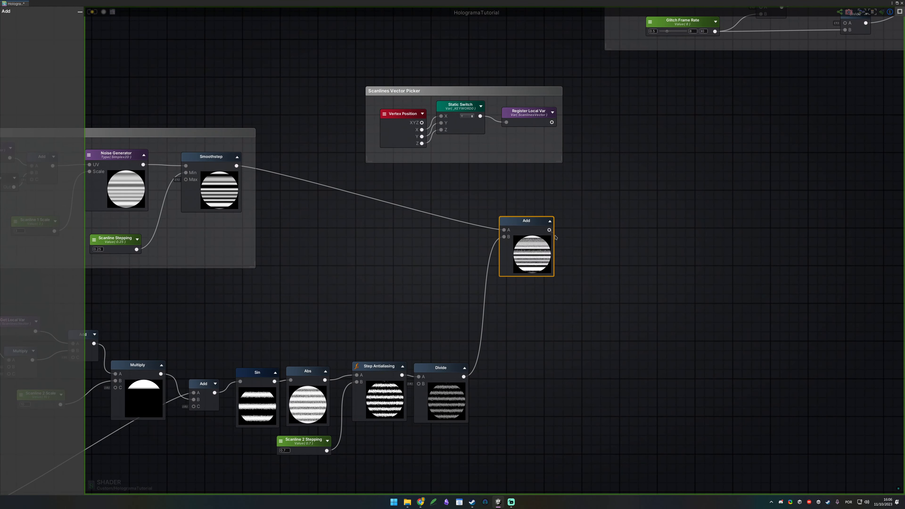
- Register the combined scanline Add output as a local variable named Scanlines
{"action": "left_click_drag", "start_coordinate": [549, 230], "coordinate": [558, 252]}
{"action": "type", "text": "register"}
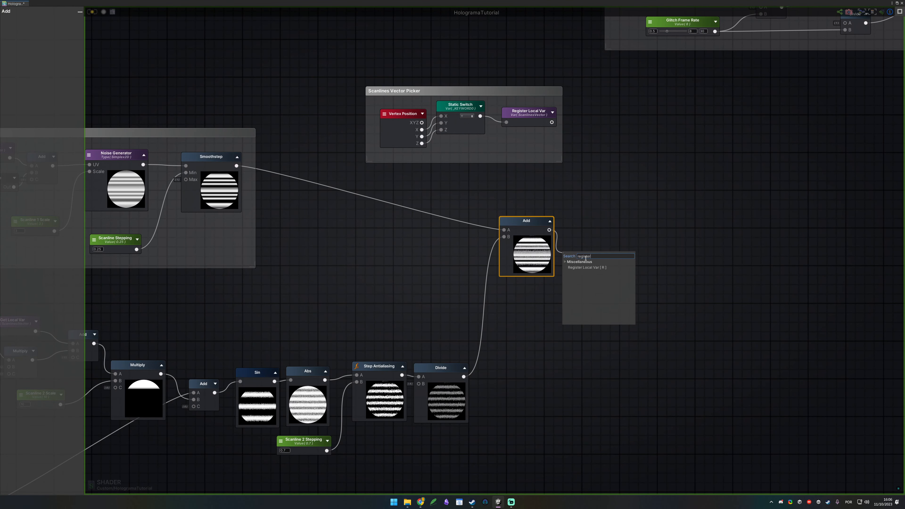
{"action": "key", "text": "Return"}
{"action": "left_click", "coordinate": [63, 24]}
{"action": "type", "text": "Scanlines"}
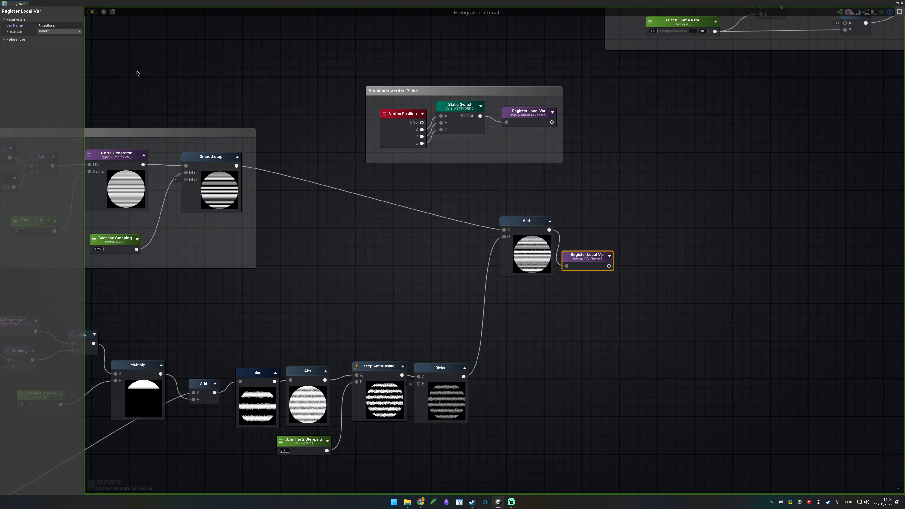
- Group the second scanline's nodes, from Get Local Var to Divide, in a comment frame titled Scanlines2
{"action": "scroll", "coordinate": [137, 73], "scroll_direction": "down", "scroll_amount": 4}
{"action": "left_click_drag", "start_coordinate": [420, 213], "coordinate": [750, 315]}
{"action": "type", "text": "cScanlines2"}
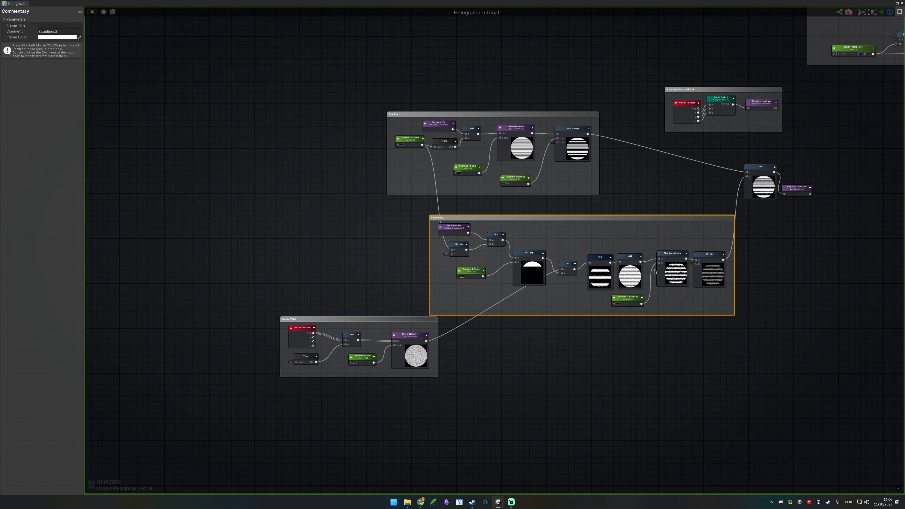
- Move the scanline groups with their Add and Register Local Var nodes clear of the Scanlines Vector Picker group
{"action": "left_click_drag", "start_coordinate": [843, 234], "coordinate": [753, 149]}
{"action": "left_click_drag", "start_coordinate": [191, 41], "coordinate": [625, 373]}
{"action": "left_click_drag", "start_coordinate": [715, 303], "coordinate": [434, 281]}
{"action": "left_click_drag", "start_coordinate": [813, 212], "coordinate": [499, 116]}
{"action": "left_click", "coordinate": [744, 246]}
{"action": "middle_click_drag", "start_coordinate": [745, 245], "coordinate": [401, 296]}
{"action": "scroll", "coordinate": [535, 253], "scroll_direction": "down", "scroll_amount": 3}
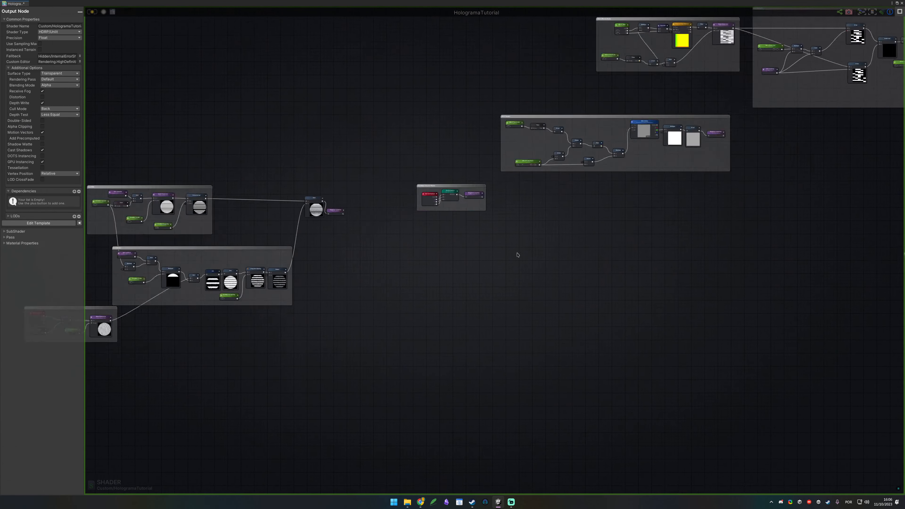
- Add a Get Local Var node referencing Scanlines above Texture Sample 0 near the output node
{"action": "scroll", "coordinate": [268, 218], "scroll_direction": "up", "scroll_amount": 4}
{"action": "left_click", "coordinate": [463, 203]}
{"action": "middle_click_drag", "start_coordinate": [492, 238], "coordinate": [307, 151]}
{"action": "middle_click_drag", "start_coordinate": [320, 185], "coordinate": [399, 178]}
{"action": "left_click", "coordinate": [398, 178]}
{"action": "middle_click_drag", "start_coordinate": [384, 147], "coordinate": [379, 145]}
{"action": "key", "text": "g"}
{"action": "left_click", "coordinate": [386, 141]}
{"action": "left_click", "coordinate": [391, 146]}
{"action": "left_click", "coordinate": [411, 171]}
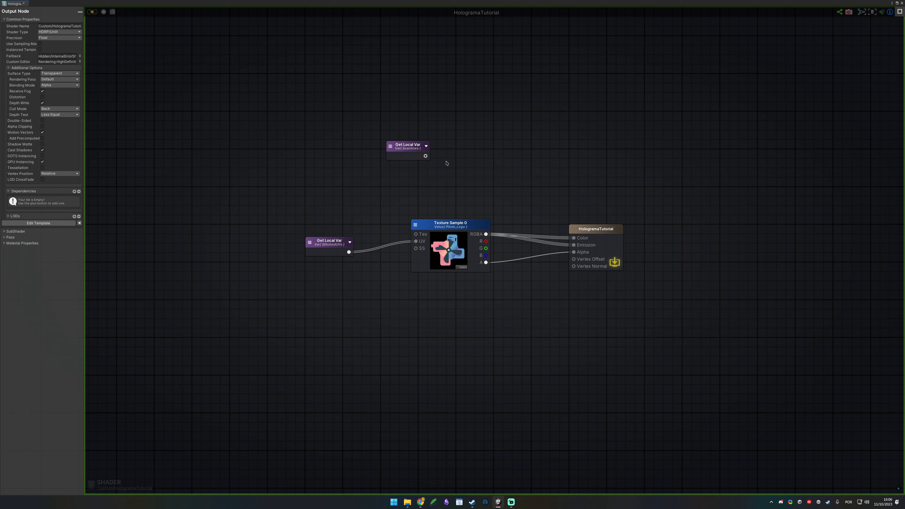
- Multiply the Scanlines variable by the texture's RGBA in a new Multiply node feeding Color and Emission, and save the shader
{"action": "key", "text": "m"}
{"action": "left_click", "coordinate": [486, 175]}
{"action": "left_click_drag", "start_coordinate": [450, 224], "coordinate": [574, 238]}
{"action": "left_click_drag", "start_coordinate": [514, 186], "coordinate": [574, 245]}
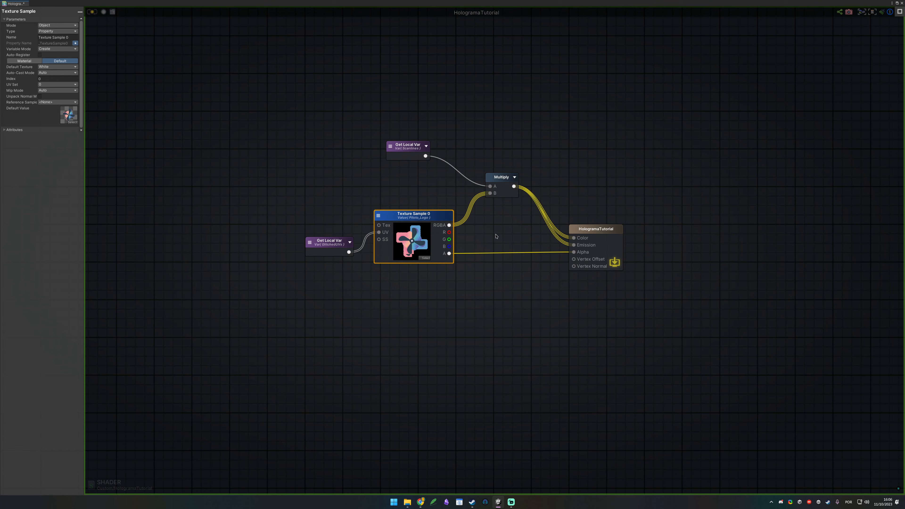
{"action": "left_click", "coordinate": [508, 256]}
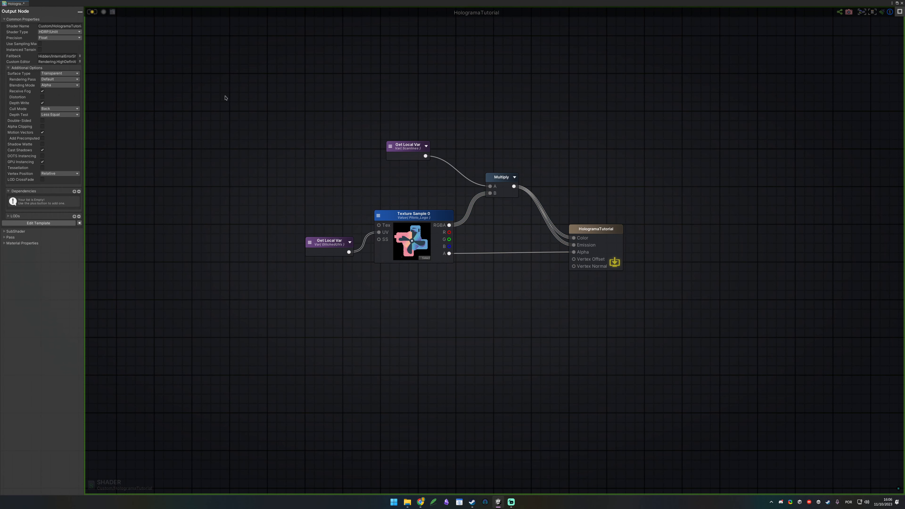
{"action": "key", "text": "ctrl+s"}
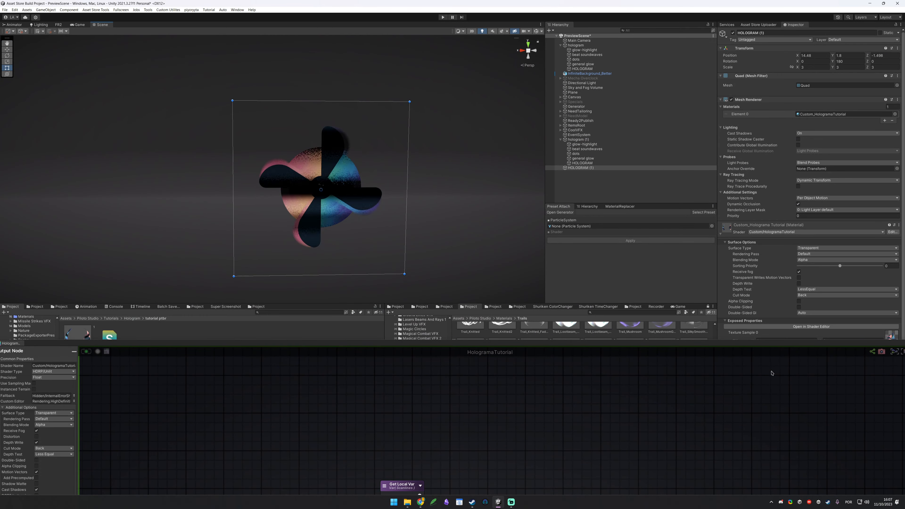
- Multiply the Scanlines variable by the texture's alpha in a second Multiply node feeding Alpha, and save the shader
{"action": "left_click_drag", "start_coordinate": [763, 345], "coordinate": [732, 76]}
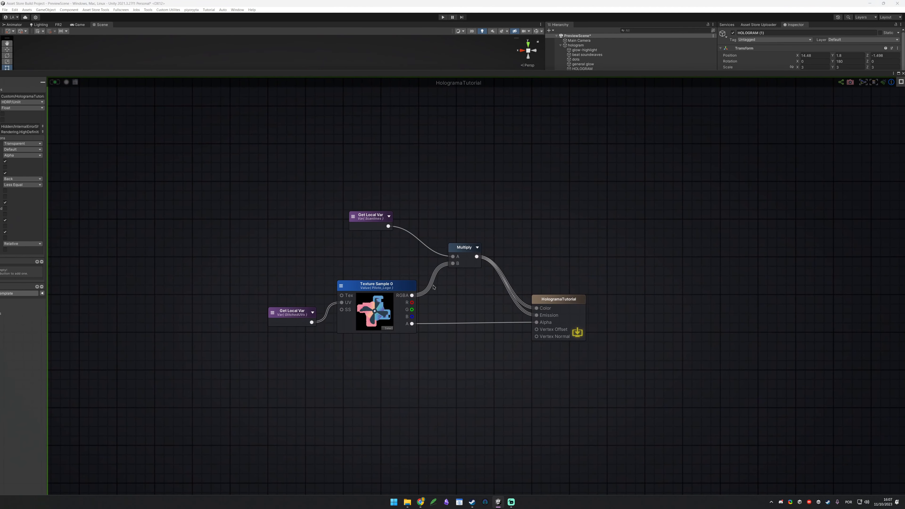
{"action": "middle_click_drag", "start_coordinate": [461, 295], "coordinate": [526, 264]}
{"action": "left_click_drag", "start_coordinate": [531, 219], "coordinate": [483, 217]}
{"action": "key", "text": "m"}
{"action": "left_click", "coordinate": [522, 283]}
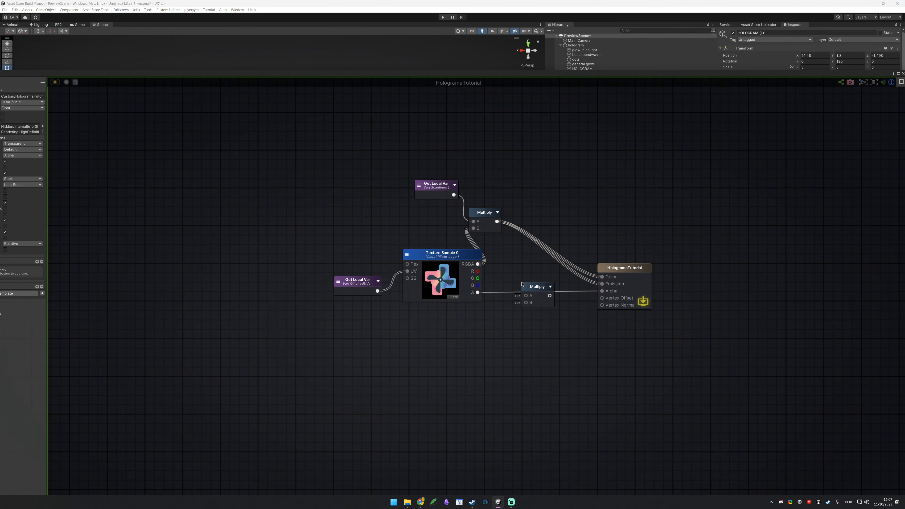
{"action": "left_click_drag", "start_coordinate": [481, 217], "coordinate": [522, 212]}
{"action": "left_click_drag", "start_coordinate": [454, 195], "coordinate": [526, 295]}
{"action": "left_click_drag", "start_coordinate": [478, 293], "coordinate": [526, 302]}
{"action": "left_click_drag", "start_coordinate": [549, 296], "coordinate": [602, 291]}
{"action": "left_click", "coordinate": [290, 103]}
{"action": "key", "text": "ctrl+s"}
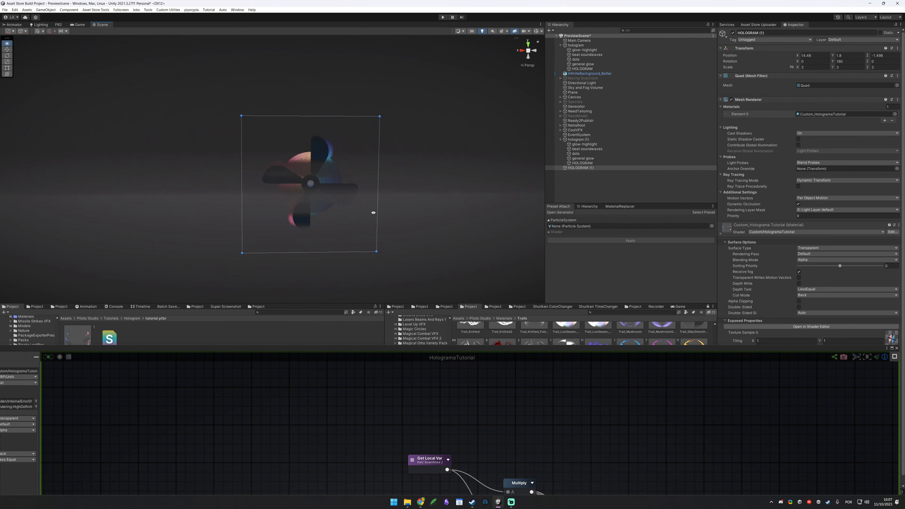
- Lower Scanline Grains and set Scanline 2 Scale to 7.1 on the hologram material
{"action": "scroll", "coordinate": [373, 213], "scroll_direction": "up", "scroll_amount": 3}
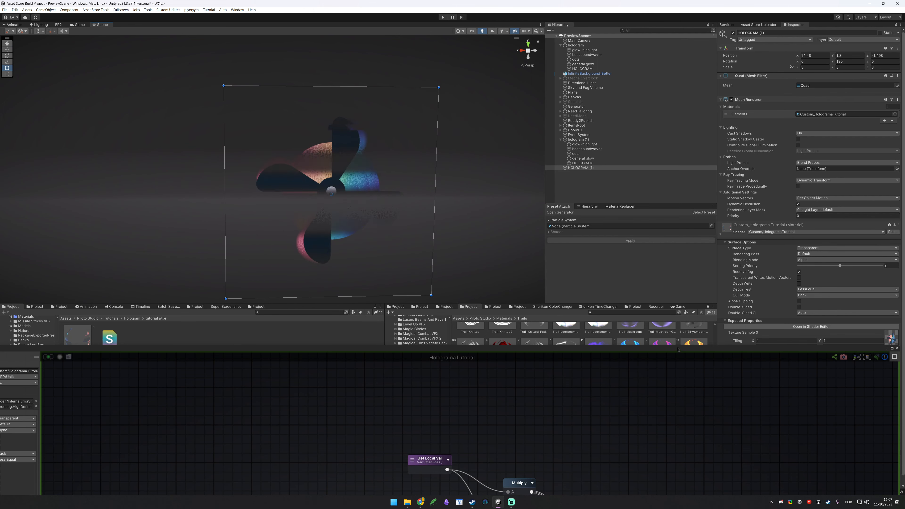
{"action": "left_click_drag", "start_coordinate": [678, 351], "coordinate": [453, 381]}
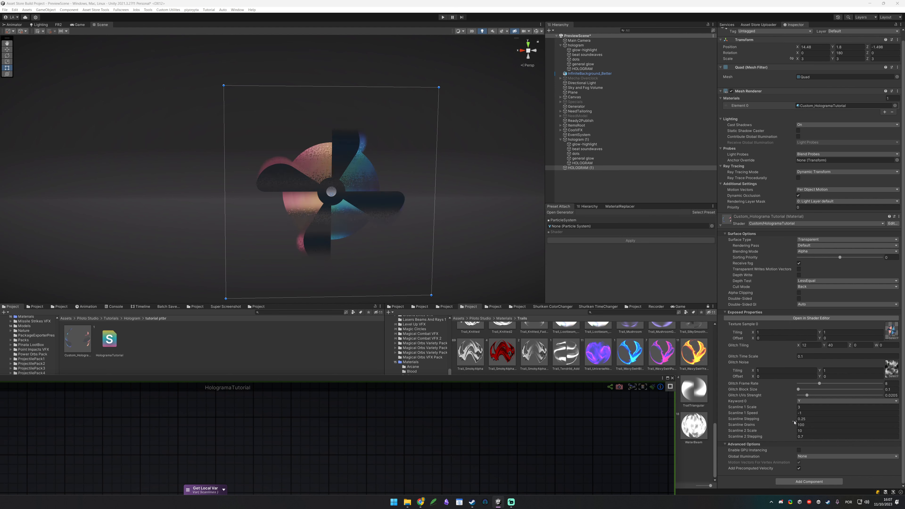
{"action": "left_click_drag", "start_coordinate": [795, 427], "coordinate": [727, 425]}
{"action": "left_click_drag", "start_coordinate": [563, 444], "coordinate": [780, 436]}
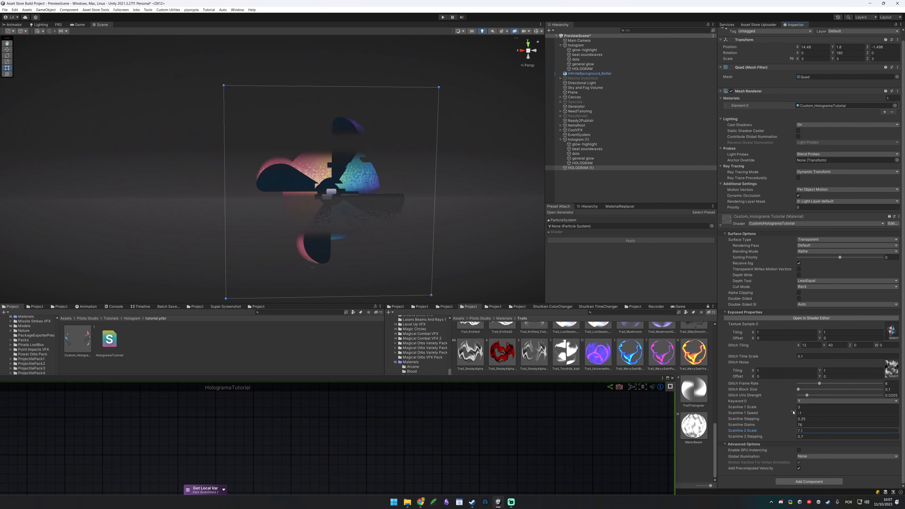
- Test a Scanline 1 Scale of 50 on the hologram in the scene and set it back to 3
{"action": "left_click_drag", "start_coordinate": [792, 408], "coordinate": [865, 403]}
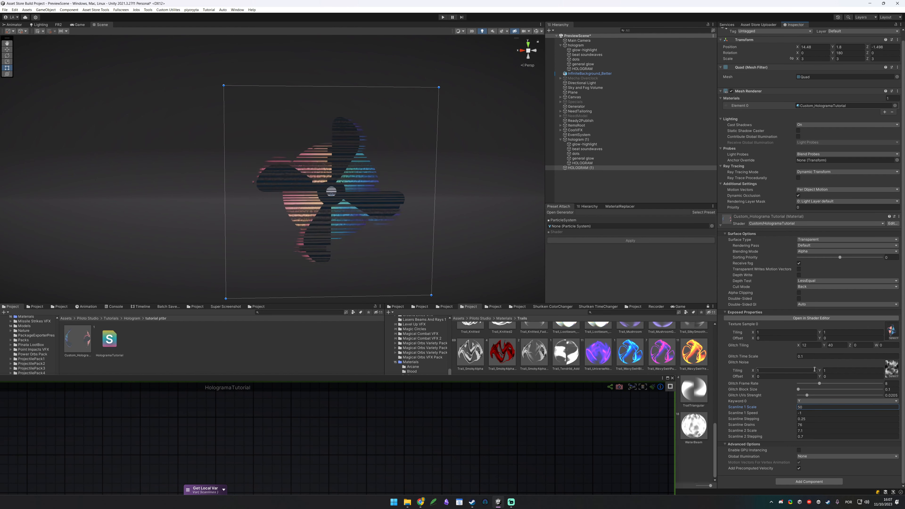
{"action": "right_click_drag", "start_coordinate": [270, 191], "coordinate": [271, 191]}
{"action": "key", "text": "s"}
{"action": "left_click", "coordinate": [814, 407]}
{"action": "type", "text": "3"}
- Maximize the shader graph, delete the Multiply node feeding Alpha and connect Texture Sample 0's A output directly to Alpha
{"action": "left_click", "coordinate": [405, 389]}
{"action": "left_click_drag", "start_coordinate": [405, 379], "coordinate": [622, 81]}
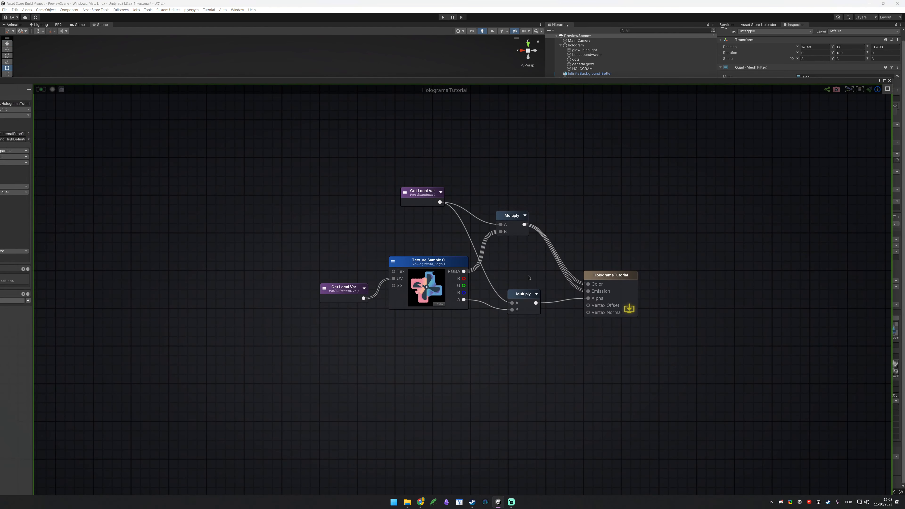
{"action": "left_click_drag", "start_coordinate": [507, 84], "coordinate": [492, 65]}
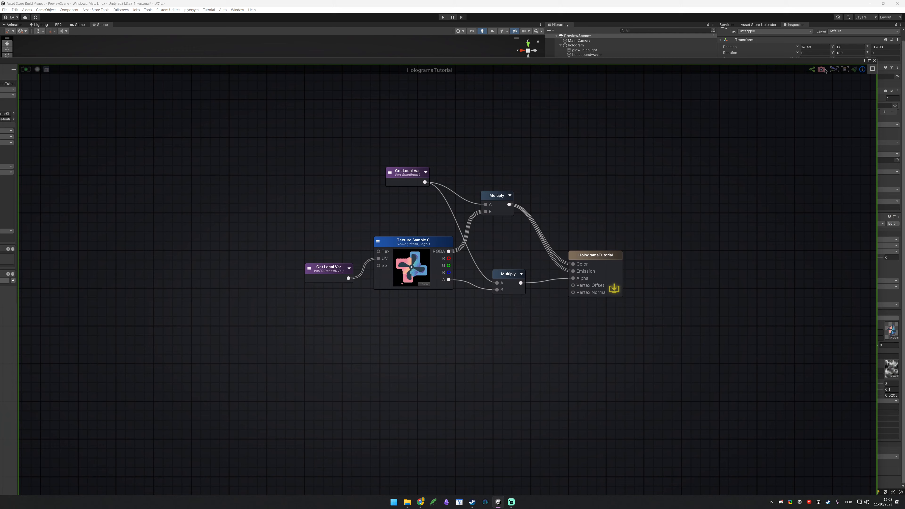
{"action": "left_click", "coordinate": [870, 60]}
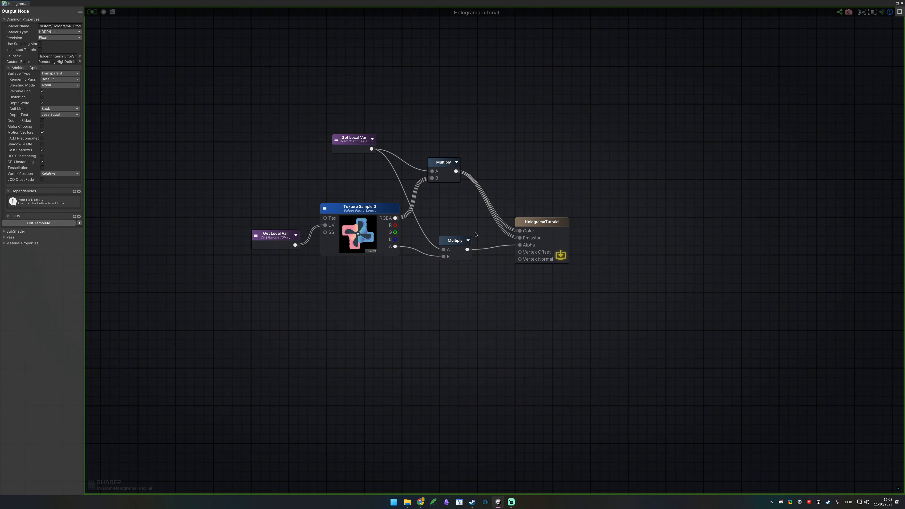
{"action": "left_click", "coordinate": [462, 241]}
{"action": "key", "text": "Delete"}
{"action": "left_click_drag", "start_coordinate": [396, 247], "coordinate": [520, 245]}
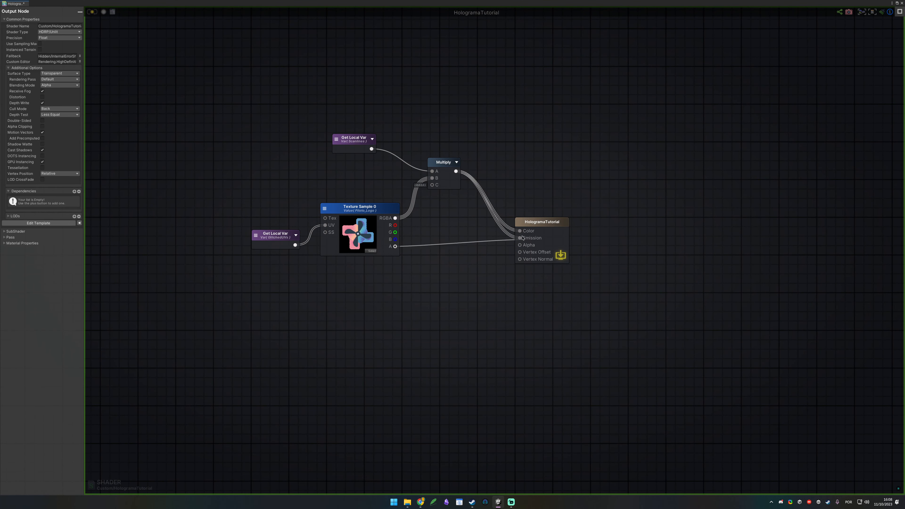
- Move Texture Sample 0 and its UV Get Local Var node farther from the Multiply node to make room between them
{"action": "middle_click_drag", "start_coordinate": [449, 287], "coordinate": [616, 292]}
{"action": "left_click_drag", "start_coordinate": [375, 210], "coordinate": [564, 304]}
{"action": "left_click_drag", "start_coordinate": [527, 214], "coordinate": [350, 216]}
{"action": "left_click", "coordinate": [398, 233]}
{"action": "middle_click_drag", "start_coordinate": [437, 208], "coordinate": [494, 218]}
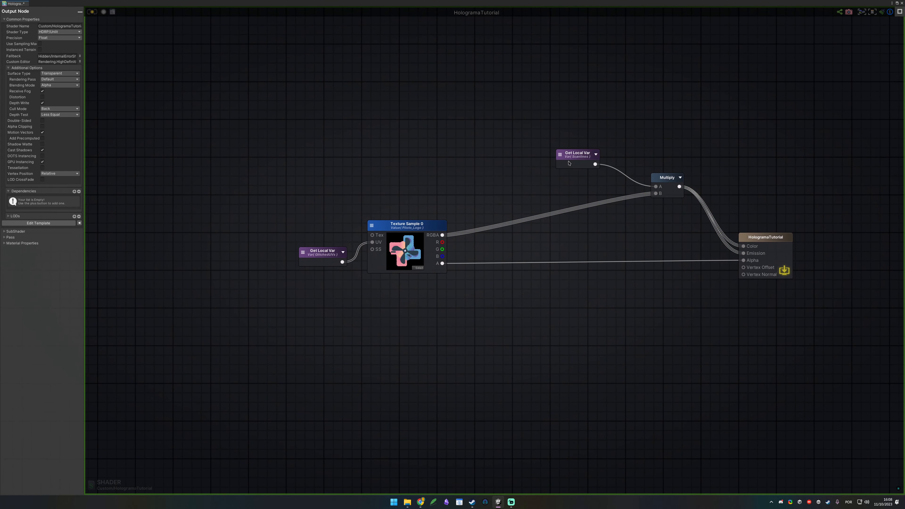
- Move the Scanlines Get Local Var node away from the output node and delete the Multiply node feeding Color and Emission
{"action": "left_click_drag", "start_coordinate": [569, 163], "coordinate": [399, 160]}
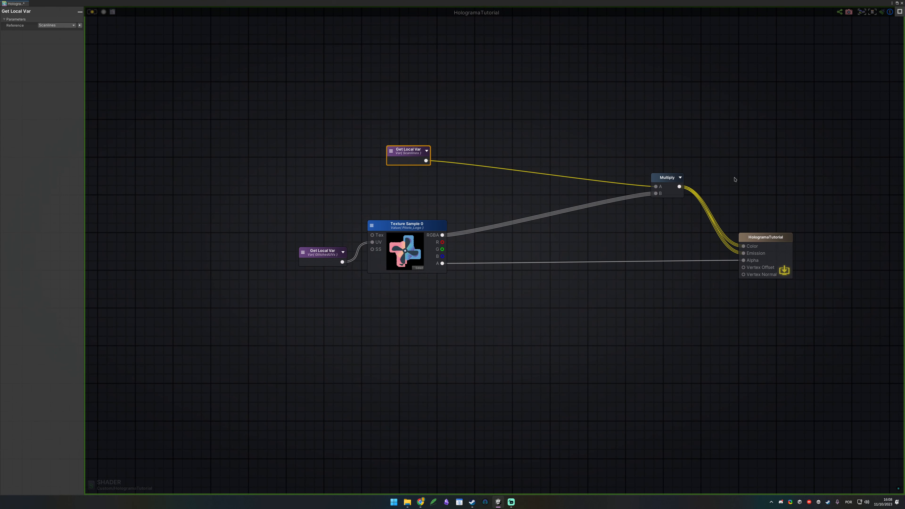
{"action": "left_click", "coordinate": [662, 188]}
{"action": "key", "text": "Delete"}
- Add a Lerp node beside Texture Sample 0 and connect the Scanlines variable to its B input, leaving A unconnected
{"action": "left_click_drag", "start_coordinate": [503, 278], "coordinate": [548, 221]}
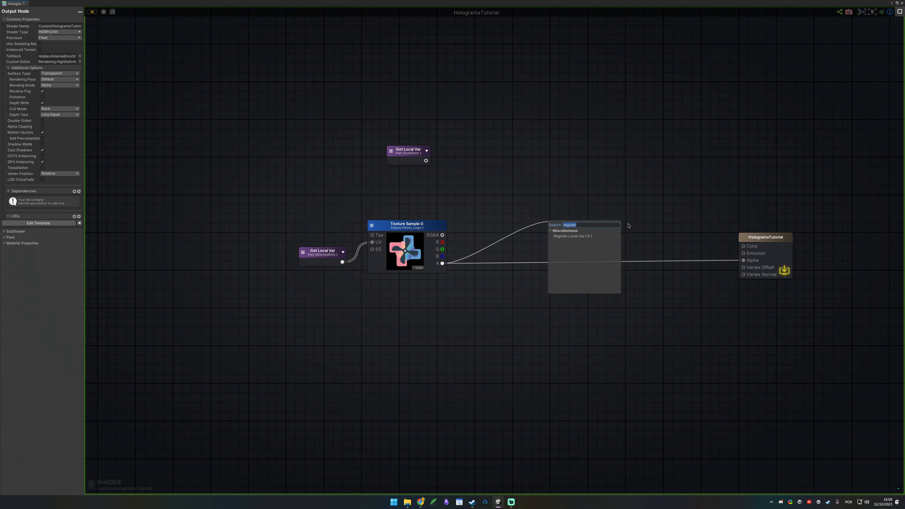
{"action": "type", "text": "lerp"}
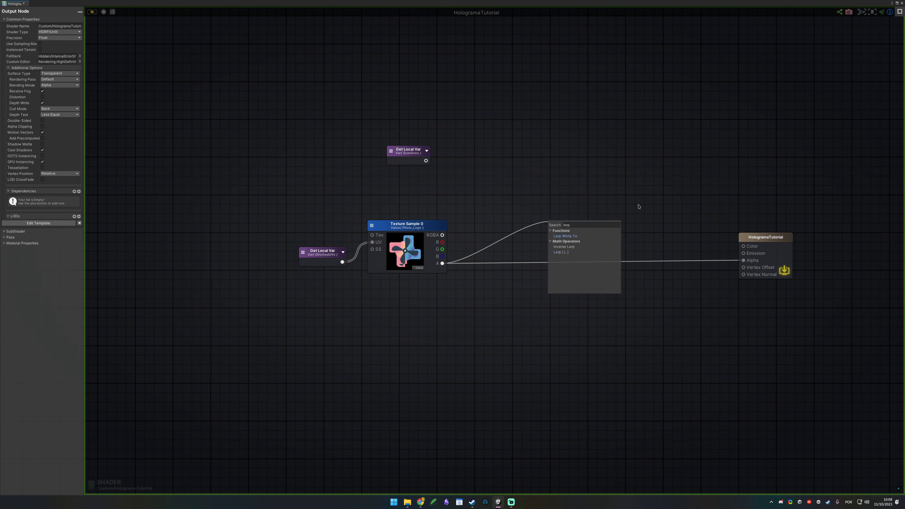
{"action": "key", "text": "Return"}
{"action": "left_click_drag", "start_coordinate": [553, 247], "coordinate": [548, 221]}
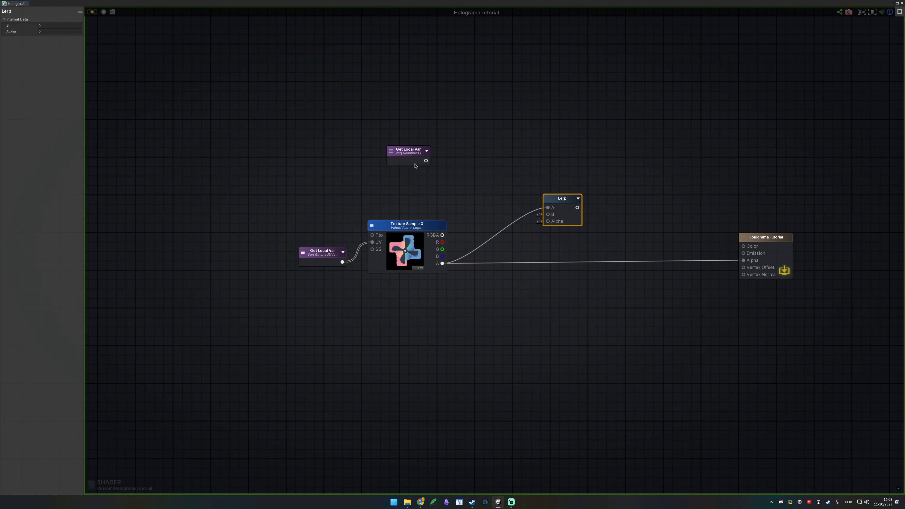
{"action": "left_click_drag", "start_coordinate": [406, 150], "coordinate": [404, 185]}
{"action": "left_click", "coordinate": [569, 207]}
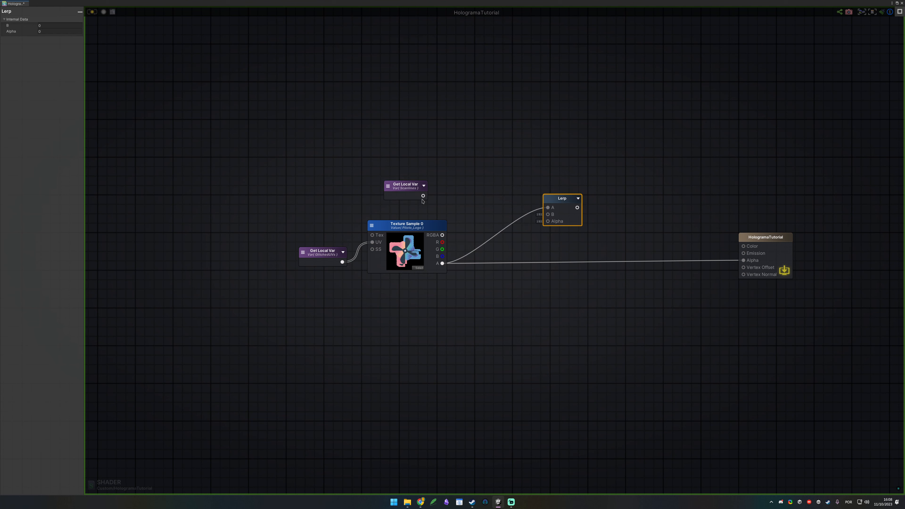
{"action": "mouse_move", "coordinate": [552, 207]}
{"action": "left_mouse_down"}
{"action": "mouse_move", "coordinate": [562, 190]}
{"action": "mouse_move", "coordinate": [548, 202]}
{"action": "left_mouse_up"}
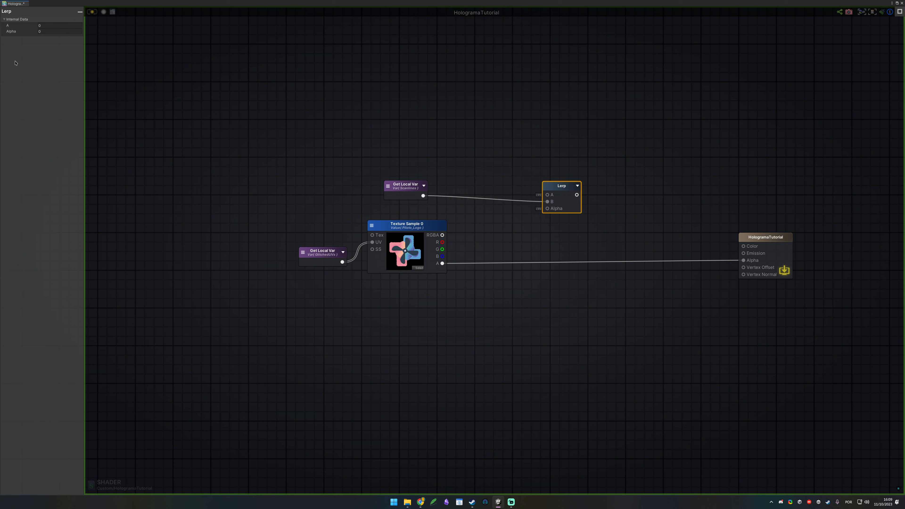
- Create a Float property named Scanline Min Strenght with a default value of 0.3 and place it below Texture Sample 0
{"action": "left_click", "coordinate": [558, 219]}
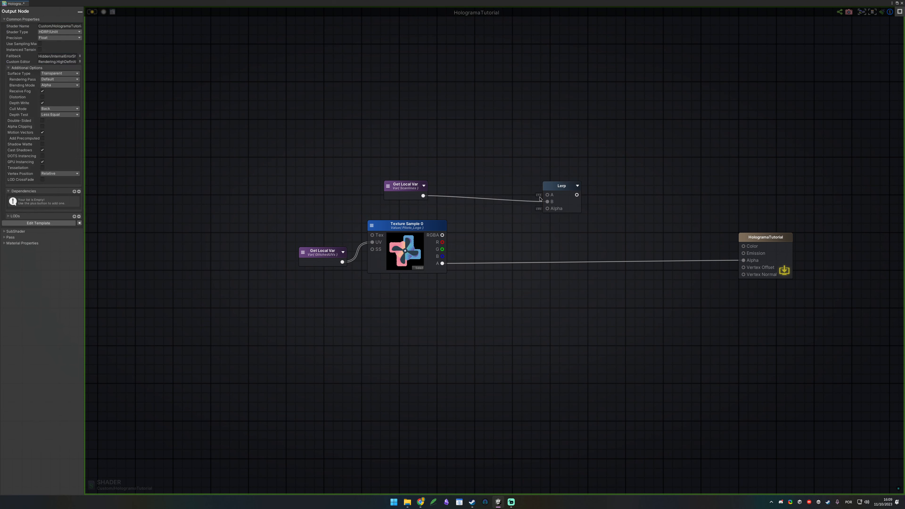
{"action": "key", "text": "1"}
{"action": "left_click", "coordinate": [486, 249]}
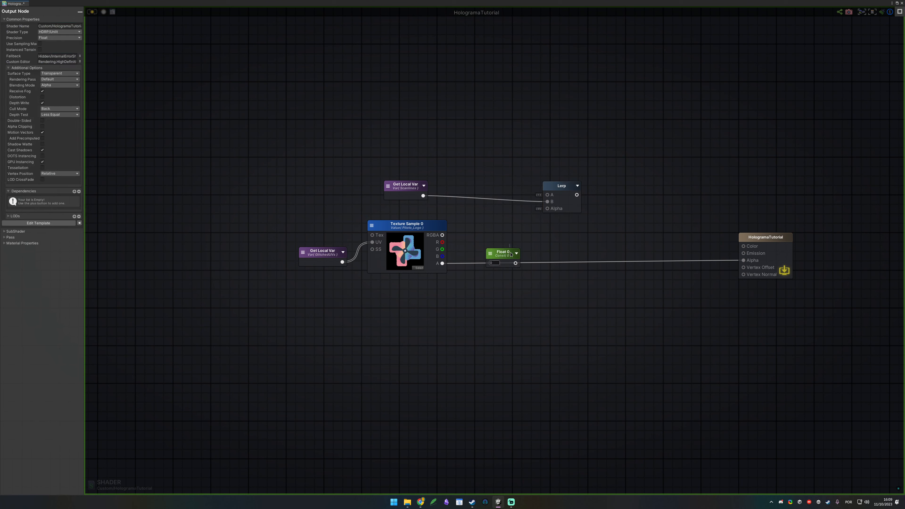
{"action": "left_click", "coordinate": [503, 254]}
{"action": "left_click", "coordinate": [57, 25]}
{"action": "left_click", "coordinate": [61, 43]}
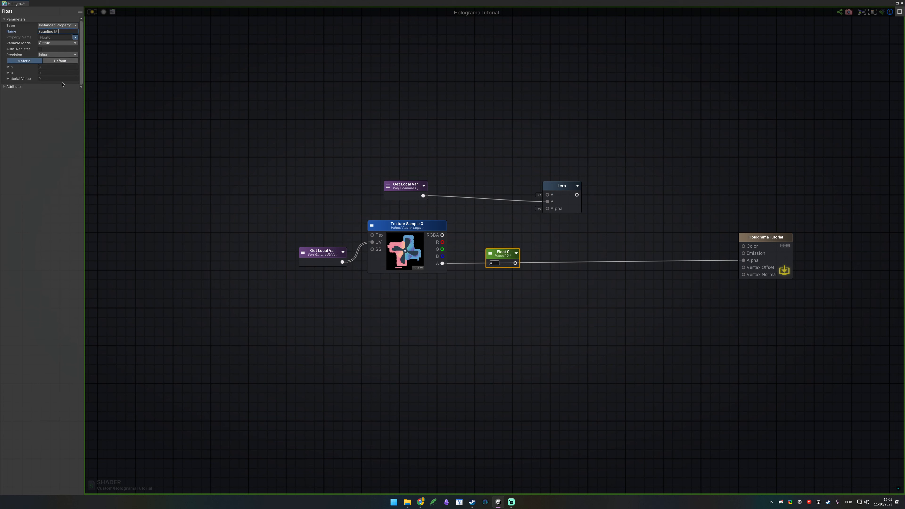
{"action": "key", "text": "Return"}
{"action": "left_click_drag", "start_coordinate": [513, 254], "coordinate": [432, 302]}
{"action": "left_click", "coordinate": [58, 25]}
{"action": "left_click", "coordinate": [59, 37]}
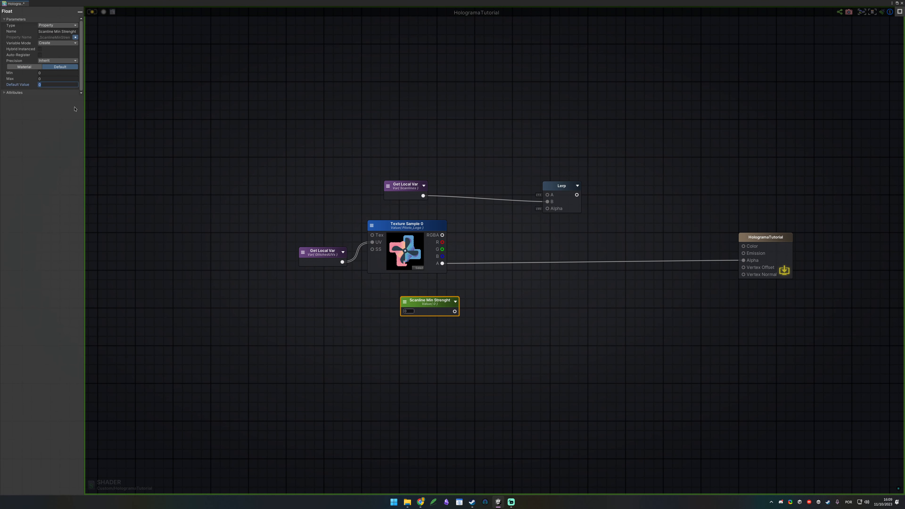
- Connect Scanline Min Strenght to the Lerp's Alpha input and add a Multiply node fed by the Lerp's output
{"action": "left_click_drag", "start_coordinate": [549, 256], "coordinate": [594, 213]}
{"action": "type", "text": "mul"}
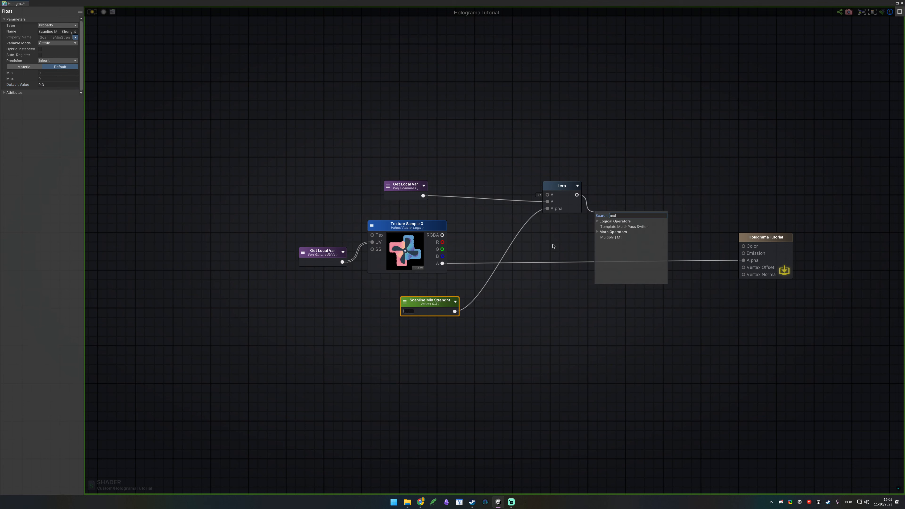
{"action": "key", "text": "Return"}
- Multiply the Lerp result by Texture Sample 0's A output for Alpha, and connect the texture's RGBA to Color and Emission
{"action": "left_click_drag", "start_coordinate": [443, 263], "coordinate": [749, 260]}
{"action": "left_click", "coordinate": [470, 254]}
{"action": "left_click_drag", "start_coordinate": [442, 235], "coordinate": [746, 253]}
- Restore the shader graph to a floating window, reconnect the Scanlines variable from the Lerp's B to its A input and save the shader
{"action": "double_click", "coordinate": [237, 6]}
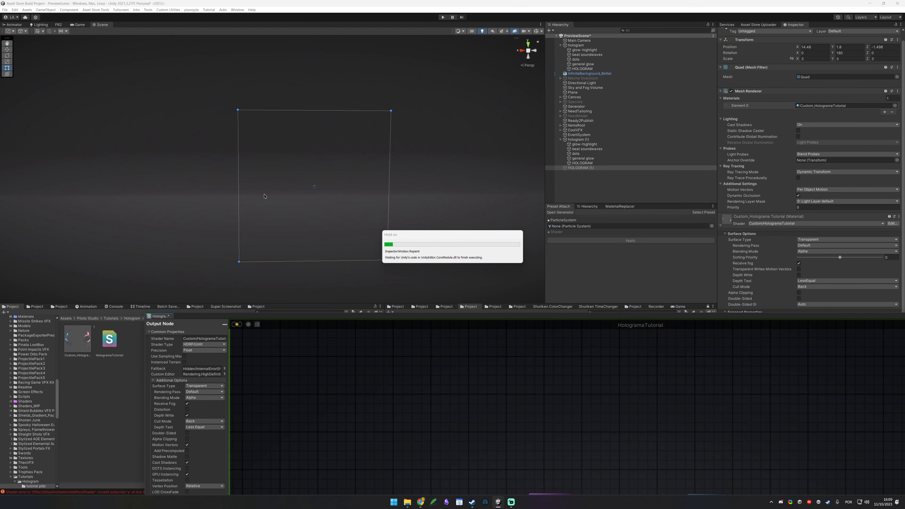
{"action": "left_click_drag", "start_coordinate": [294, 322], "coordinate": [226, 94]}
{"action": "left_click_drag", "start_coordinate": [598, 271], "coordinate": [548, 268]}
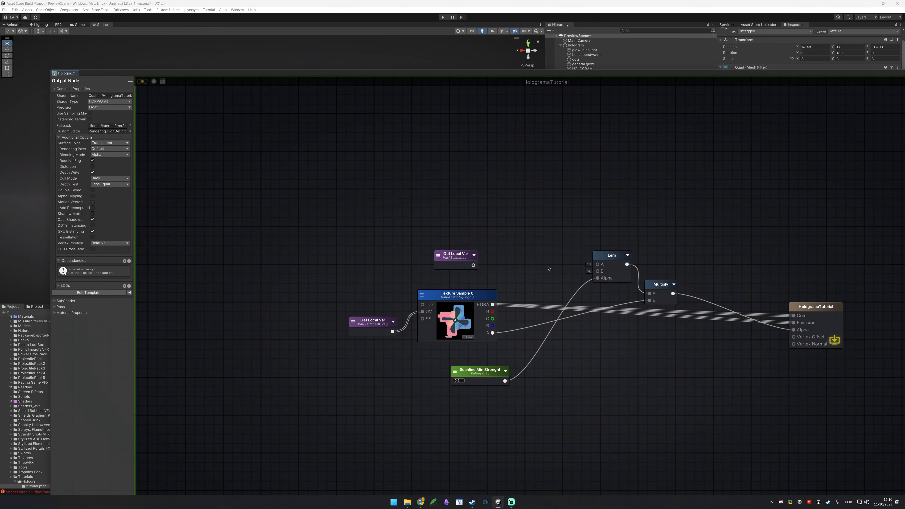
{"action": "left_click_drag", "start_coordinate": [473, 265], "coordinate": [598, 264]}
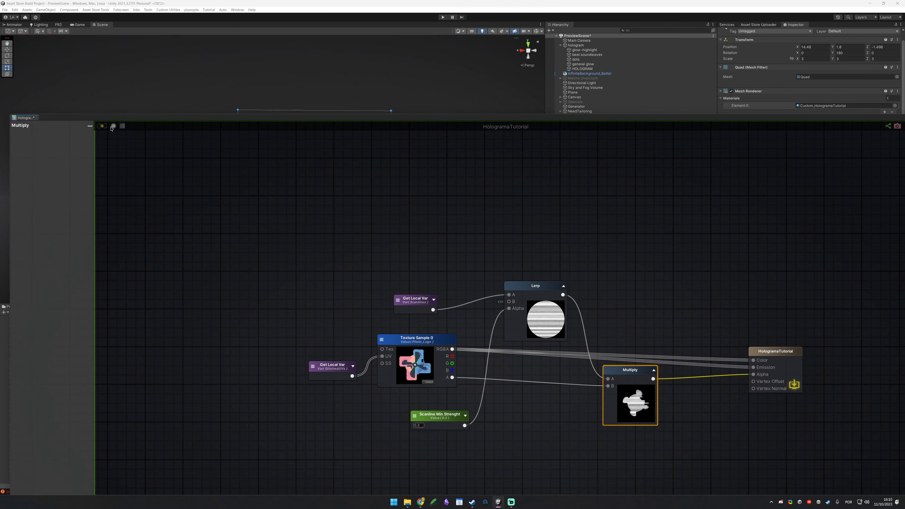
{"action": "key", "text": "ctrl+s"}
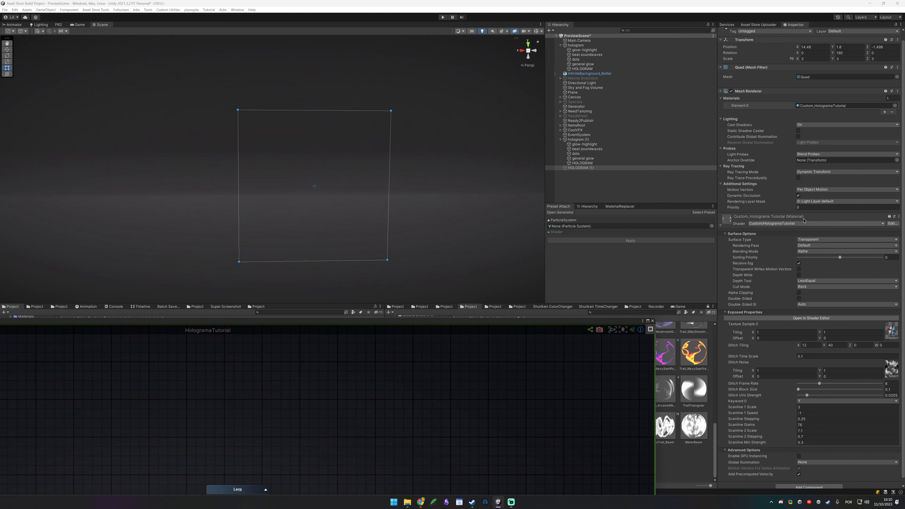
- Reset the Custom_HologramaTutorial material on the hologram quad
{"action": "right_click", "coordinate": [780, 224]}
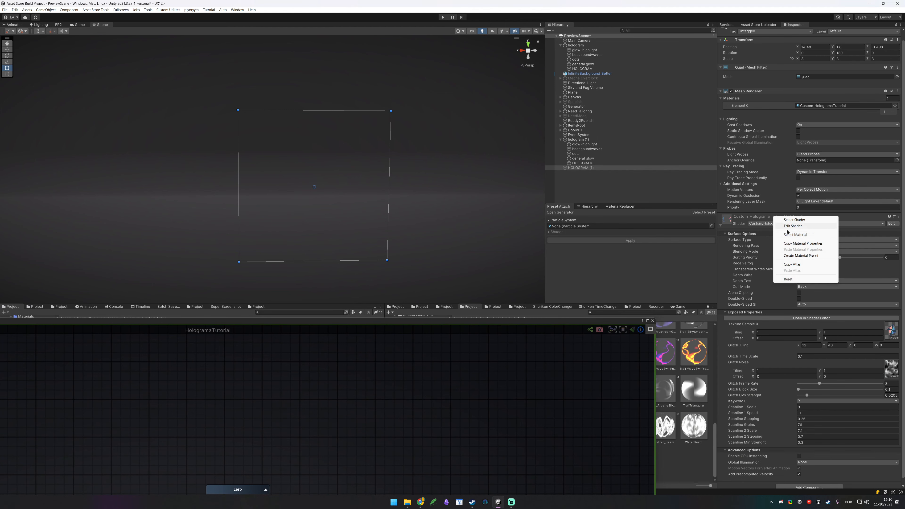
{"action": "left_click", "coordinate": [790, 279]}
{"action": "right_click_drag", "start_coordinate": [375, 194], "coordinate": [220, 190]}
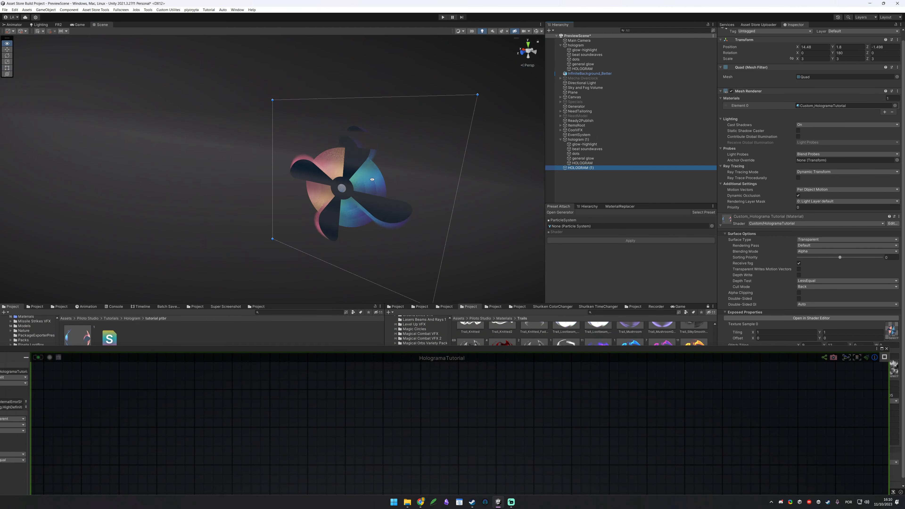
{"action": "right_click_drag", "start_coordinate": [321, 189], "coordinate": [356, 184]}
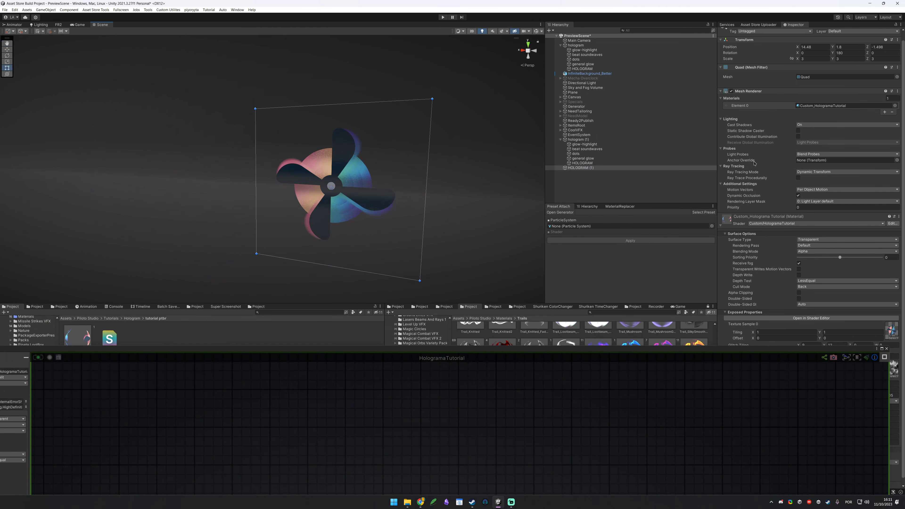
- Examine the hologram quad's transparency, scanlines and glitch effect up close from several angles in the scene
{"action": "scroll", "coordinate": [740, 153], "scroll_direction": "up", "scroll_amount": 1}
{"action": "key", "text": "alt+shift+a"}
{"action": "key", "text": "alt+shift+a"}
{"action": "key", "text": "alt+shift+a"}
{"action": "key", "text": "alt+shift+a"}
{"action": "key", "text": "alt+shift+a"}
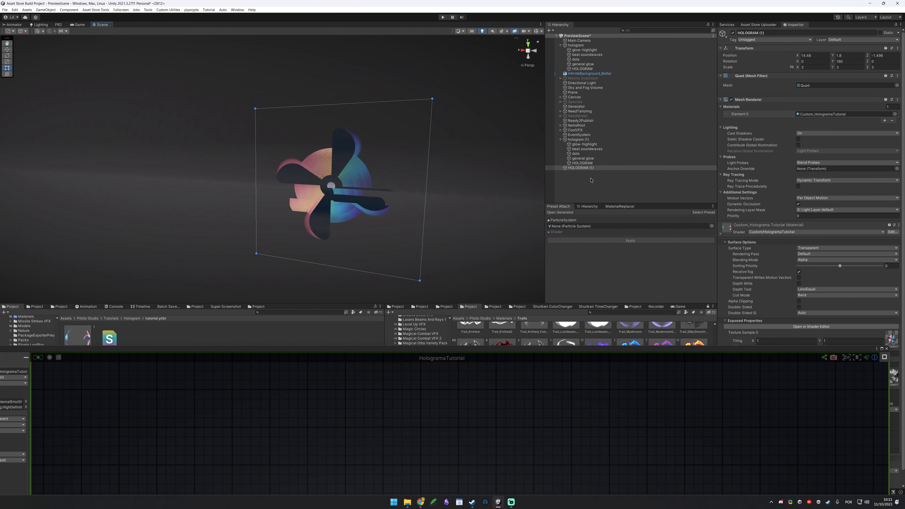
{"action": "key", "text": "alt+shift+a"}
{"action": "scroll", "coordinate": [428, 204], "scroll_direction": "up", "scroll_amount": 3}
{"action": "middle_click_drag", "start_coordinate": [372, 202], "coordinate": [366, 174]}
{"action": "scroll", "coordinate": [366, 174], "scroll_direction": "up", "scroll_amount": 3}
{"action": "right_click_drag", "start_coordinate": [366, 174], "coordinate": [436, 145]}
{"action": "left_click_drag", "start_coordinate": [388, 172], "coordinate": [372, 155], "text": "alt"}
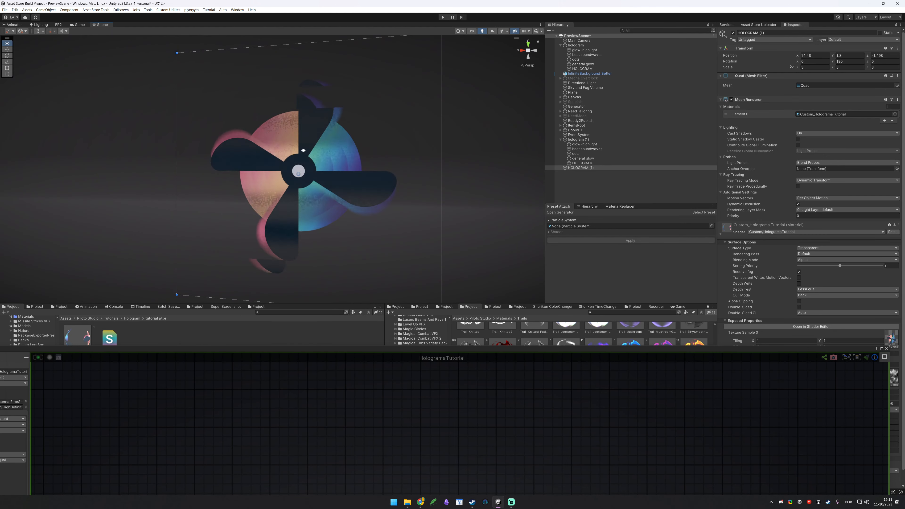
- Test the Additive blending mode on the hologram material, then set it back to Alpha and compare the look
{"action": "left_click", "coordinate": [810, 260]}
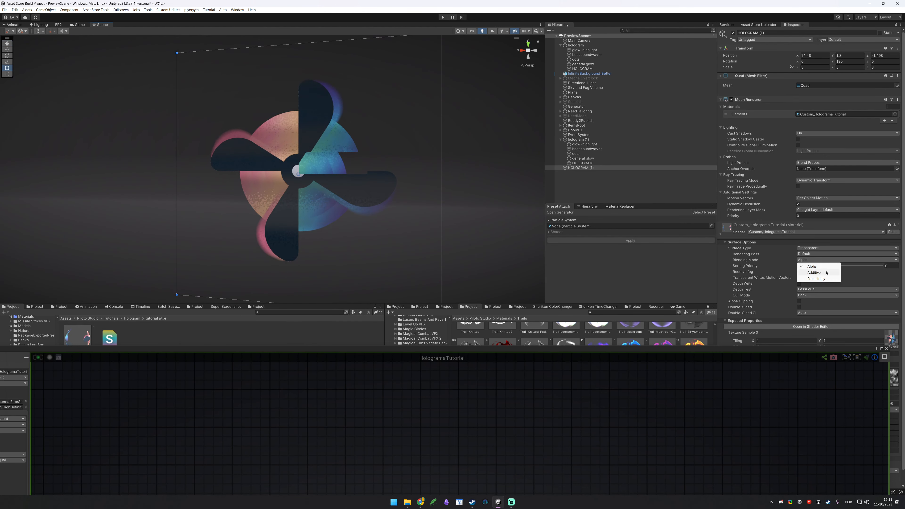
{"action": "left_click", "coordinate": [820, 273]}
{"action": "left_click_drag", "start_coordinate": [411, 171], "coordinate": [321, 167], "text": "alt"}
{"action": "left_click", "coordinate": [826, 261]}
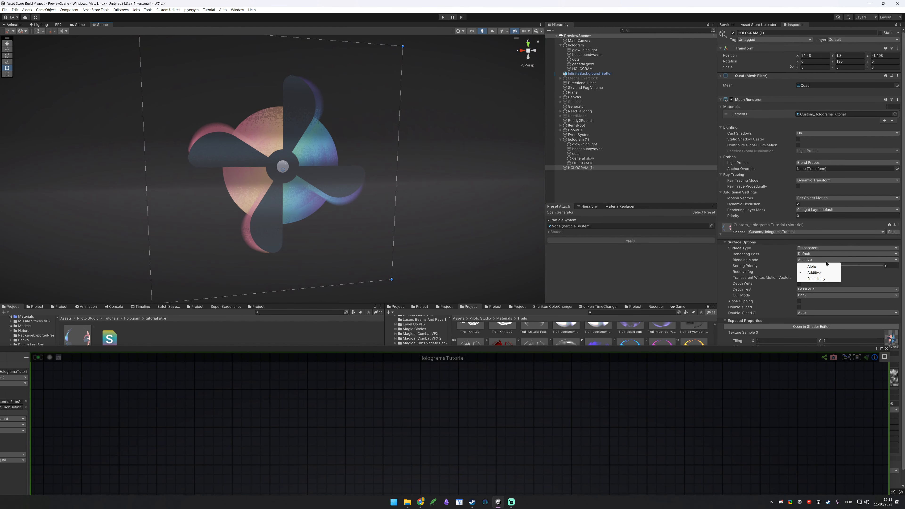
{"action": "left_click", "coordinate": [816, 267]}
{"action": "left_click_drag", "start_coordinate": [360, 202], "coordinate": [292, 204], "text": "alt"}
{"action": "scroll", "coordinate": [253, 209], "scroll_direction": "down", "scroll_amount": 9}
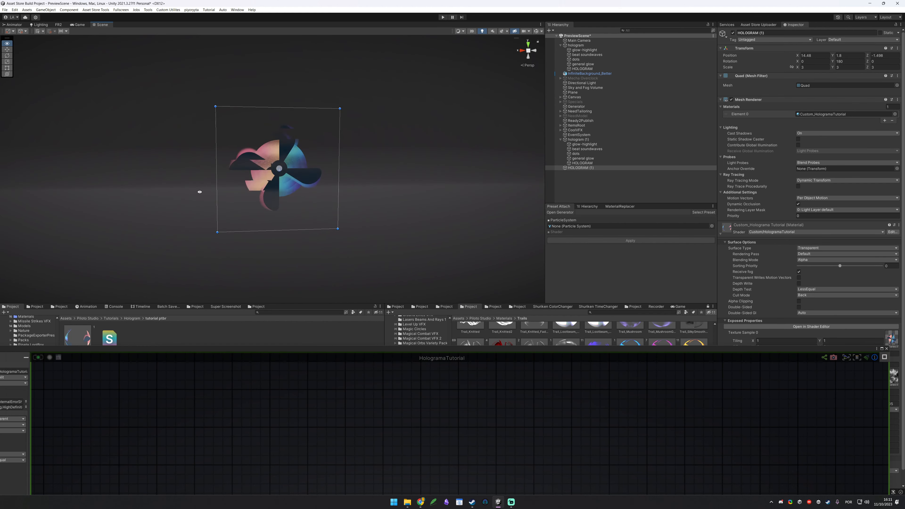
{"action": "scroll", "coordinate": [199, 192], "scroll_direction": "up", "scroll_amount": 5}
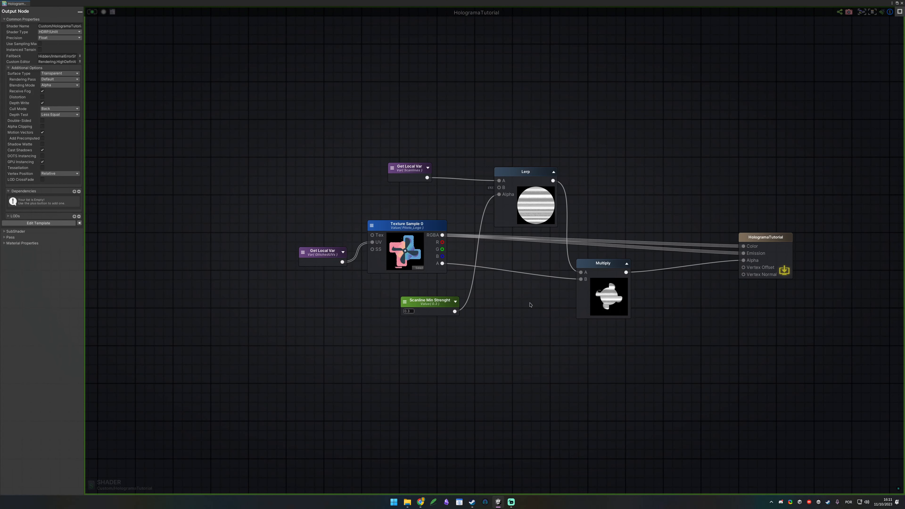
- Add a second Multiply node above the output node and connect Texture Sample 0's RGBA output to its A input
{"action": "scroll", "coordinate": [532, 305], "scroll_direction": "down", "scroll_amount": 3}
{"action": "scroll", "coordinate": [702, 304], "scroll_direction": "up", "scroll_amount": 3}
{"action": "left_click_drag", "start_coordinate": [615, 301], "coordinate": [679, 263]}
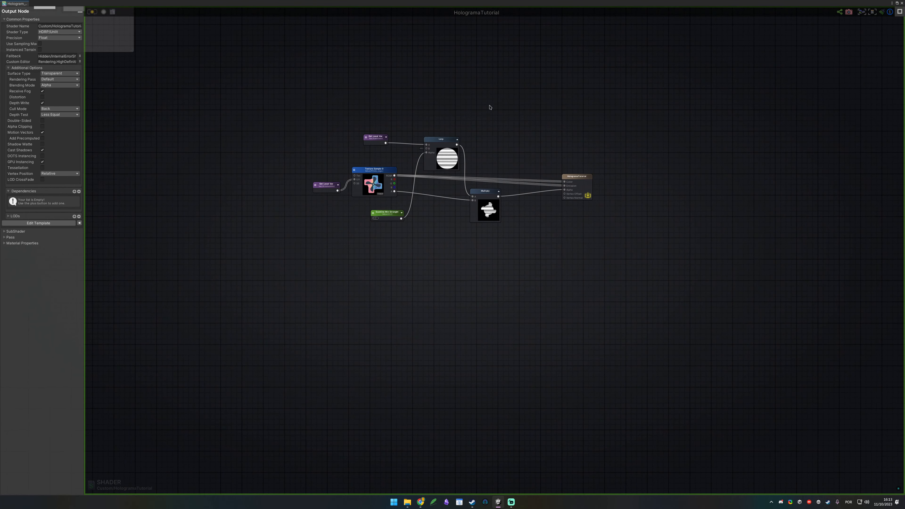
{"action": "scroll", "coordinate": [488, 107], "scroll_direction": "up", "scroll_amount": 3}
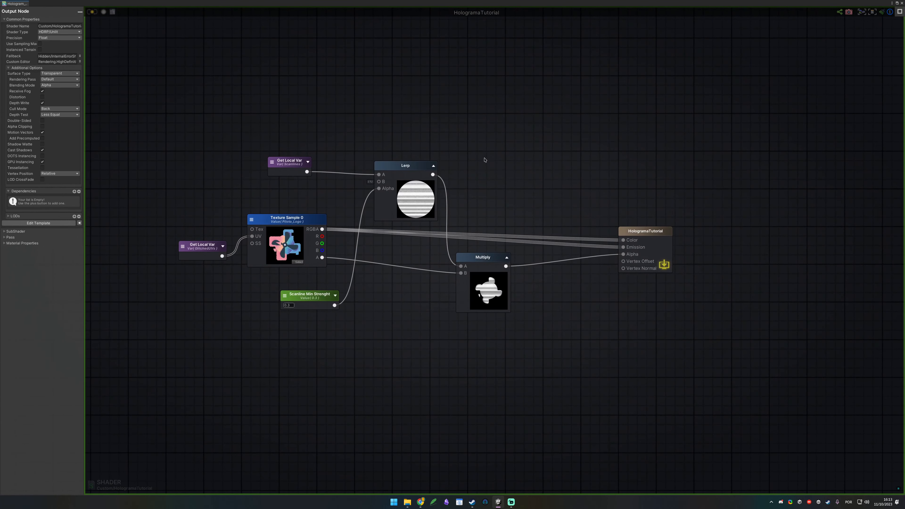
{"action": "middle_click_drag", "start_coordinate": [484, 160], "coordinate": [465, 154]}
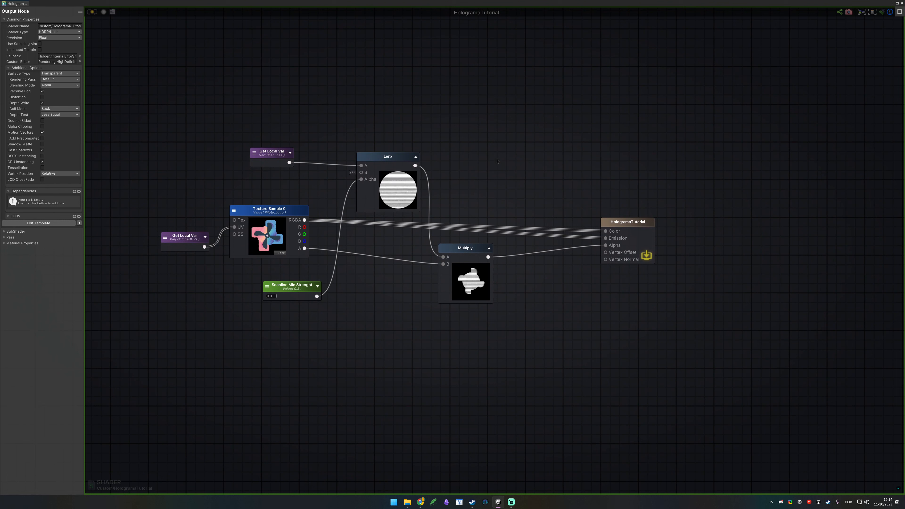
{"action": "left_click", "coordinate": [474, 164]}
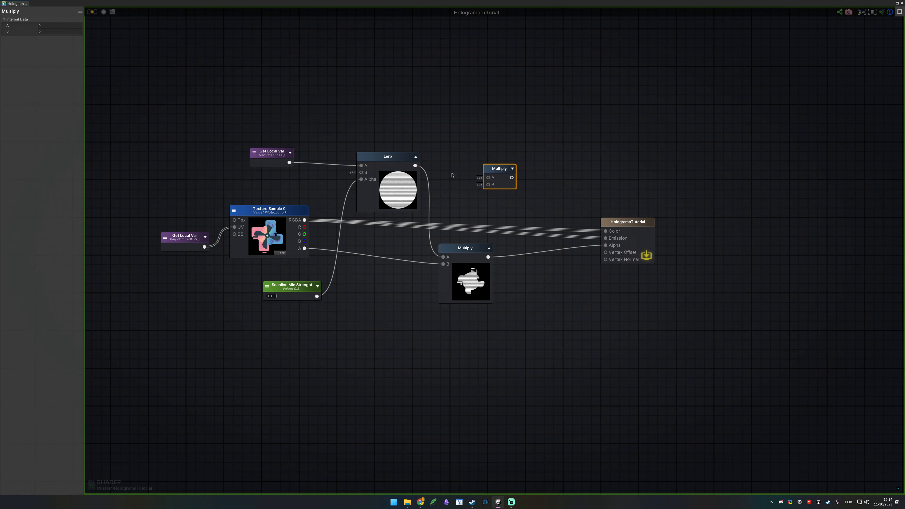
{"action": "left_click_drag", "start_coordinate": [305, 220], "coordinate": [616, 154]}
{"action": "left_click", "coordinate": [516, 141]}
- Add a Color node before the new Multiply node, set its type to Property and enable its HDR attribute
{"action": "key", "text": "5"}
{"action": "left_click", "coordinate": [463, 147]}
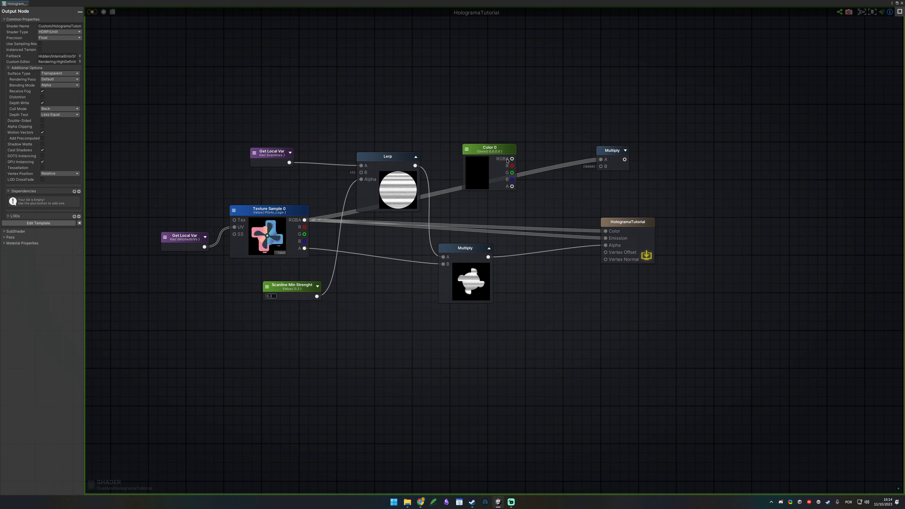
{"action": "left_click", "coordinate": [498, 151]}
{"action": "left_click", "coordinate": [58, 25]}
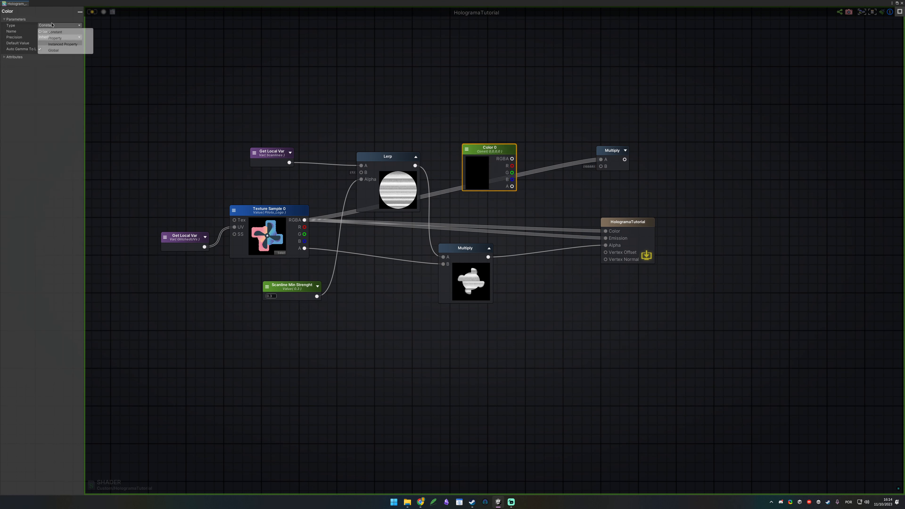
{"action": "left_click", "coordinate": [59, 37]}
{"action": "left_click", "coordinate": [10, 81]}
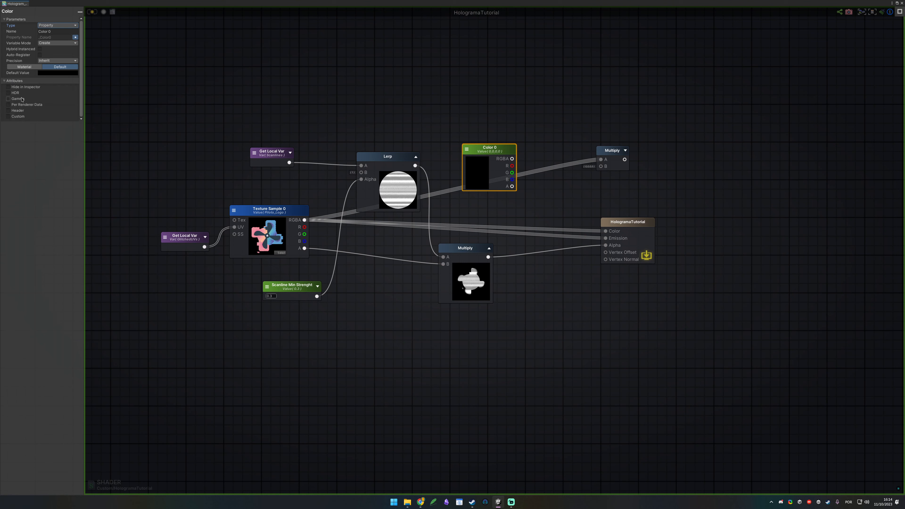
- Set the Color node's default to a light blue with raised HDR intensity and name it Hologram Color
{"action": "left_click", "coordinate": [71, 73]}
{"action": "left_click_drag", "start_coordinate": [95, 68], "coordinate": [451, 95]}
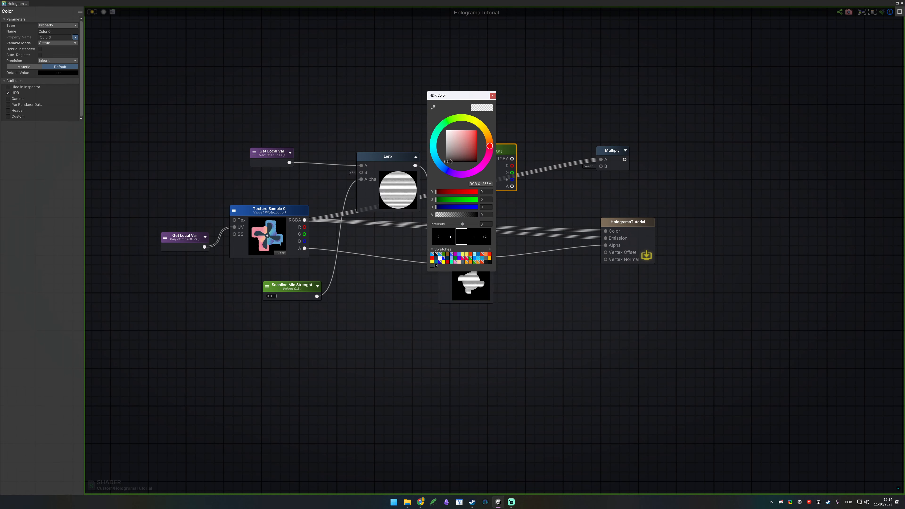
{"action": "left_click", "coordinate": [438, 164]}
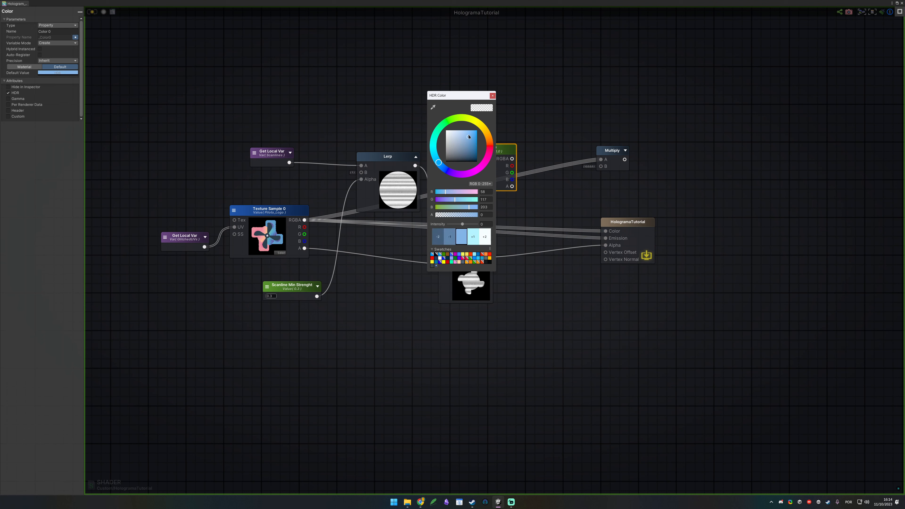
{"action": "left_click", "coordinate": [472, 234]}
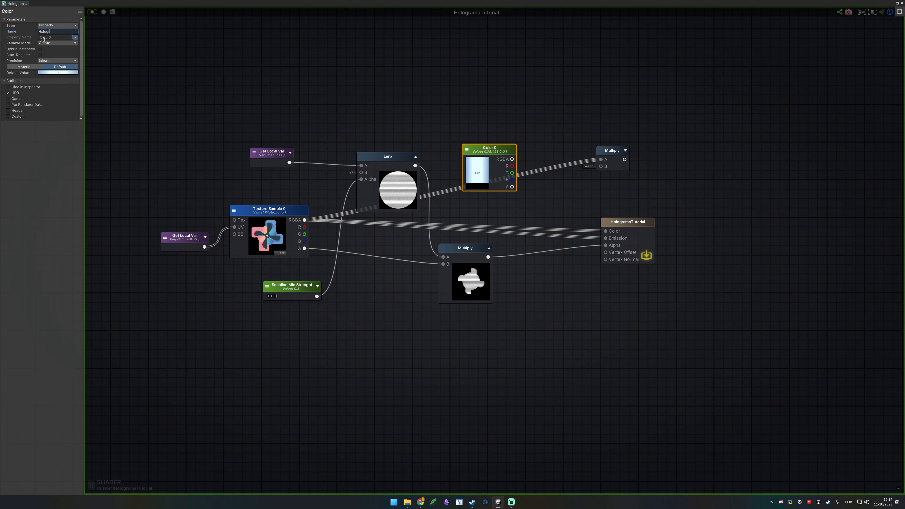
- Connect Hologram Color's RGBA to the new Multiply node's B input and the Multiply output to Color and Emission
{"action": "left_click_drag", "start_coordinate": [513, 159], "coordinate": [606, 231]}
{"action": "left_click", "coordinate": [627, 159]}
{"action": "left_click_drag", "start_coordinate": [626, 160], "coordinate": [606, 238]}
{"action": "left_click", "coordinate": [343, 105]}
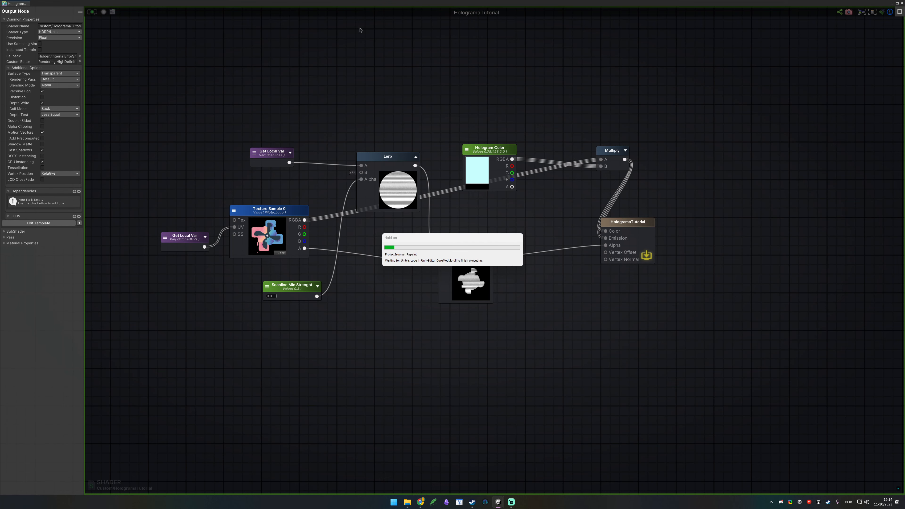
- Select the HOLOGRAM (1) quad in the scene and set its Custom_Hologram Tutorial material's Blending Mode to Additive
{"action": "left_click_drag", "start_coordinate": [338, 5], "coordinate": [342, 285]}
{"action": "middle_click_drag", "start_coordinate": [428, 189], "coordinate": [534, 182]}
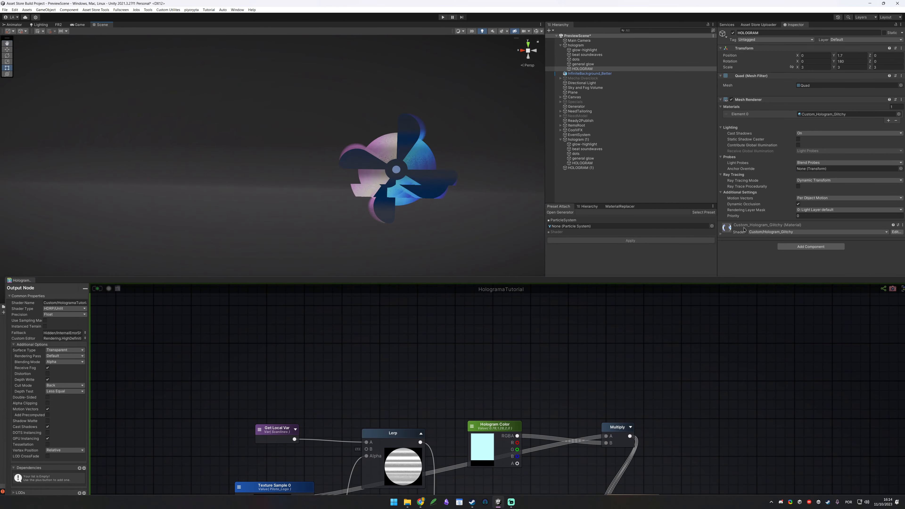
{"action": "left_click", "coordinate": [727, 228]}
{"action": "left_click_drag", "start_coordinate": [726, 281], "coordinate": [509, 331]}
{"action": "left_click", "coordinate": [846, 260]}
{"action": "left_click", "coordinate": [809, 268]}
{"action": "scroll", "coordinate": [794, 303], "scroll_direction": "down", "scroll_amount": 3}
{"action": "left_click", "coordinate": [410, 171]}
{"action": "left_click", "coordinate": [820, 240]}
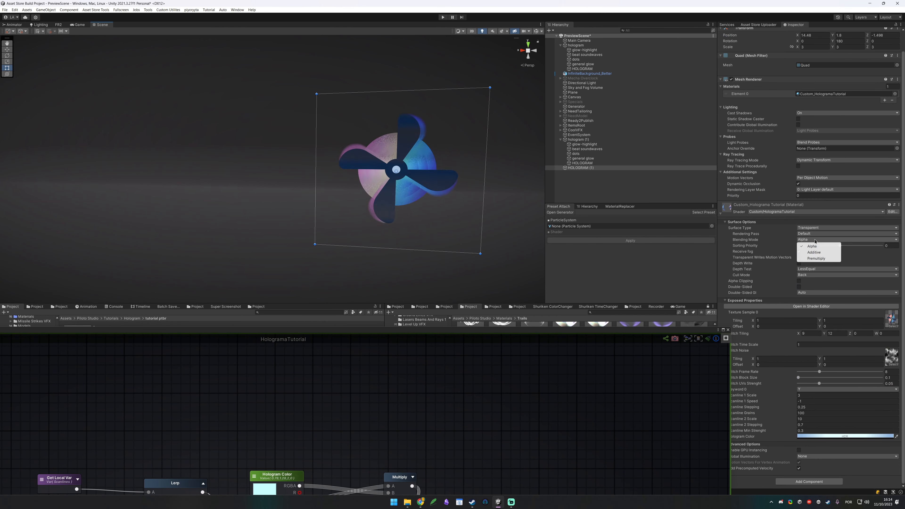
{"action": "left_click", "coordinate": [820, 258]}
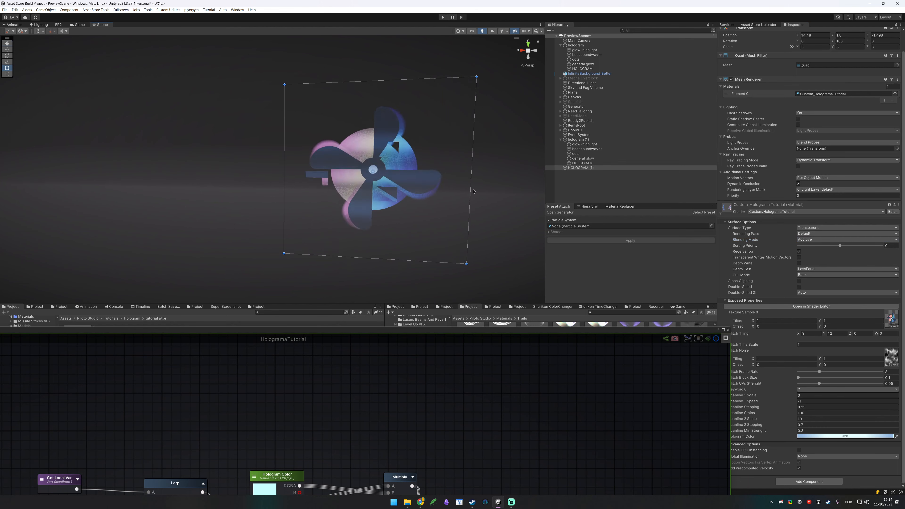
- Raise the material's Hologram Color intensity to about 2.42 and pick a lighter blue
{"action": "left_click", "coordinate": [836, 437]}
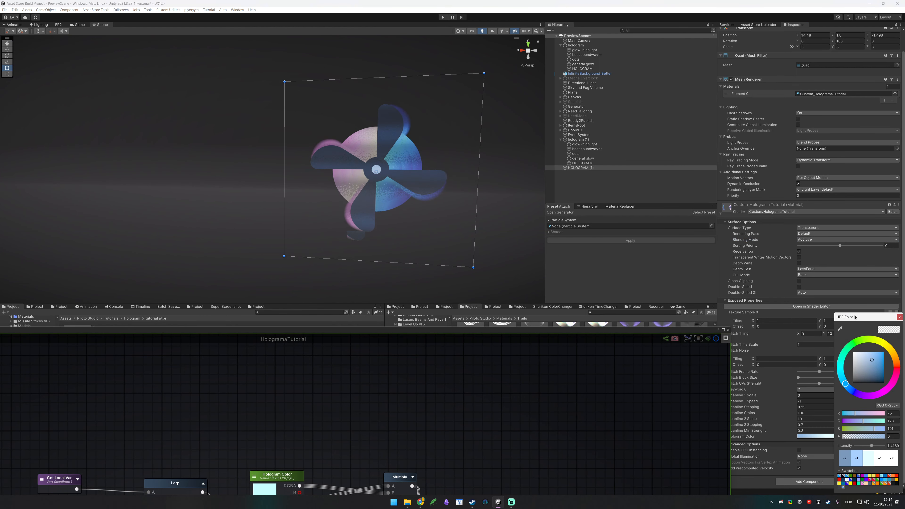
{"action": "left_click_drag", "start_coordinate": [856, 317], "coordinate": [470, 163]}
{"action": "left_click", "coordinate": [495, 305]}
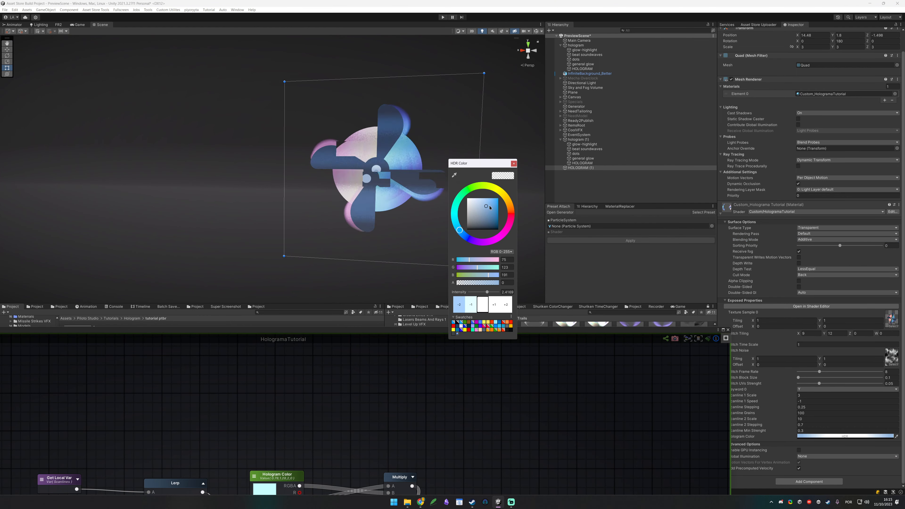
{"action": "left_click_drag", "start_coordinate": [490, 207], "coordinate": [481, 199]}
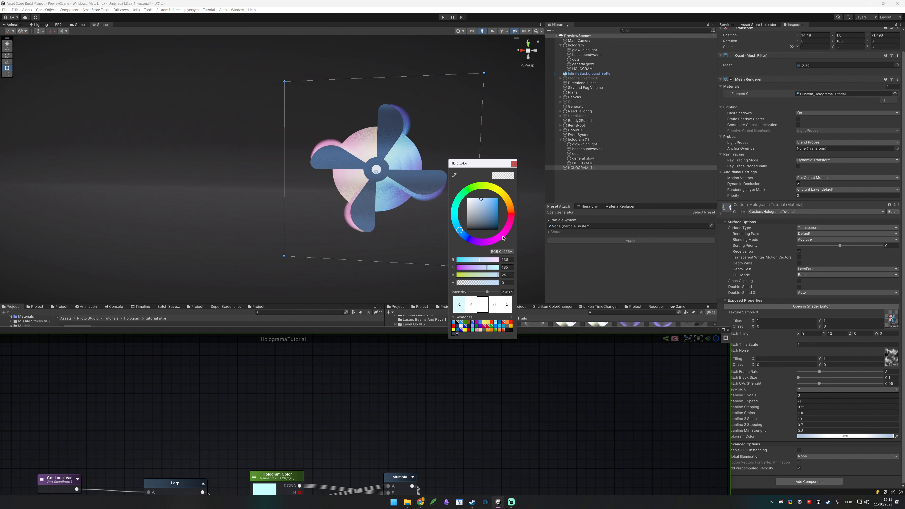
{"action": "left_click", "coordinate": [514, 163]}
{"action": "scroll", "coordinate": [478, 161], "scroll_direction": "down", "scroll_amount": 8}
{"action": "mouse_move", "coordinate": [314, 158]}
{"action": "left_mouse_down", "text": "alt"}
{"action": "mouse_move", "coordinate": [402, 158]}
{"action": "mouse_move", "coordinate": [321, 157]}
{"action": "left_mouse_up", "text": "alt"}
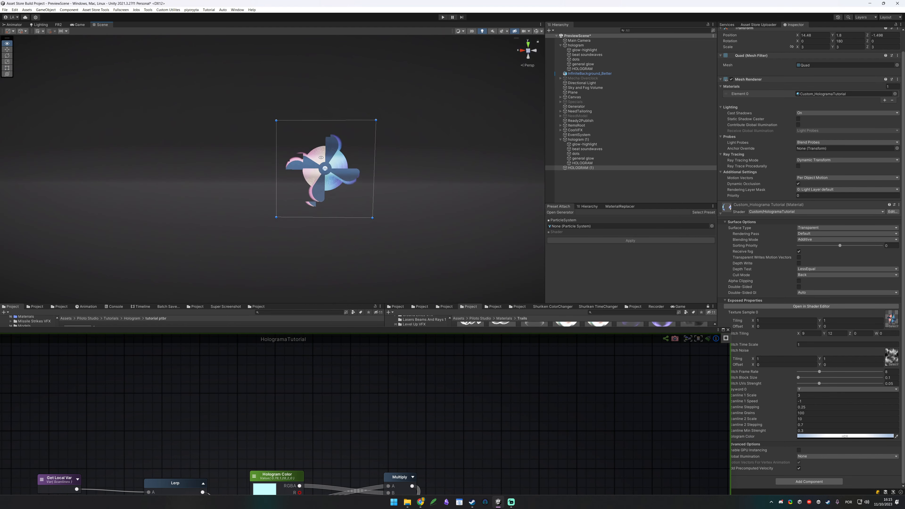
{"action": "scroll", "coordinate": [321, 157], "scroll_direction": "up", "scroll_amount": 7}
- Return to the full-size shader graph, move the output node away from the Multiply nodes, and reconnect the lower Multiply's output to Alpha
{"action": "double_click", "coordinate": [406, 330]}
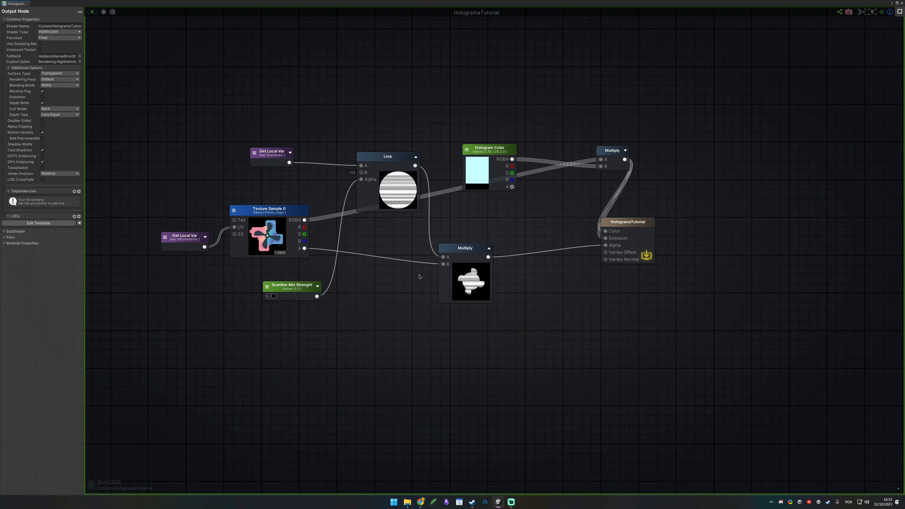
{"action": "left_click_drag", "start_coordinate": [629, 222], "coordinate": [684, 217]}
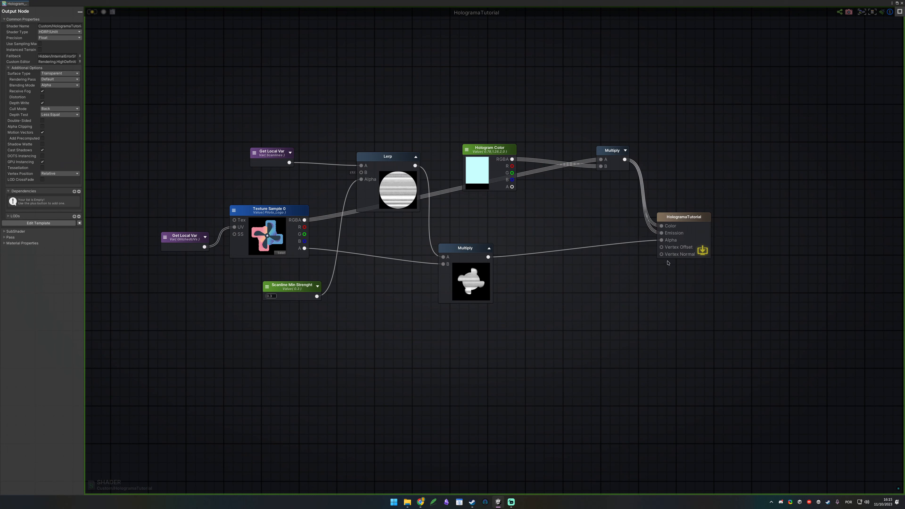
{"action": "left_click_drag", "start_coordinate": [630, 279], "coordinate": [605, 282]}
{"action": "left_click_drag", "start_coordinate": [661, 240], "coordinate": [581, 260]}
{"action": "left_click_drag", "start_coordinate": [488, 257], "coordinate": [662, 241]}
{"action": "left_click", "coordinate": [567, 288]}
- Add a Vertex Position node in the empty area below the existing node groups
{"action": "scroll", "coordinate": [573, 295], "scroll_direction": "down", "scroll_amount": 11}
{"action": "middle_click_drag", "start_coordinate": [259, 347], "coordinate": [448, 236]}
{"action": "scroll", "coordinate": [448, 236], "scroll_direction": "up", "scroll_amount": 1}
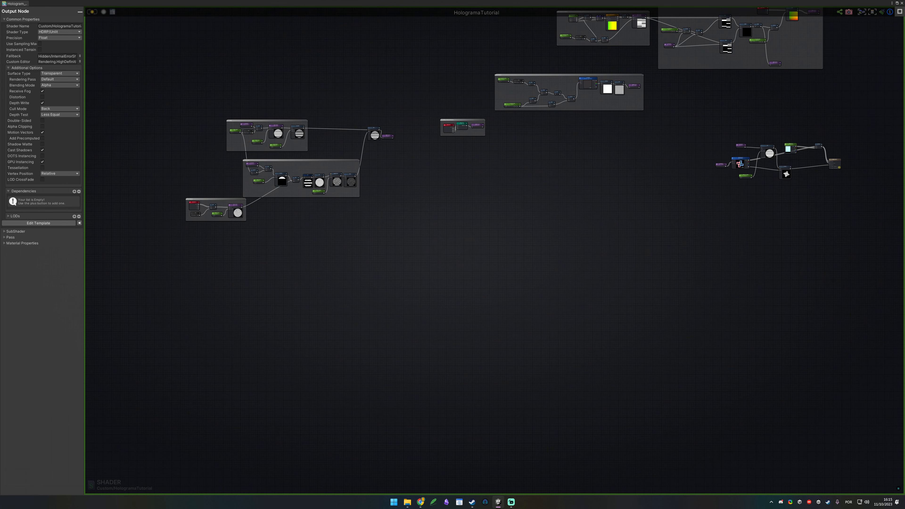
{"action": "middle_click_drag", "start_coordinate": [419, 248], "coordinate": [365, 208]}
{"action": "scroll", "coordinate": [453, 184], "scroll_direction": "up", "scroll_amount": 4}
{"action": "middle_click_drag", "start_coordinate": [513, 157], "coordinate": [502, 206]}
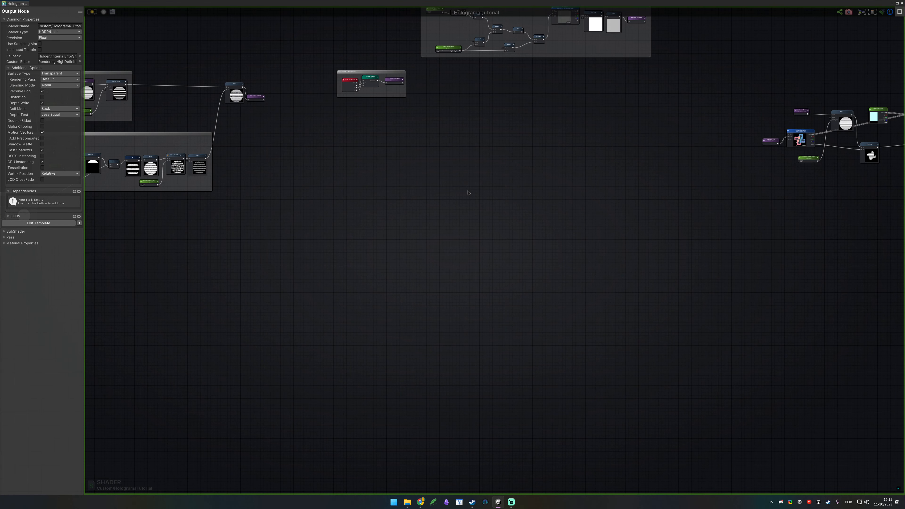
{"action": "scroll", "coordinate": [468, 192], "scroll_direction": "up", "scroll_amount": 5}
{"action": "right_click", "coordinate": [388, 210]}
{"action": "type", "text": "vertex pois"}
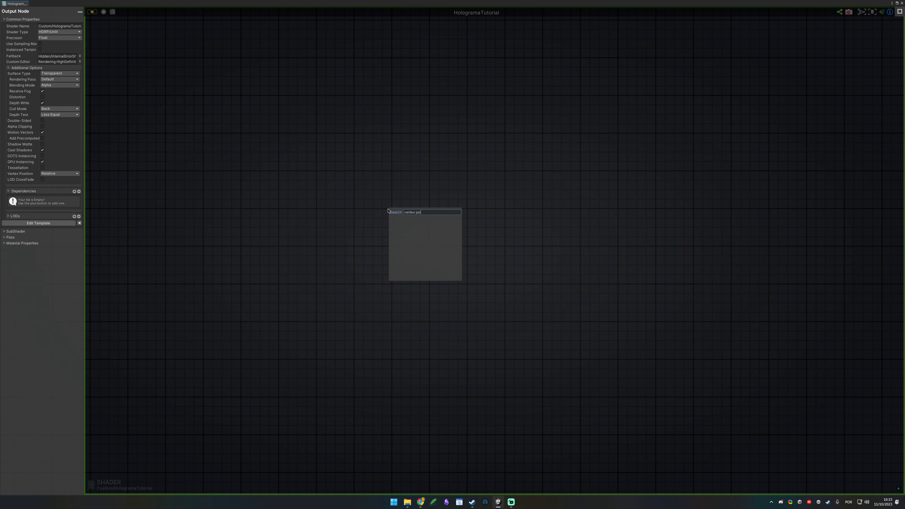
{"action": "key", "text": "Return"}
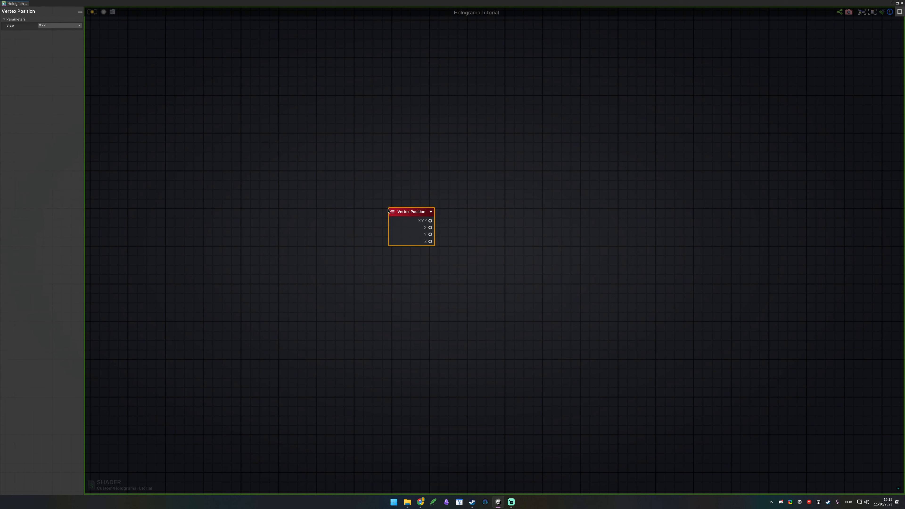
- Create a Scale And Offset node fed by Vertex Position's XYZ output and place it close beside that node
{"action": "left_click_drag", "start_coordinate": [431, 223], "coordinate": [498, 250]}
{"action": "type", "text": "scale and"}
{"action": "left_click", "coordinate": [517, 262]}
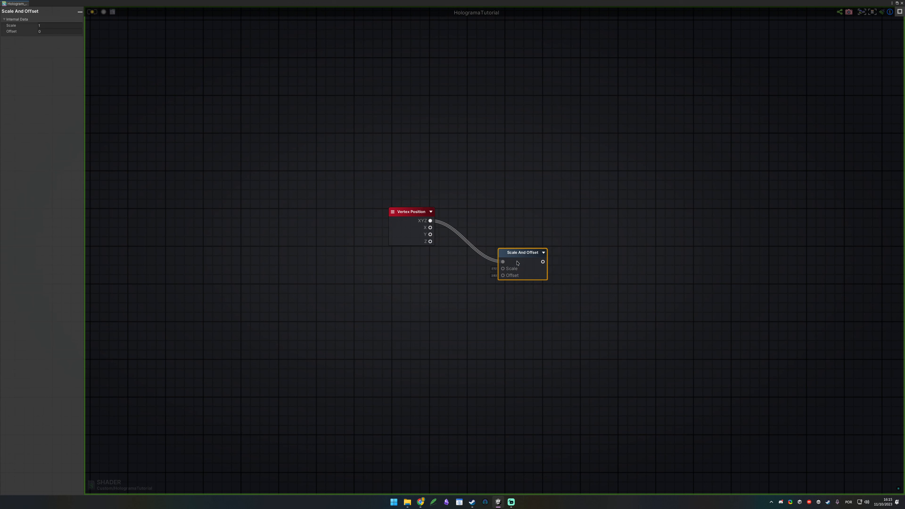
{"action": "left_click_drag", "start_coordinate": [524, 252], "coordinate": [495, 223]}
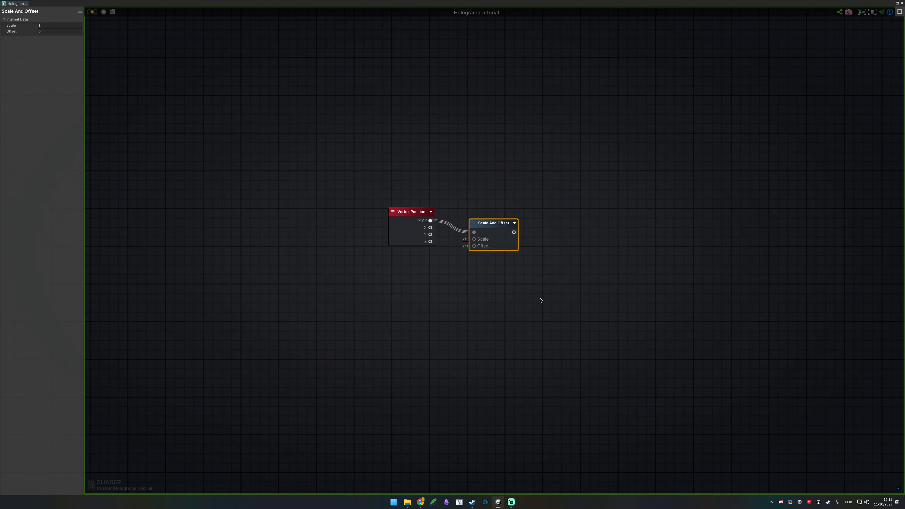
{"action": "left_click_drag", "start_coordinate": [640, 327], "coordinate": [455, 216]}
{"action": "left_click_drag", "start_coordinate": [455, 216], "coordinate": [605, 318]}
{"action": "middle_click_drag", "start_coordinate": [454, 309], "coordinate": [520, 290]}
{"action": "left_click", "coordinate": [507, 259]}
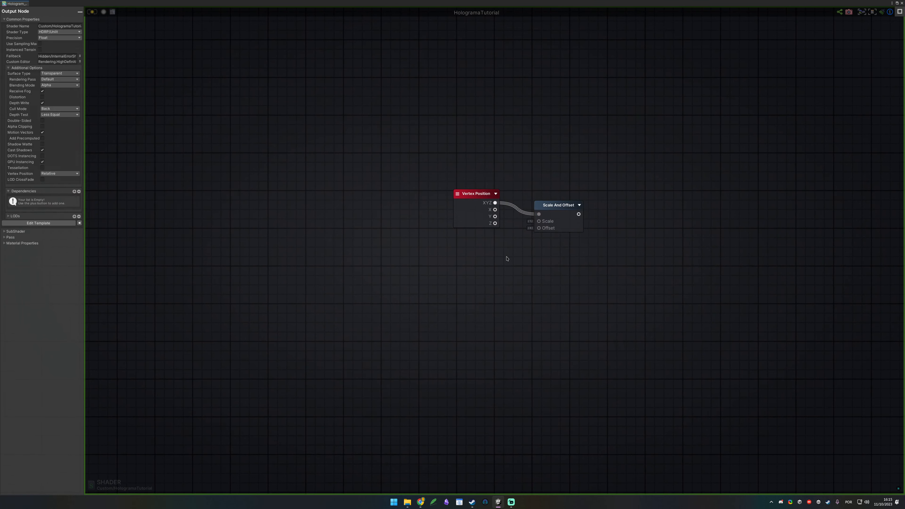
- Add a Float property named Vertex Offset Scale with value 2 and connect it to the Scale And Offset node's Scale input
{"action": "key", "text": "1"}
{"action": "left_click", "coordinate": [454, 242]}
{"action": "left_click_drag", "start_coordinate": [494, 245], "coordinate": [412, 277]}
{"action": "left_click", "coordinate": [68, 26]}
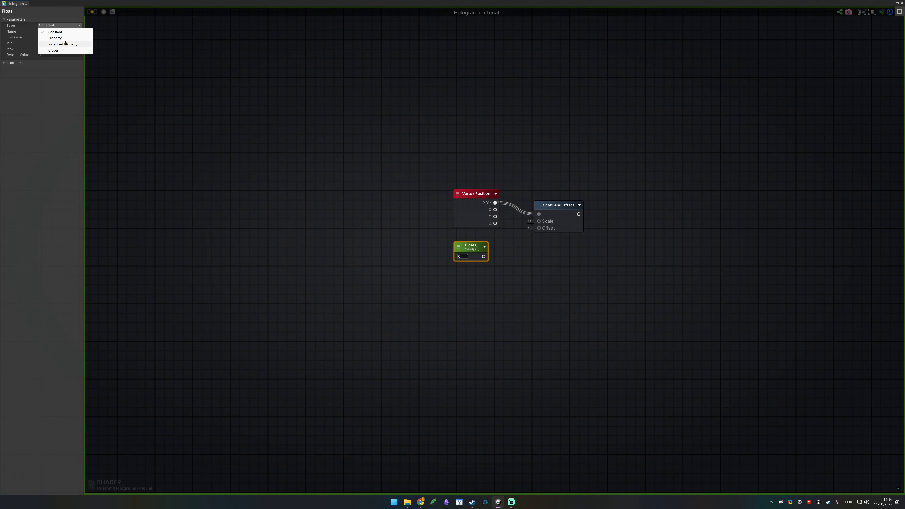
{"action": "left_click", "coordinate": [57, 38]}
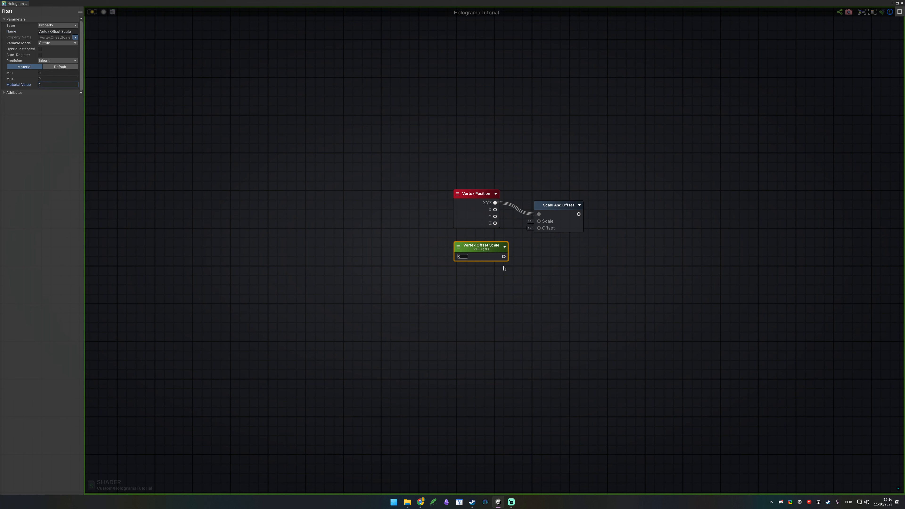
{"action": "left_click_drag", "start_coordinate": [522, 252], "coordinate": [539, 221]}
{"action": "left_click", "coordinate": [574, 301]}
{"action": "left_click", "coordinate": [496, 250]}
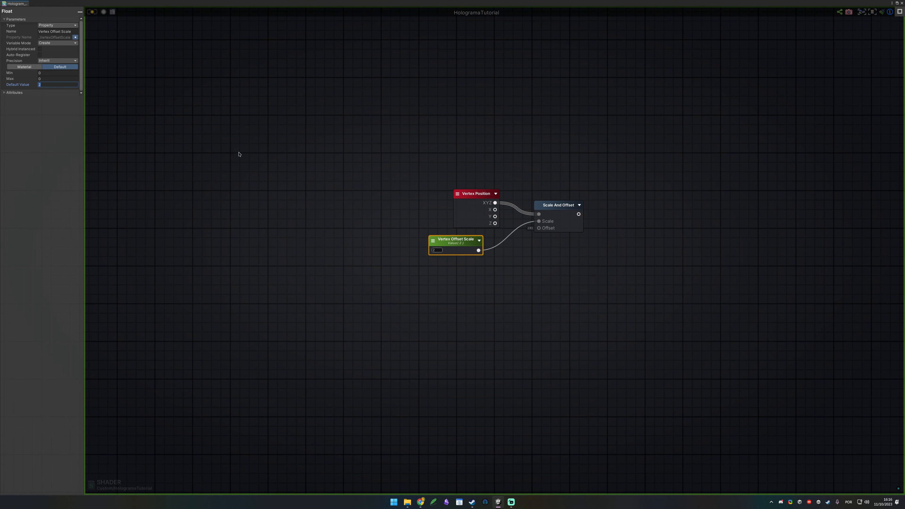
{"action": "left_click", "coordinate": [240, 154]}
{"action": "left_click", "coordinate": [456, 242]}
- Add a Float property named Vertex Offset Speed below Vertex Offset Scale with a default value of 2
{"action": "middle_click_drag", "start_coordinate": [514, 297], "coordinate": [506, 239]}
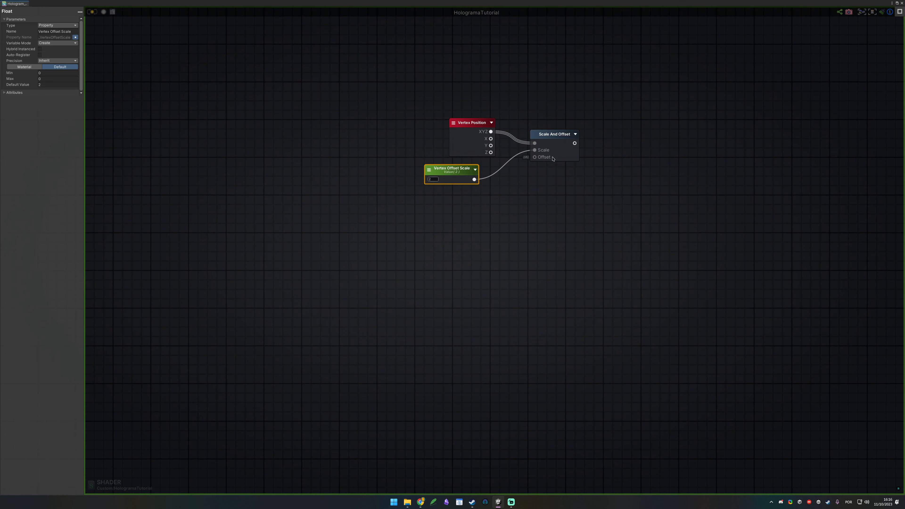
{"action": "left_click_drag", "start_coordinate": [534, 157], "coordinate": [494, 250]}
{"action": "left_click", "coordinate": [414, 241]}
{"action": "middle_click_drag", "start_coordinate": [335, 228], "coordinate": [420, 239]}
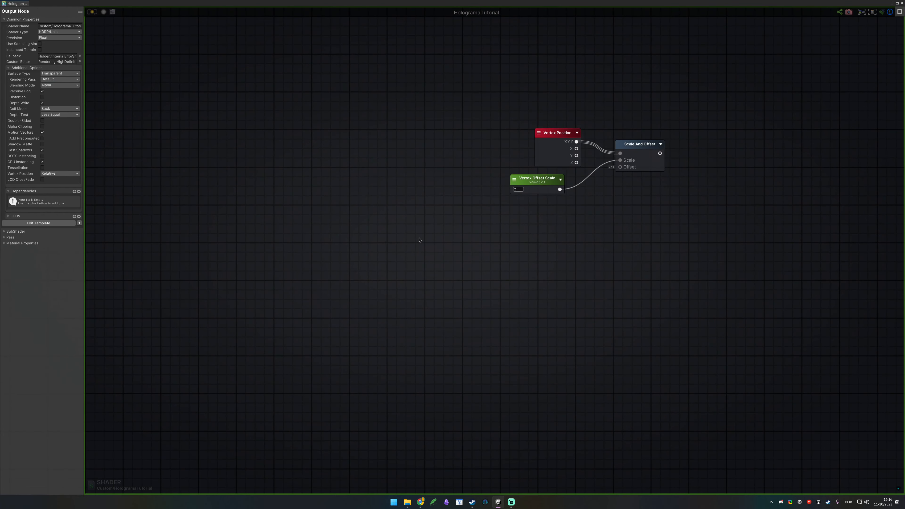
{"action": "key", "text": "1"}
{"action": "left_click", "coordinate": [419, 236]}
{"action": "left_click", "coordinate": [67, 25]}
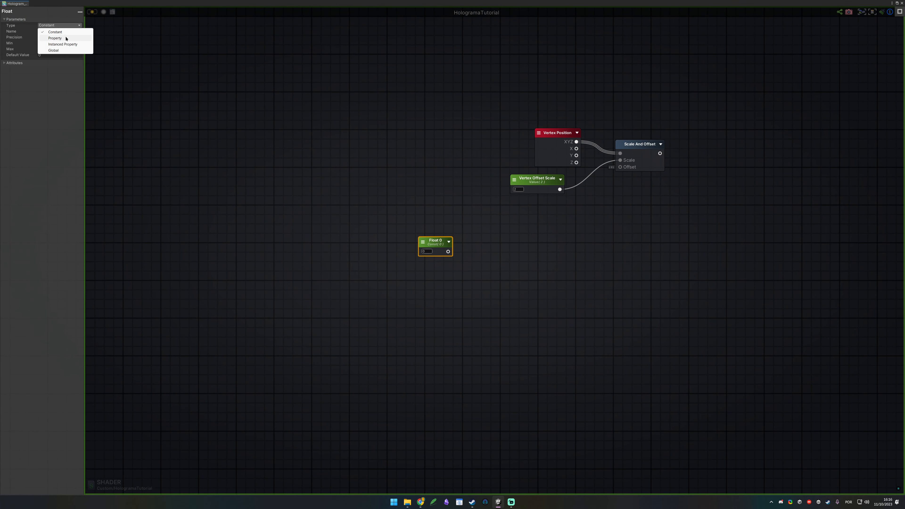
{"action": "left_click", "coordinate": [55, 38]}
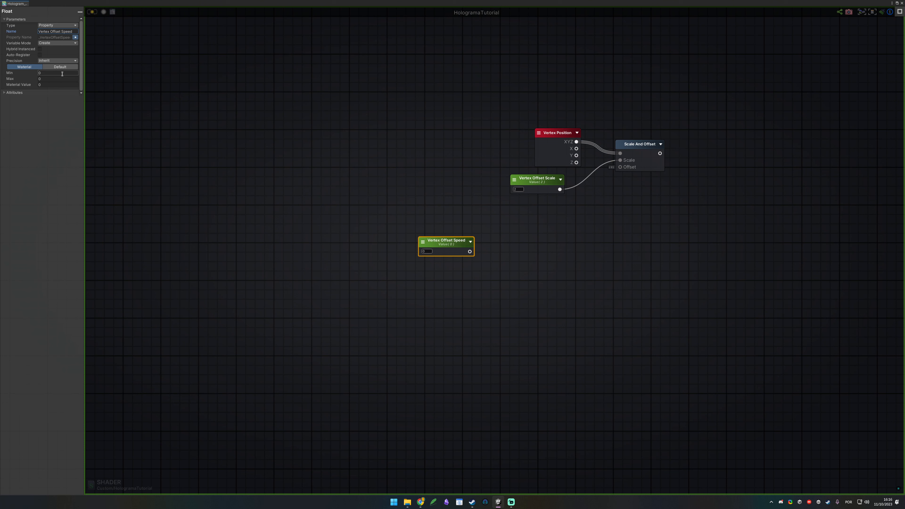
{"action": "left_click", "coordinate": [278, 214]}
{"action": "left_click", "coordinate": [427, 251]}
{"action": "type", "text": "2"}
{"action": "left_click", "coordinate": [445, 315]}
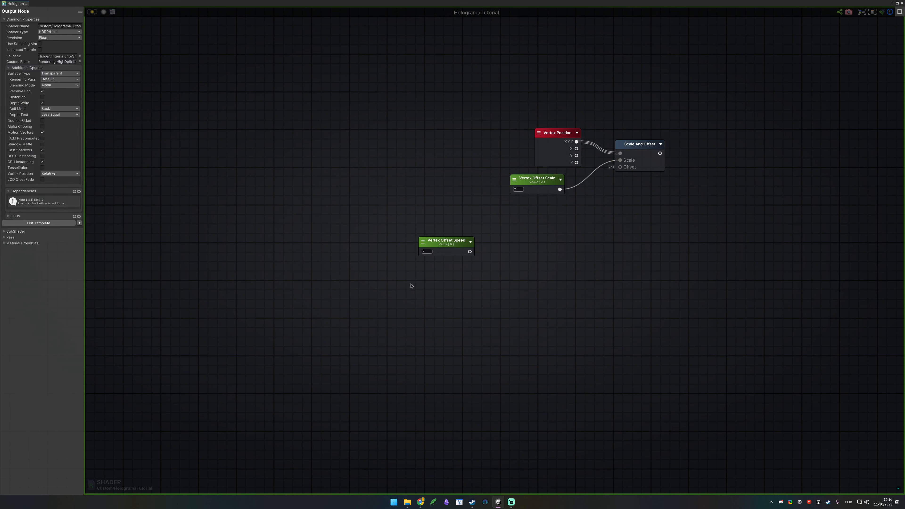
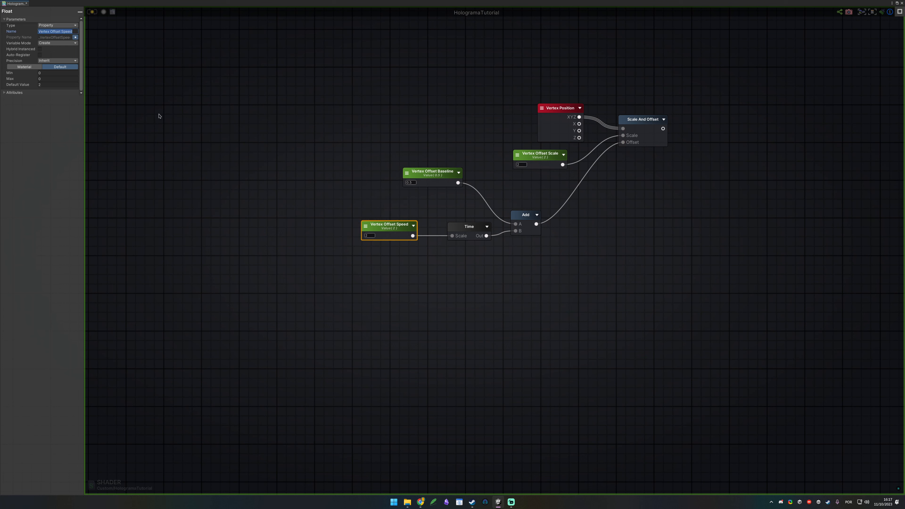
- Rename the speed property Vertex Offset Speed X, then place a duplicate below it named Vertex Offset Speed Y
{"action": "left_click", "coordinate": [315, 271]}
{"action": "left_click", "coordinate": [386, 238]}
{"action": "key", "text": "ctrl+d"}
{"action": "left_click_drag", "start_coordinate": [403, 253], "coordinate": [375, 271]}
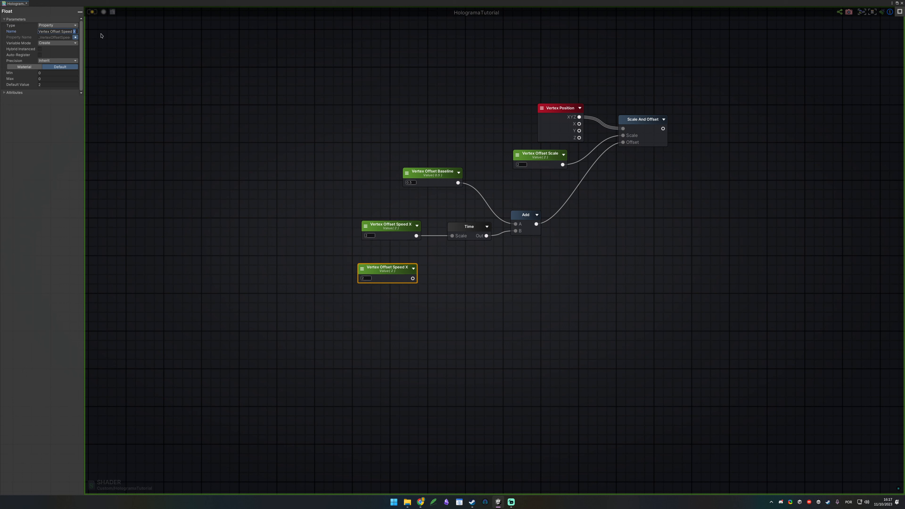
- Duplicate the Time node, connect Vertex Offset Speed Y to the copy's Scale input, and move the pair further down
{"action": "left_click", "coordinate": [469, 226]}
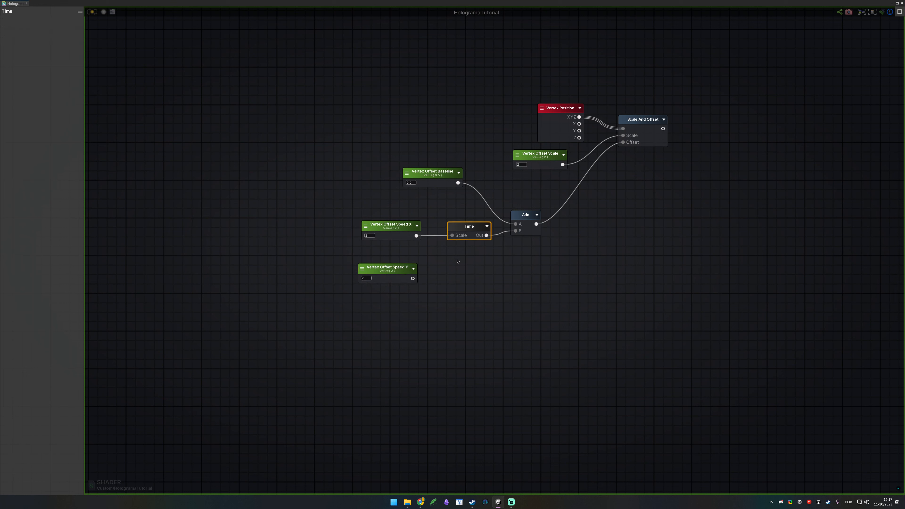
{"action": "key", "text": "ctrl+d"}
{"action": "left_click_drag", "start_coordinate": [464, 279], "coordinate": [463, 278]}
{"action": "left_click_drag", "start_coordinate": [403, 298], "coordinate": [440, 327]}
{"action": "left_click", "coordinate": [590, 281]}
{"action": "middle_click_drag", "start_coordinate": [673, 277], "coordinate": [595, 265]}
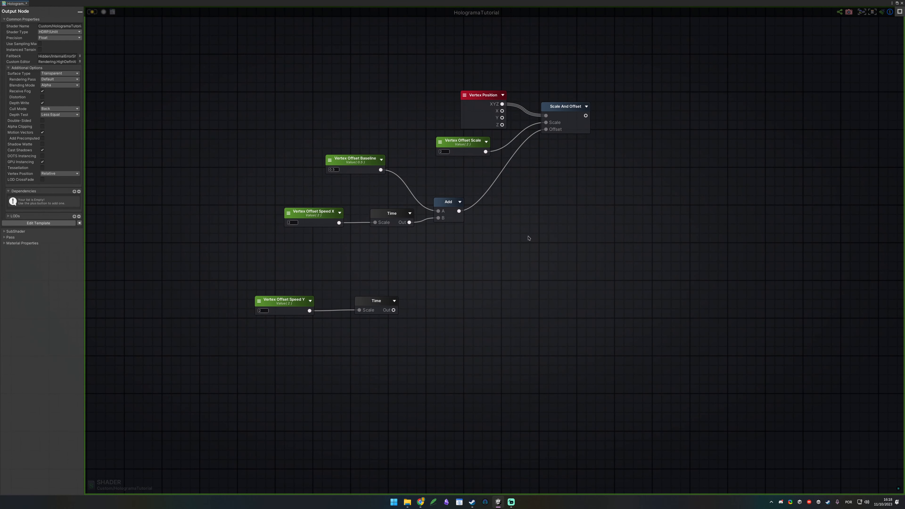
- Add a second Add node with Vertex Offset Baseline connected to A and the lower Time node's output connected to B
{"action": "key", "text": "a"}
{"action": "left_click", "coordinate": [461, 279]}
{"action": "left_click_drag", "start_coordinate": [393, 310], "coordinate": [466, 299]}
{"action": "left_click", "coordinate": [383, 168]}
{"action": "left_click_drag", "start_coordinate": [381, 170], "coordinate": [466, 292]}
{"action": "middle_click_drag", "start_coordinate": [546, 235], "coordinate": [502, 277]}
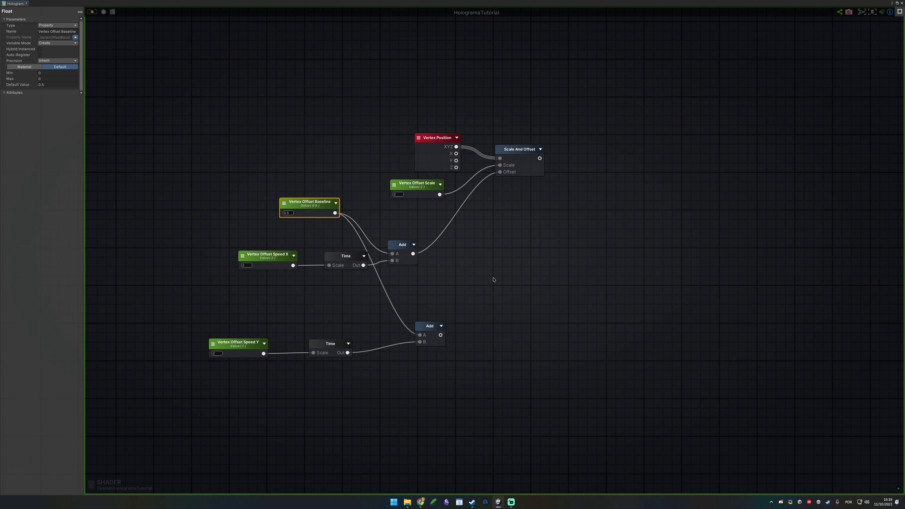
- Add an Append node after the Scale And Offset node and set its output type to Vector2
{"action": "right_click", "coordinate": [599, 189]}
{"action": "type", "text": "appen"}
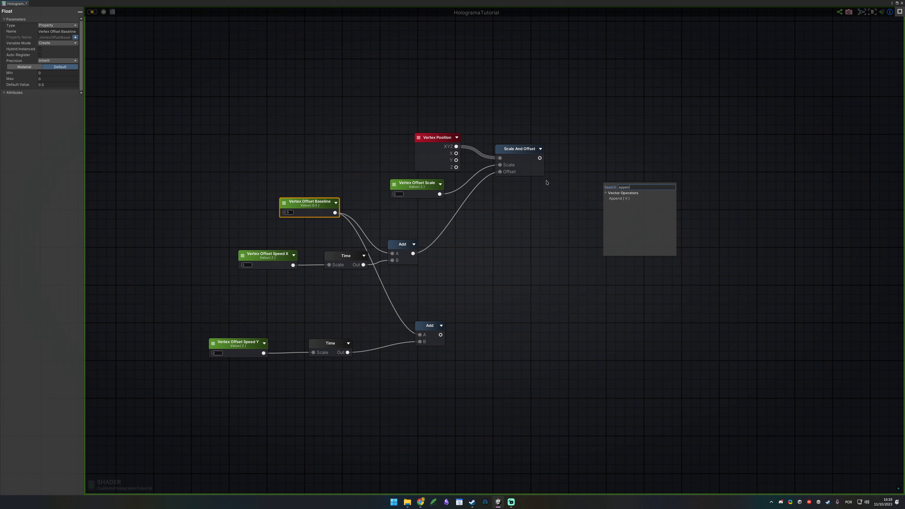
{"action": "key", "text": "Return"}
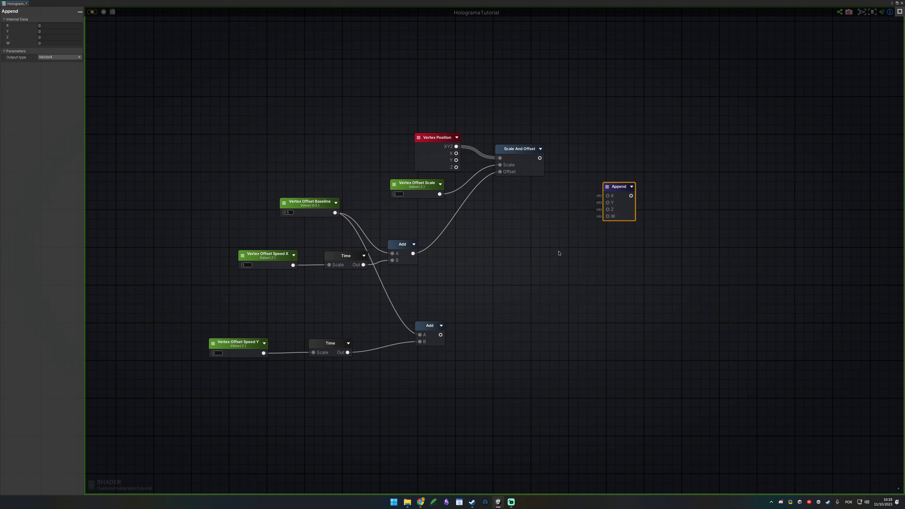
{"action": "left_click", "coordinate": [609, 189]}
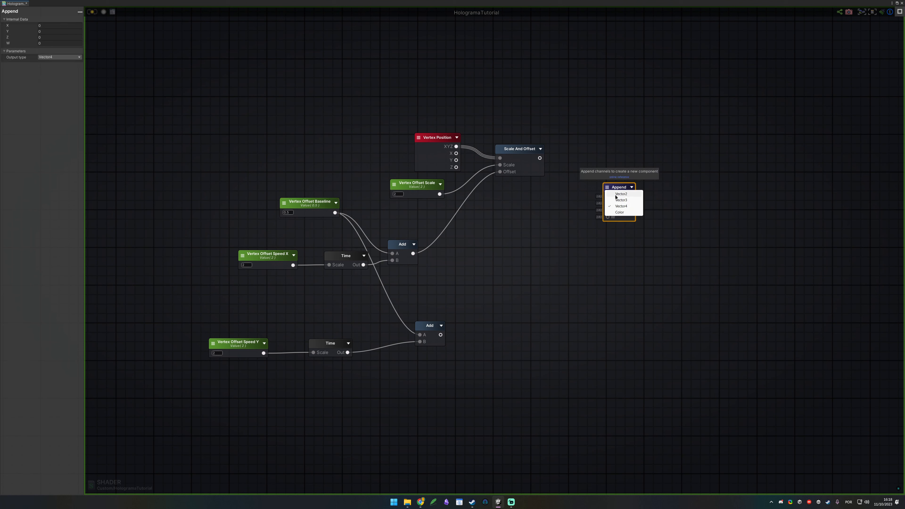
{"action": "left_click", "coordinate": [616, 195]}
- Connect Scale And Offset's output to Append's X and the lower Add's output to Y, with Append placed closer to the other nodes
{"action": "left_click_drag", "start_coordinate": [540, 158], "coordinate": [608, 196]}
{"action": "left_click_drag", "start_coordinate": [436, 329], "coordinate": [465, 320]}
{"action": "left_click_drag", "start_coordinate": [470, 325], "coordinate": [566, 262]}
{"action": "left_click", "coordinate": [616, 196]}
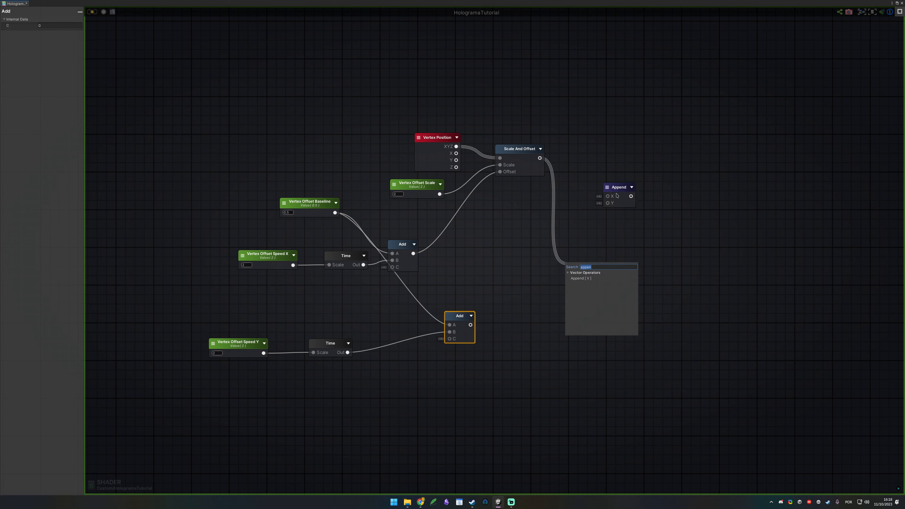
{"action": "left_click", "coordinate": [607, 214]}
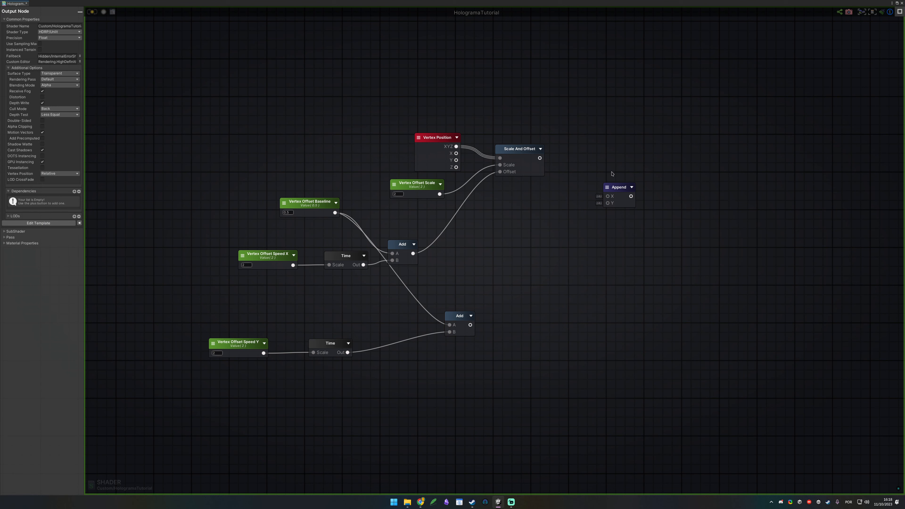
{"action": "left_click_drag", "start_coordinate": [471, 325], "coordinate": [608, 203]}
{"action": "left_click_drag", "start_coordinate": [540, 158], "coordinate": [602, 207]}
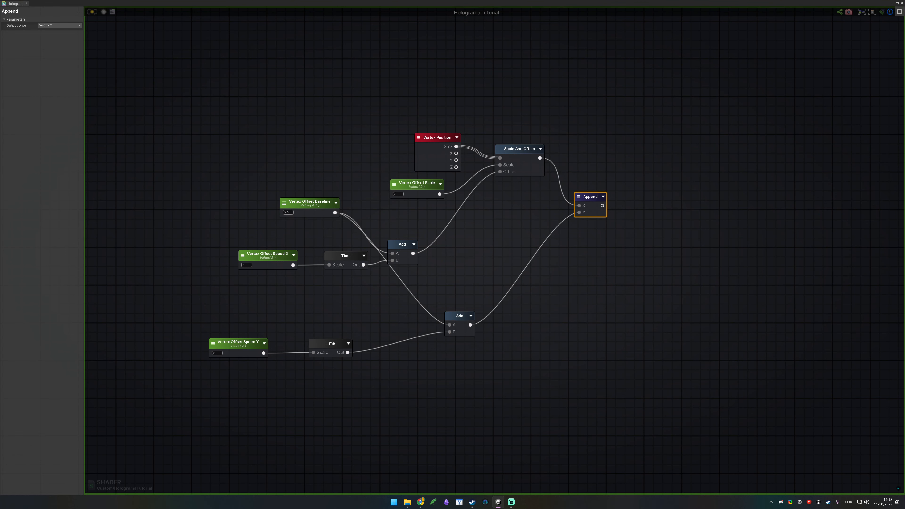
- Enclose all the vertex offset nodes in a comment frame titled Vertex Offset Speed
{"action": "middle_click_drag", "start_coordinate": [715, 168], "coordinate": [723, 185]}
{"action": "left_click_drag", "start_coordinate": [175, 129], "coordinate": [658, 377]}
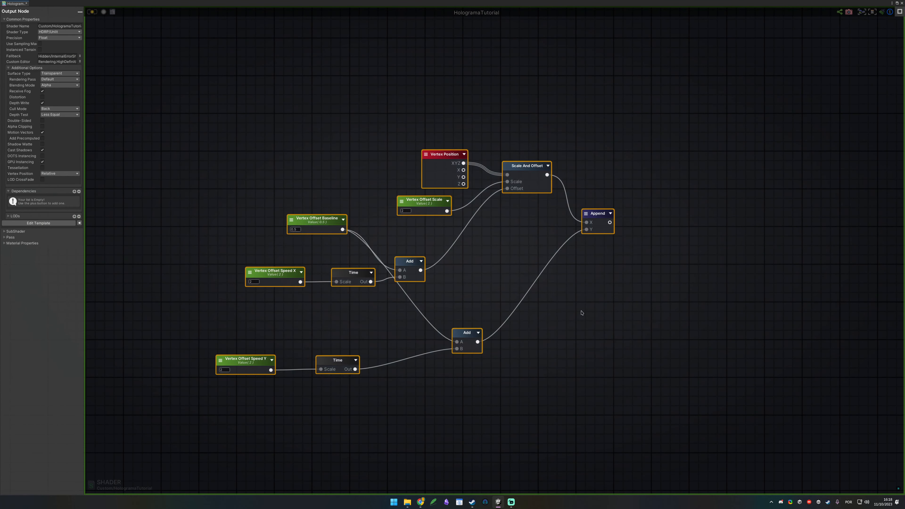
{"action": "key", "text": "c"}
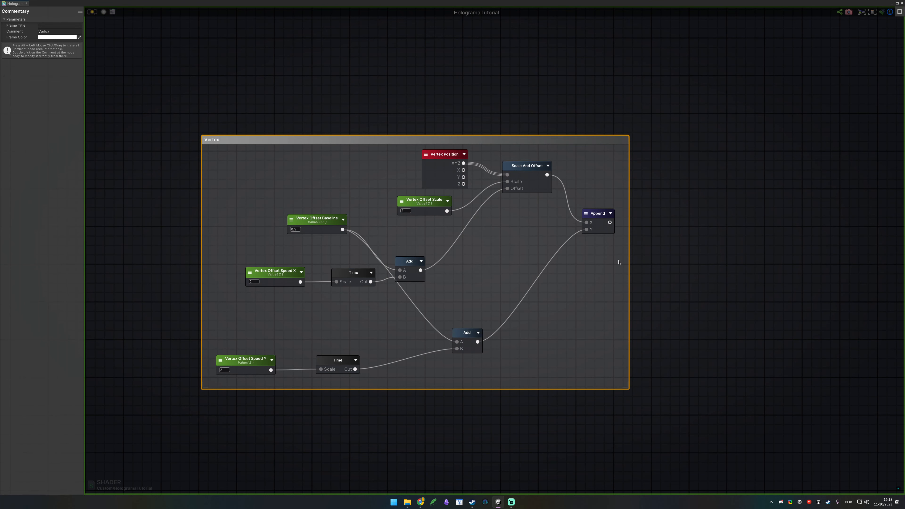
{"action": "type", "text": "d"}
{"action": "left_click", "coordinate": [749, 279]}
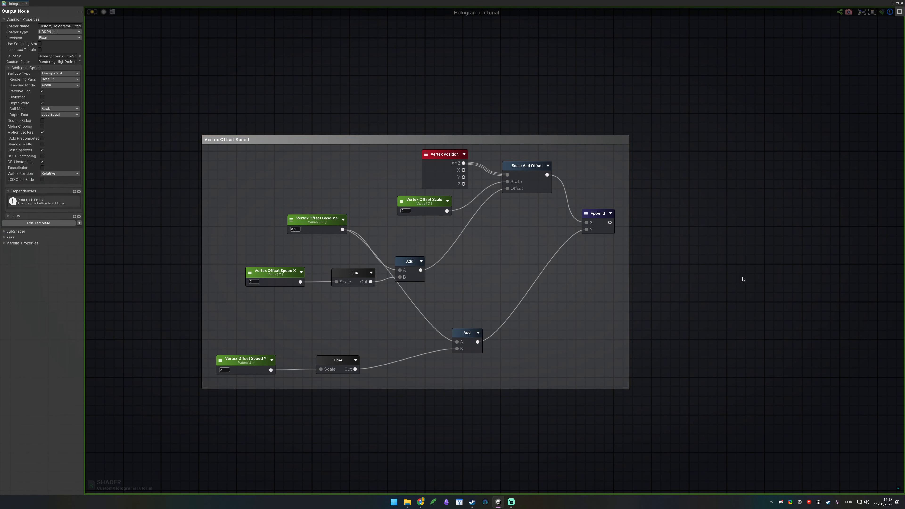
- Add a Noise Generator node fed by Append's output into UV and expand its preview
{"action": "middle_click_drag", "start_coordinate": [750, 279], "coordinate": [348, 304]}
{"action": "left_click_drag", "start_coordinate": [209, 246], "coordinate": [310, 236]}
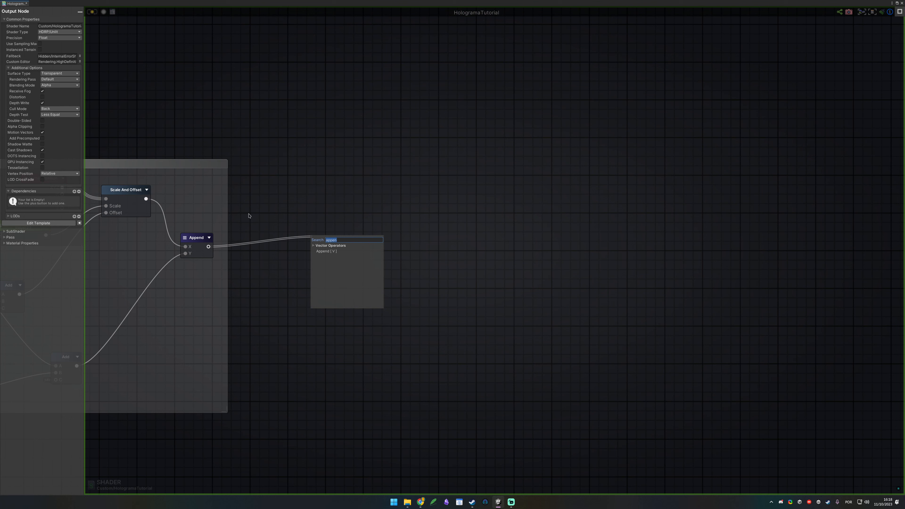
{"action": "type", "text": "noise g"}
{"action": "key", "text": "Return"}
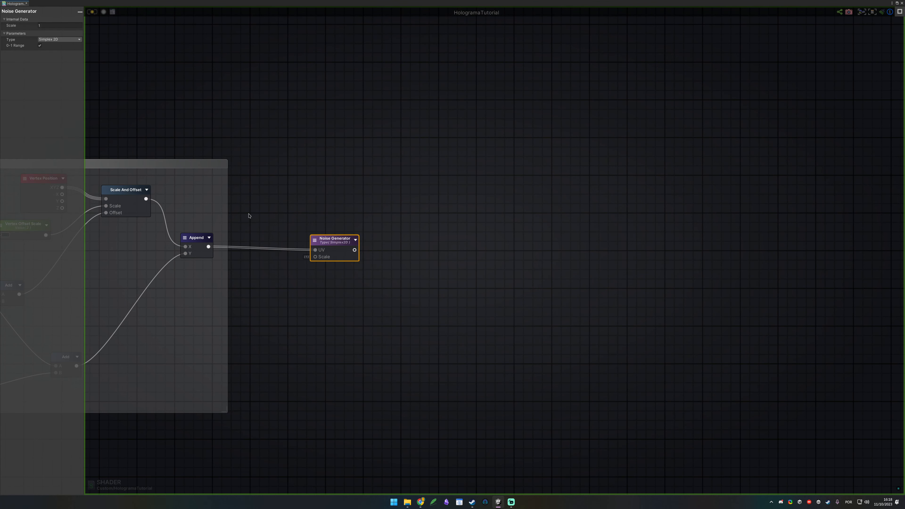
{"action": "left_click", "coordinate": [355, 240]}
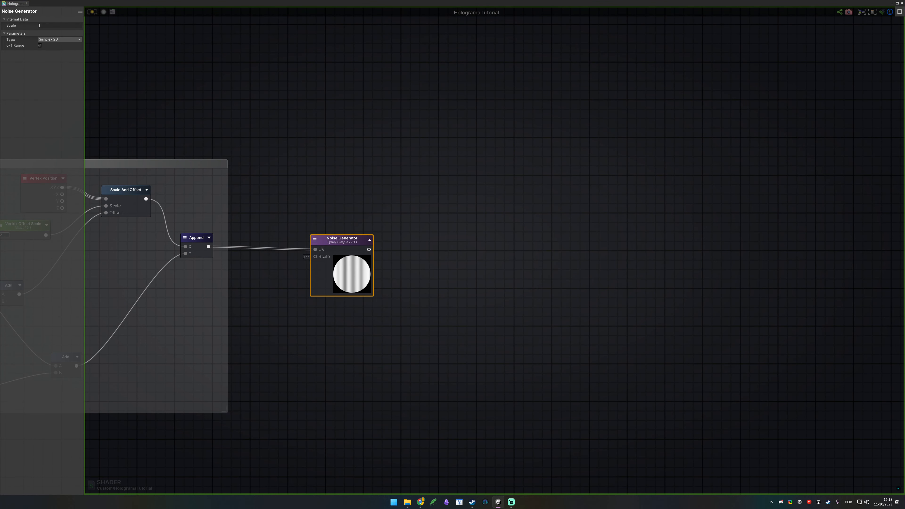
{"action": "middle_click_drag", "start_coordinate": [431, 243], "coordinate": [585, 172]}
{"action": "left_click", "coordinate": [511, 242]}
{"action": "left_click", "coordinate": [525, 217]}
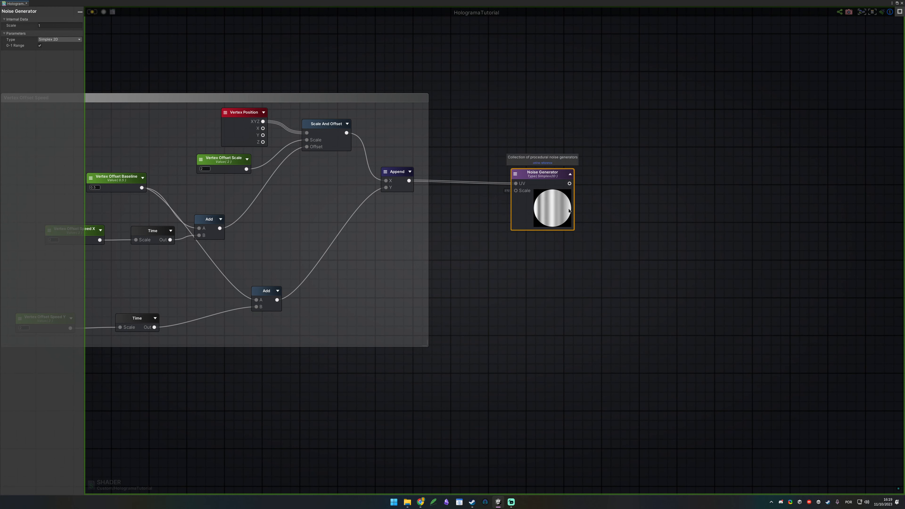
- Duplicate the Noise Generator, place the copy lower and further along the graph, and connect Append's output to its UV input
{"action": "middle_click_drag", "start_coordinate": [465, 282], "coordinate": [510, 199]}
{"action": "scroll", "coordinate": [624, 153], "scroll_direction": "down", "scroll_amount": 3}
{"action": "middle_click_drag", "start_coordinate": [581, 186], "coordinate": [504, 228]}
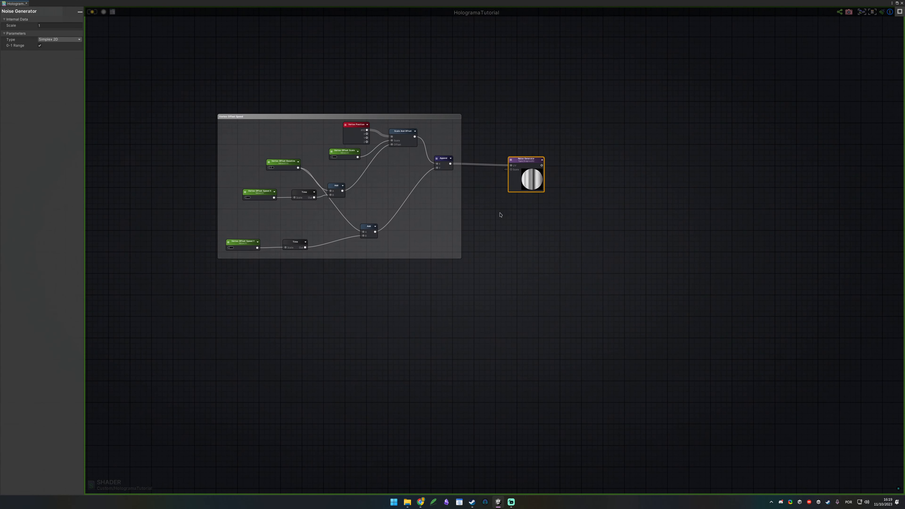
{"action": "key", "text": "ctrl+d"}
{"action": "left_click_drag", "start_coordinate": [544, 200], "coordinate": [542, 230]}
{"action": "scroll", "coordinate": [490, 215], "scroll_direction": "up", "scroll_amount": 3}
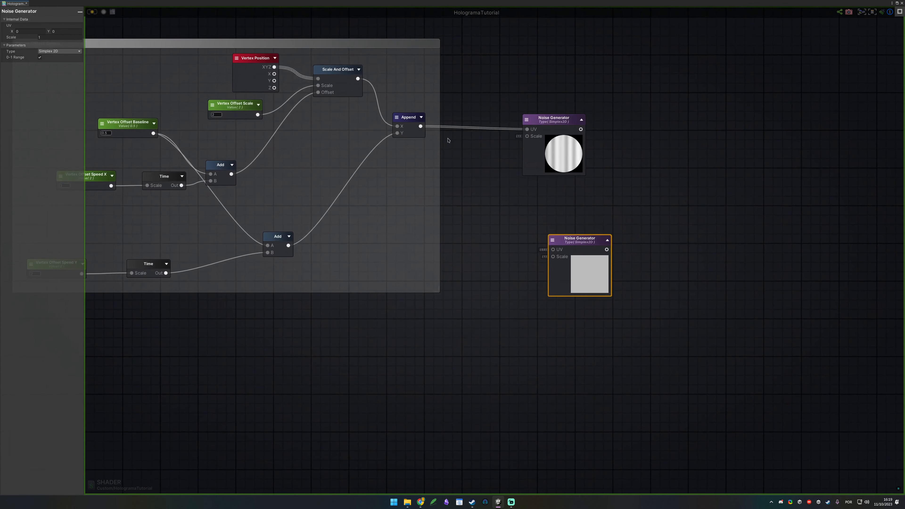
{"action": "left_click_drag", "start_coordinate": [421, 126], "coordinate": [615, 232]}
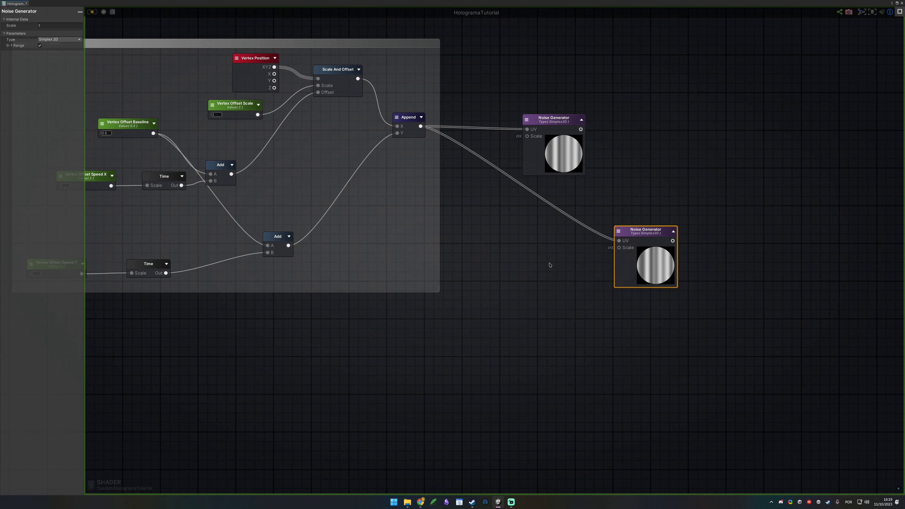
{"action": "left_click", "coordinate": [490, 257]}
- Add a Split node fed by the framed Append's output, placed before the lower Noise Generator
{"action": "middle_click_drag", "start_coordinate": [491, 258], "coordinate": [553, 262]}
{"action": "left_click_drag", "start_coordinate": [483, 131], "coordinate": [574, 272]}
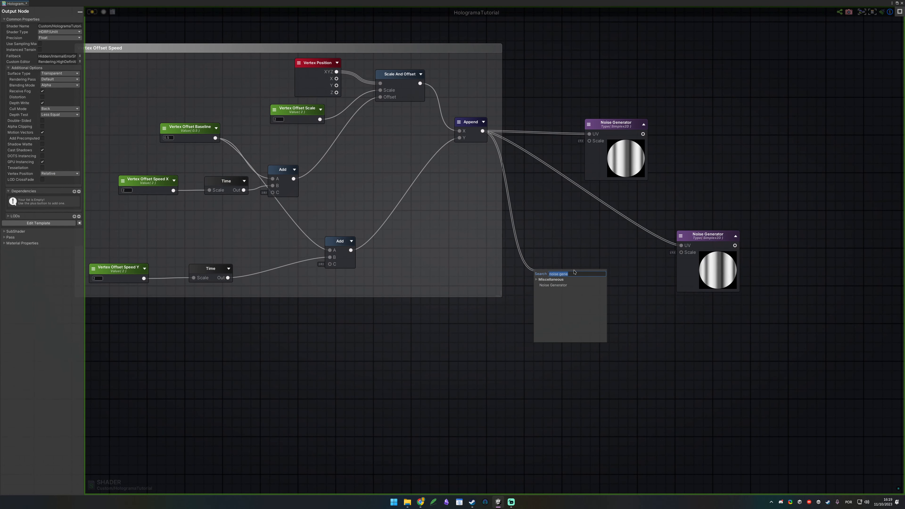
{"action": "type", "text": "split"}
{"action": "key", "text": "Return"}
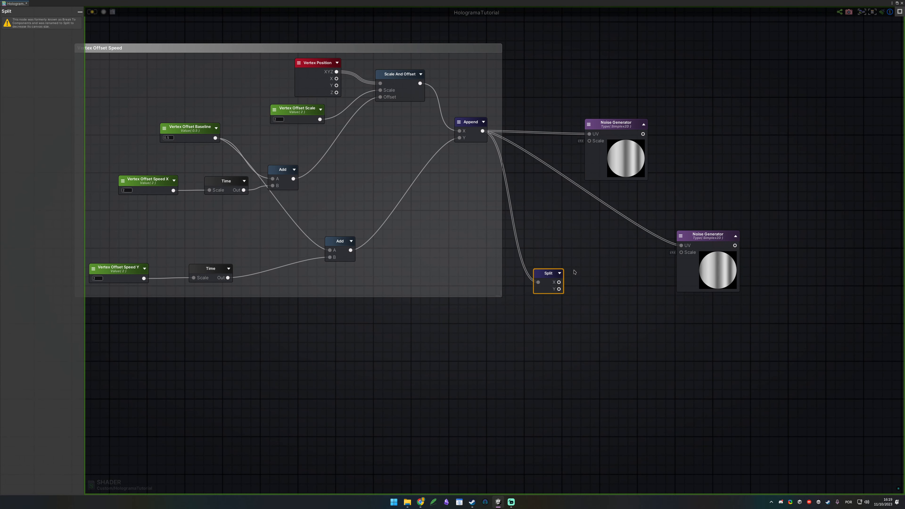
- Add an Append node after Split, set its output type to Vector2, and connect Split's Y to its Y input
{"action": "middle_click_drag", "start_coordinate": [668, 285], "coordinate": [622, 272]}
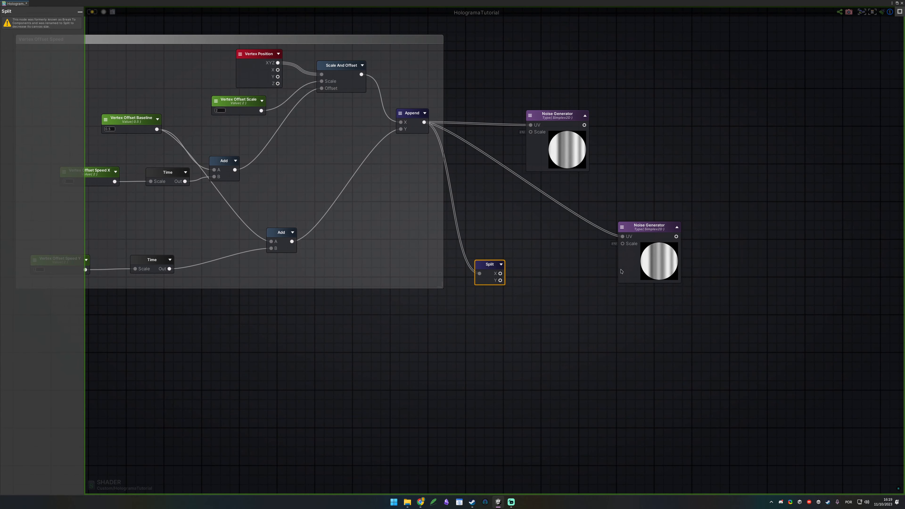
{"action": "left_click_drag", "start_coordinate": [501, 281], "coordinate": [555, 283]}
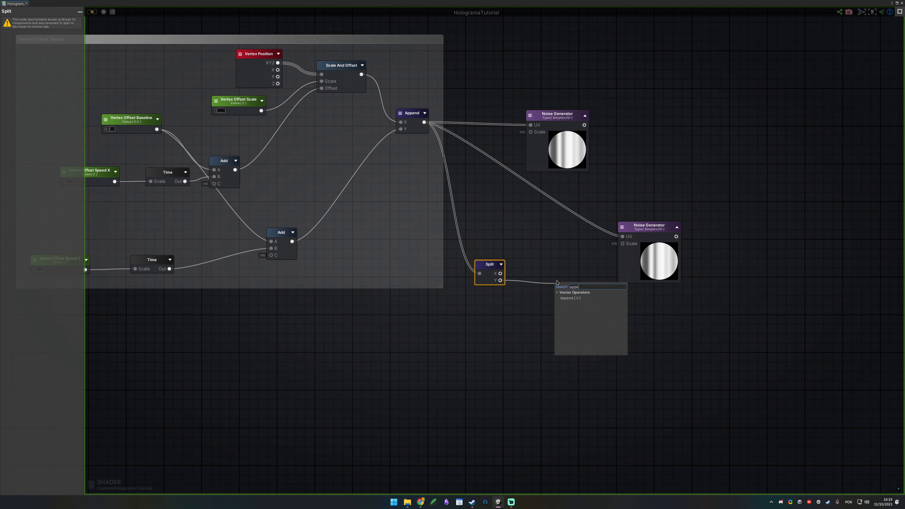
{"action": "type", "text": "appe"}
{"action": "key", "text": "Return"}
{"action": "left_click", "coordinate": [559, 295], "text": "alt"}
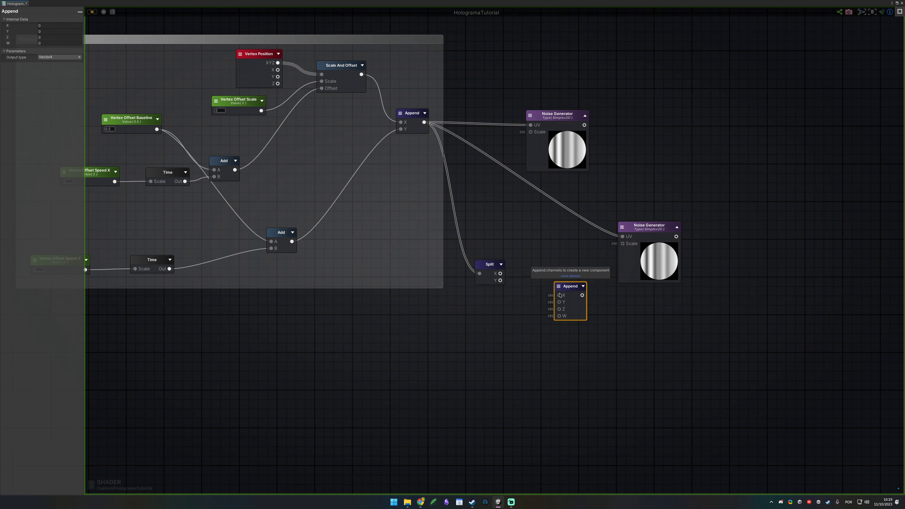
{"action": "mouse_move", "coordinate": [501, 280]}
{"action": "left_mouse_down"}
{"action": "mouse_move", "coordinate": [559, 302]}
{"action": "mouse_move", "coordinate": [567, 277]}
{"action": "mouse_move", "coordinate": [501, 274]}
{"action": "left_mouse_up"}
{"action": "left_click", "coordinate": [559, 286]}
{"action": "left_click", "coordinate": [566, 293]}
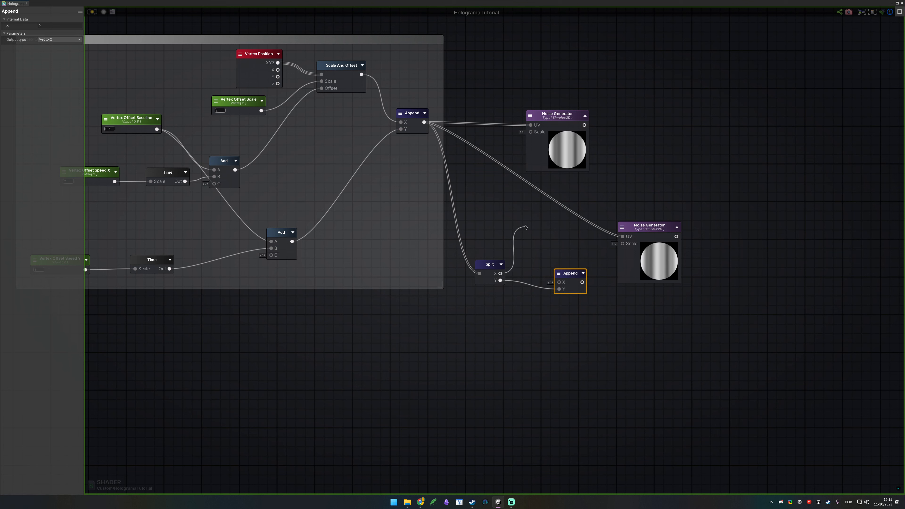
- Multiply Split's X by 20, feed the result into the new Append's X, and connect that Append to the lower Noise Generator's UV
{"action": "left_click_drag", "start_coordinate": [526, 227], "coordinate": [526, 228]}
{"action": "type", "text": "mult"}
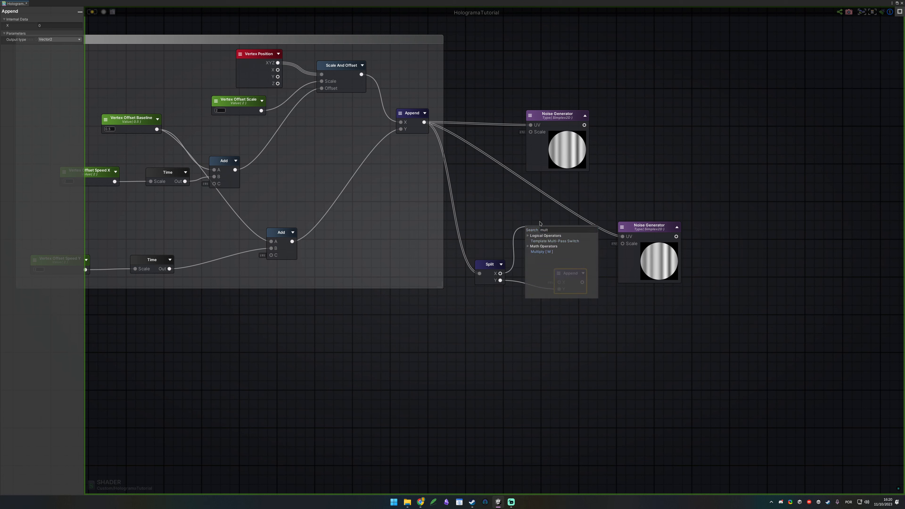
{"action": "key", "text": "Return"}
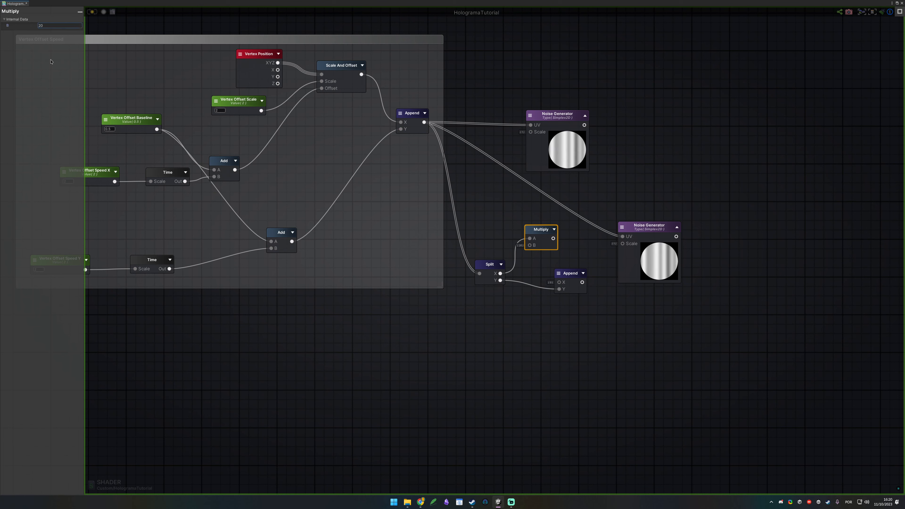
{"action": "left_click_drag", "start_coordinate": [554, 238], "coordinate": [622, 236]}
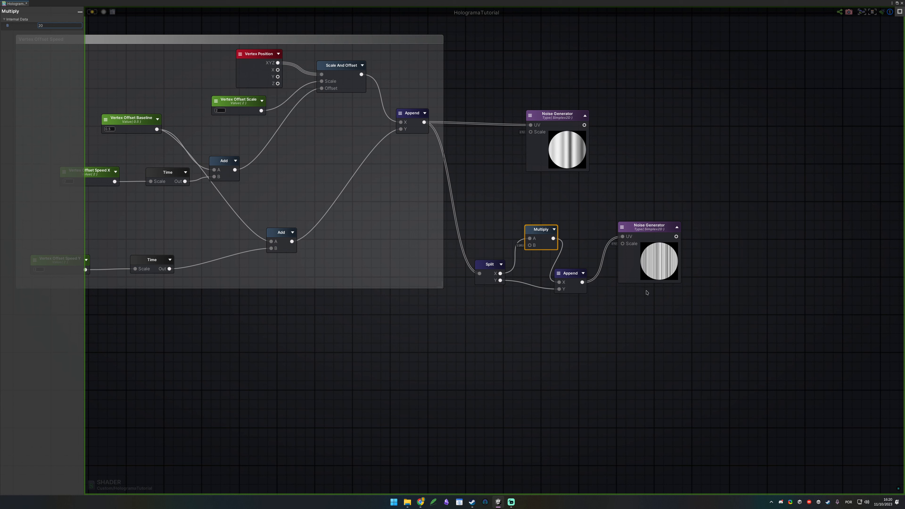
- Space the two Noise Generator nodes farther apart, moving the upper one well above the comment frame's Append node
{"action": "left_click_drag", "start_coordinate": [629, 269], "coordinate": [636, 283]}
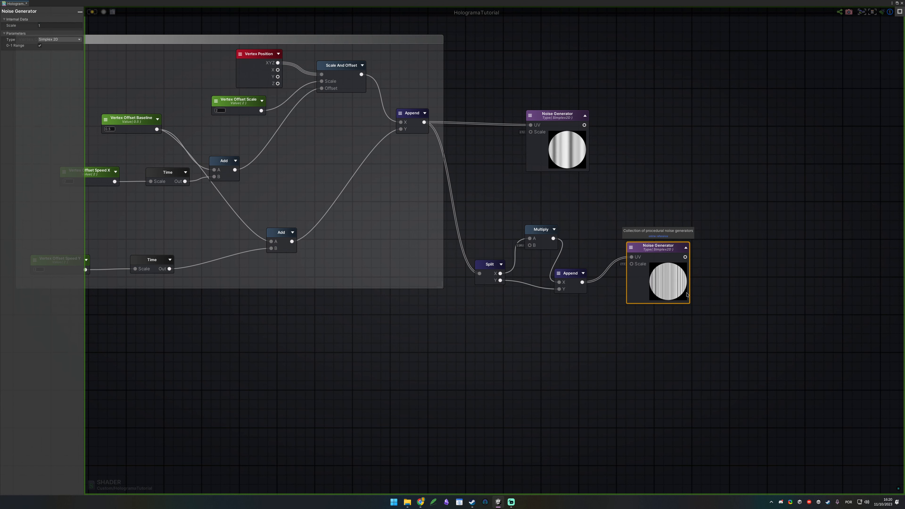
{"action": "left_click_drag", "start_coordinate": [713, 248], "coordinate": [662, 342]}
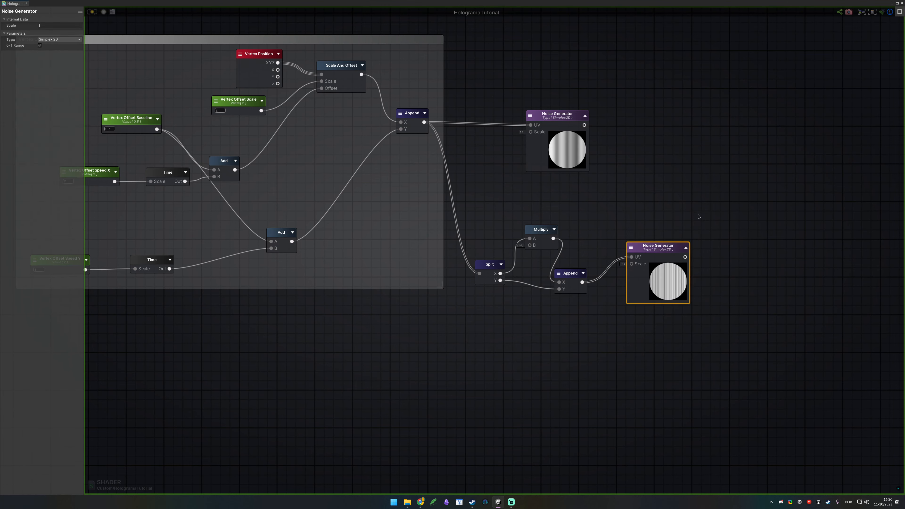
{"action": "left_click_drag", "start_coordinate": [719, 223], "coordinate": [662, 321]}
{"action": "left_click_drag", "start_coordinate": [721, 206], "coordinate": [664, 288]}
{"action": "middle_click_drag", "start_coordinate": [649, 77], "coordinate": [672, 143]}
{"action": "left_click_drag", "start_coordinate": [660, 120], "coordinate": [554, 258]}
{"action": "left_click_drag", "start_coordinate": [581, 180], "coordinate": [592, 84]}
{"action": "left_click_drag", "start_coordinate": [785, 310], "coordinate": [754, 247]}
{"action": "left_click_drag", "start_coordinate": [733, 261], "coordinate": [652, 392]}
{"action": "middle_click_drag", "start_coordinate": [670, 362], "coordinate": [691, 313]}
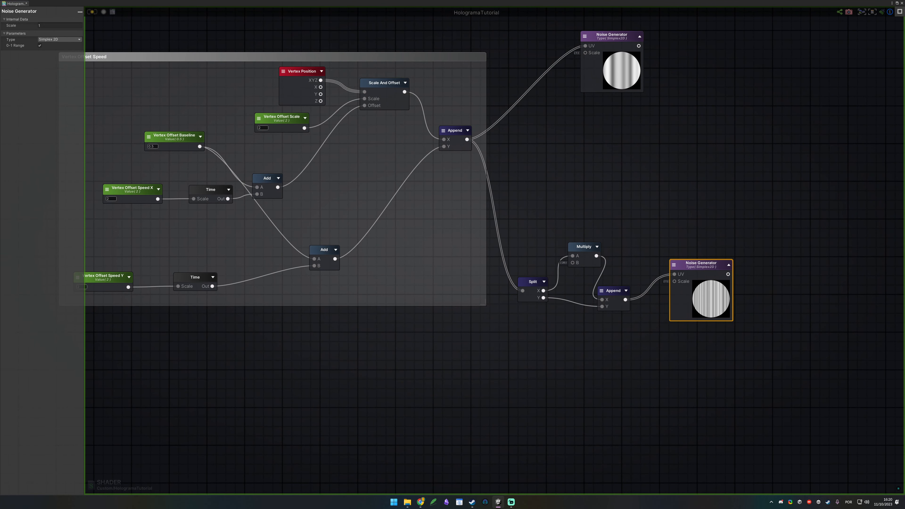
{"action": "middle_click_drag", "start_coordinate": [667, 175], "coordinate": [584, 224]}
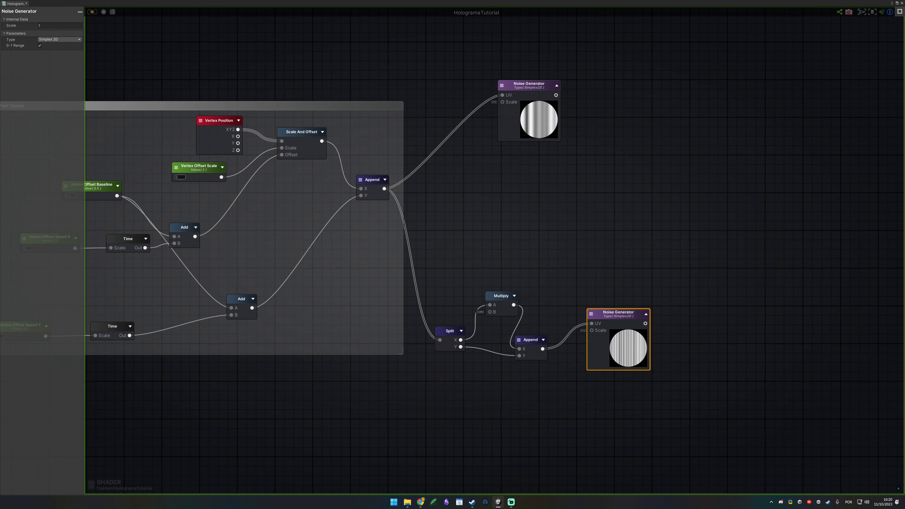
{"action": "left_click_drag", "start_coordinate": [633, 94], "coordinate": [507, 203]}
{"action": "left_click_drag", "start_coordinate": [696, 237], "coordinate": [607, 425]}
{"action": "left_click_drag", "start_coordinate": [596, 57], "coordinate": [487, 174]}
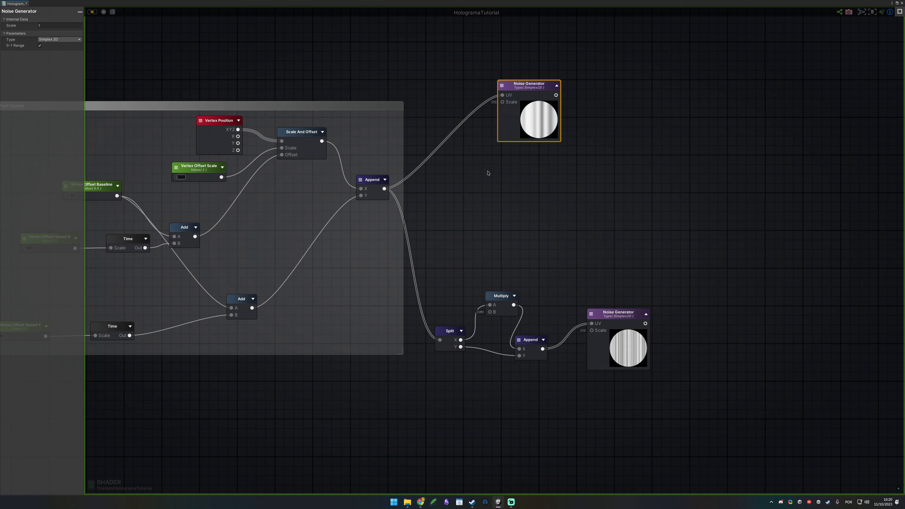
- Add an Add node with the upper noise output on A and the lower on B, expand its preview, and move it further along
{"action": "middle_click_drag", "start_coordinate": [565, 100], "coordinate": [493, 121]}
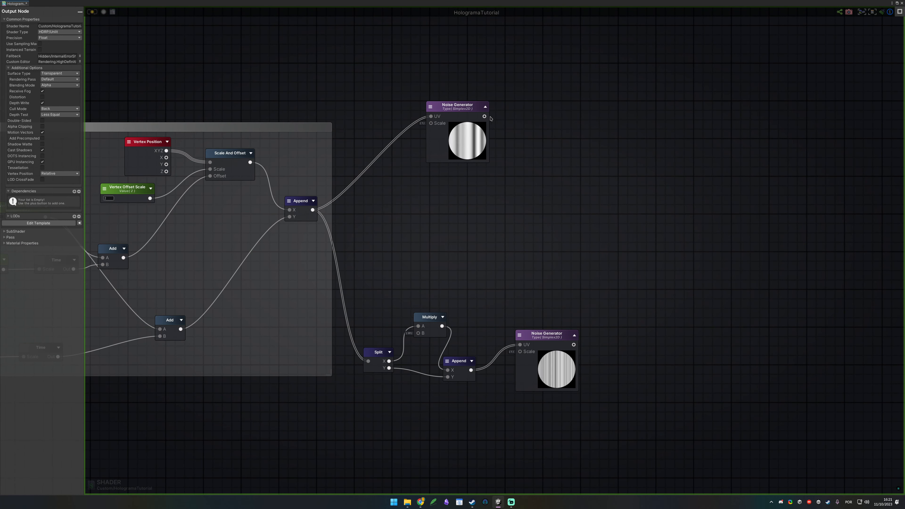
{"action": "left_click_drag", "start_coordinate": [485, 117], "coordinate": [642, 206]}
{"action": "type", "text": "add"}
{"action": "left_click", "coordinate": [655, 231]}
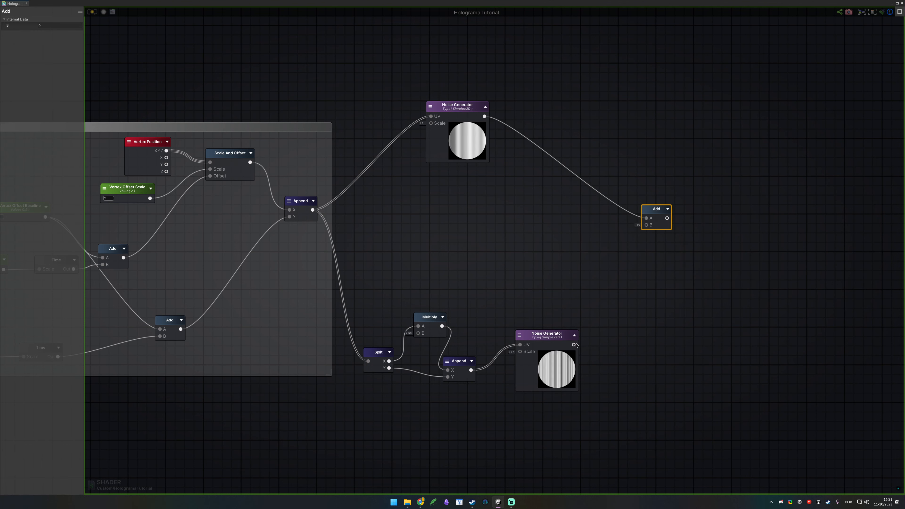
{"action": "left_click_drag", "start_coordinate": [574, 345], "coordinate": [647, 225]}
{"action": "left_click", "coordinate": [668, 209]}
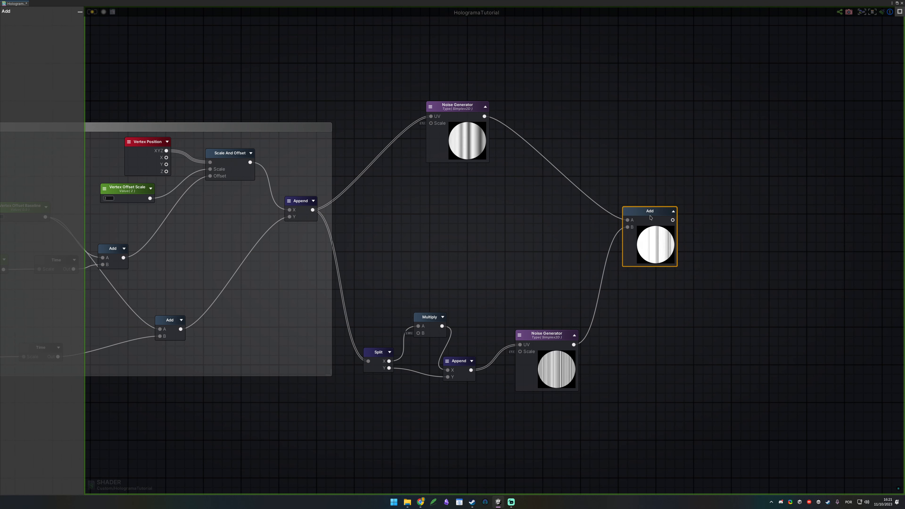
{"action": "middle_click_drag", "start_coordinate": [691, 201], "coordinate": [594, 218]}
{"action": "left_click_drag", "start_coordinate": [565, 232], "coordinate": [617, 231]}
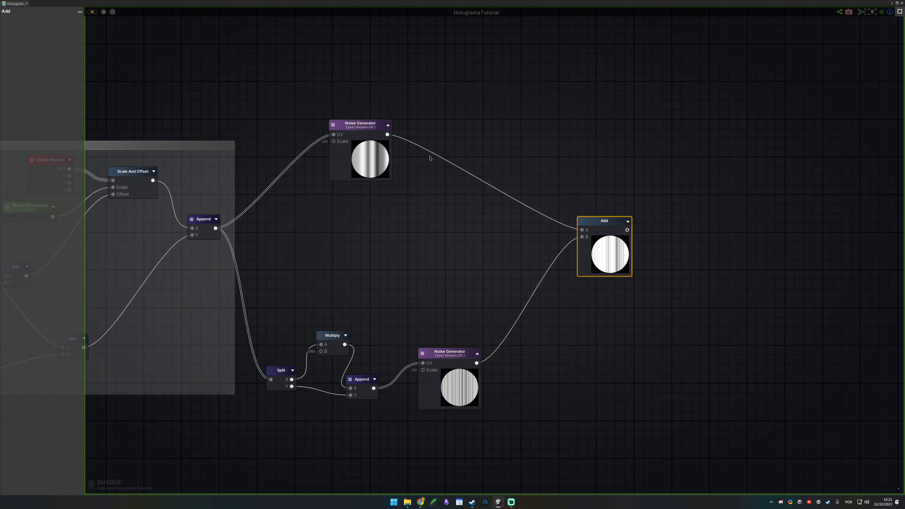
- Insert a Multiply node with B set to 0.5 between the upper Noise Generator and the Add node's A input
{"action": "left_click_drag", "start_coordinate": [387, 134], "coordinate": [435, 188]}
{"action": "type", "text": "mult"}
{"action": "key", "text": "Return"}
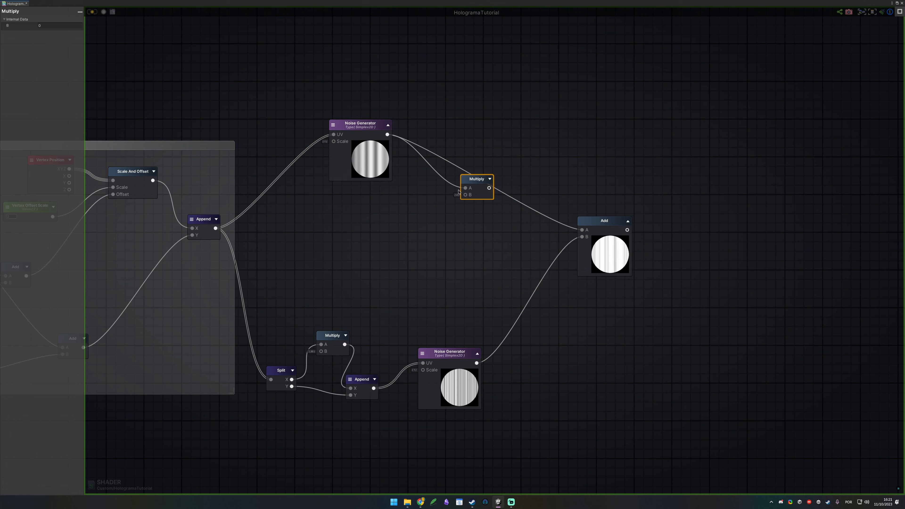
{"action": "left_click", "coordinate": [55, 26]}
{"action": "type", "text": "0.5"}
{"action": "left_click_drag", "start_coordinate": [489, 188], "coordinate": [583, 230]}
- Duplicate the 0.5 Multiply node between the lower Noise Generator and Add's B input, and move the Add node closer
{"action": "key", "text": "ctrl+d"}
{"action": "left_click_drag", "start_coordinate": [525, 297], "coordinate": [542, 344]}
{"action": "left_click_drag", "start_coordinate": [477, 363], "coordinate": [502, 297]}
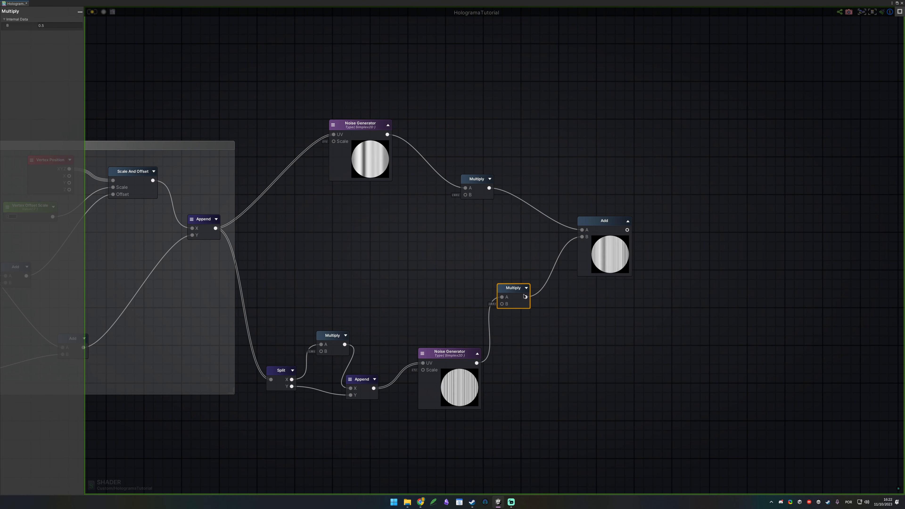
{"action": "left_click", "coordinate": [605, 272]}
{"action": "left_click_drag", "start_coordinate": [603, 264], "coordinate": [570, 238]}
{"action": "left_click", "coordinate": [659, 226]}
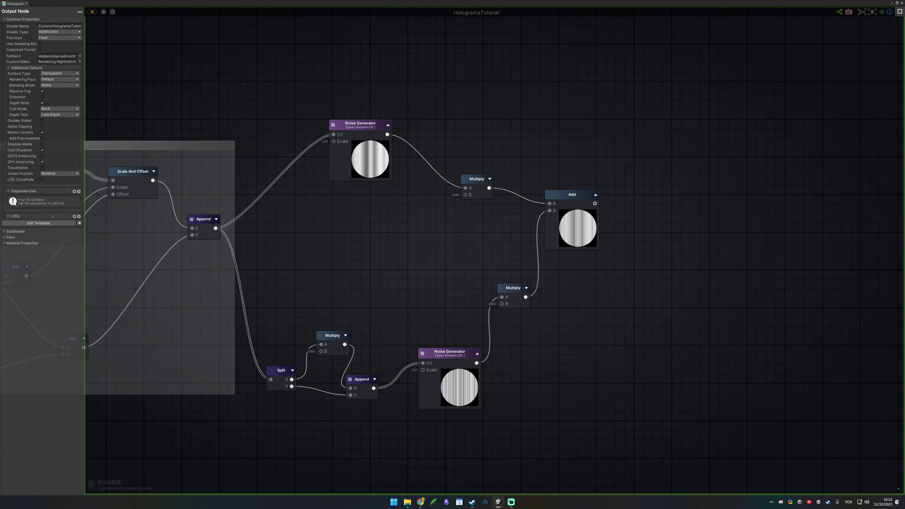
- Add a Remap node fed by the output of the Add node that combines the two noises
{"action": "middle_click_drag", "start_coordinate": [597, 142], "coordinate": [564, 140]}
{"action": "left_click_drag", "start_coordinate": [562, 200], "coordinate": [595, 207]}
{"action": "type", "text": "remap"}
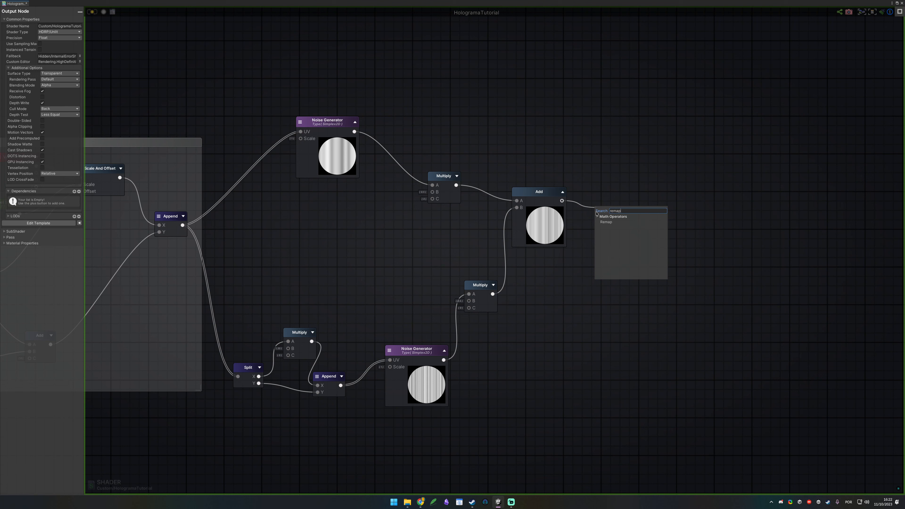
{"action": "key", "text": "Return"}
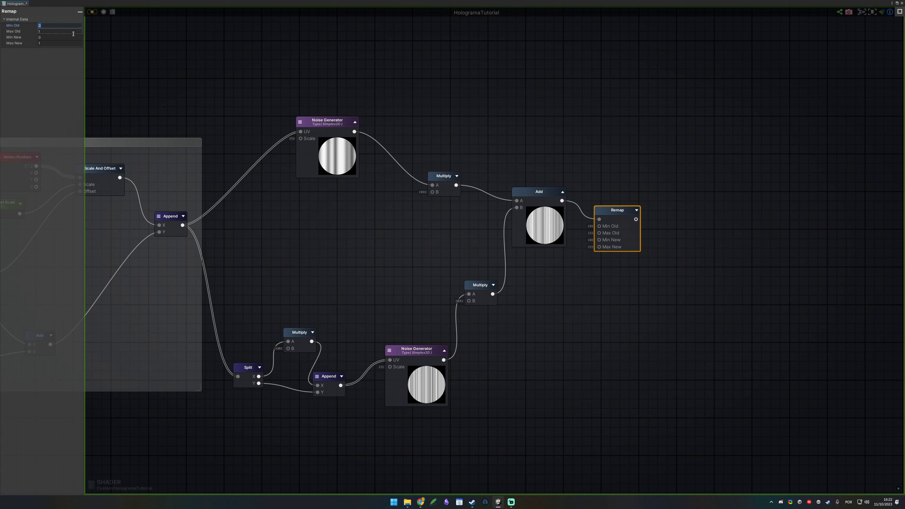
- Set the Remap node to Min Old -2, Max Old 1, Min New -1 and Max New 1, and expand its preview
{"action": "type", "text": "-2"}
{"action": "key", "text": "Tab"}
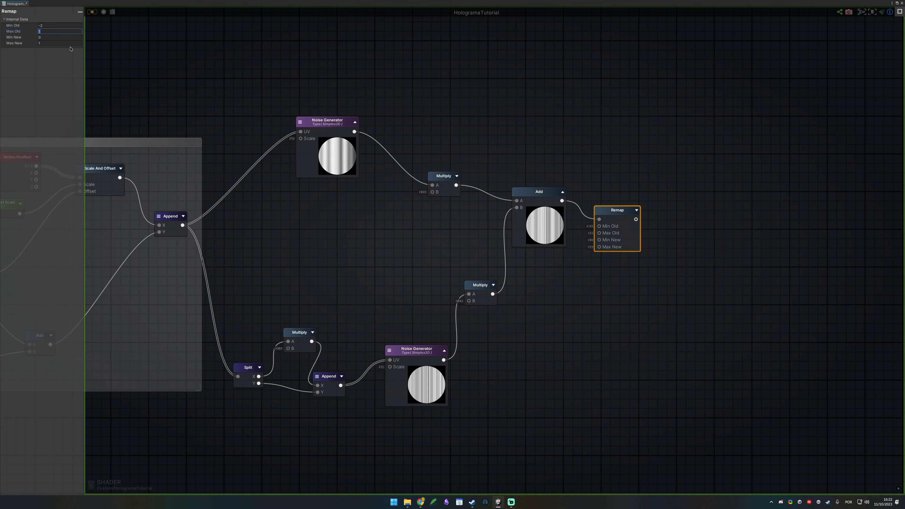
{"action": "key", "text": "Tab"}
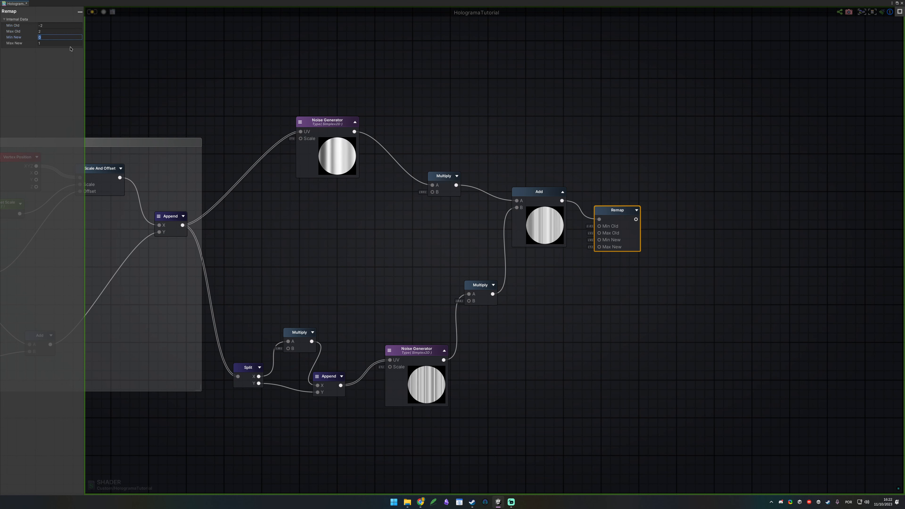
{"action": "left_click", "coordinate": [58, 33]}
{"action": "type", "text": "1"}
{"action": "key", "text": "Tab"}
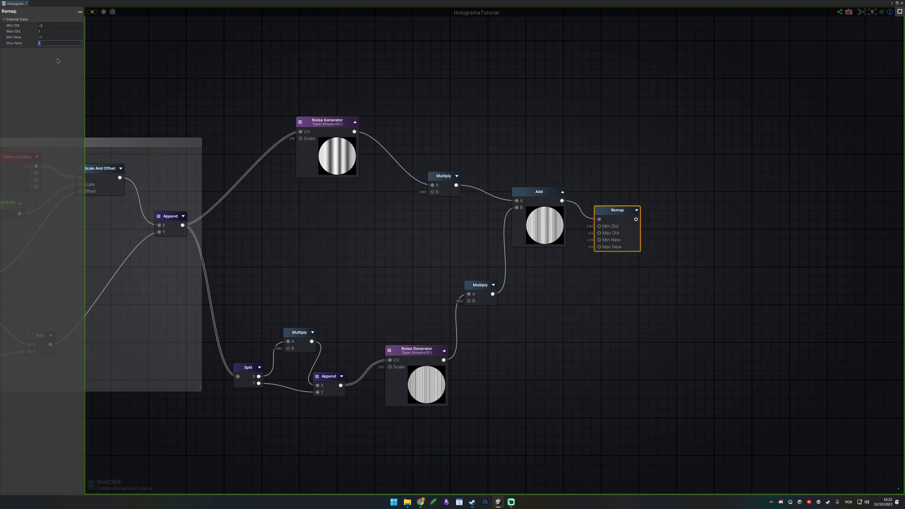
{"action": "left_click", "coordinate": [637, 210]}
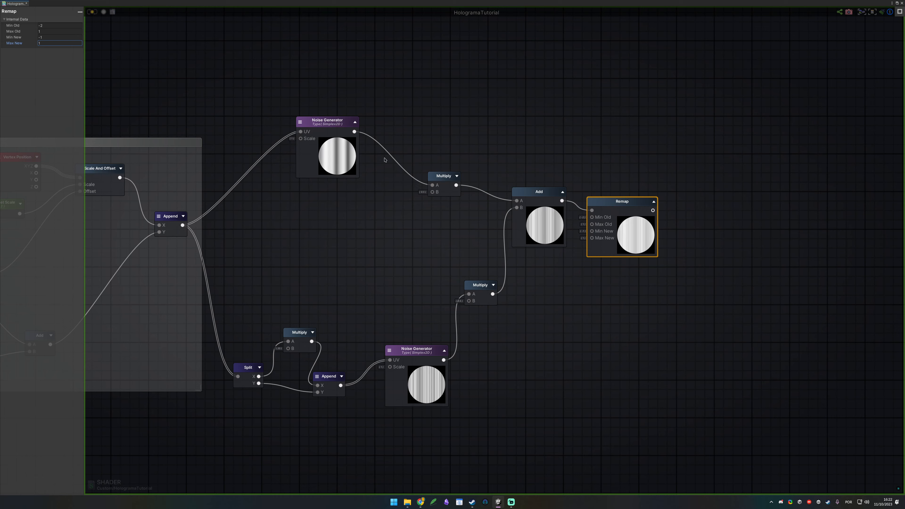
- Check the variable name of the Register Local Var node at the end of the Glitch Noise comment frame
{"action": "middle_click_drag", "start_coordinate": [586, 209], "coordinate": [458, 240]}
{"action": "middle_click_drag", "start_coordinate": [442, 151], "coordinate": [603, 443]}
{"action": "scroll", "coordinate": [497, 198], "scroll_direction": "down", "scroll_amount": 5}
{"action": "scroll", "coordinate": [544, 177], "scroll_direction": "up", "scroll_amount": 4}
{"action": "scroll", "coordinate": [544, 178], "scroll_direction": "up", "scroll_amount": 3}
{"action": "middle_click_drag", "start_coordinate": [802, 178], "coordinate": [450, 189]}
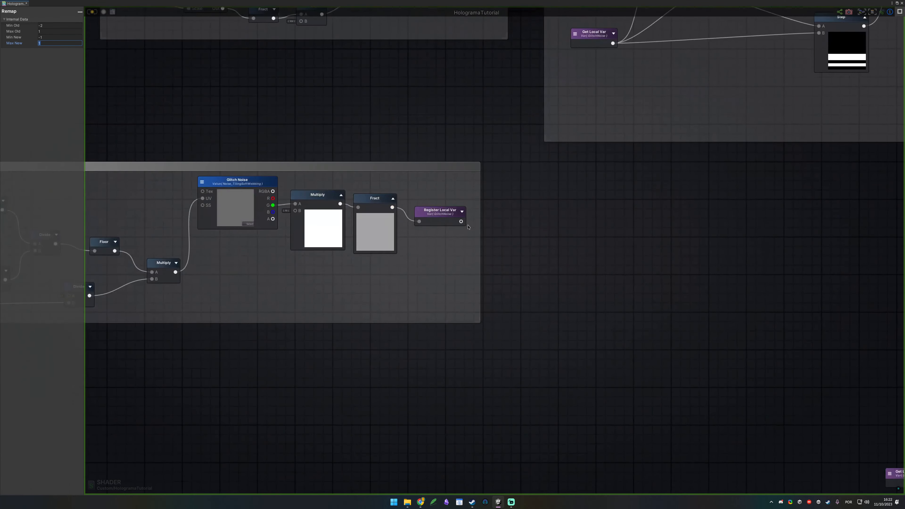
{"action": "left_click", "coordinate": [439, 213]}
{"action": "middle_click_drag", "start_coordinate": [461, 313], "coordinate": [457, 309]}
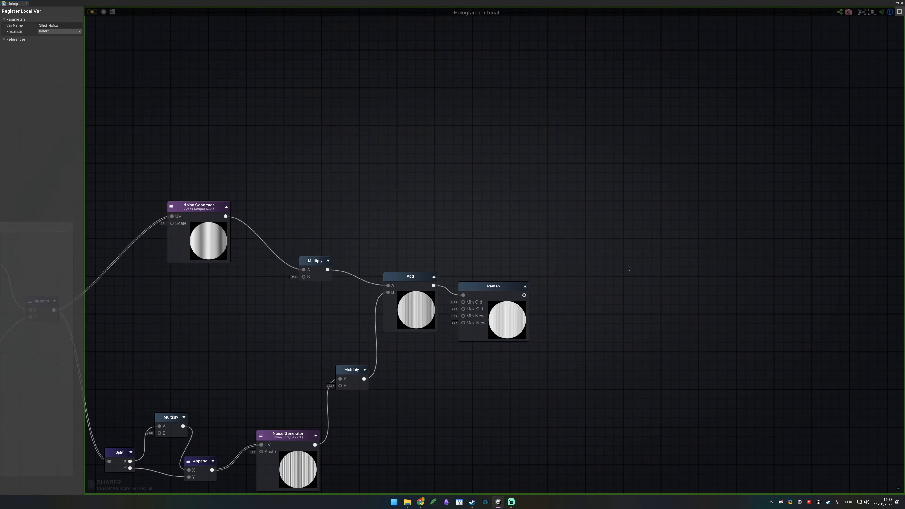
{"action": "left_click", "coordinate": [469, 176]}
{"action": "right_click", "coordinate": [469, 173]}
{"action": "key", "text": "BackSpace"}
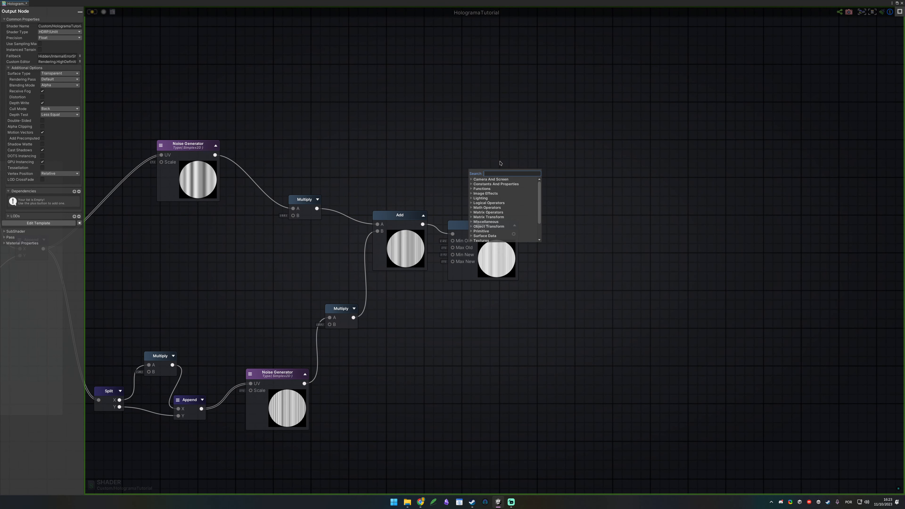
{"action": "key", "text": "Escape"}
- Add a Get Local Var node above the Remap node and reference GlitchNoise
{"action": "key", "text": "g"}
{"action": "left_click", "coordinate": [475, 143]}
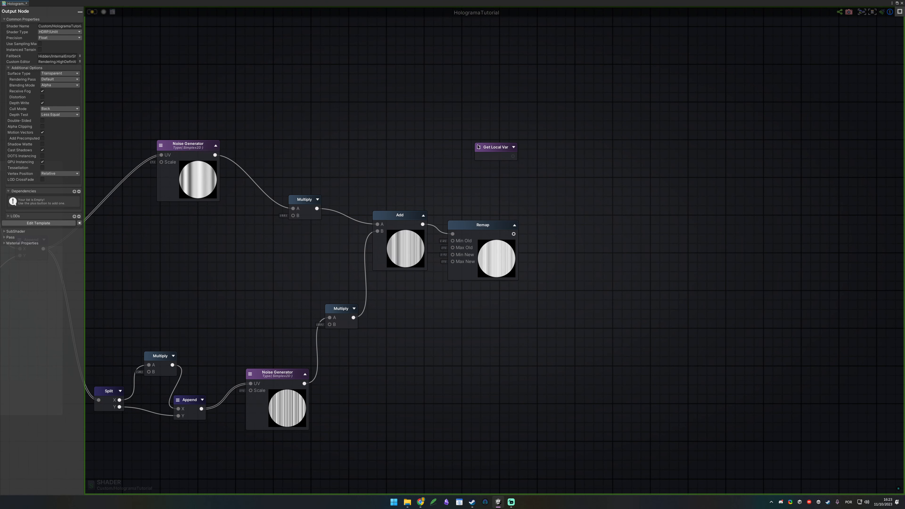
{"action": "left_click", "coordinate": [477, 145]}
{"action": "left_click", "coordinate": [478, 147]}
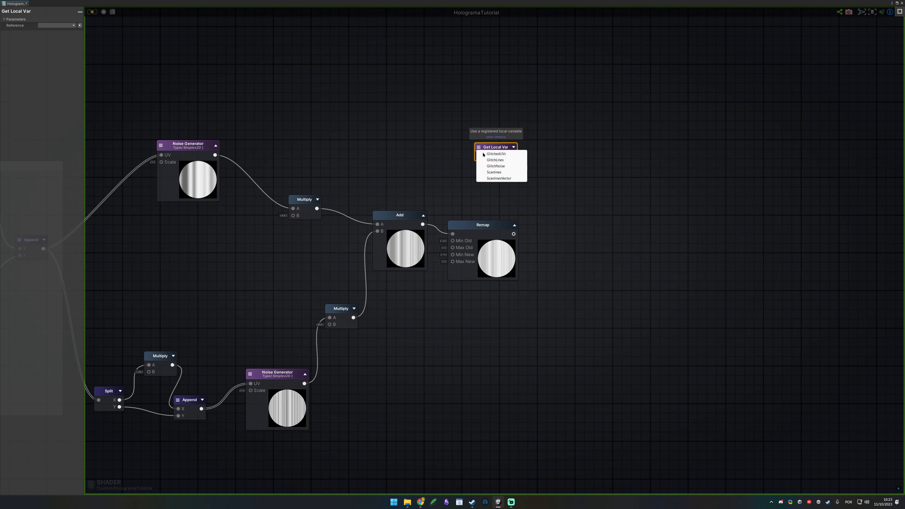
{"action": "left_click", "coordinate": [510, 166]}
- Add a Multiply node with the GlitchNoise variable on A and the Remap output on B
{"action": "key", "text": "m"}
{"action": "left_click", "coordinate": [544, 176]}
{"action": "left_click_drag", "start_coordinate": [498, 149], "coordinate": [548, 189]}
{"action": "left_click_drag", "start_coordinate": [514, 234], "coordinate": [549, 195]}
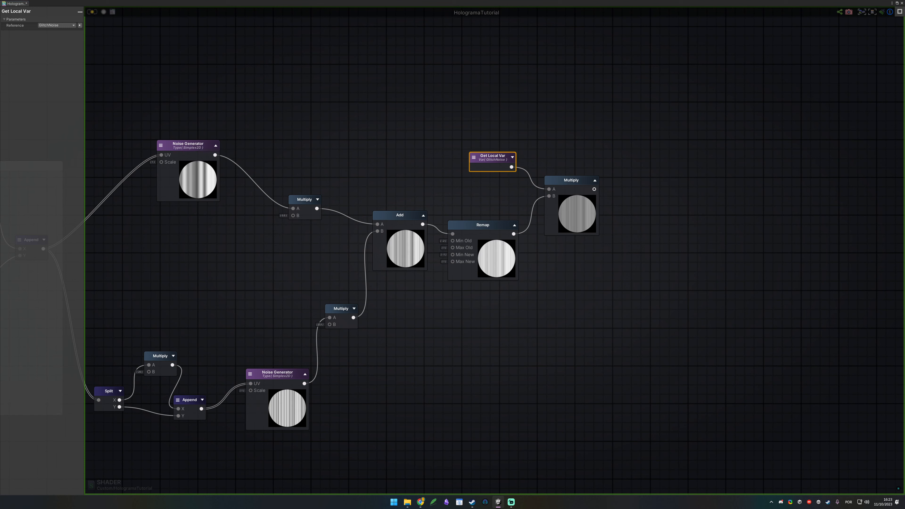
- Add a Float node below the Remap node, make it a Property and name it "Vertex Offset Stenght"
{"action": "key", "text": "1"}
{"action": "left_click", "coordinate": [492, 317]}
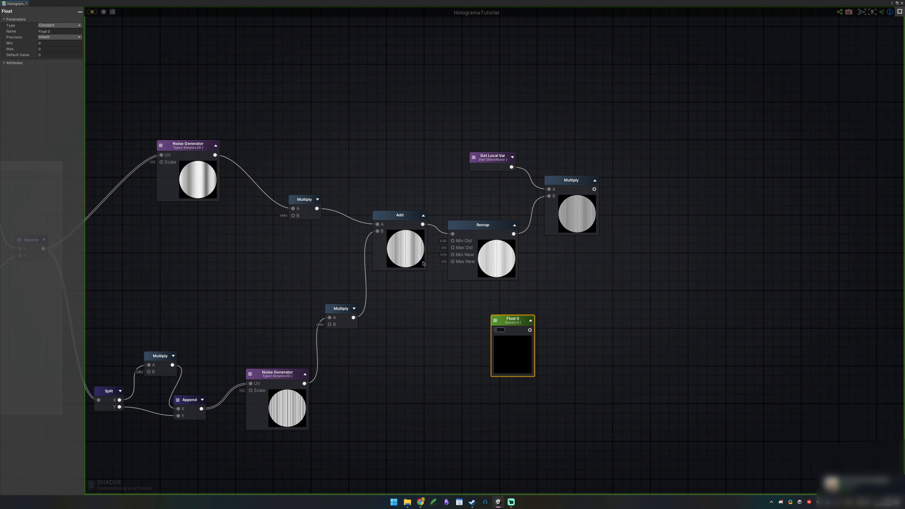
{"action": "left_click", "coordinate": [59, 25]}
{"action": "left_click", "coordinate": [62, 32]}
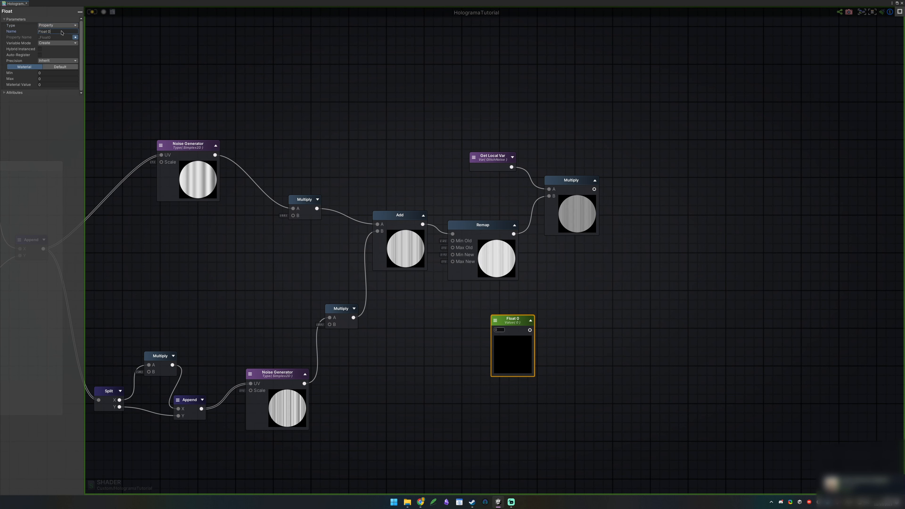
{"action": "type", "text": "Glitch"}
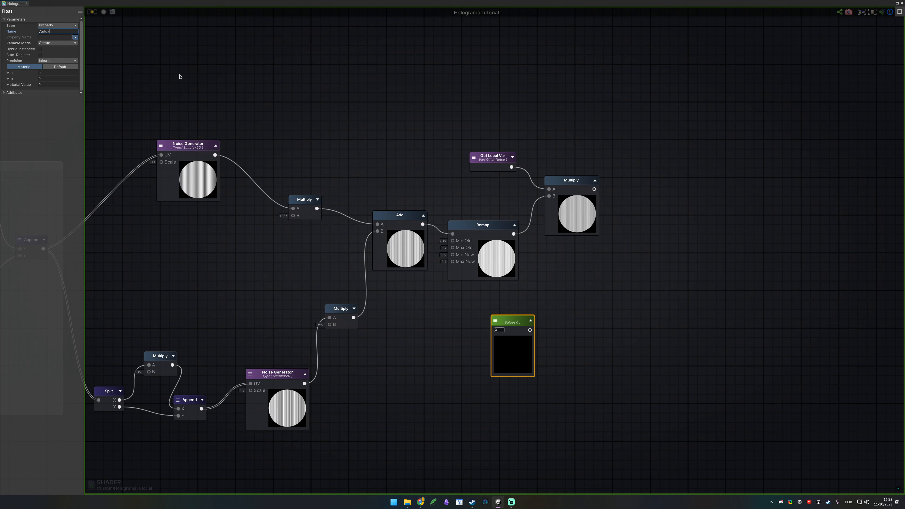
- Give the Vertex Offset Stenght property a maximum of 1 and a default value of 0.05
{"action": "left_click", "coordinate": [58, 67]}
{"action": "left_click", "coordinate": [56, 78]}
{"action": "type", "text": "1"}
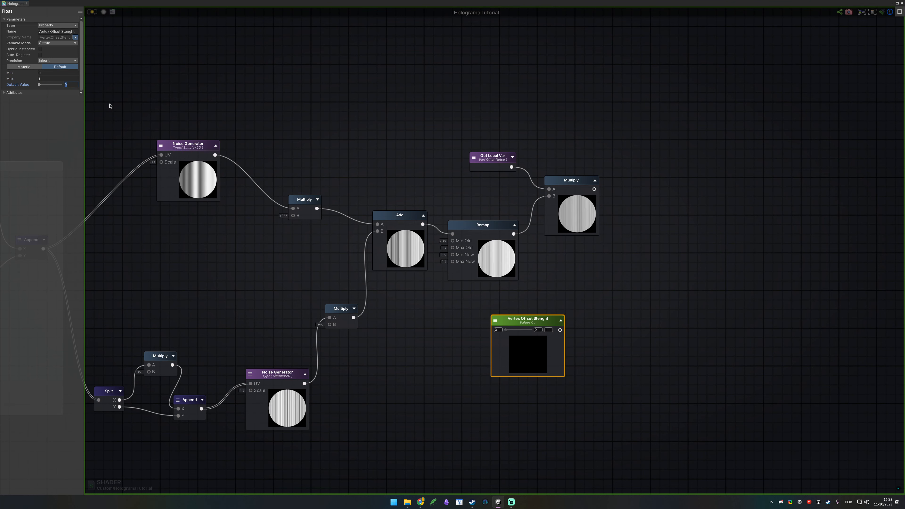
{"action": "type", "text": ".05"}
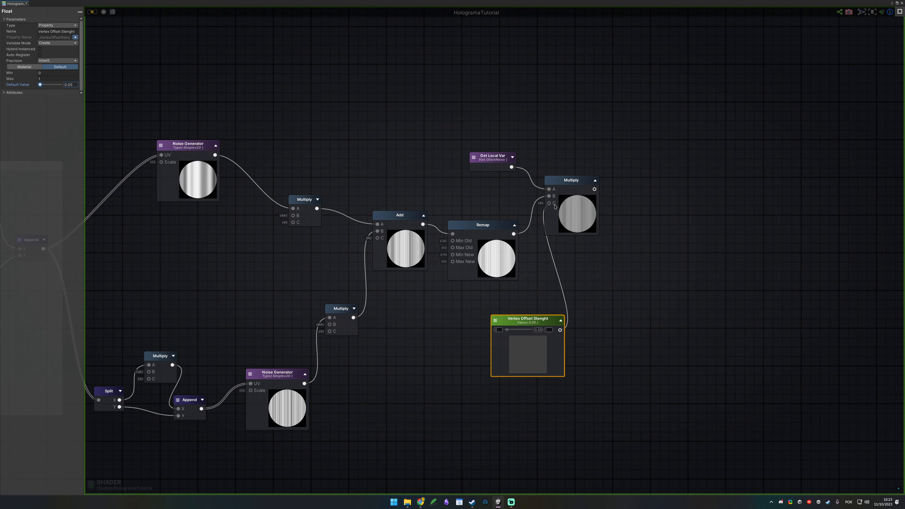
- Connect Vertex Offset Stenght to the C input of the GlitchNoise Multiply node and move the property node below Remap
{"action": "left_click_drag", "start_coordinate": [558, 205], "coordinate": [551, 204]}
{"action": "left_click", "coordinate": [633, 301]}
{"action": "left_click_drag", "start_coordinate": [545, 324], "coordinate": [484, 328]}
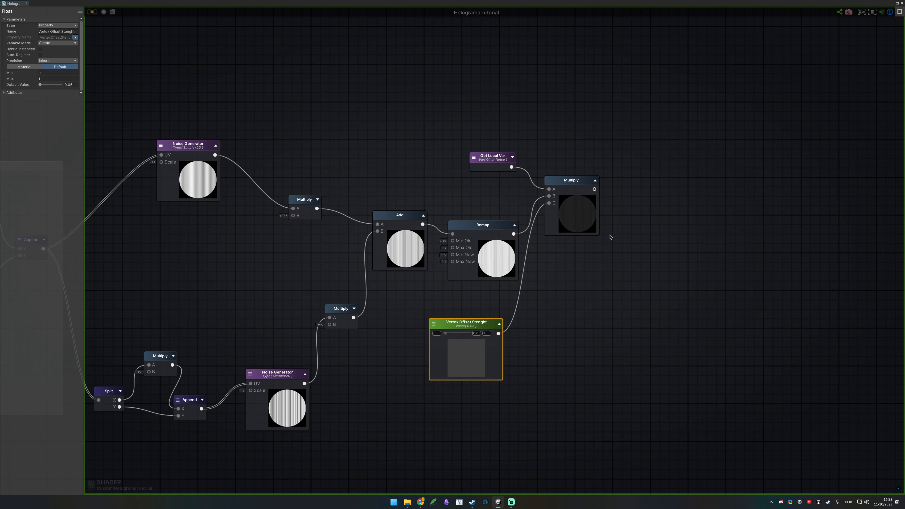
{"action": "left_click", "coordinate": [608, 241]}
{"action": "left_click", "coordinate": [492, 157]}
{"action": "left_click", "coordinate": [489, 175]}
{"action": "left_click", "coordinate": [491, 158]}
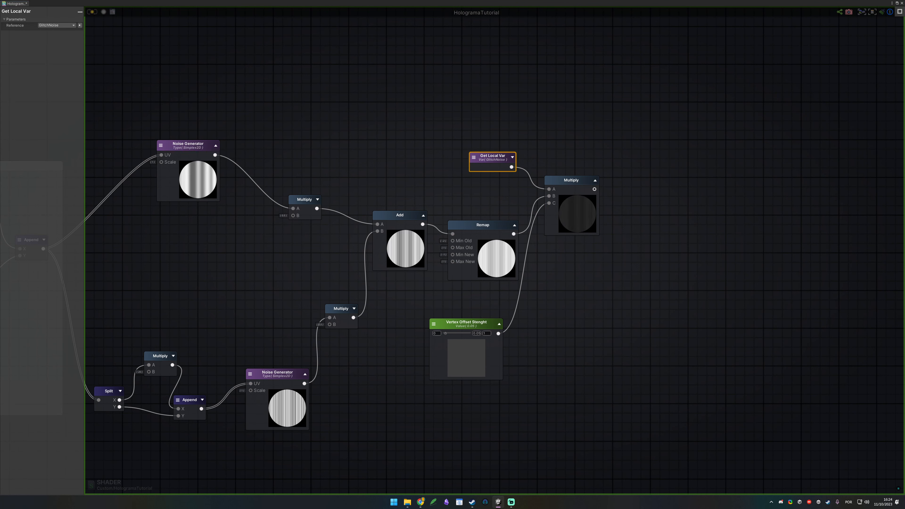
- Connect the final Multiply output to the Vertex Offset input of the HologramaTutorial output node
{"action": "middle_click_drag", "start_coordinate": [727, 35], "coordinate": [526, 219]}
{"action": "scroll", "coordinate": [525, 218], "scroll_direction": "down", "scroll_amount": 3}
{"action": "middle_click_drag", "start_coordinate": [558, 282], "coordinate": [388, 293]}
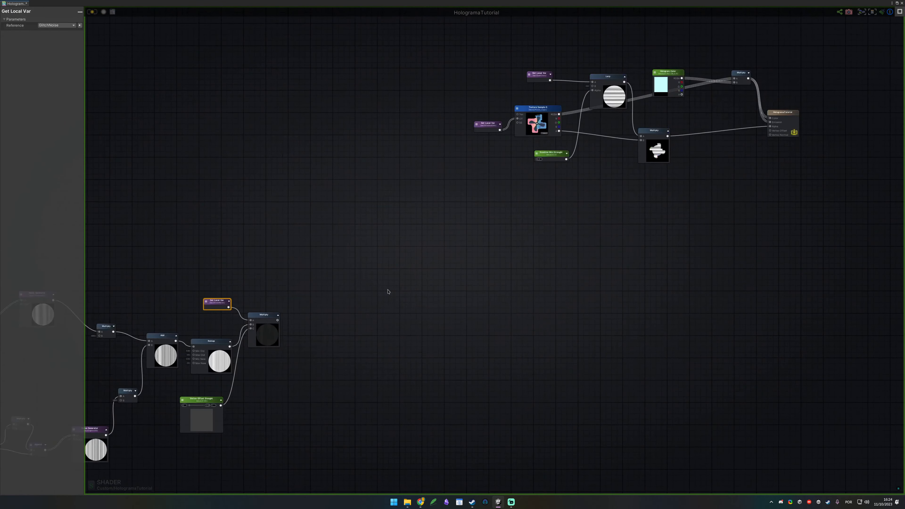
{"action": "left_click_drag", "start_coordinate": [278, 319], "coordinate": [770, 131]}
{"action": "left_click", "coordinate": [434, 81]}
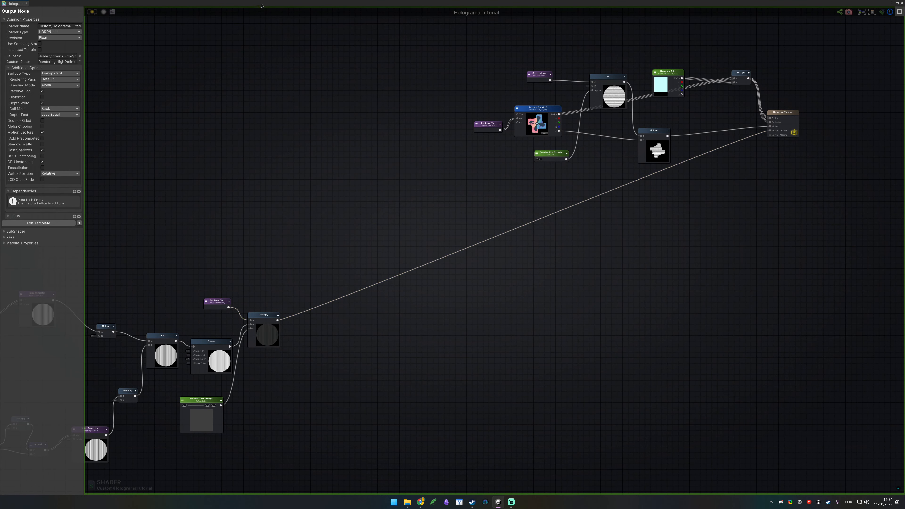
- Lower the shader editor window to uncover the scene, and save and compile the updated shader
{"action": "left_click_drag", "start_coordinate": [257, 4], "coordinate": [303, 393]}
{"action": "left_click", "coordinate": [250, 374]}
{"action": "left_click", "coordinate": [138, 402]}
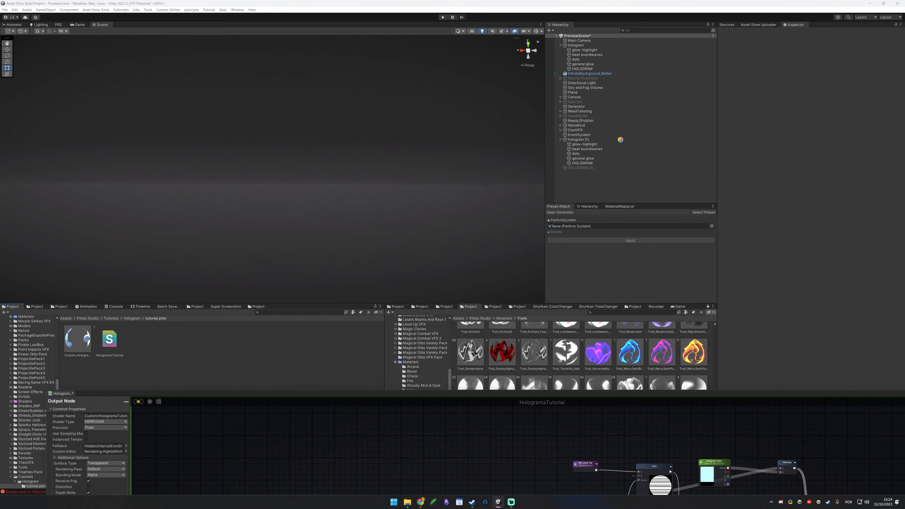
- Activate the HOLOGRAM (1) object and inspect the vertex offset on its quad in the scene
{"action": "left_click", "coordinate": [582, 168]}
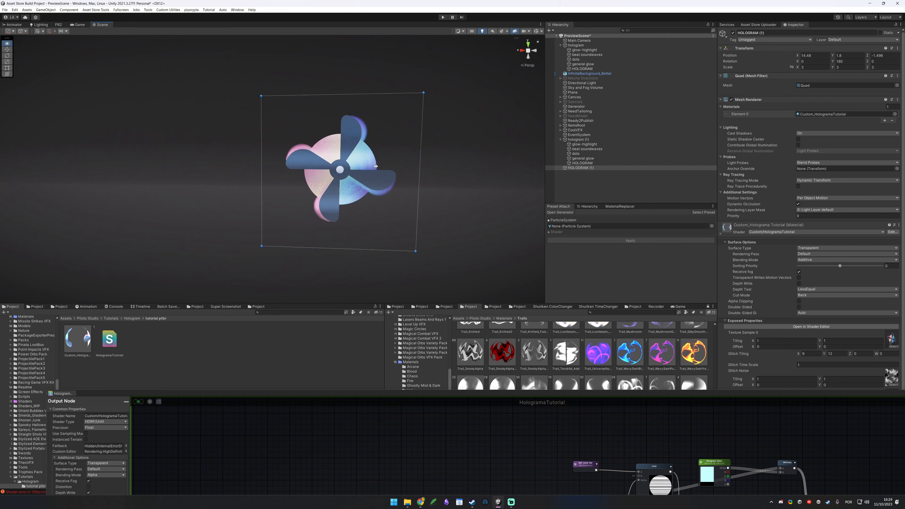
{"action": "right_click_drag", "start_coordinate": [393, 166], "coordinate": [382, 154], "text": "alt"}
{"action": "left_click_drag", "start_coordinate": [382, 154], "coordinate": [413, 161], "text": "alt"}
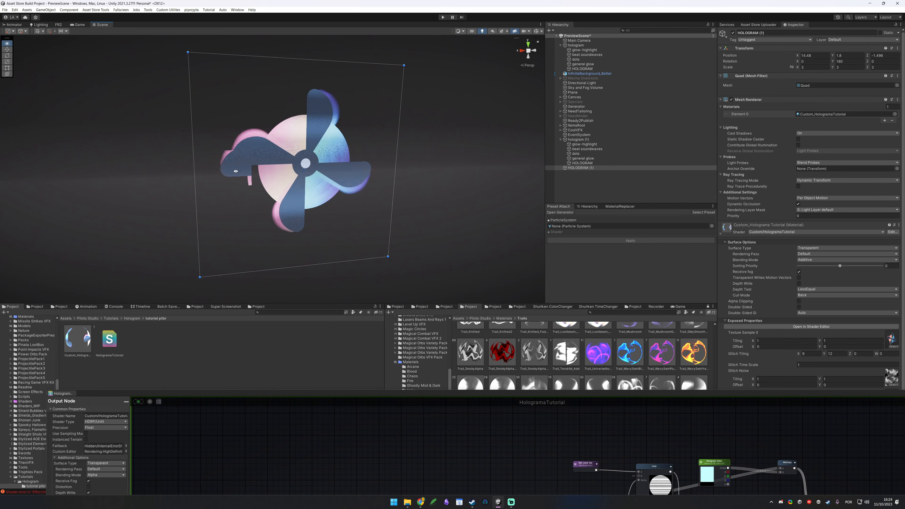
{"action": "middle_click_drag", "start_coordinate": [235, 170], "coordinate": [264, 158], "text": "alt"}
{"action": "left_click_drag", "start_coordinate": [264, 158], "coordinate": [235, 155], "text": "alt"}
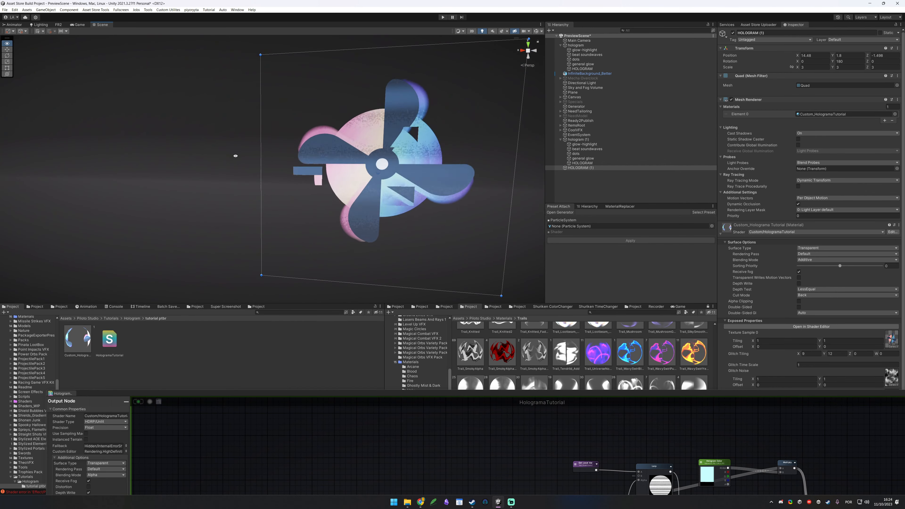
- Tune the material's Vertex Offset Stenght, trying about 0.79 before settling on about 0.138, with the shader editor kept clear of the scene
{"action": "left_click_drag", "start_coordinate": [697, 393], "coordinate": [340, 168]}
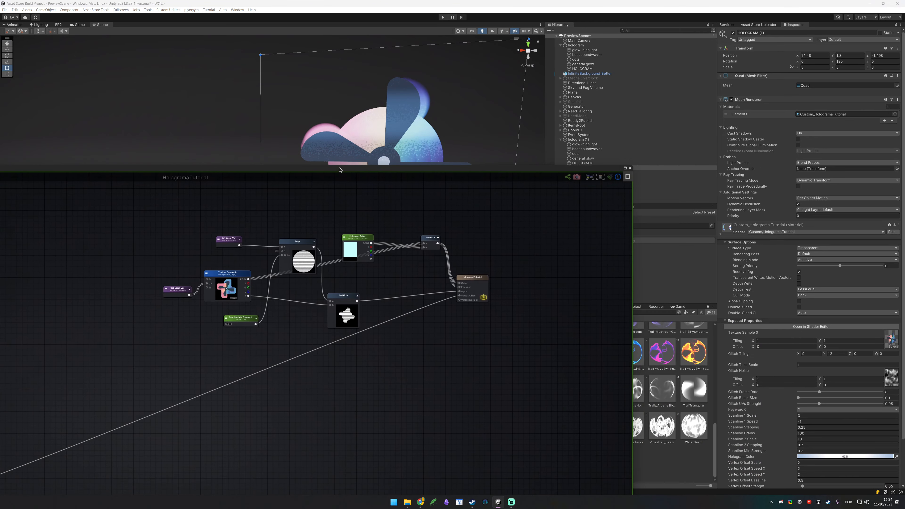
{"action": "scroll", "coordinate": [746, 397], "scroll_direction": "down", "scroll_amount": 3}
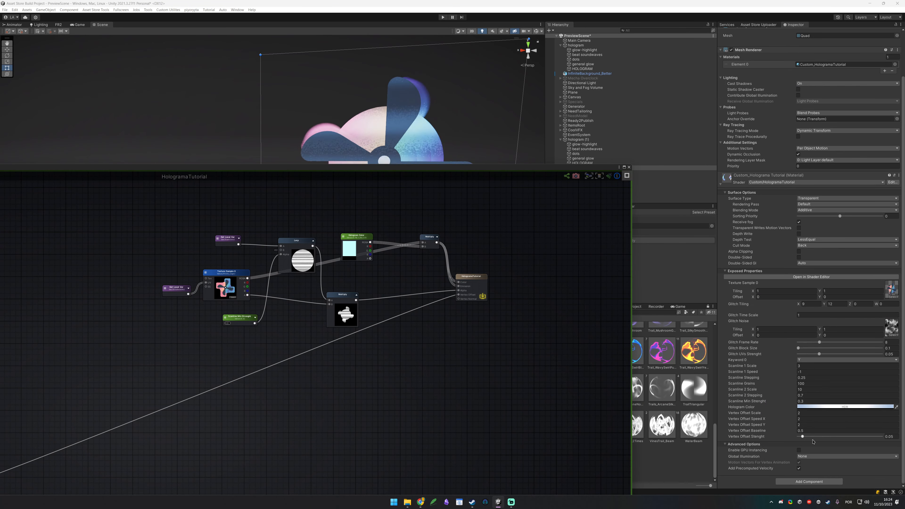
{"action": "left_click_drag", "start_coordinate": [808, 438], "coordinate": [864, 437]}
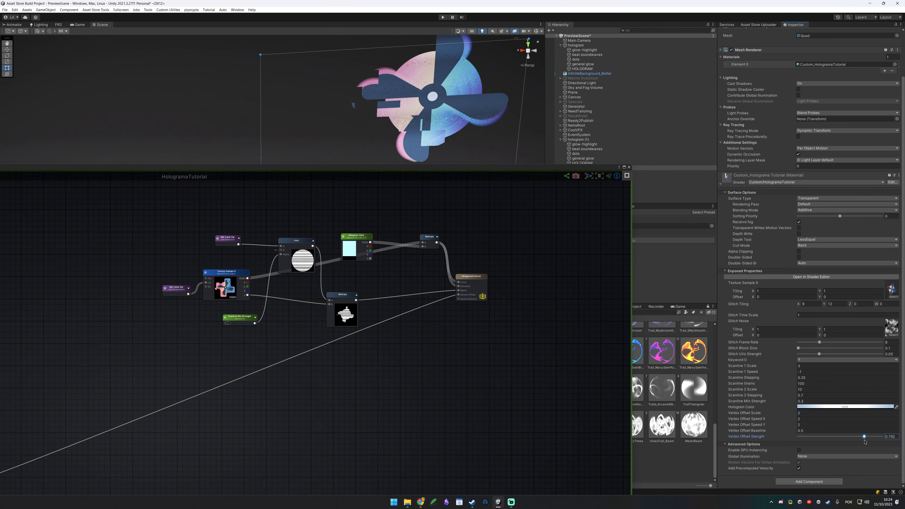
{"action": "left_click_drag", "start_coordinate": [459, 167], "coordinate": [447, 327]}
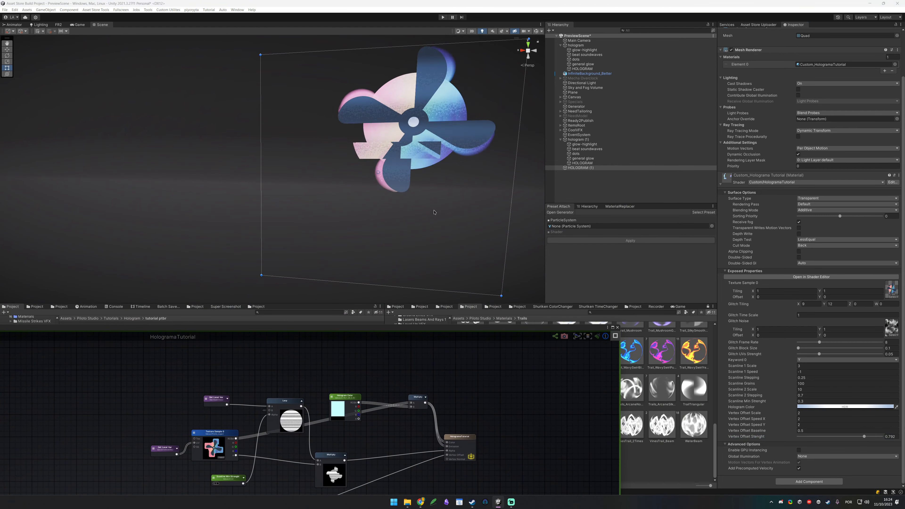
{"action": "left_click", "coordinate": [820, 437]}
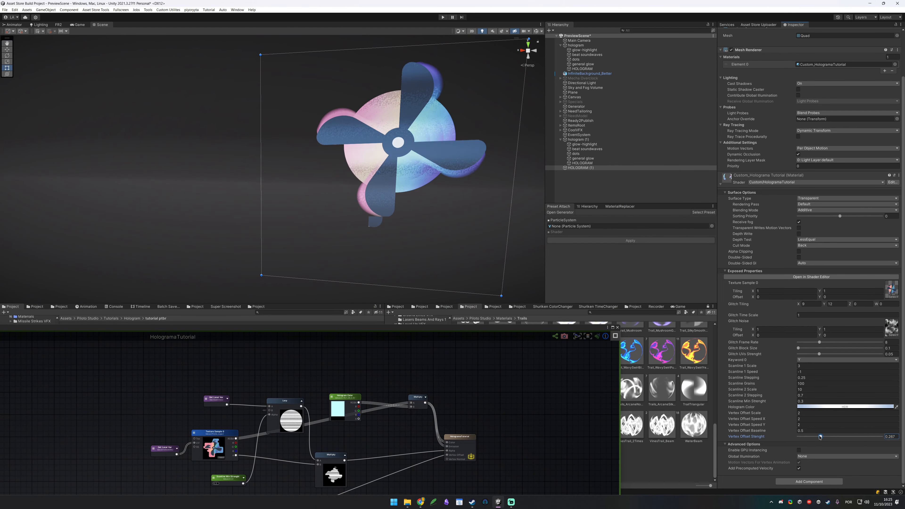
{"action": "left_click_drag", "start_coordinate": [810, 439], "coordinate": [811, 438]}
- Examine the HOLOGRAM (1) quad from farther away and compare it with the finished holograms in the scene
{"action": "key", "text": "s"}
{"action": "mouse_move", "coordinate": [435, 162]}
{"action": "right_mouse_down"}
{"action": "mouse_move", "coordinate": [452, 156]}
{"action": "mouse_move", "coordinate": [440, 166]}
{"action": "right_mouse_up"}
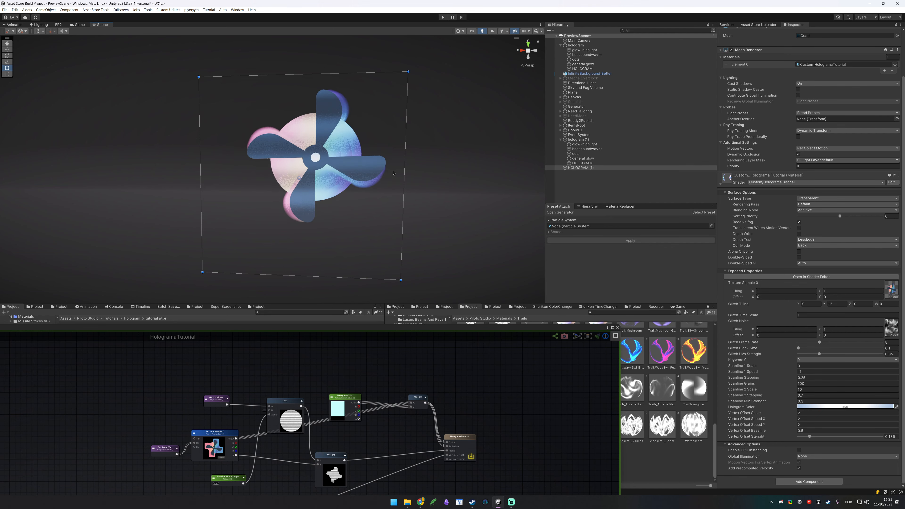
{"action": "mouse_move", "coordinate": [251, 132]}
{"action": "right_mouse_down"}
{"action": "mouse_move", "coordinate": [426, 151]}
{"action": "mouse_move", "coordinate": [407, 115]}
{"action": "mouse_move", "coordinate": [308, 112]}
{"action": "mouse_move", "coordinate": [262, 136]}
{"action": "right_mouse_up"}
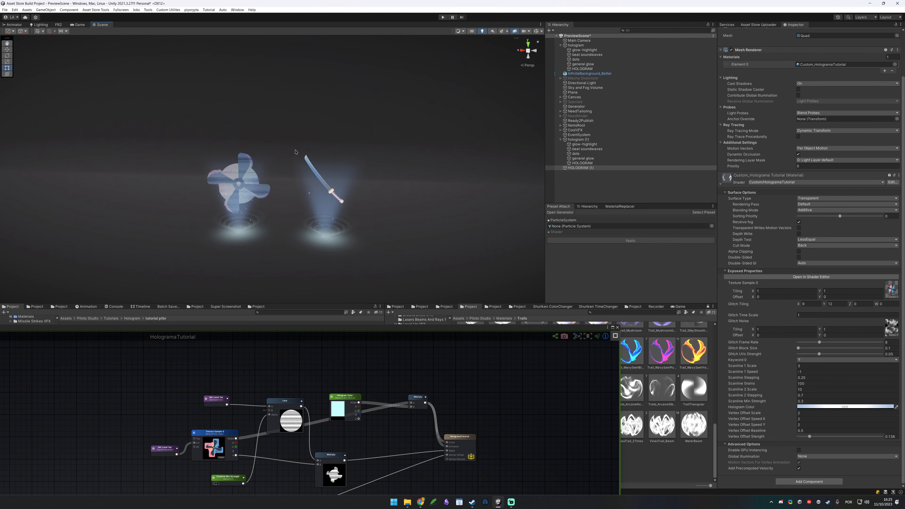
{"action": "right_click_drag", "start_coordinate": [259, 206], "coordinate": [397, 187]}
- Bring the shader editor back over the scene and select the vertex offset nodes in the graph
{"action": "left_click_drag", "start_coordinate": [284, 326], "coordinate": [586, 65]}
{"action": "scroll", "coordinate": [406, 243], "scroll_direction": "down", "scroll_amount": 4}
{"action": "middle_click_drag", "start_coordinate": [236, 218], "coordinate": [511, 171]}
{"action": "left_click_drag", "start_coordinate": [261, 209], "coordinate": [670, 389]}
{"action": "middle_click_drag", "start_coordinate": [433, 130], "coordinate": [299, 367]}
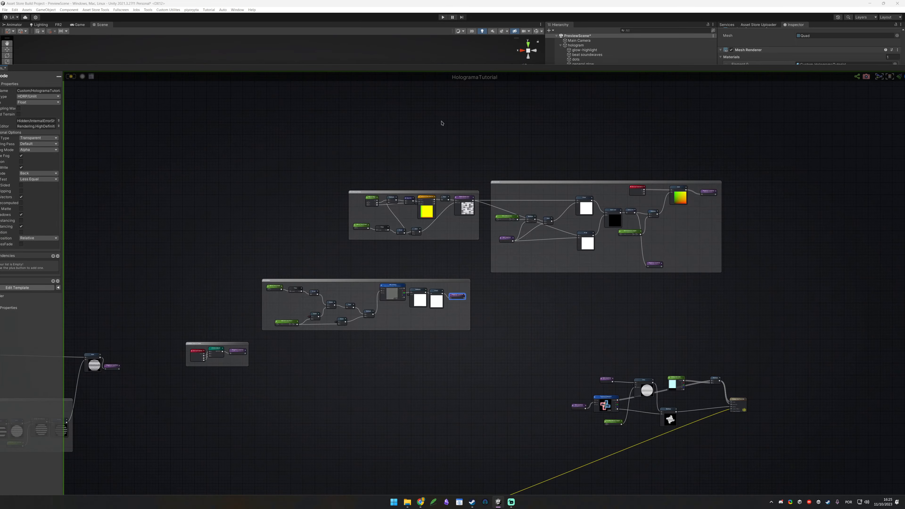